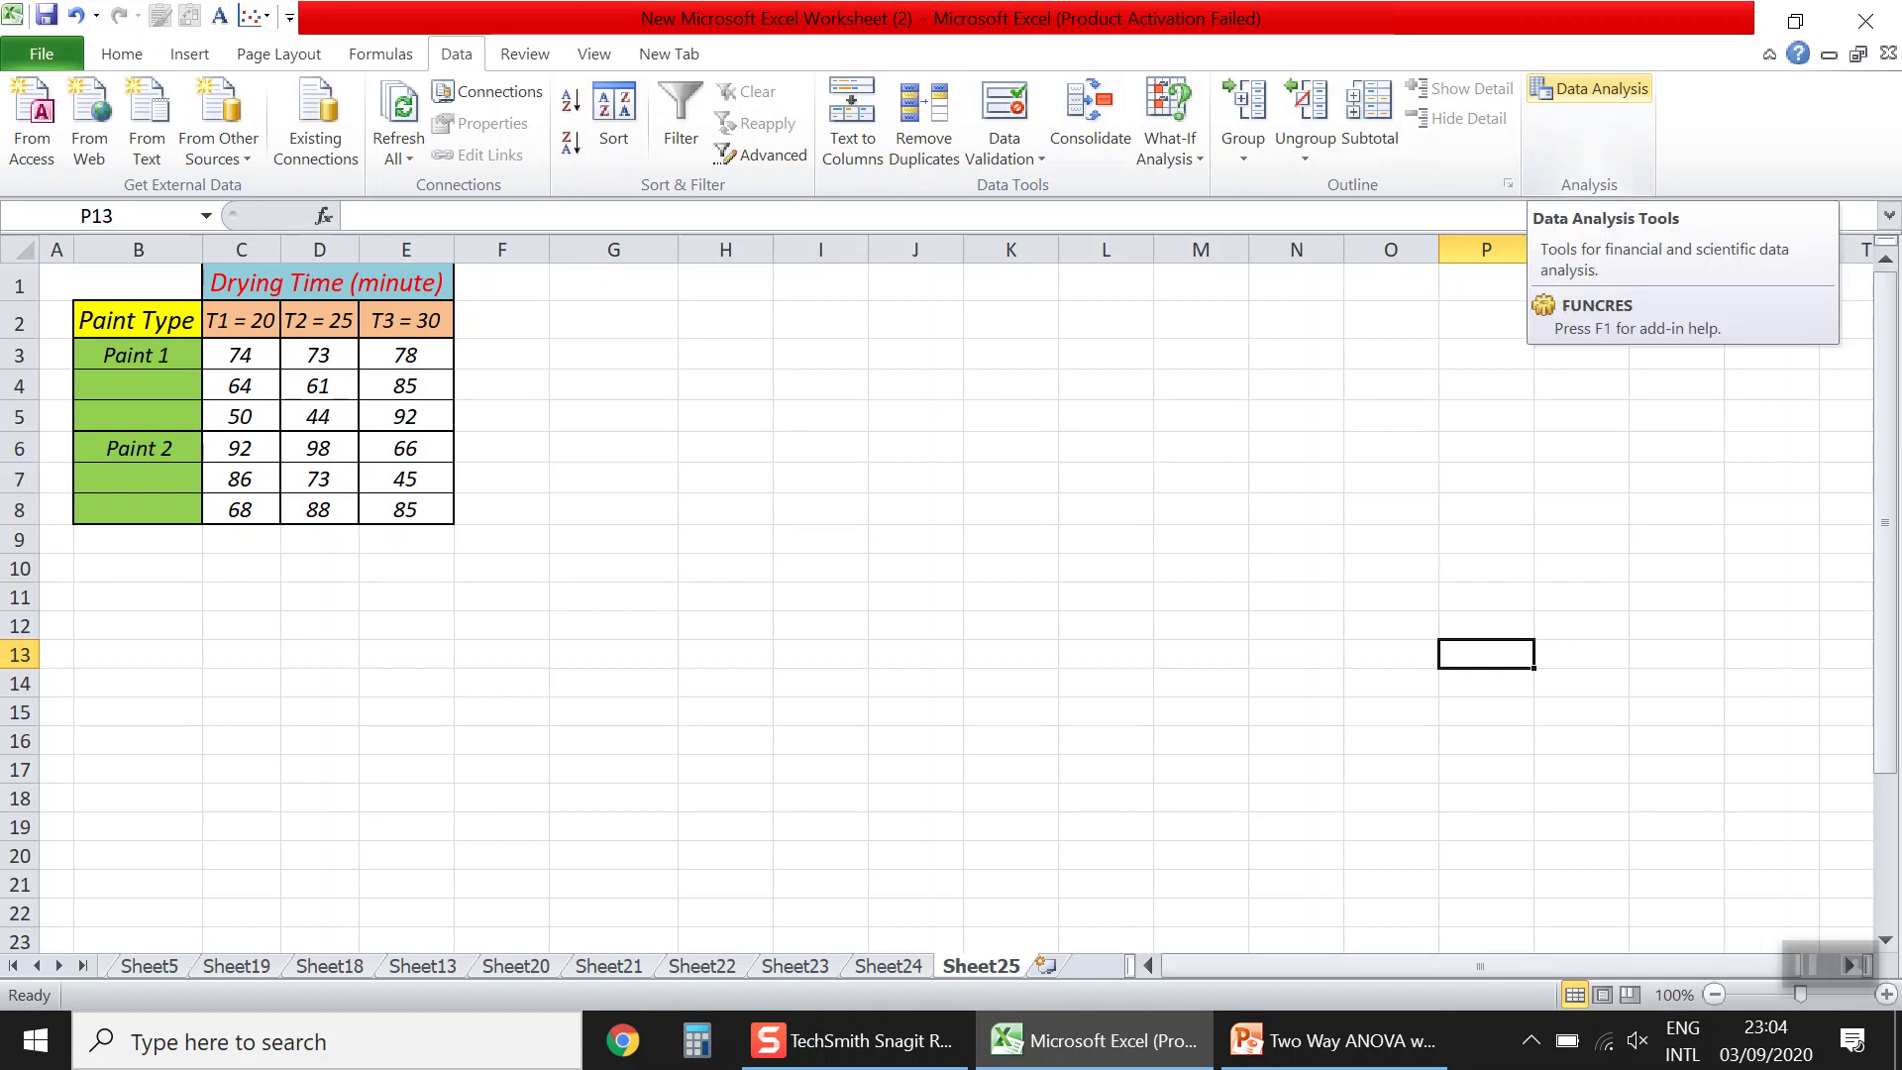
- Start the Anova: Two-Factor With Replication analysis with B2:E8, including the paint and temperature labels, as the input range
click(1589, 88)
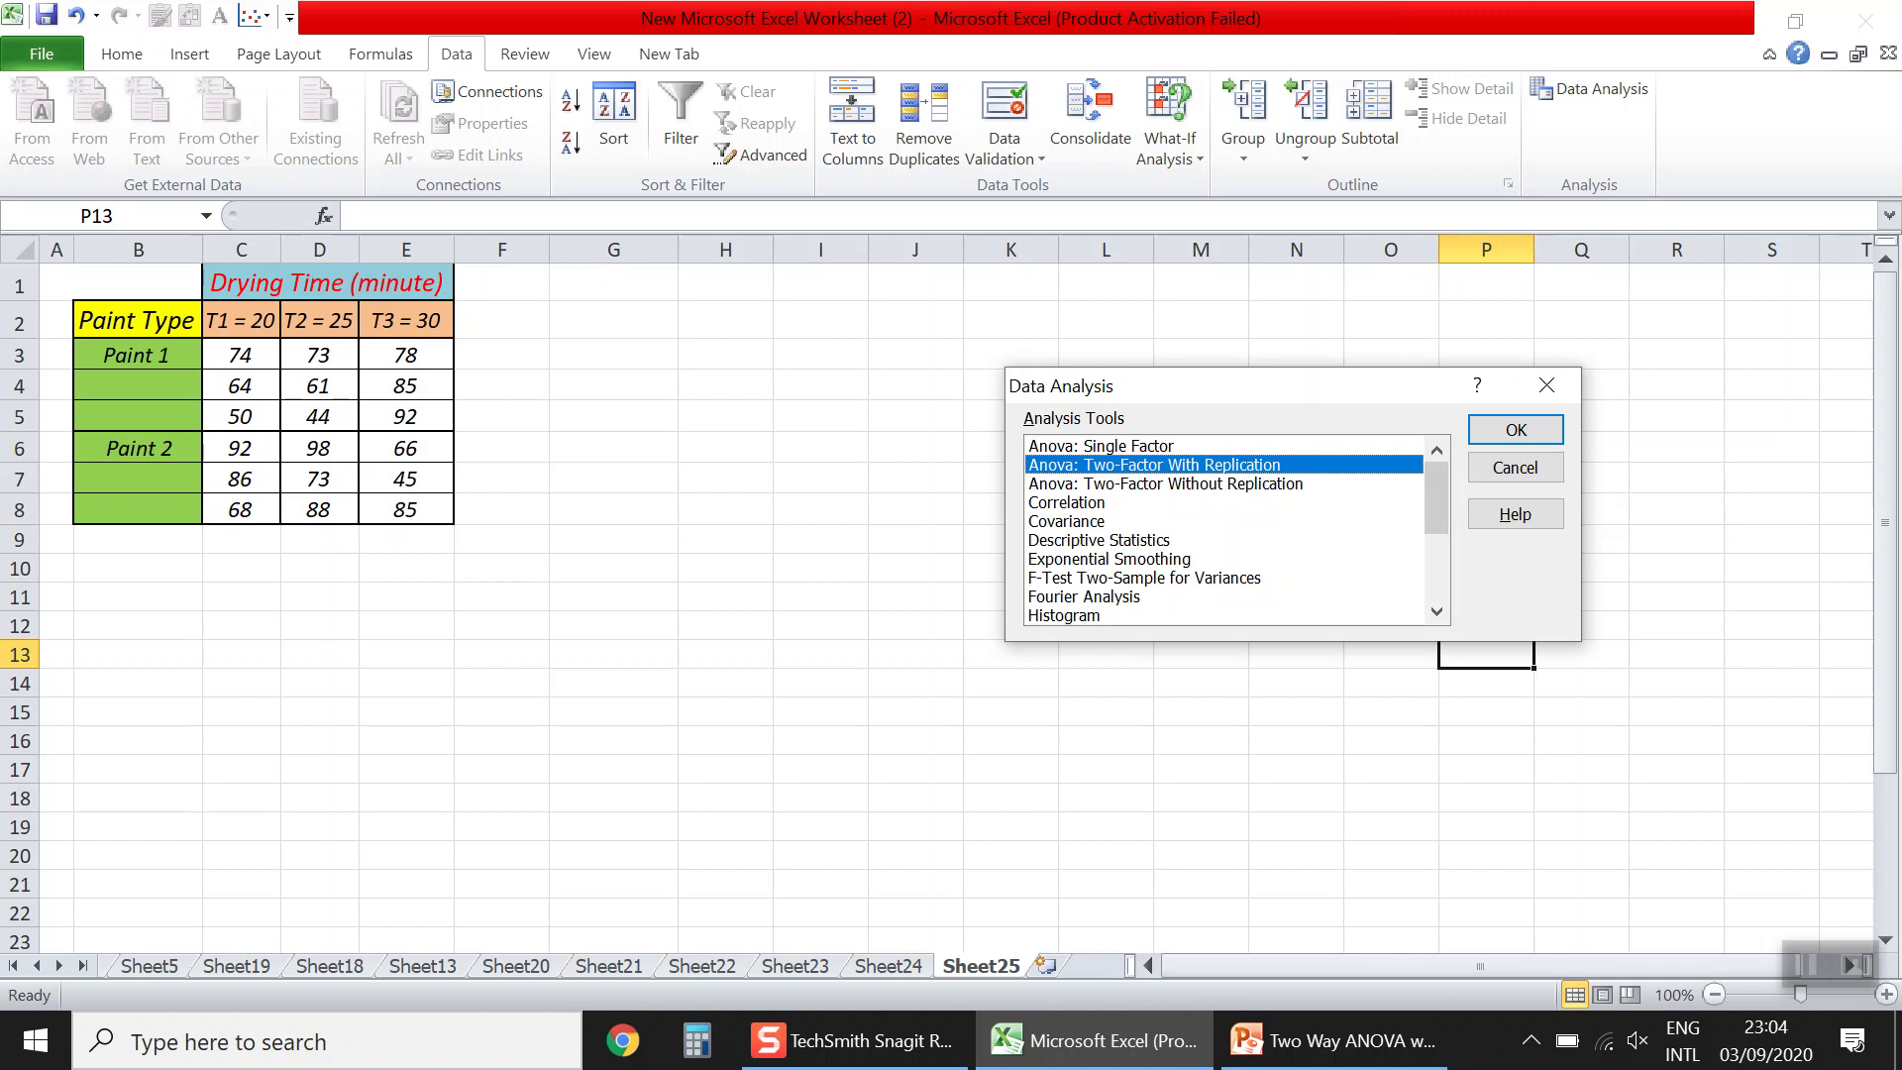
click(1165, 483)
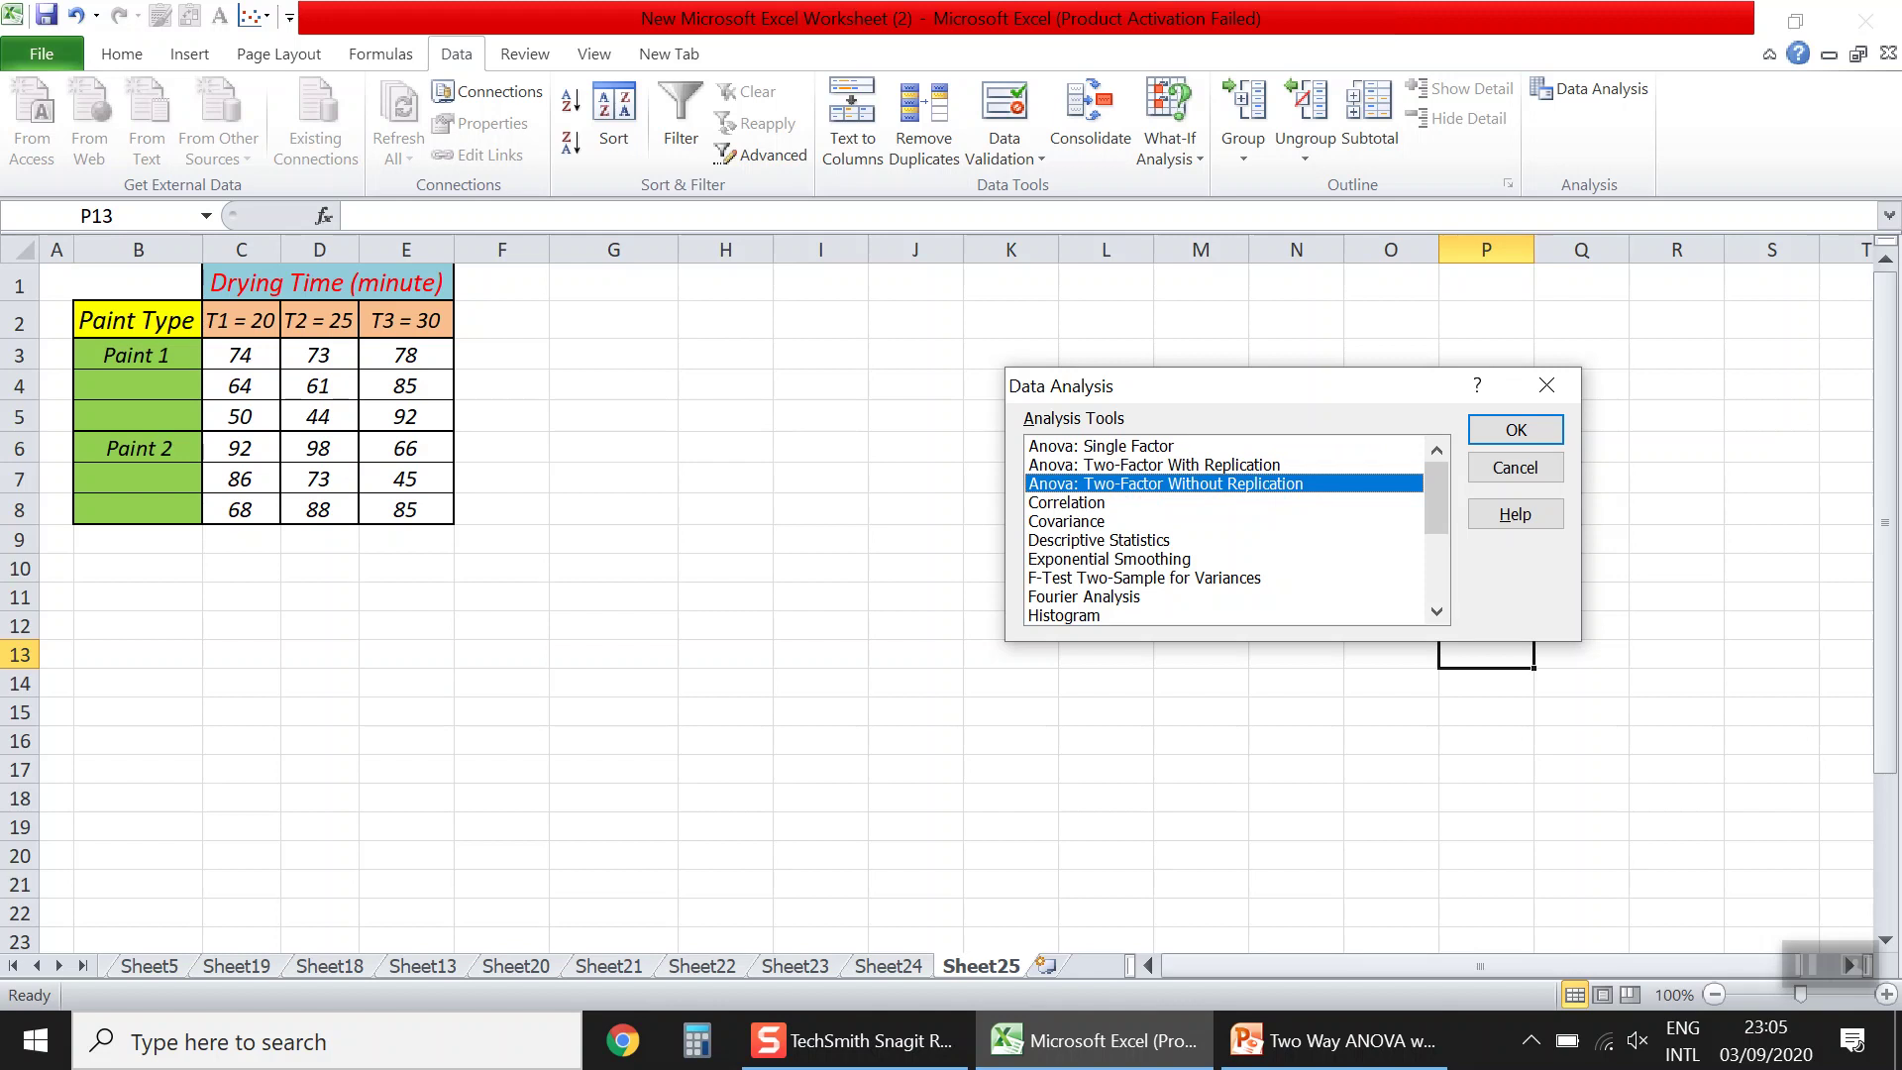
click(1165, 502)
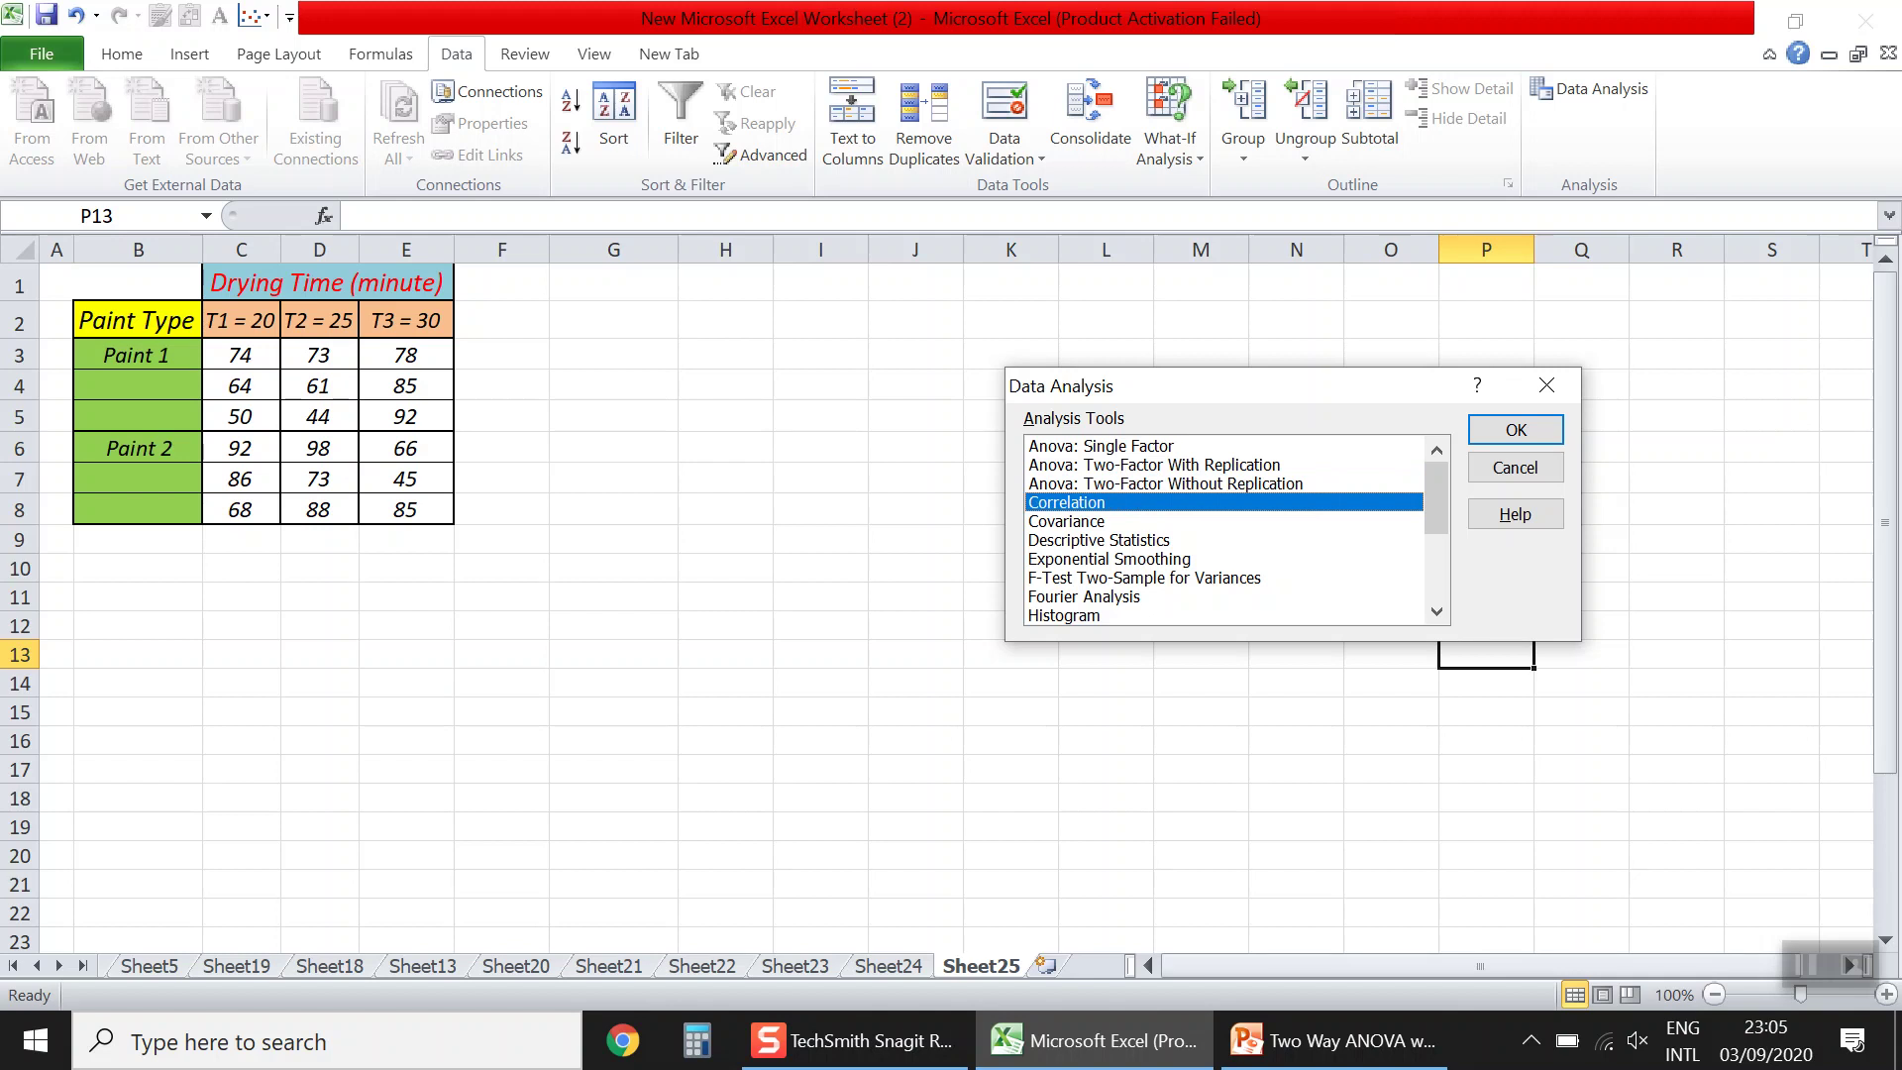
key(Down)
key(Down)
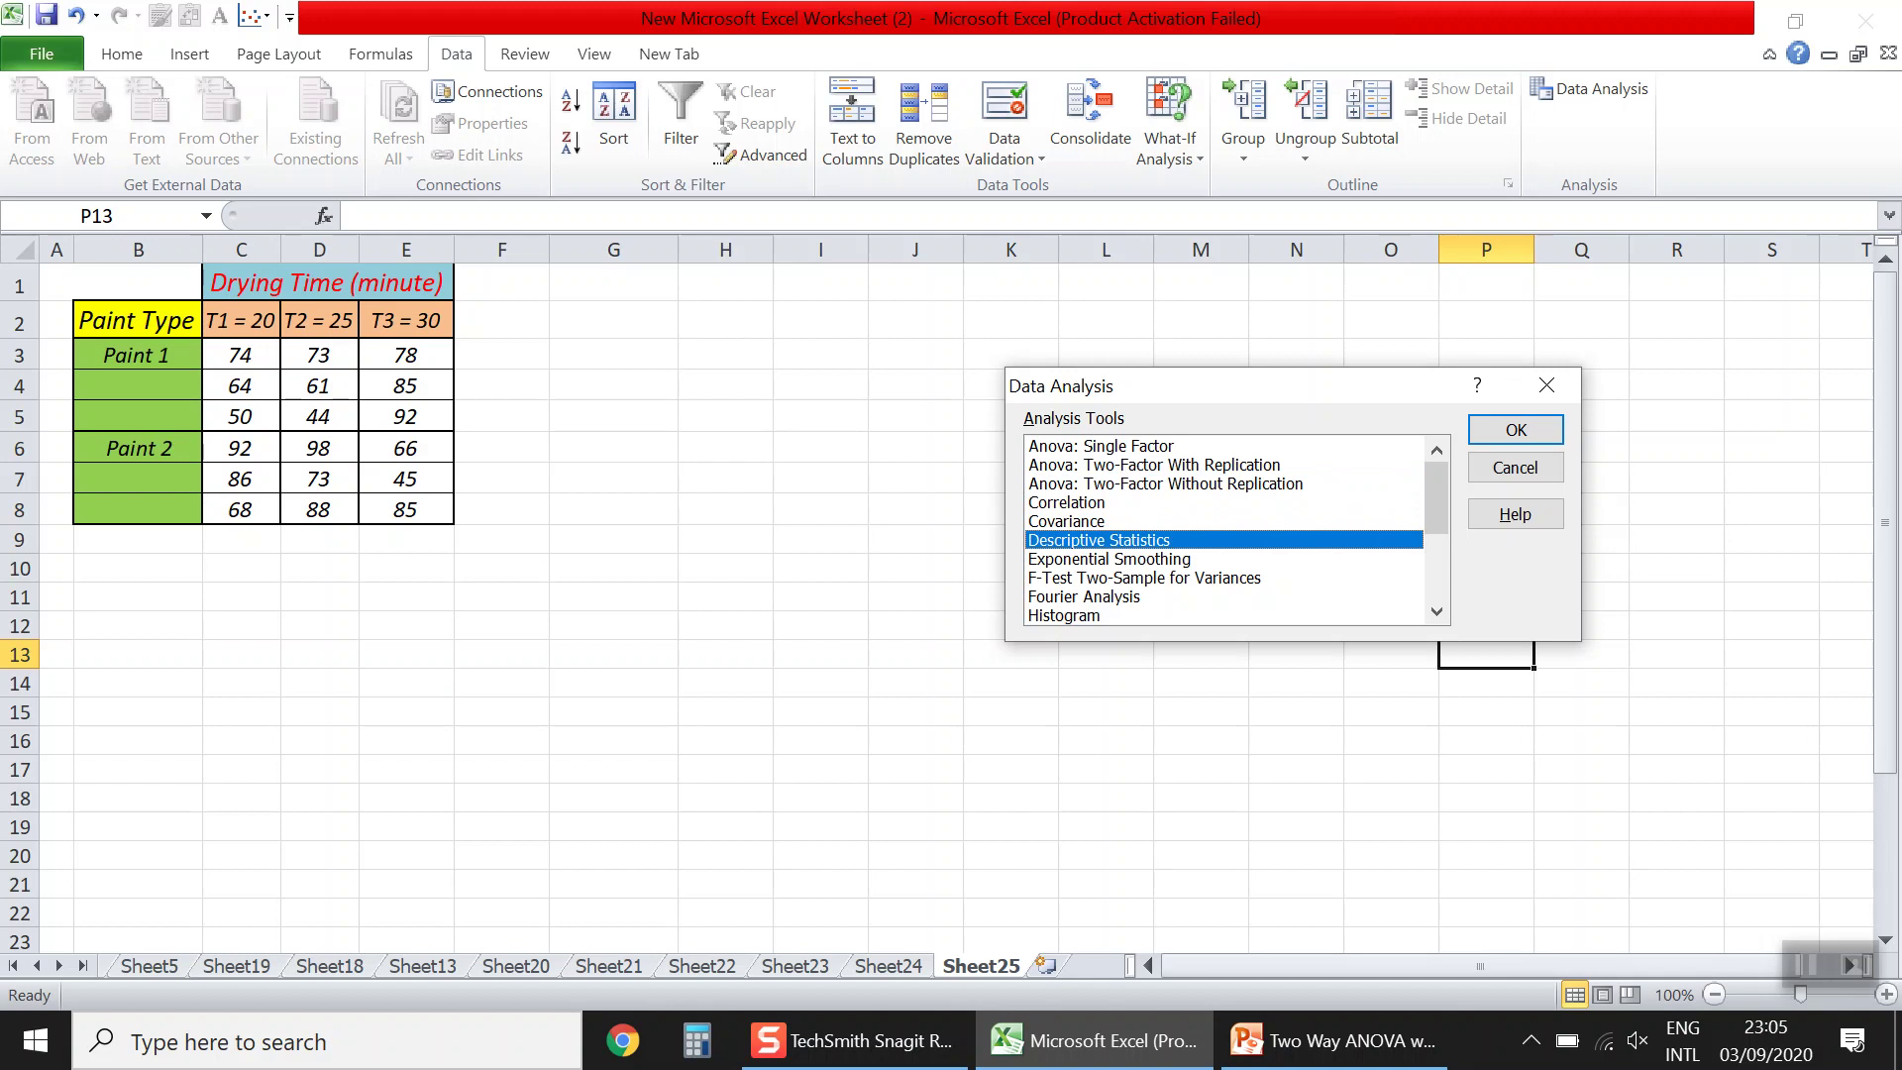
click(1153, 465)
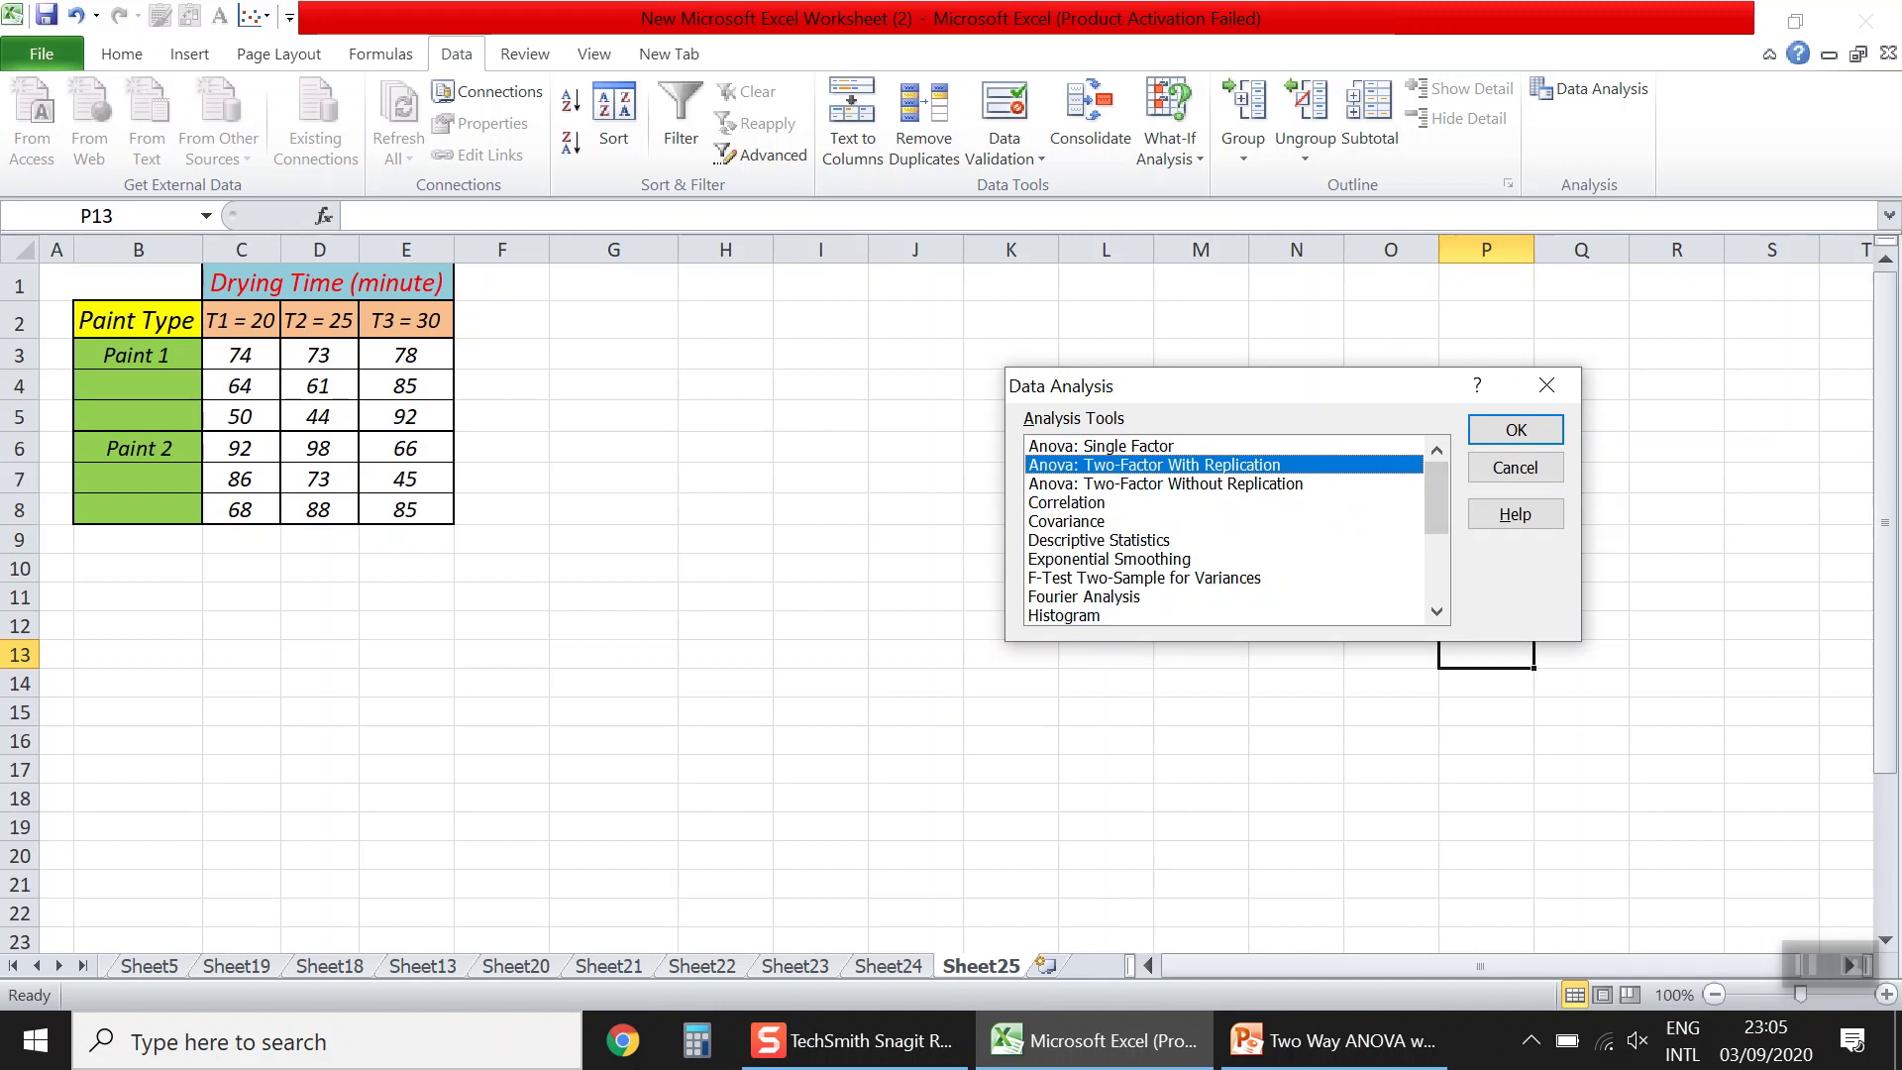
click(1515, 429)
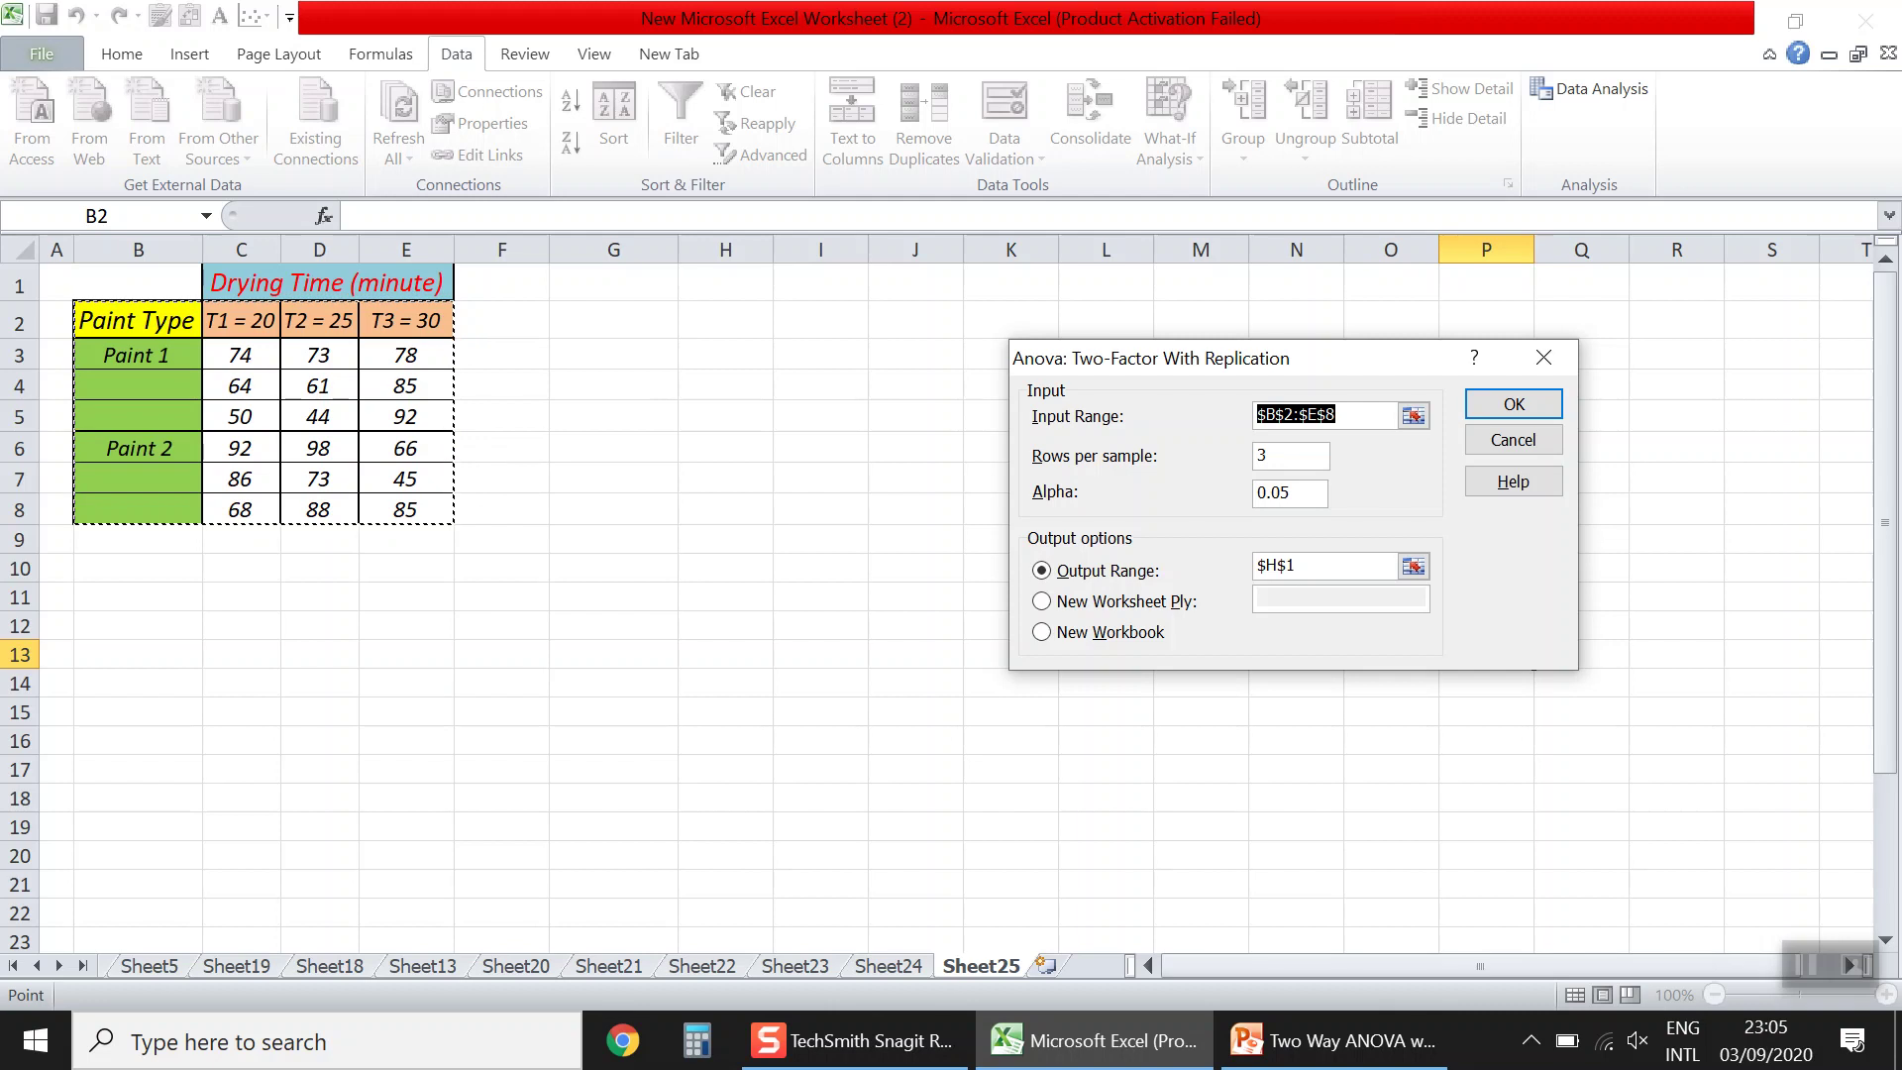
drag(139, 320, 441, 509)
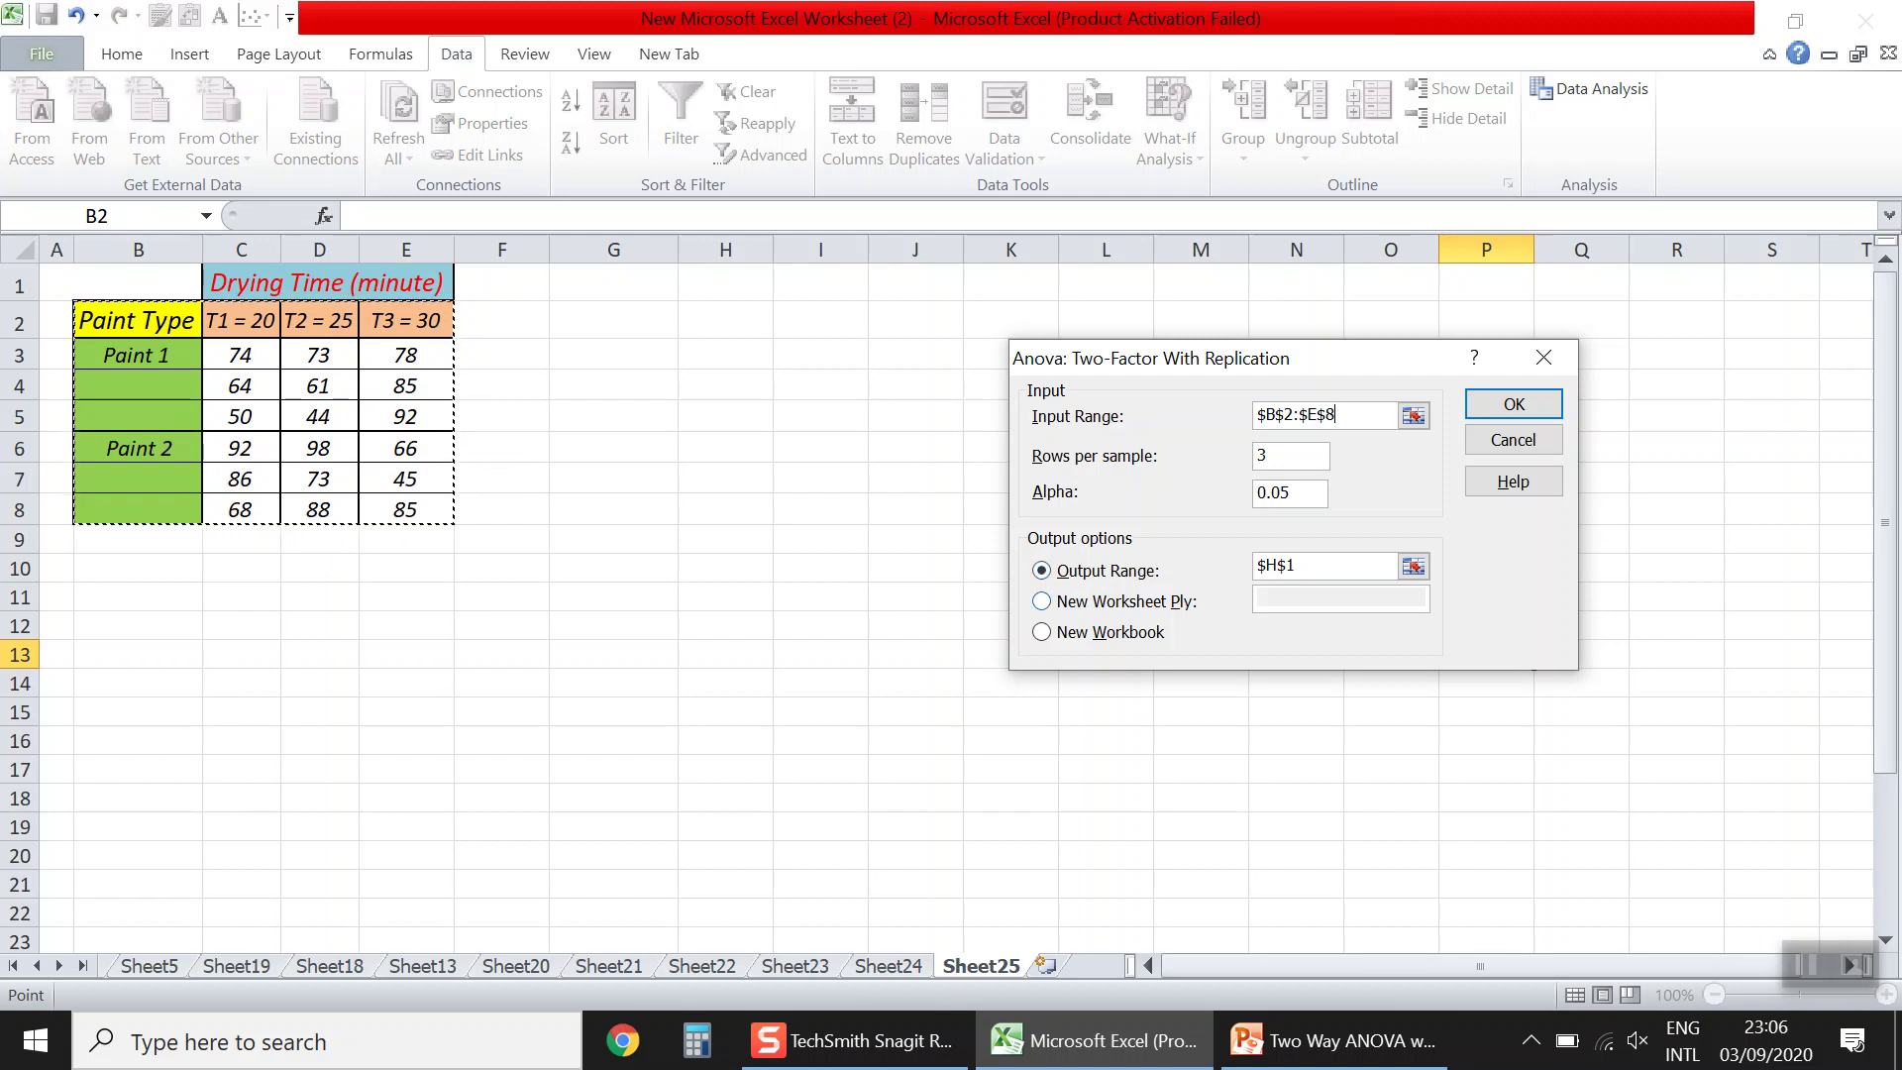
click(1041, 600)
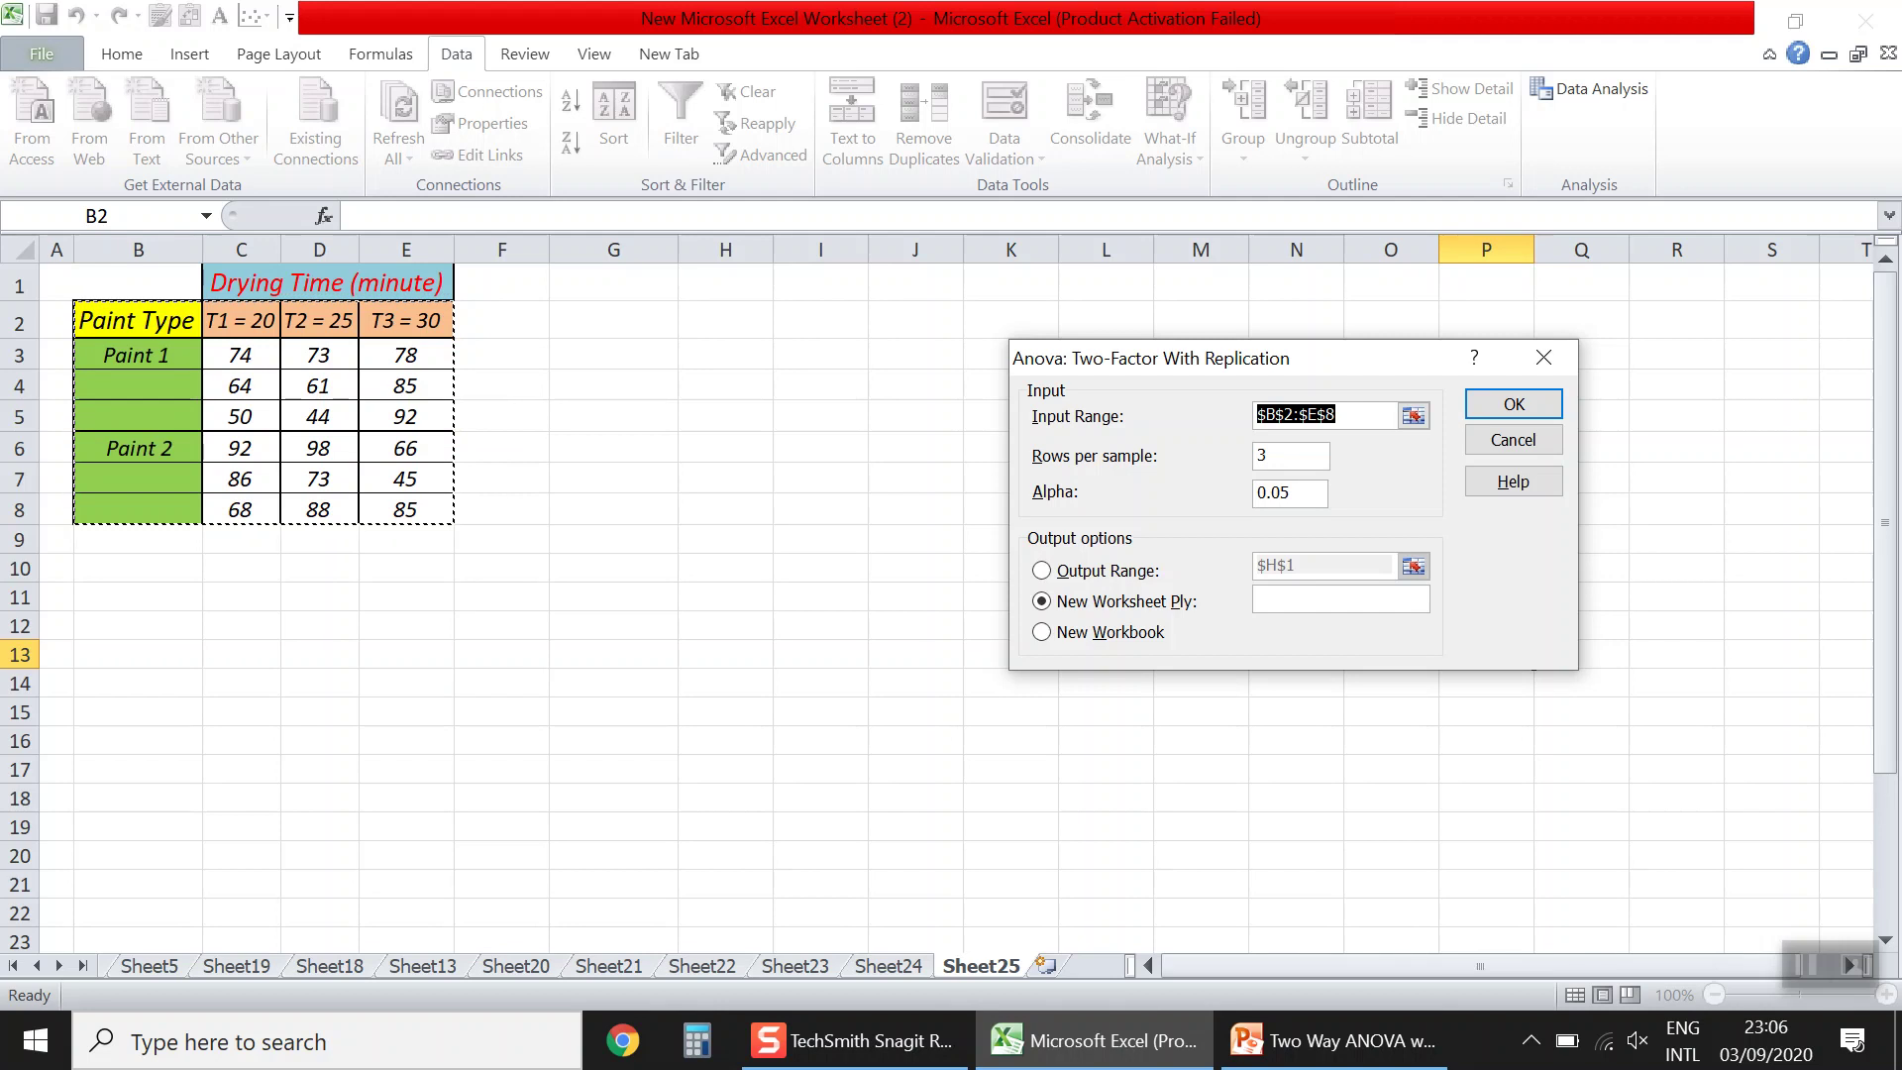
click(1041, 630)
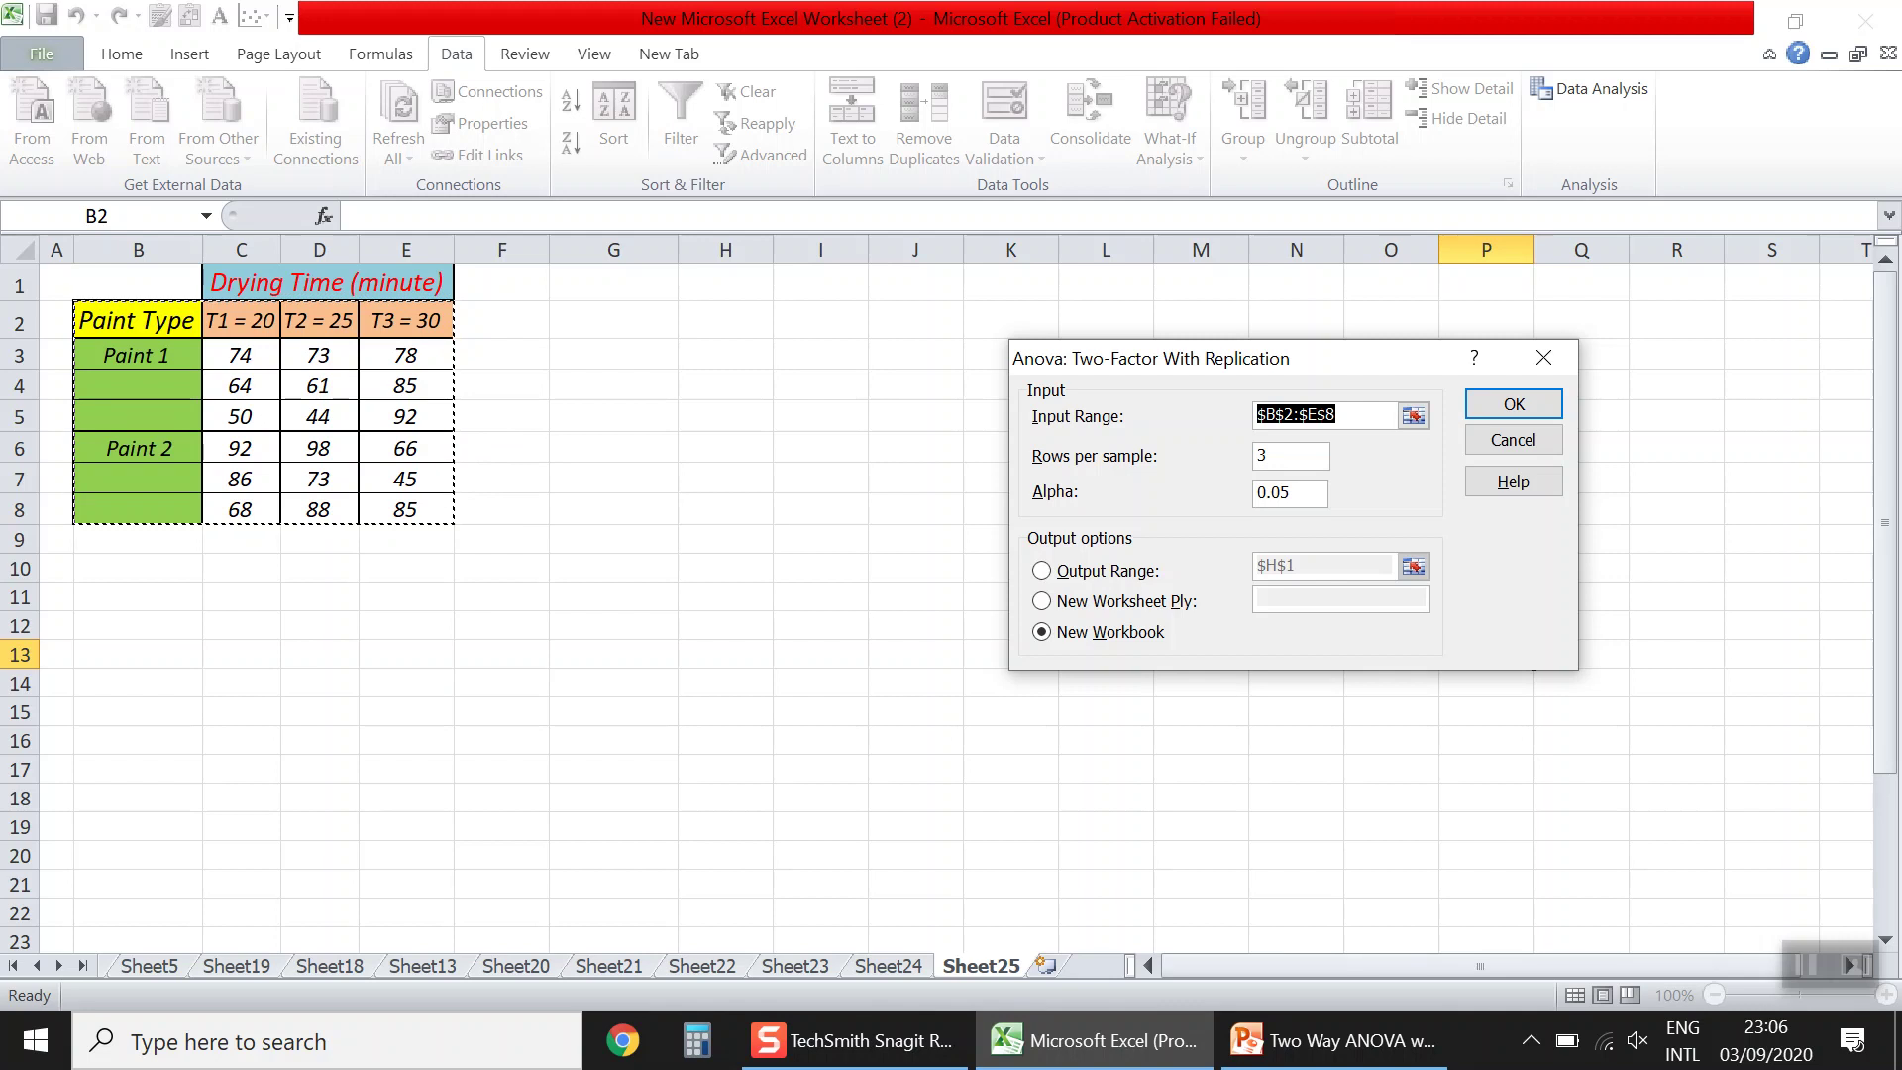
key(alt+o)
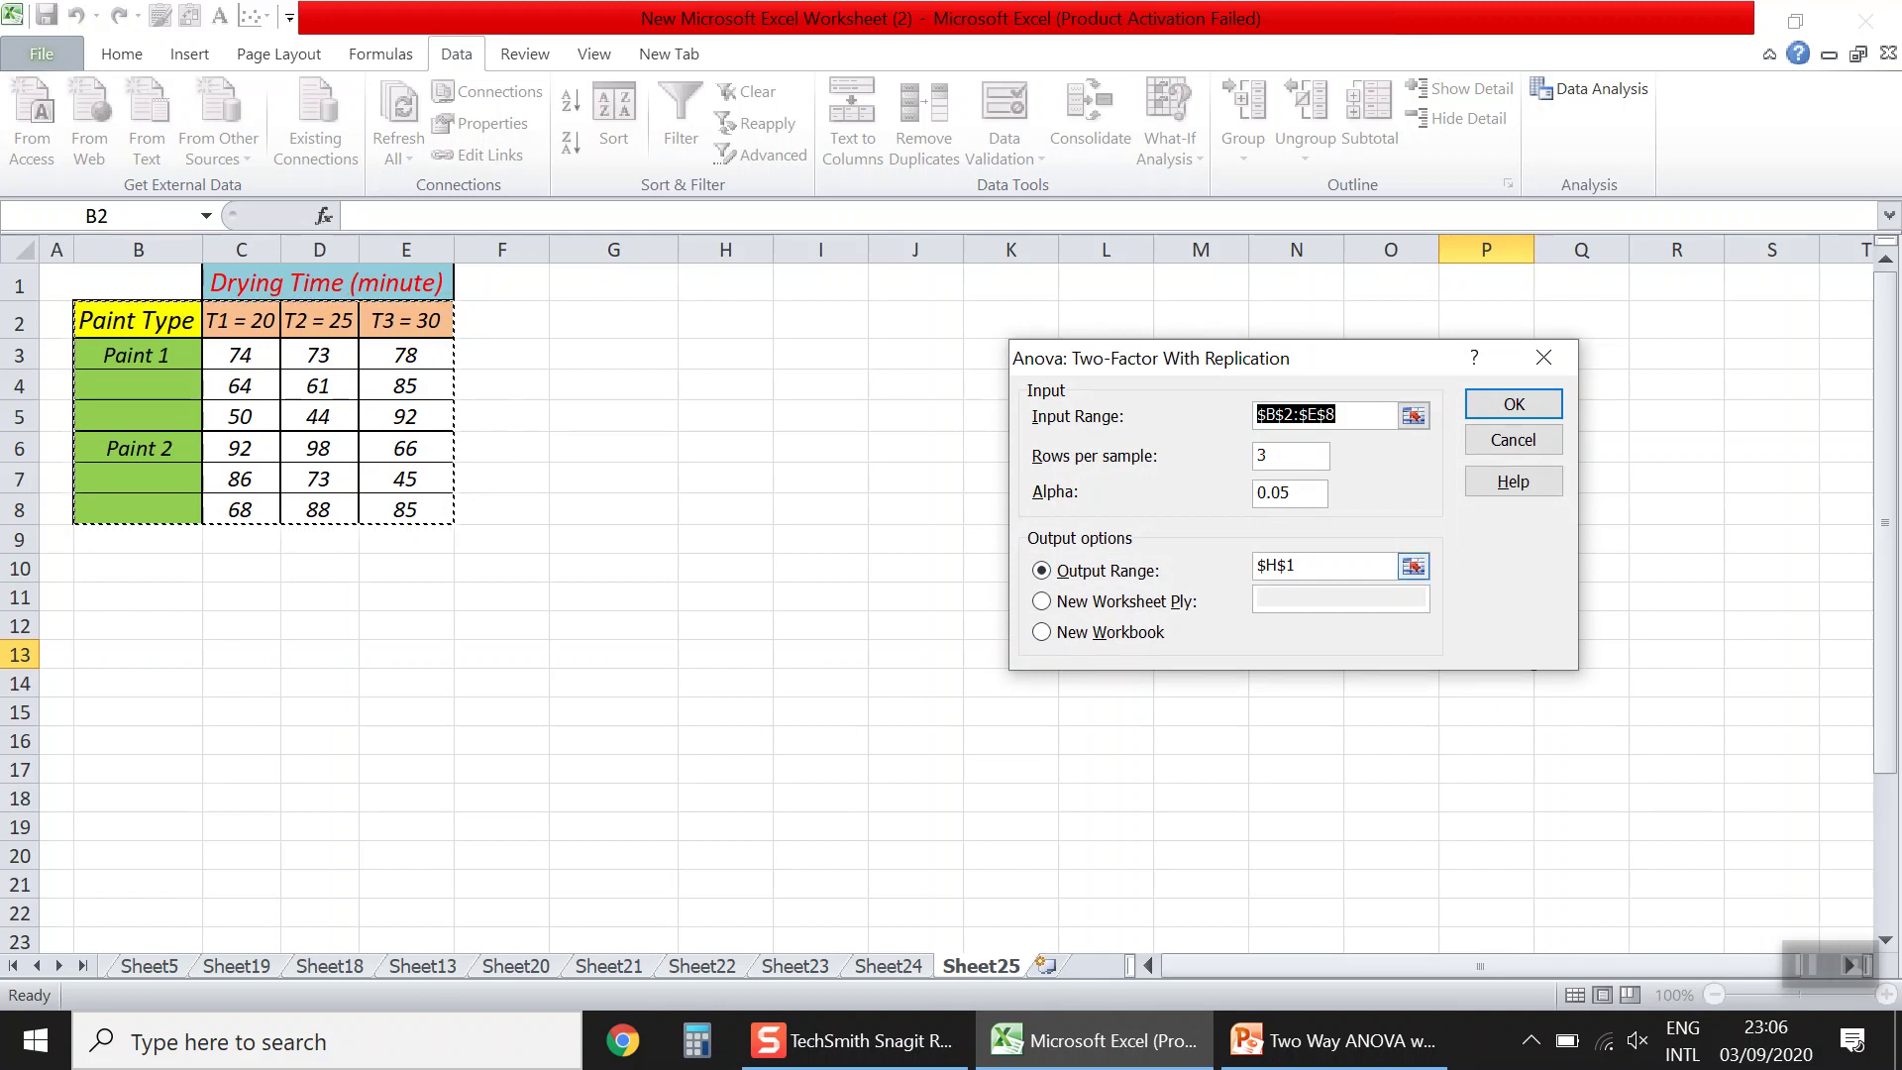
- Set the ANOVA output range to cell G1 and run the analysis
click(1412, 566)
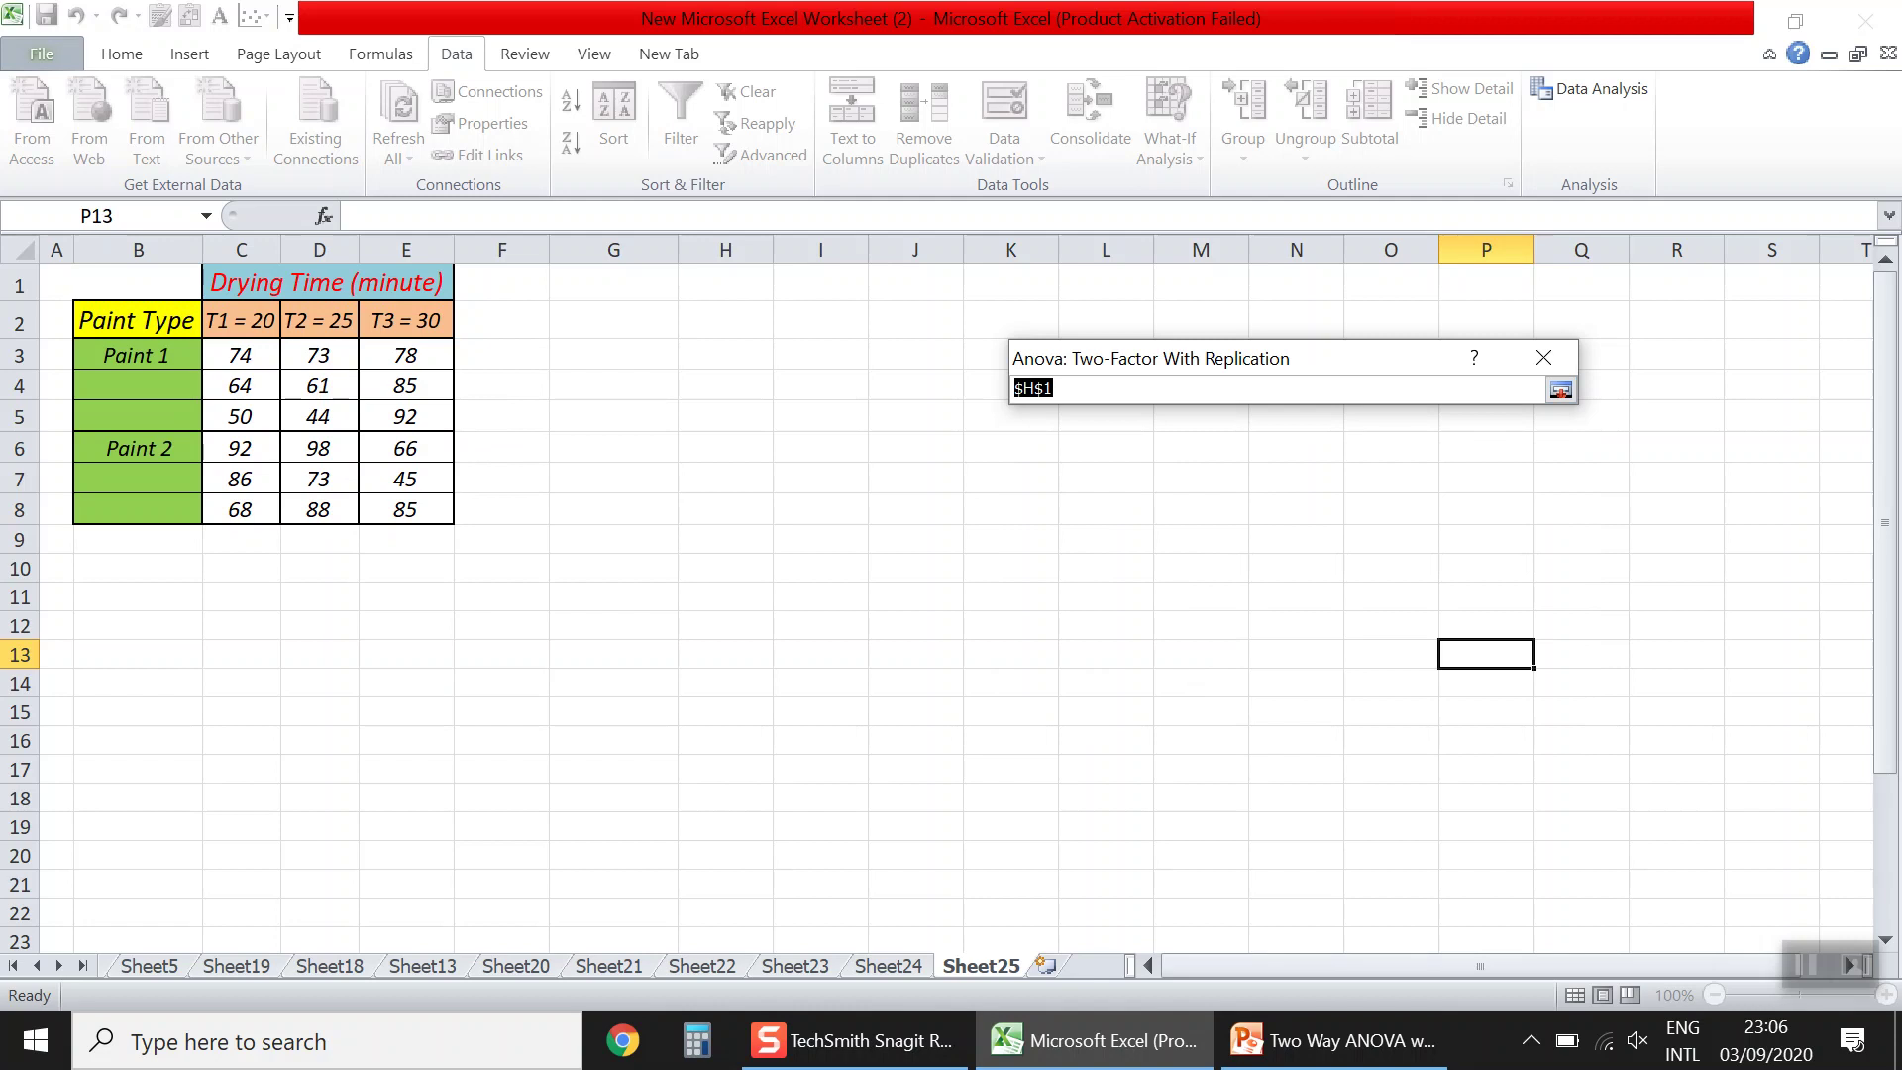
click(613, 282)
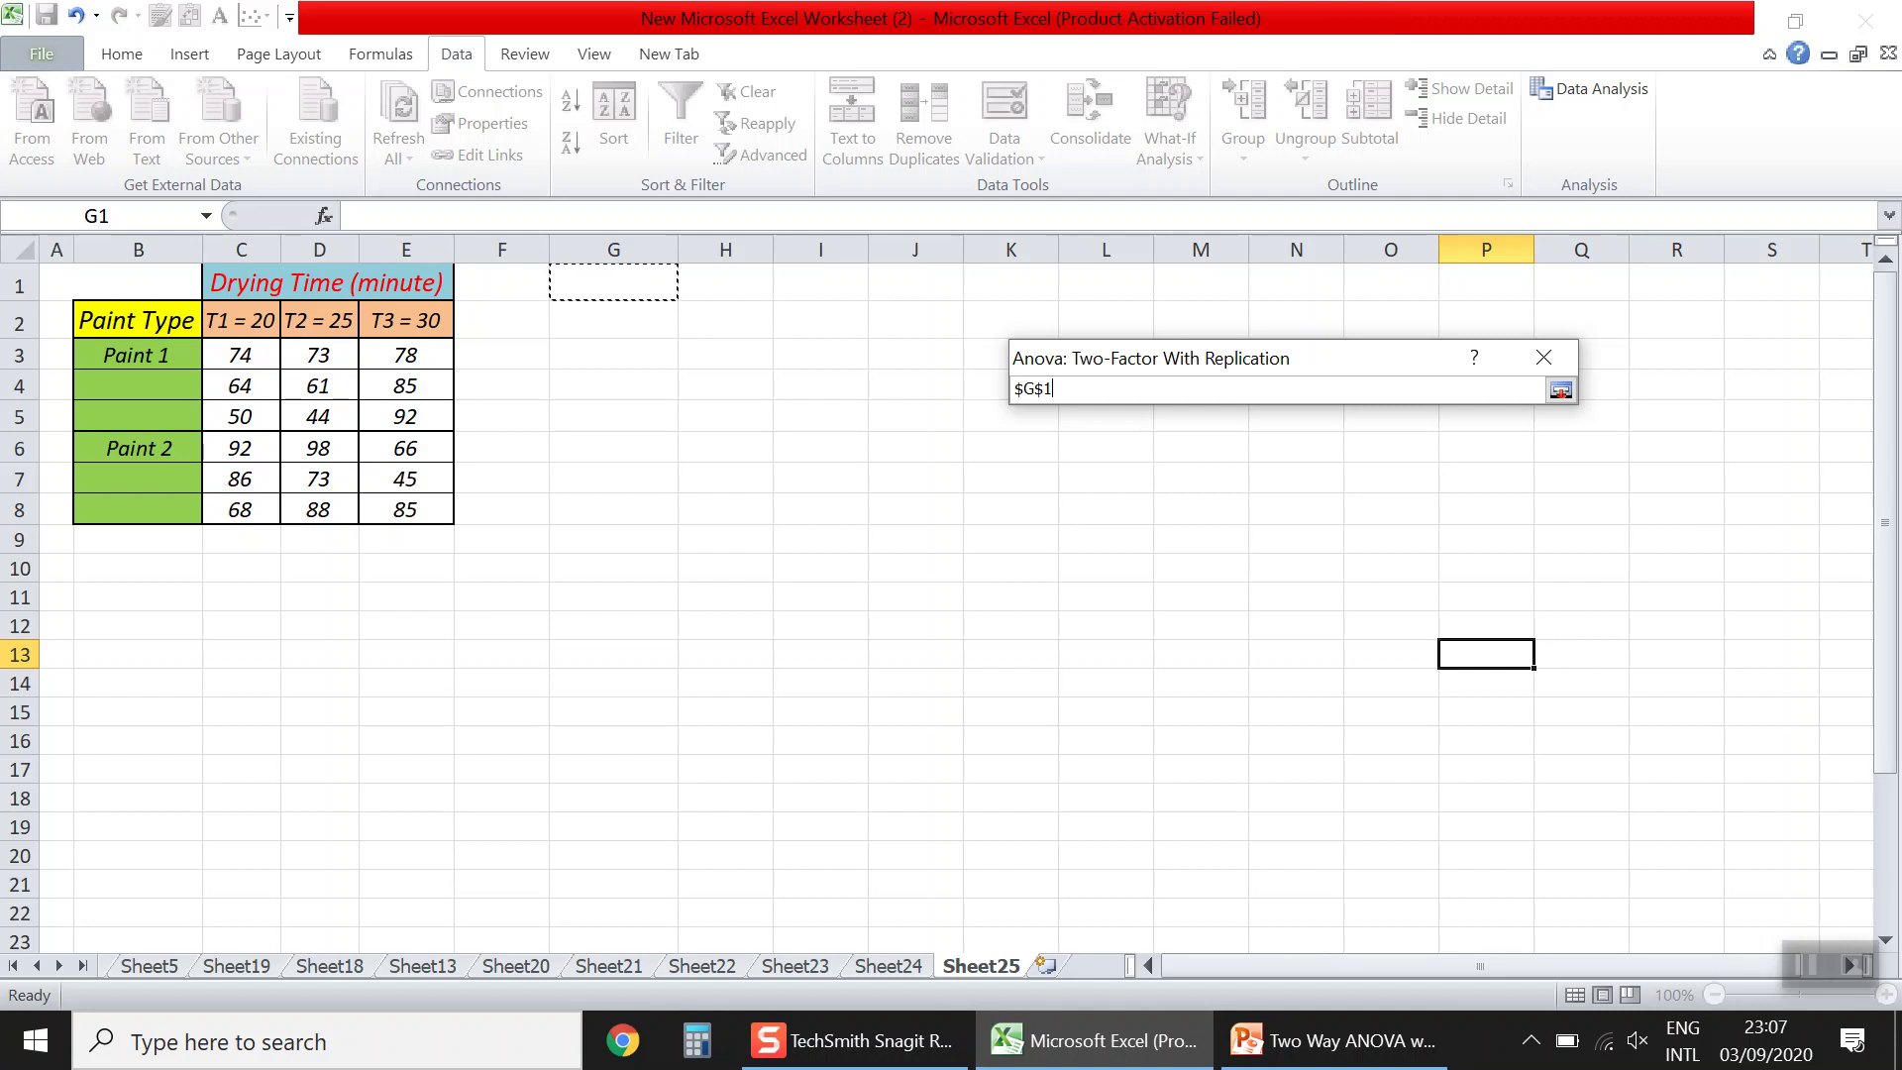
key(Return)
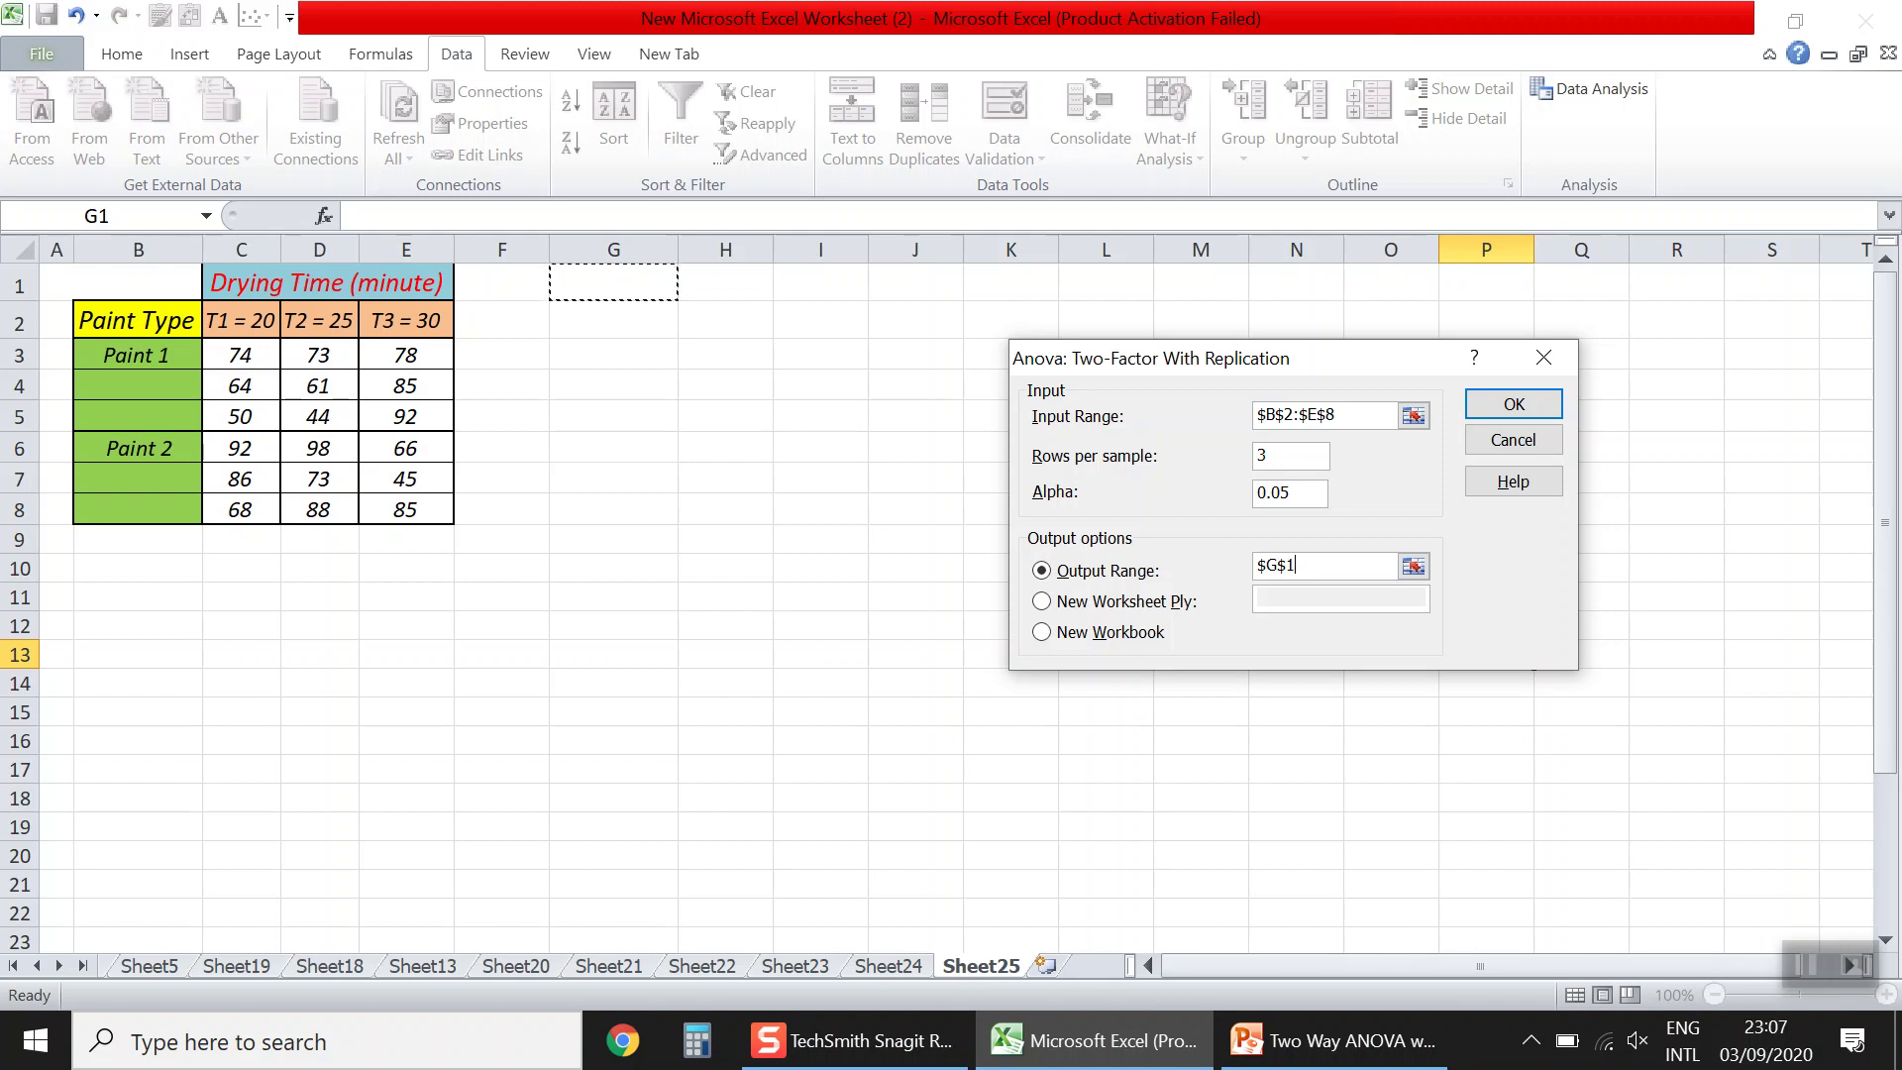
key(Return)
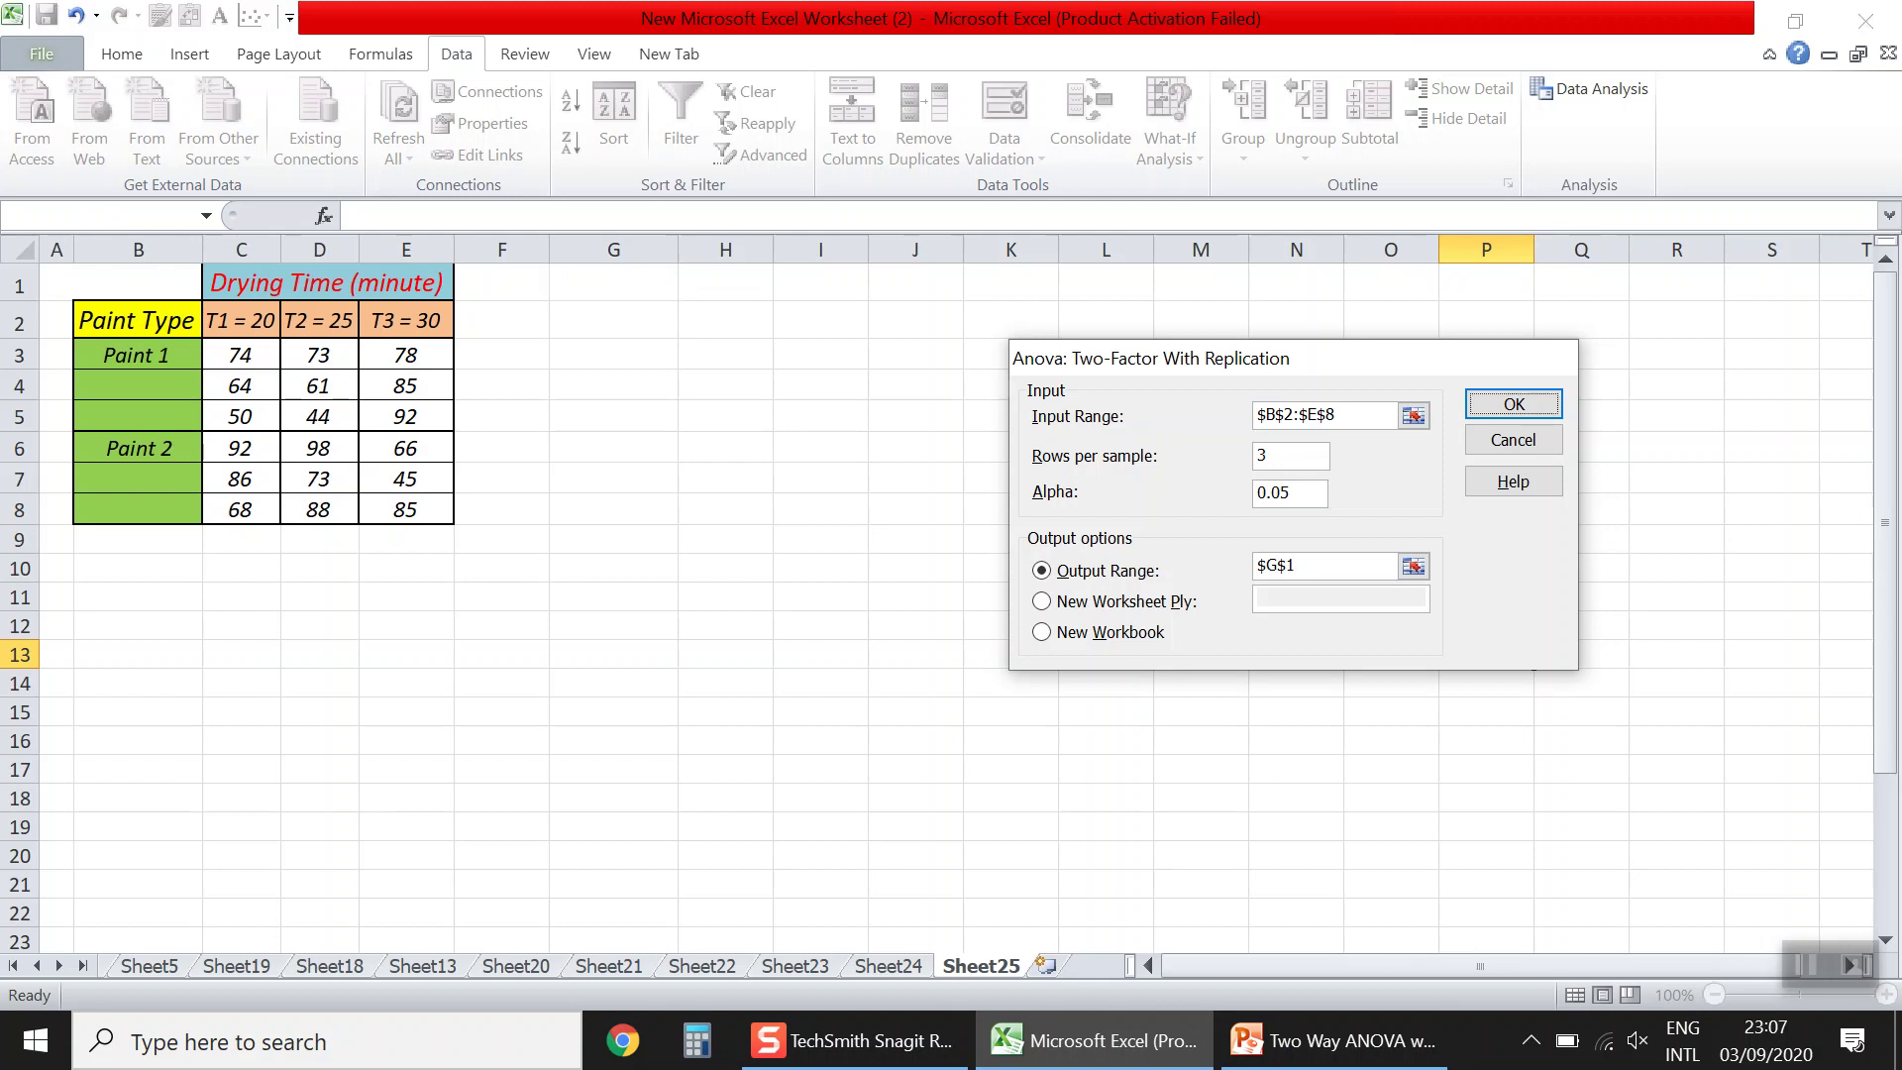
key(Return)
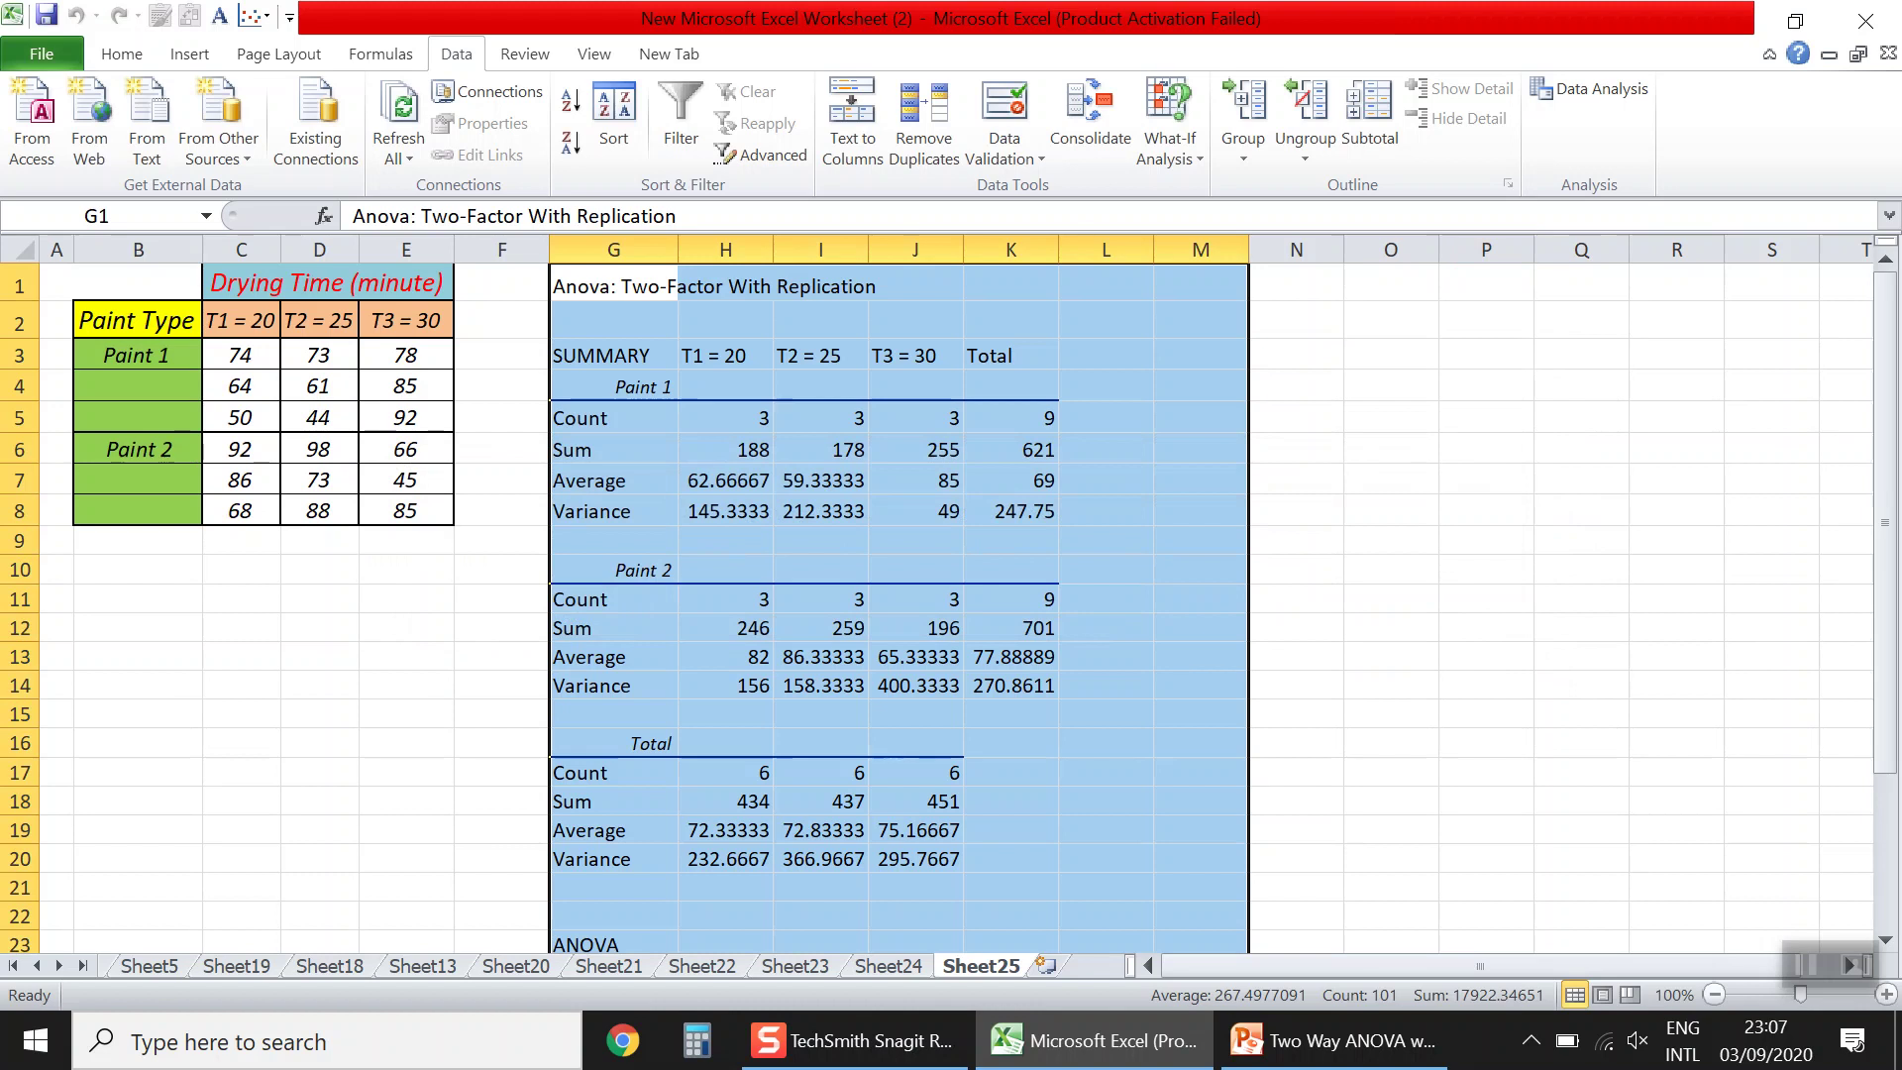
- Fit the widths of the ANOVA output columns G to K to their contents
double_click(678, 250)
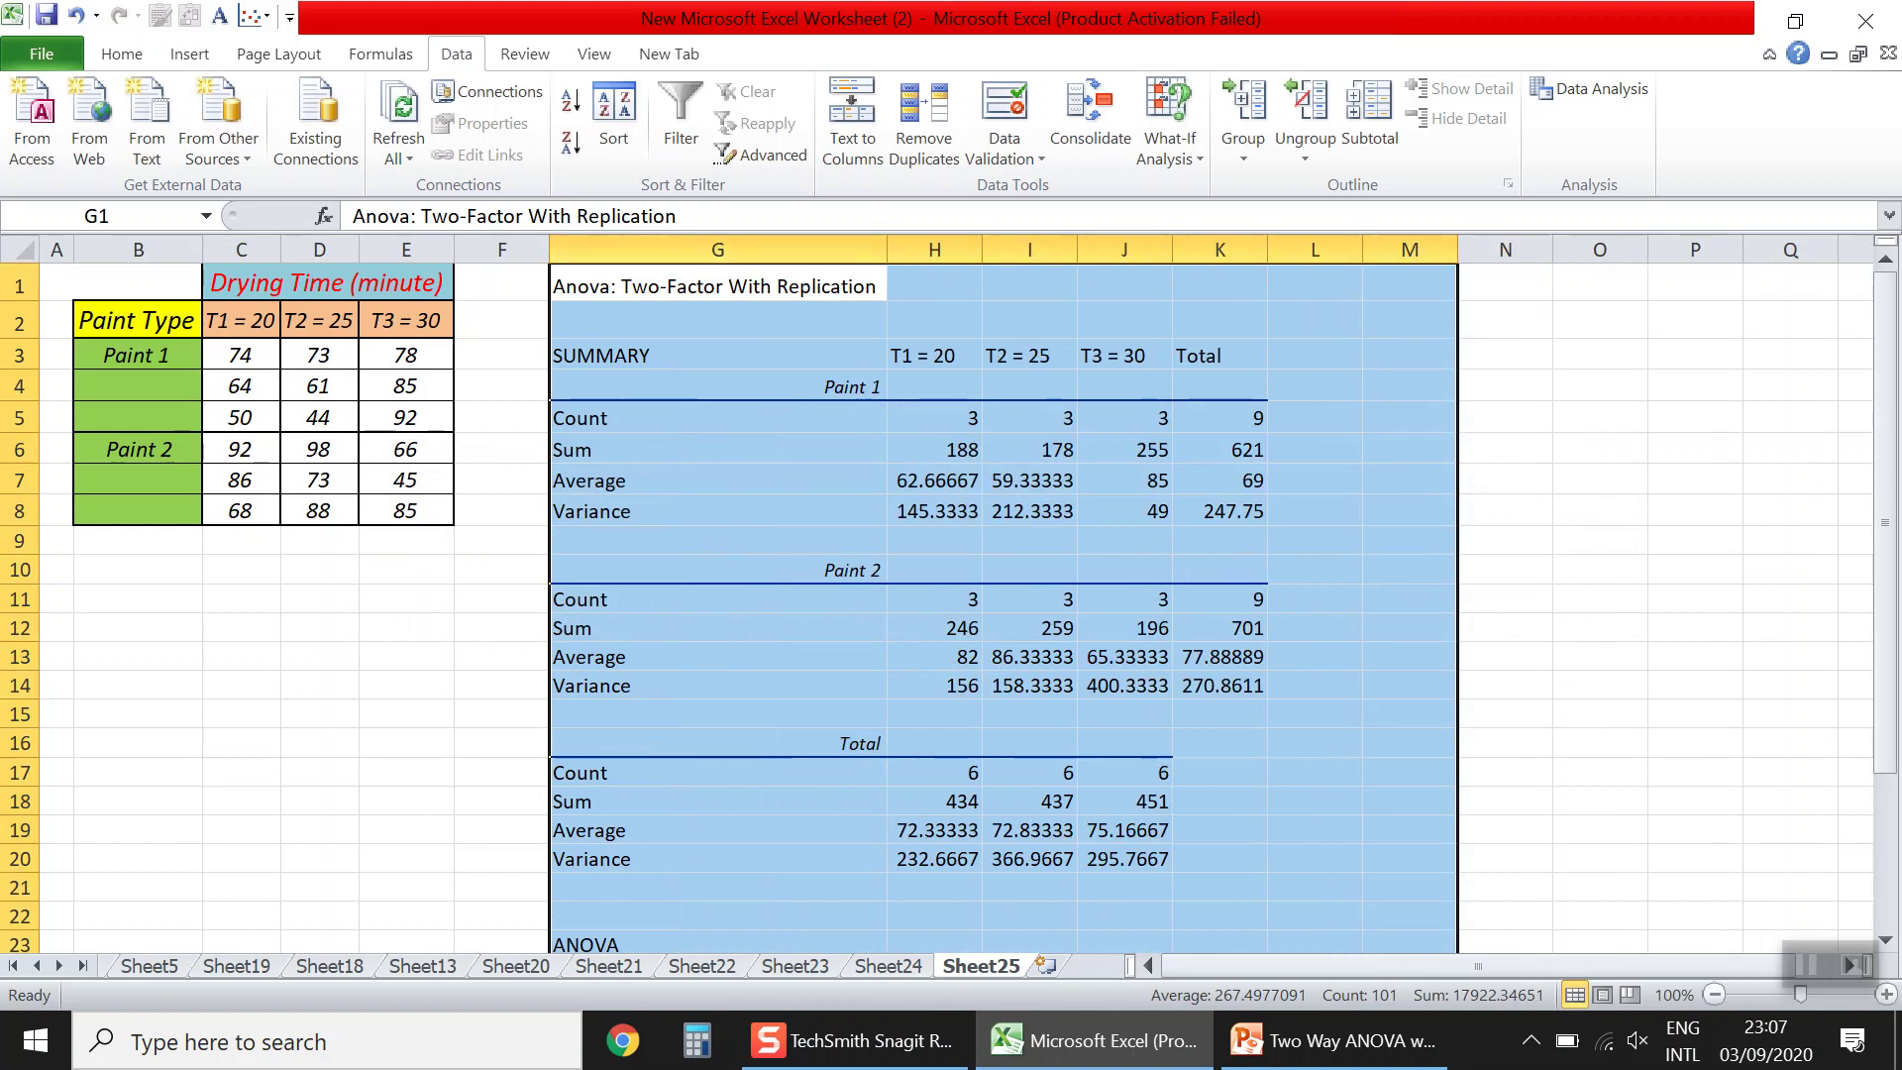
double_click(981, 250)
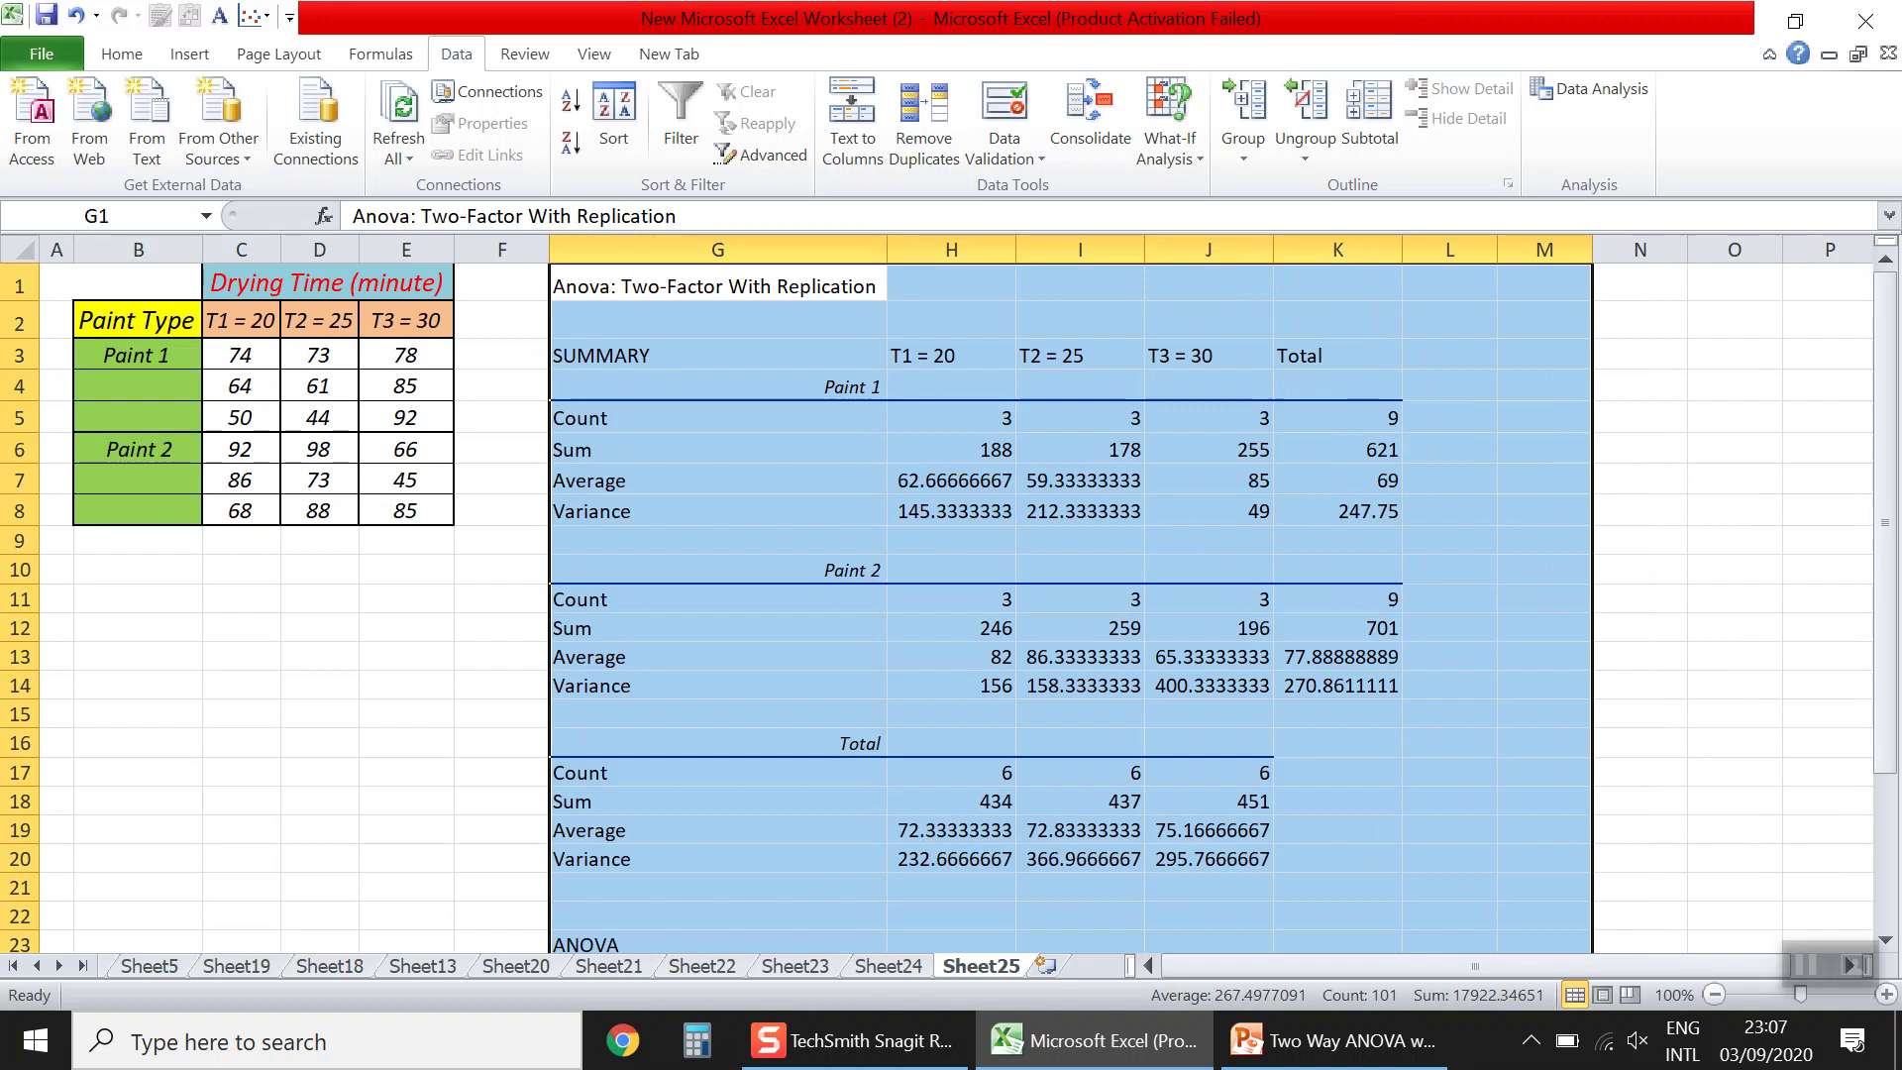
click(717, 286)
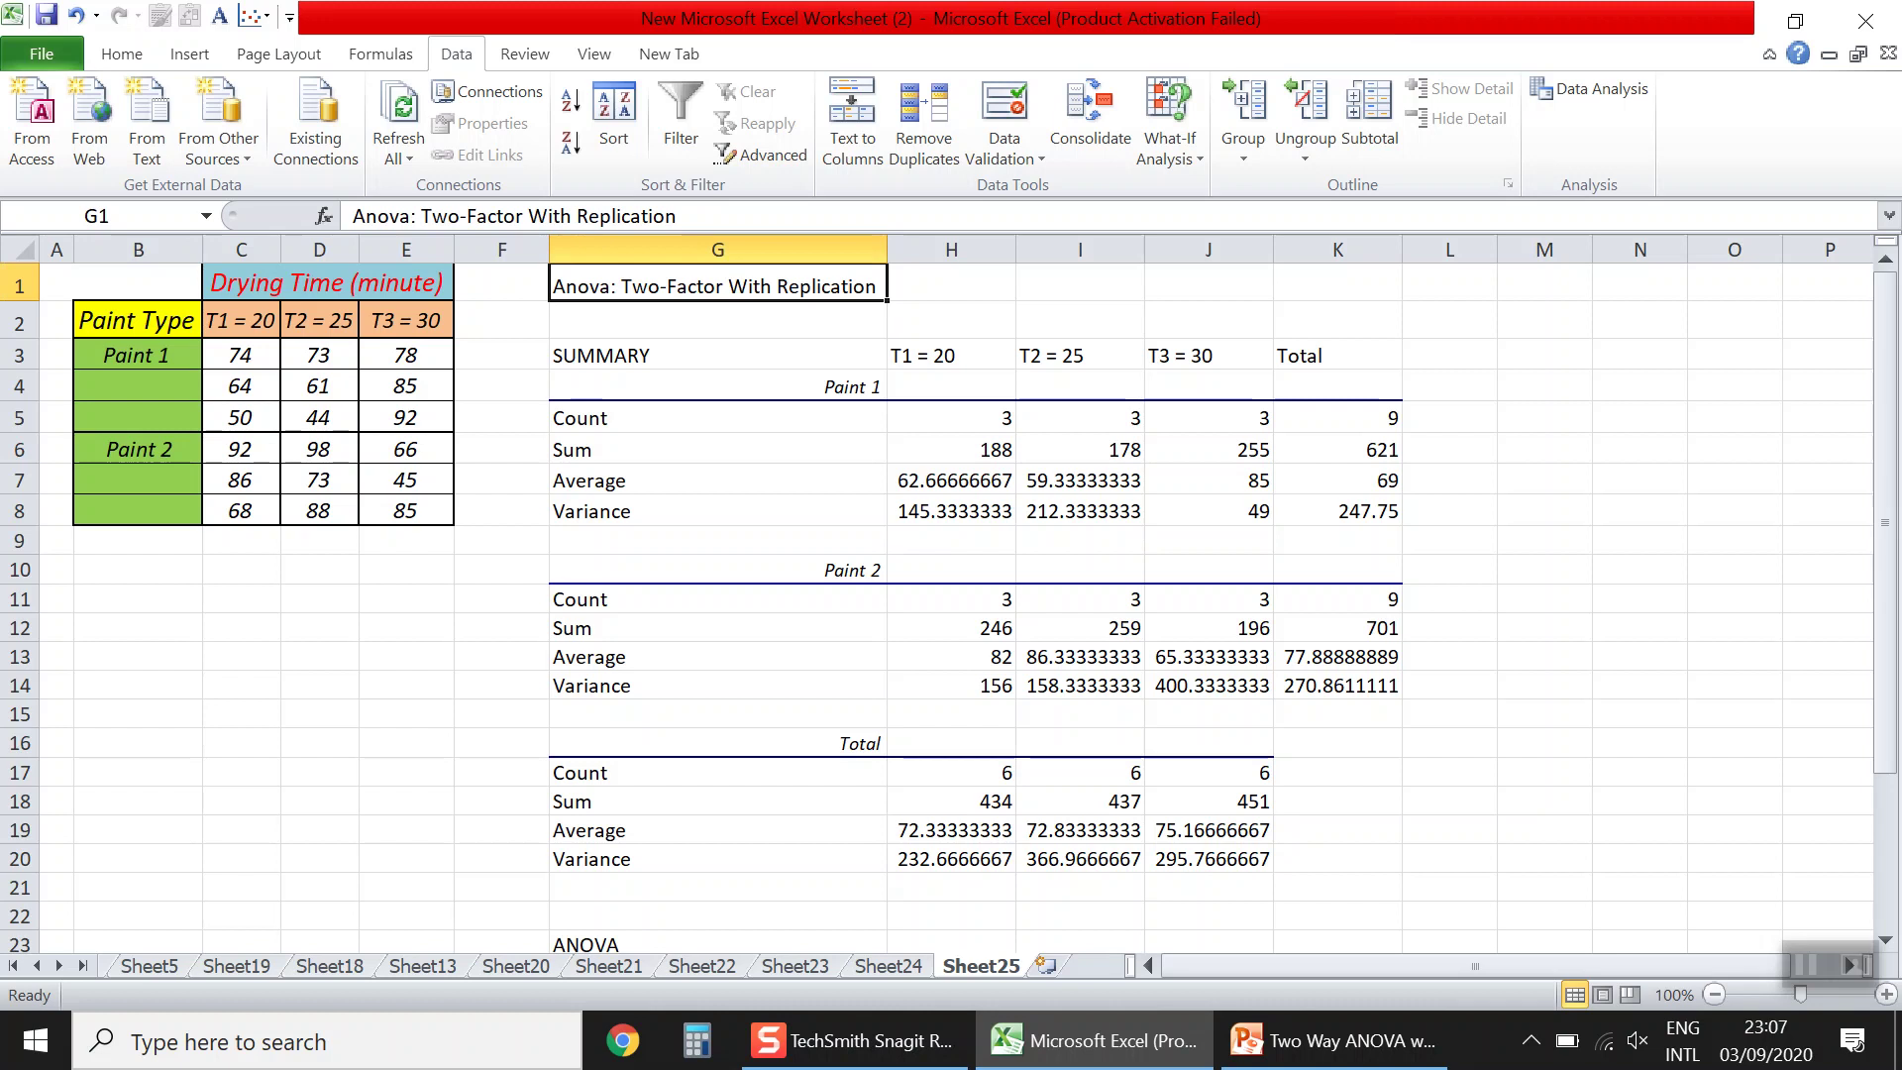
- Examine the Paint 1 count, sum, average and variance at T1 = 20 against the source readings in C3:C5
click(717, 355)
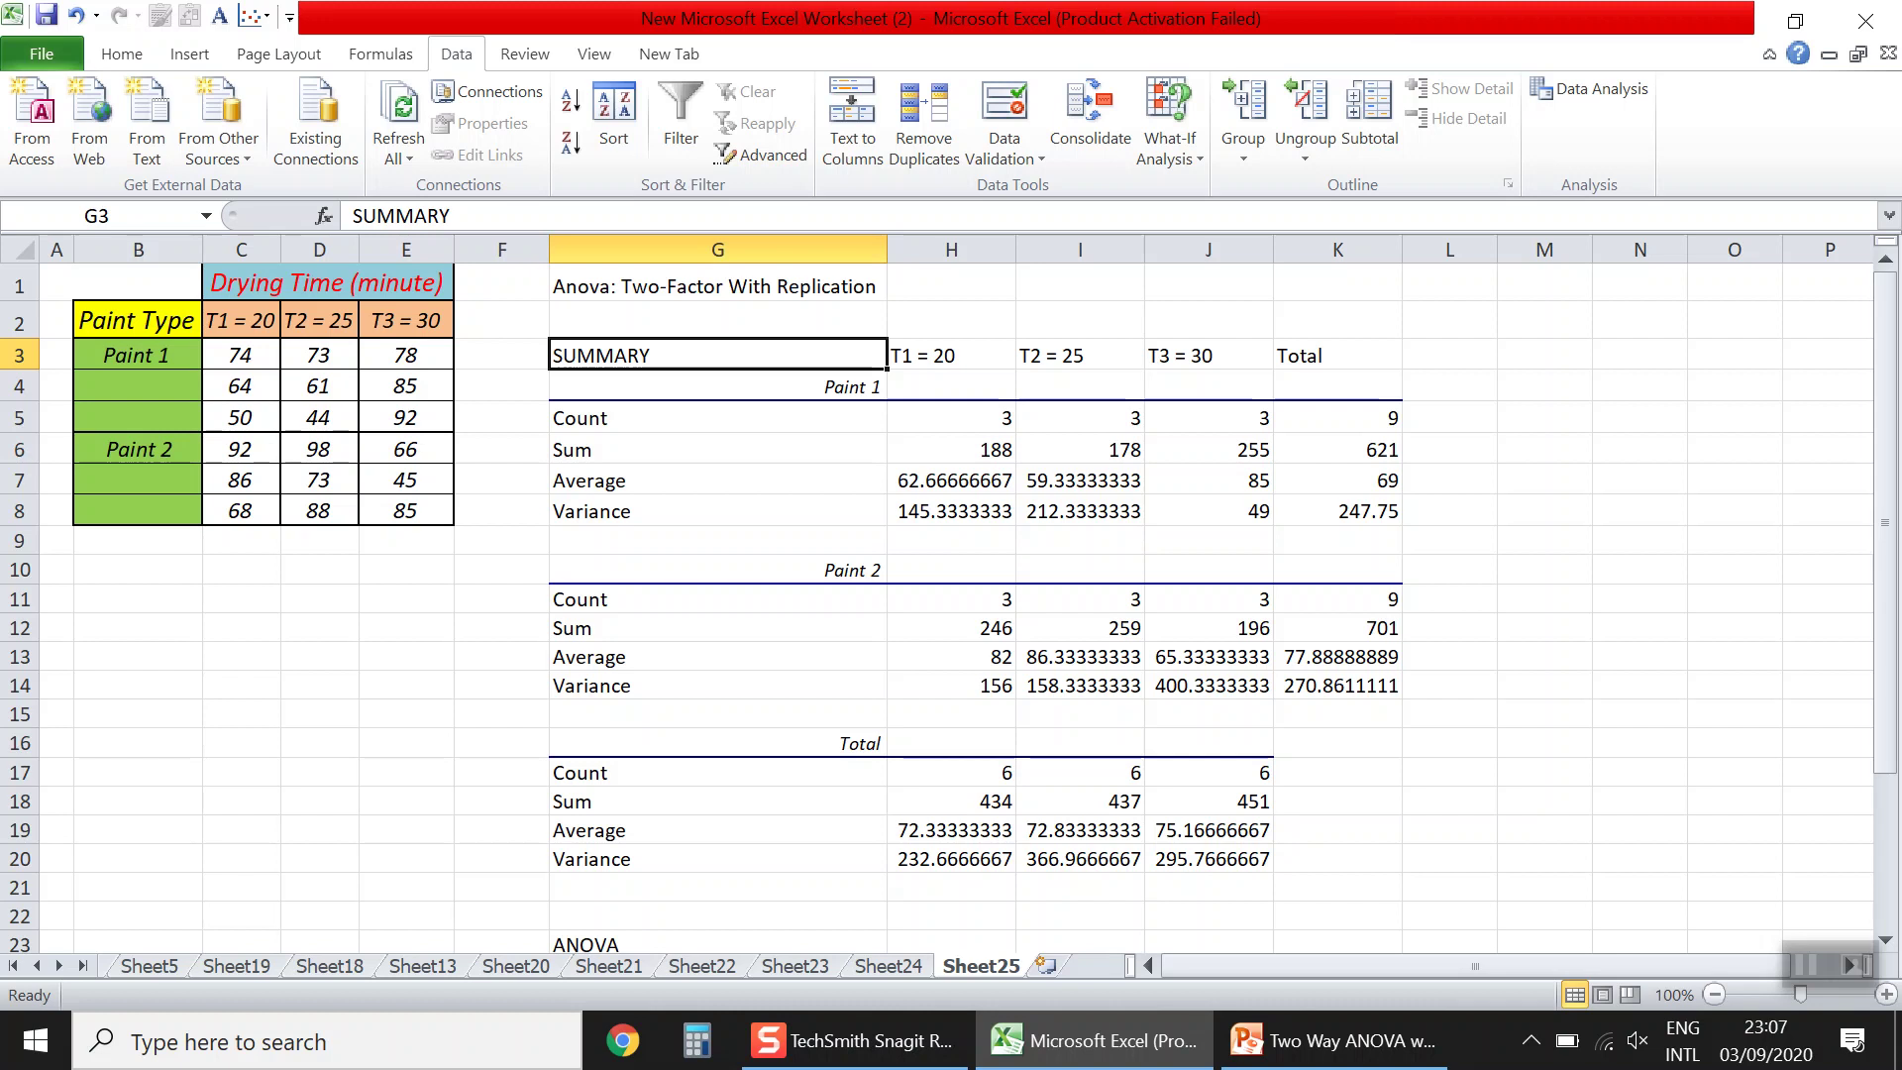
drag(241, 356, 281, 433)
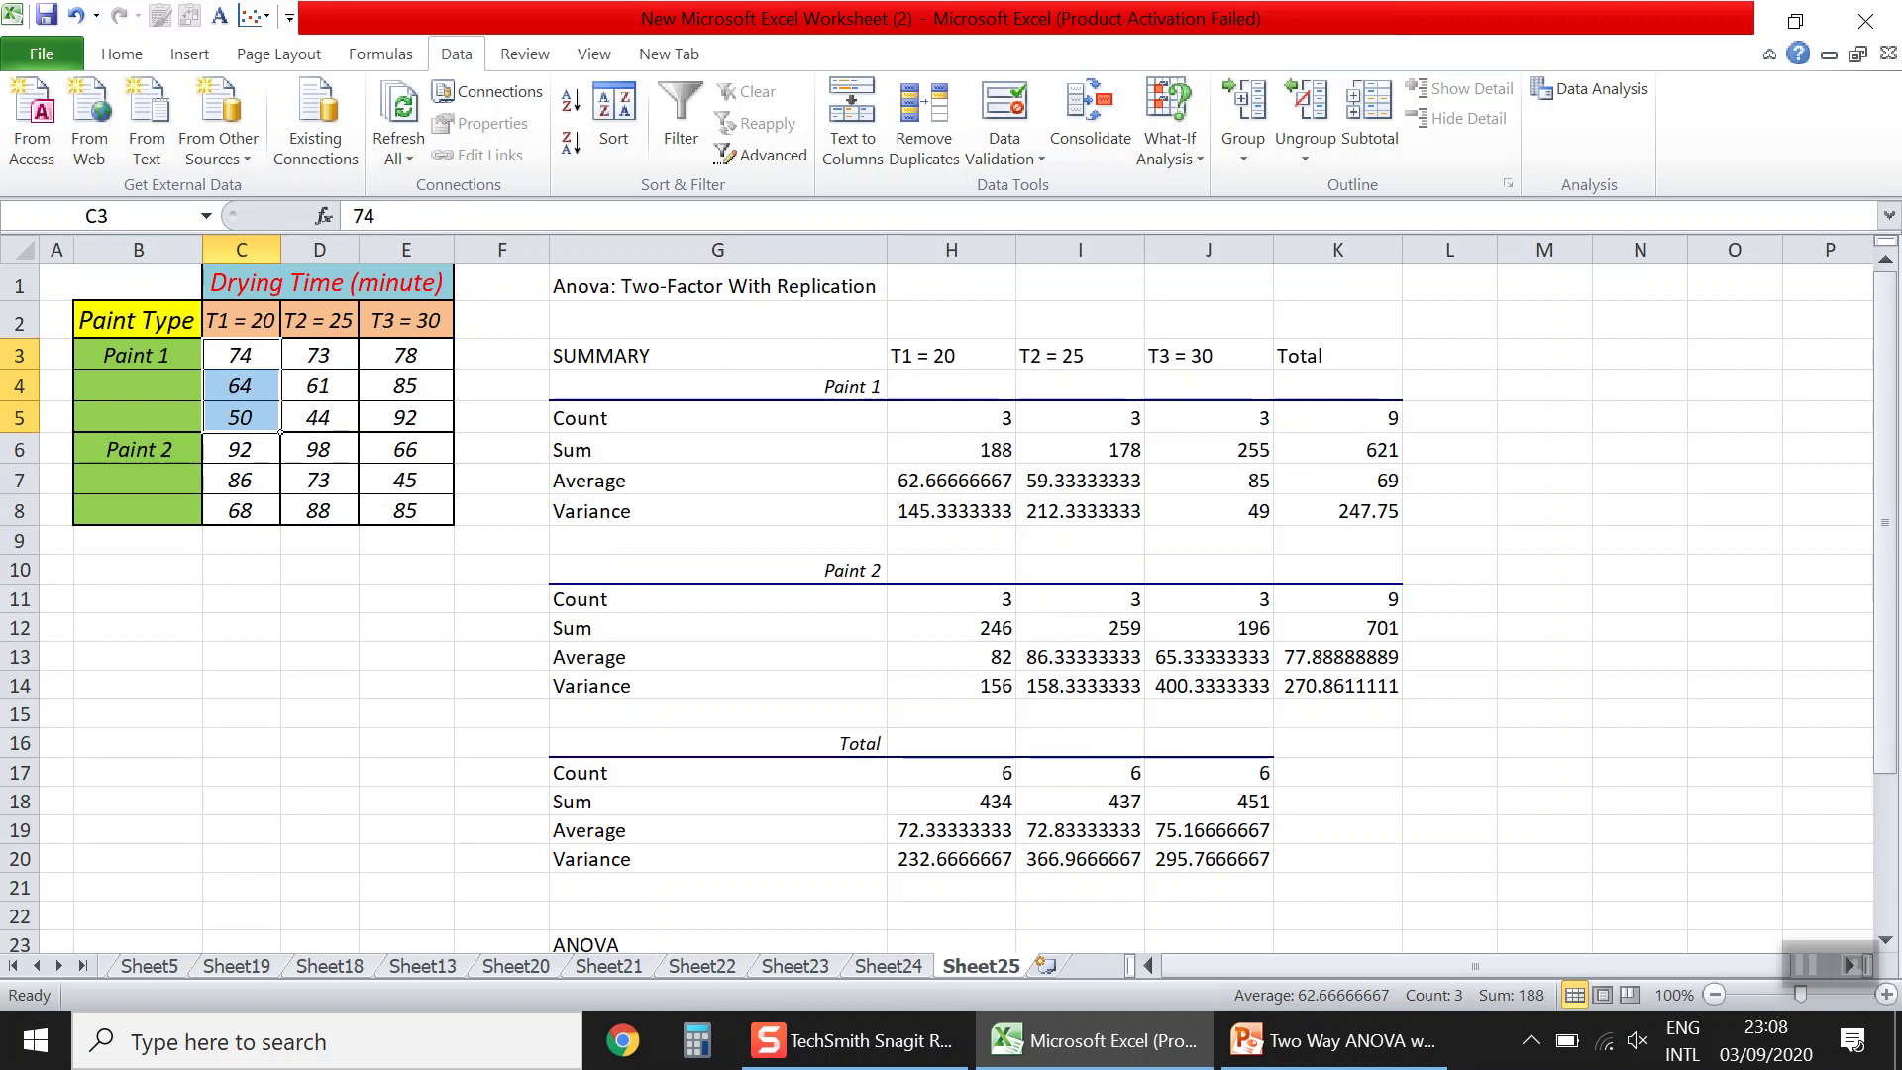
drag(976, 417, 975, 511)
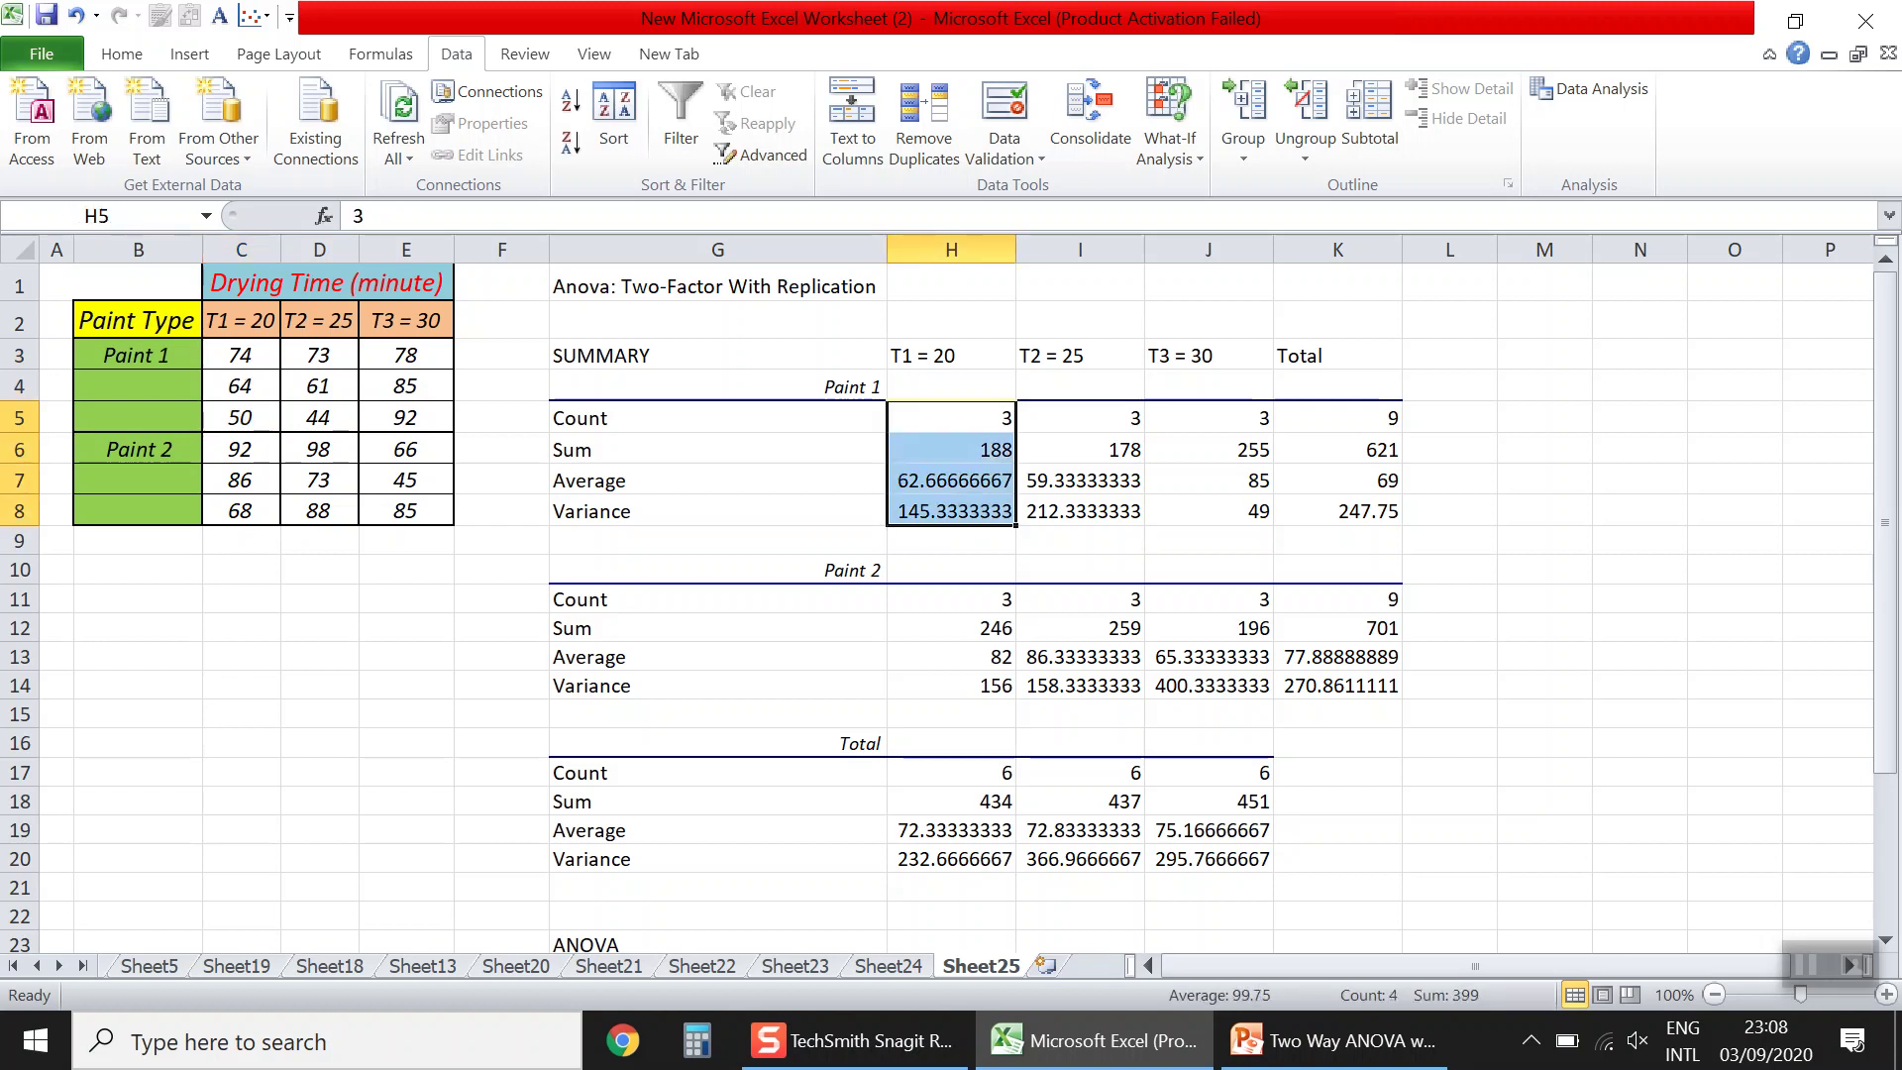
click(951, 417)
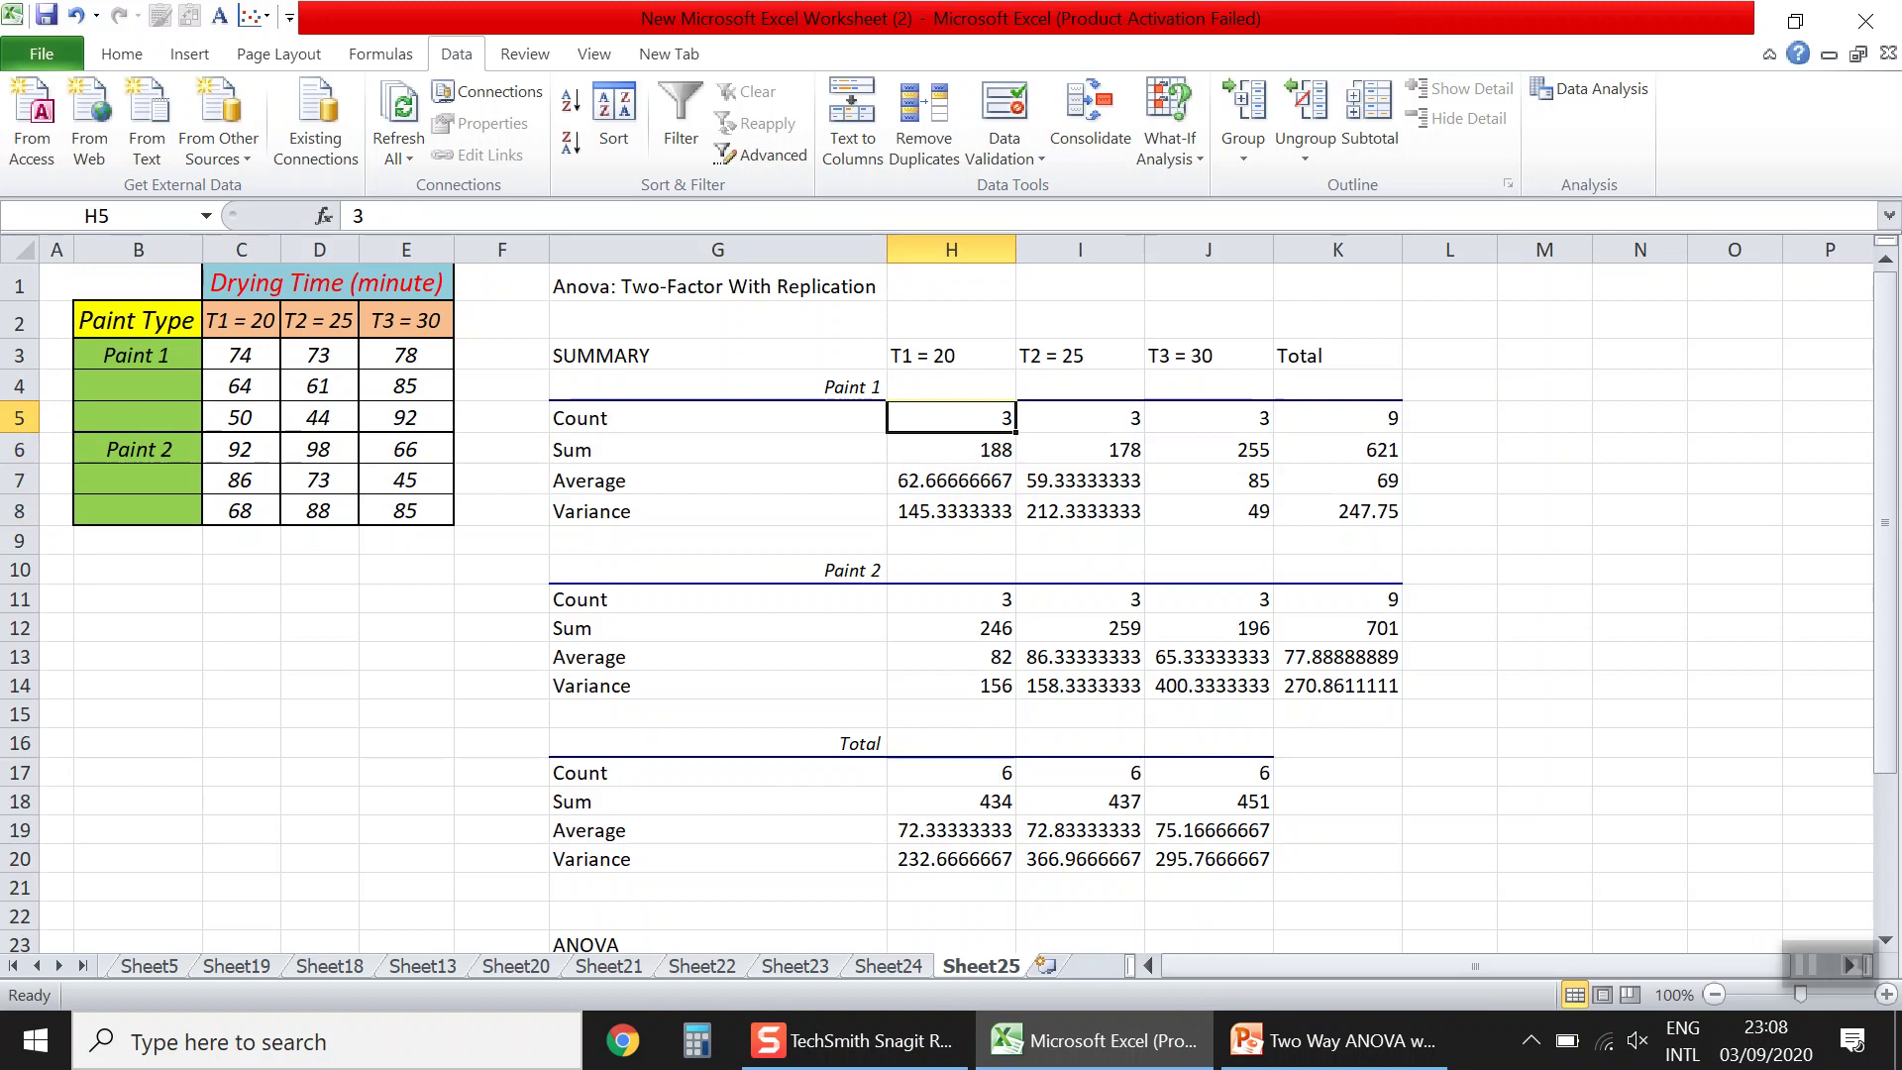
drag(240, 355, 280, 432)
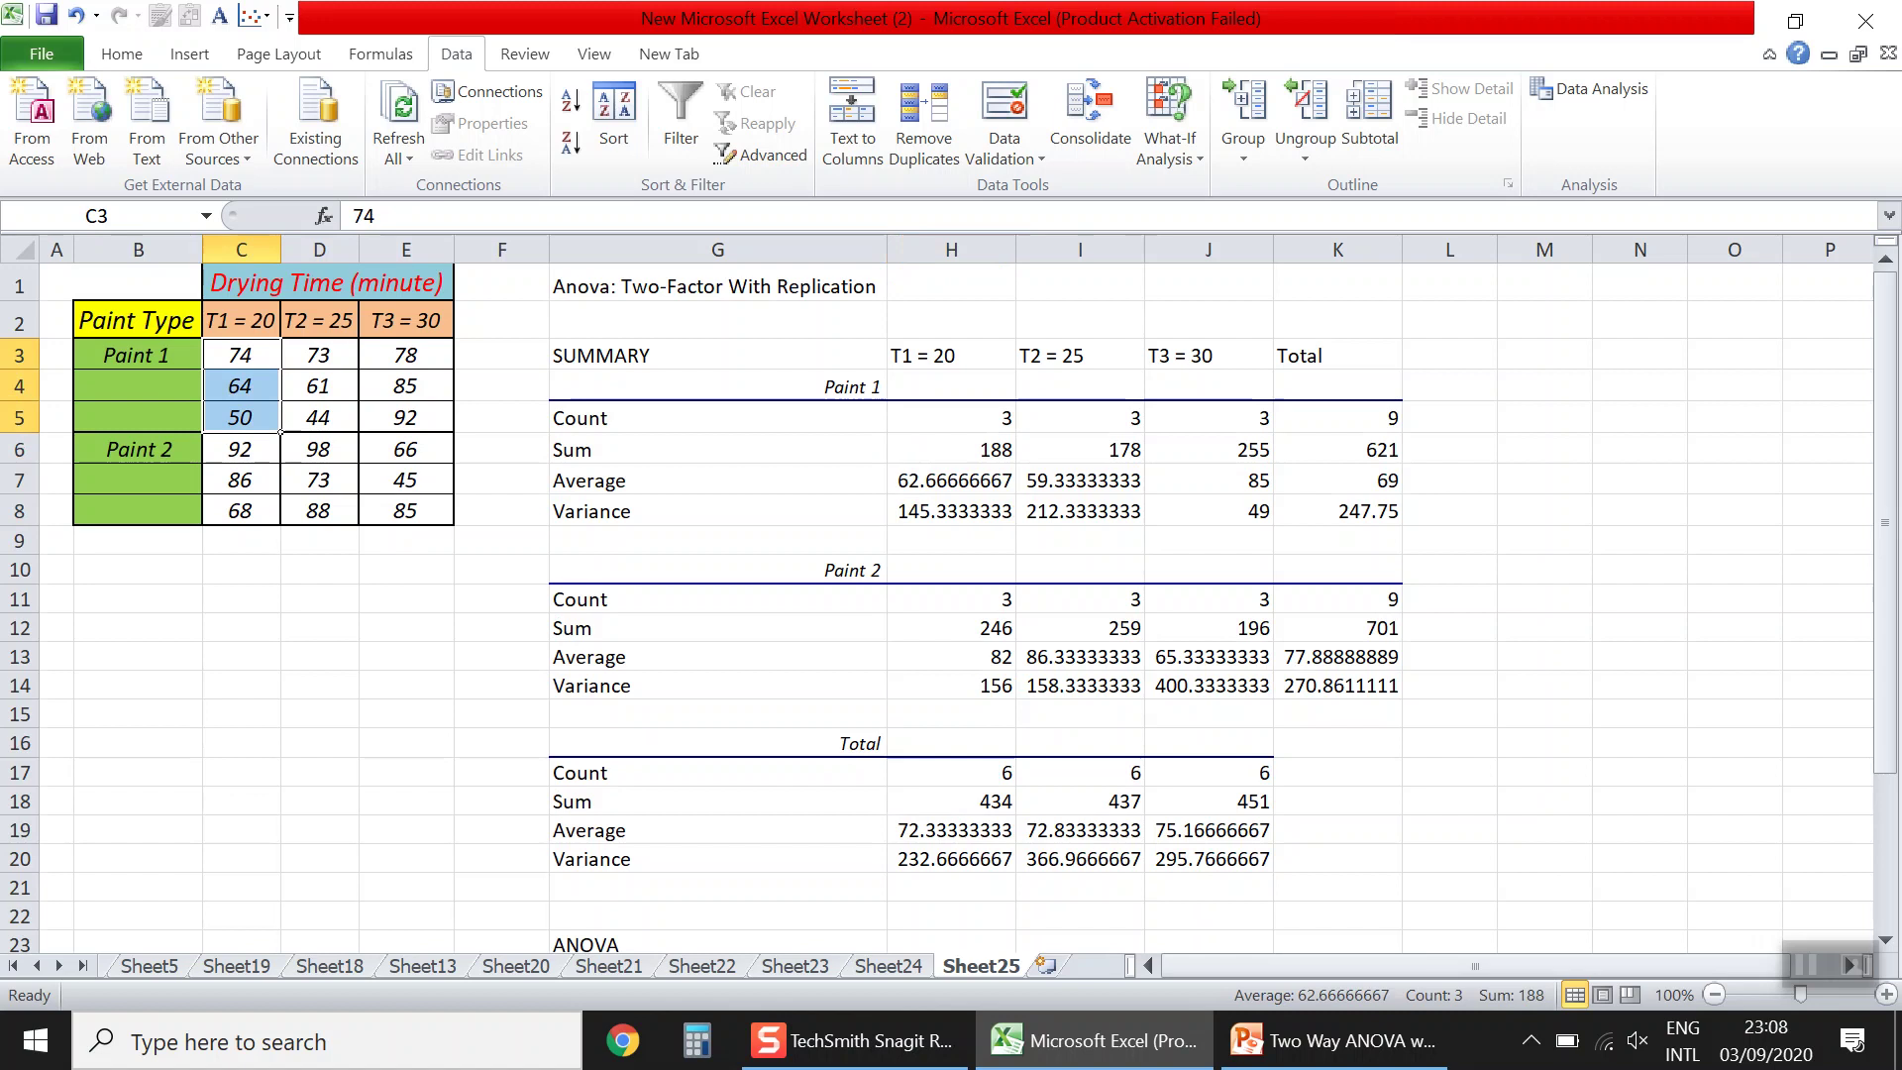
click(951, 449)
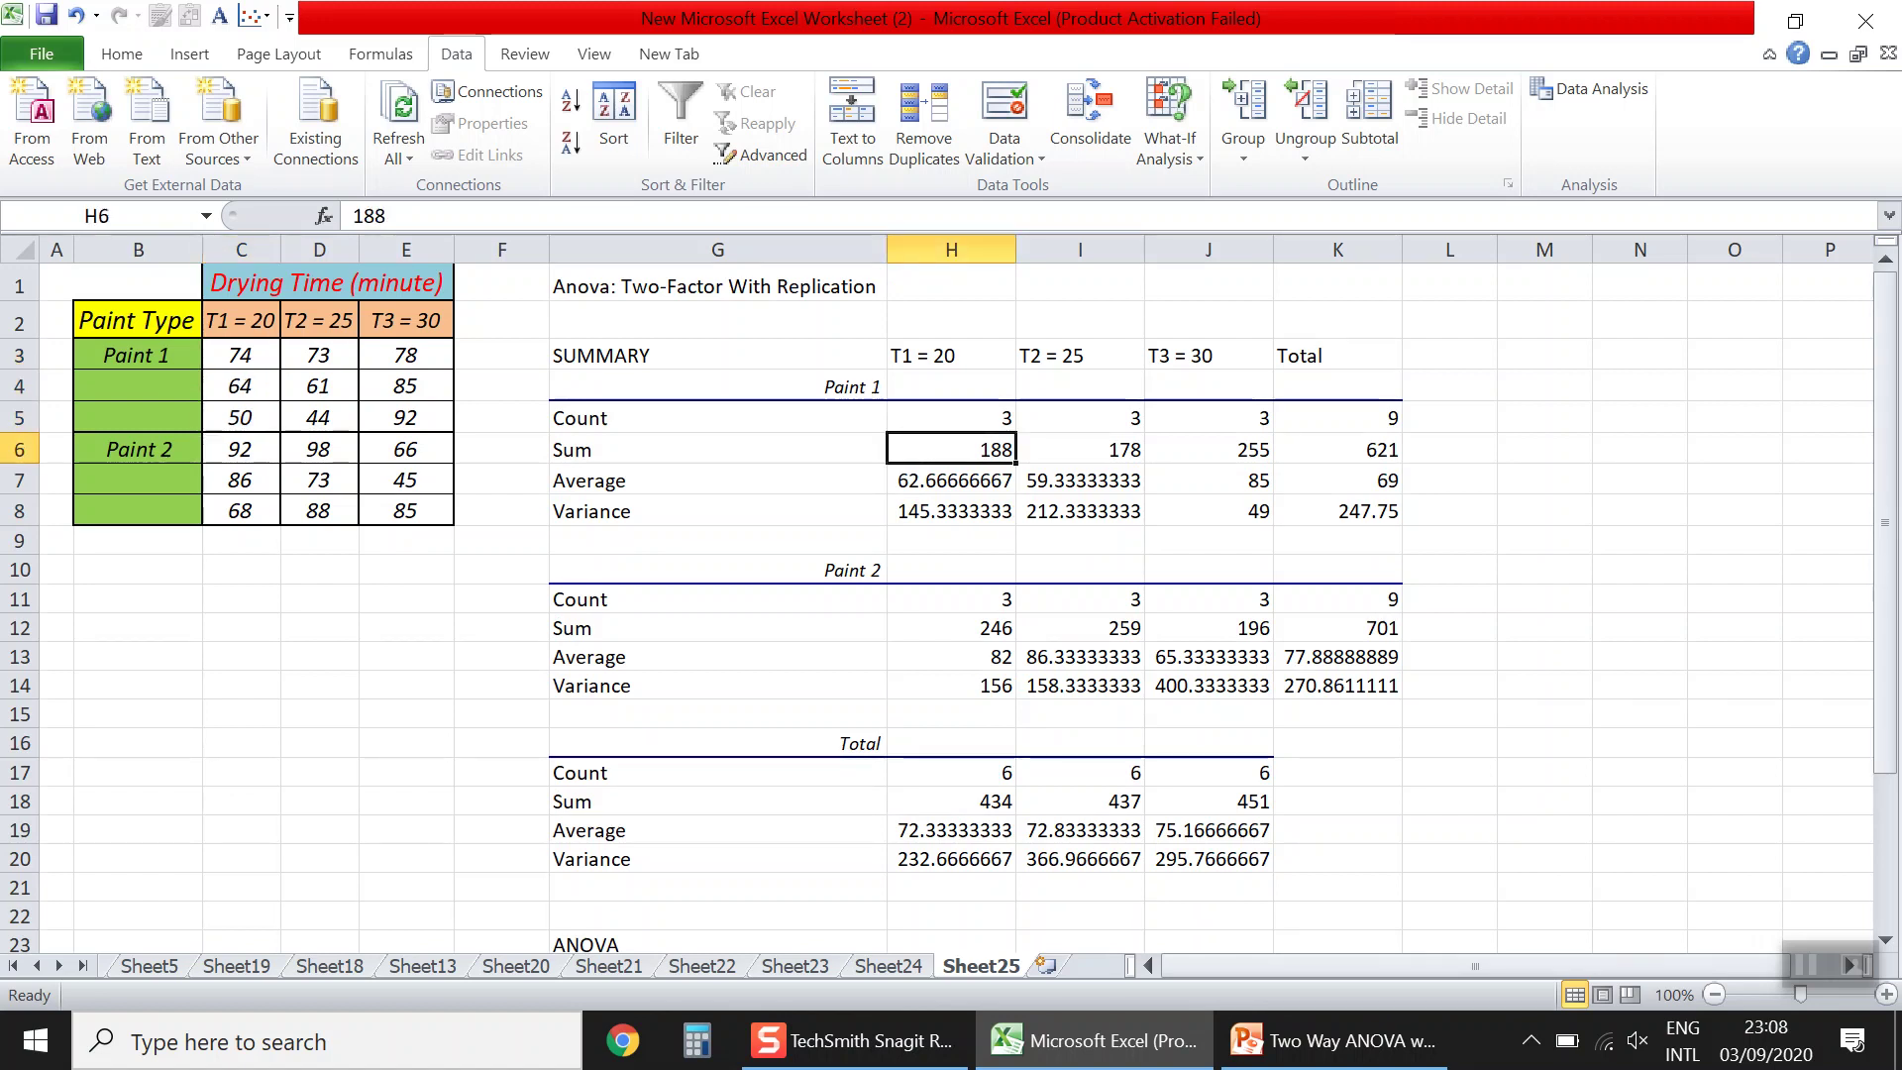
drag(241, 354, 280, 431)
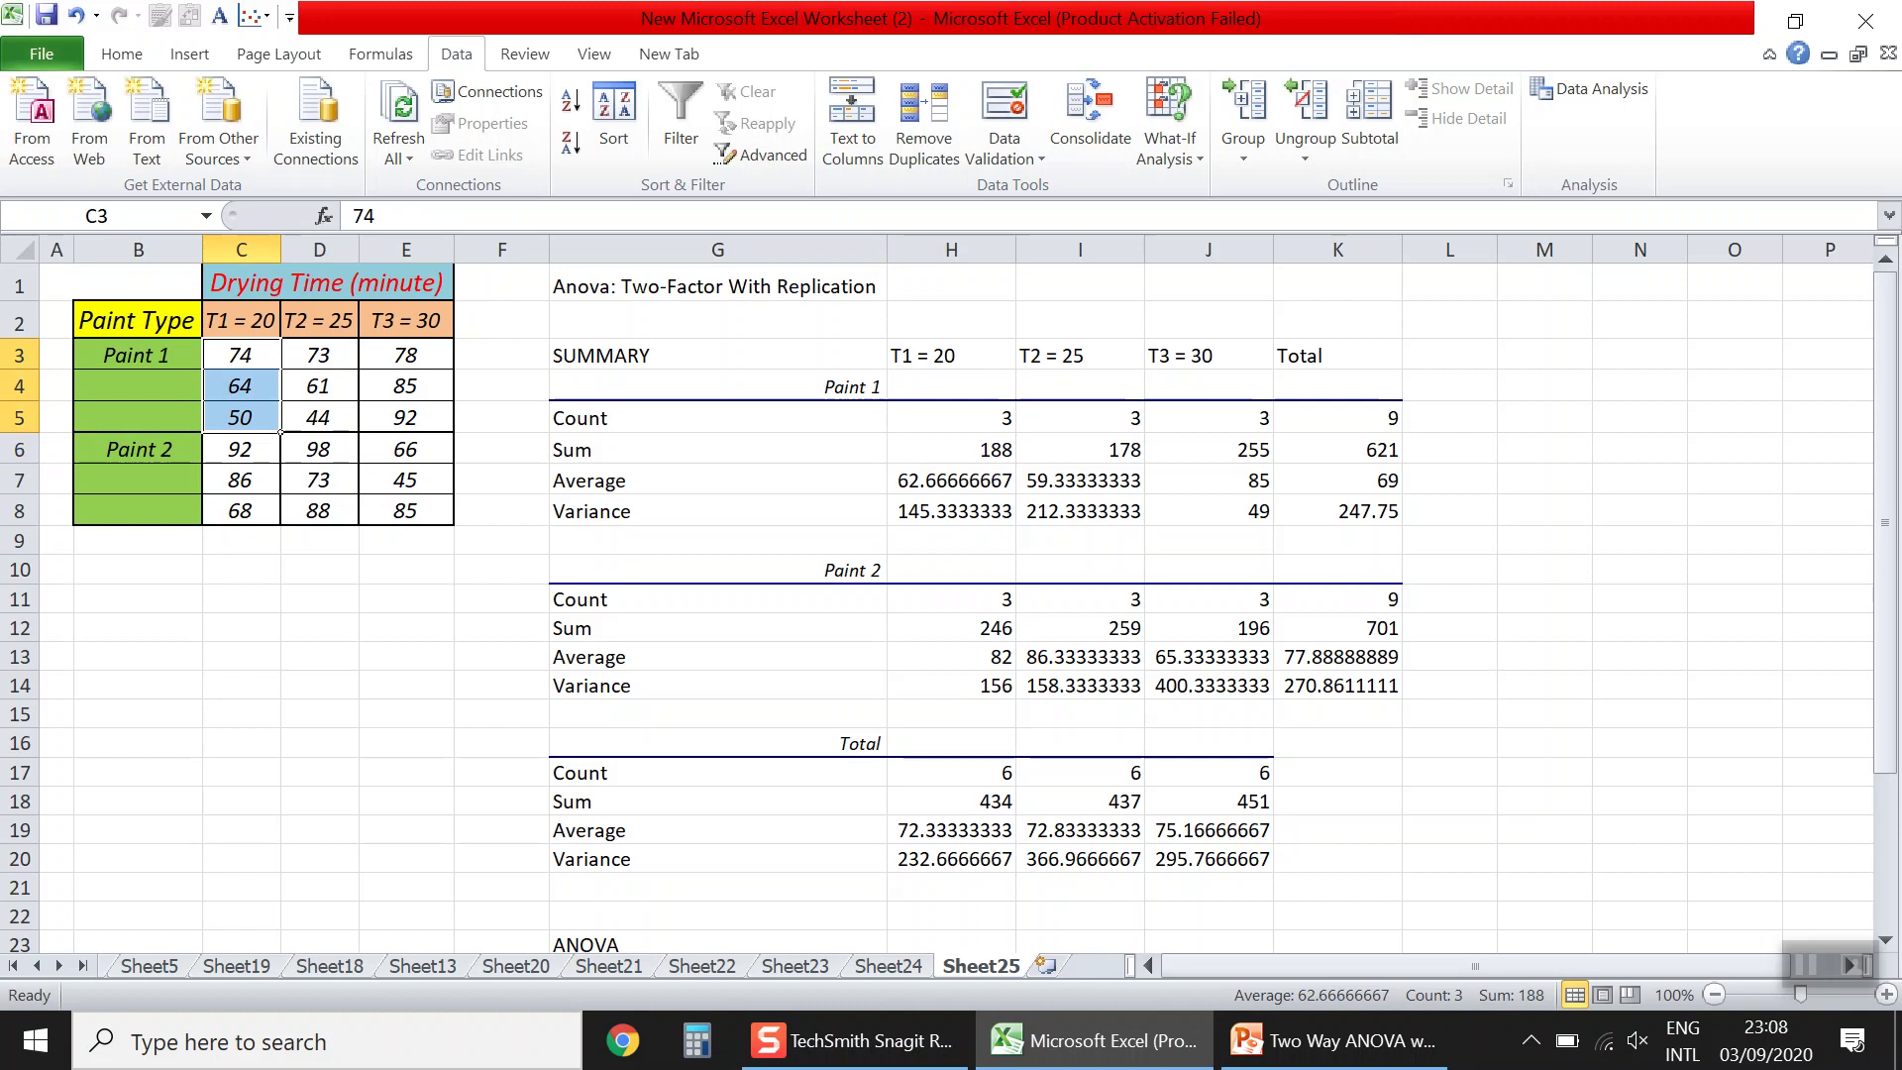
click(951, 479)
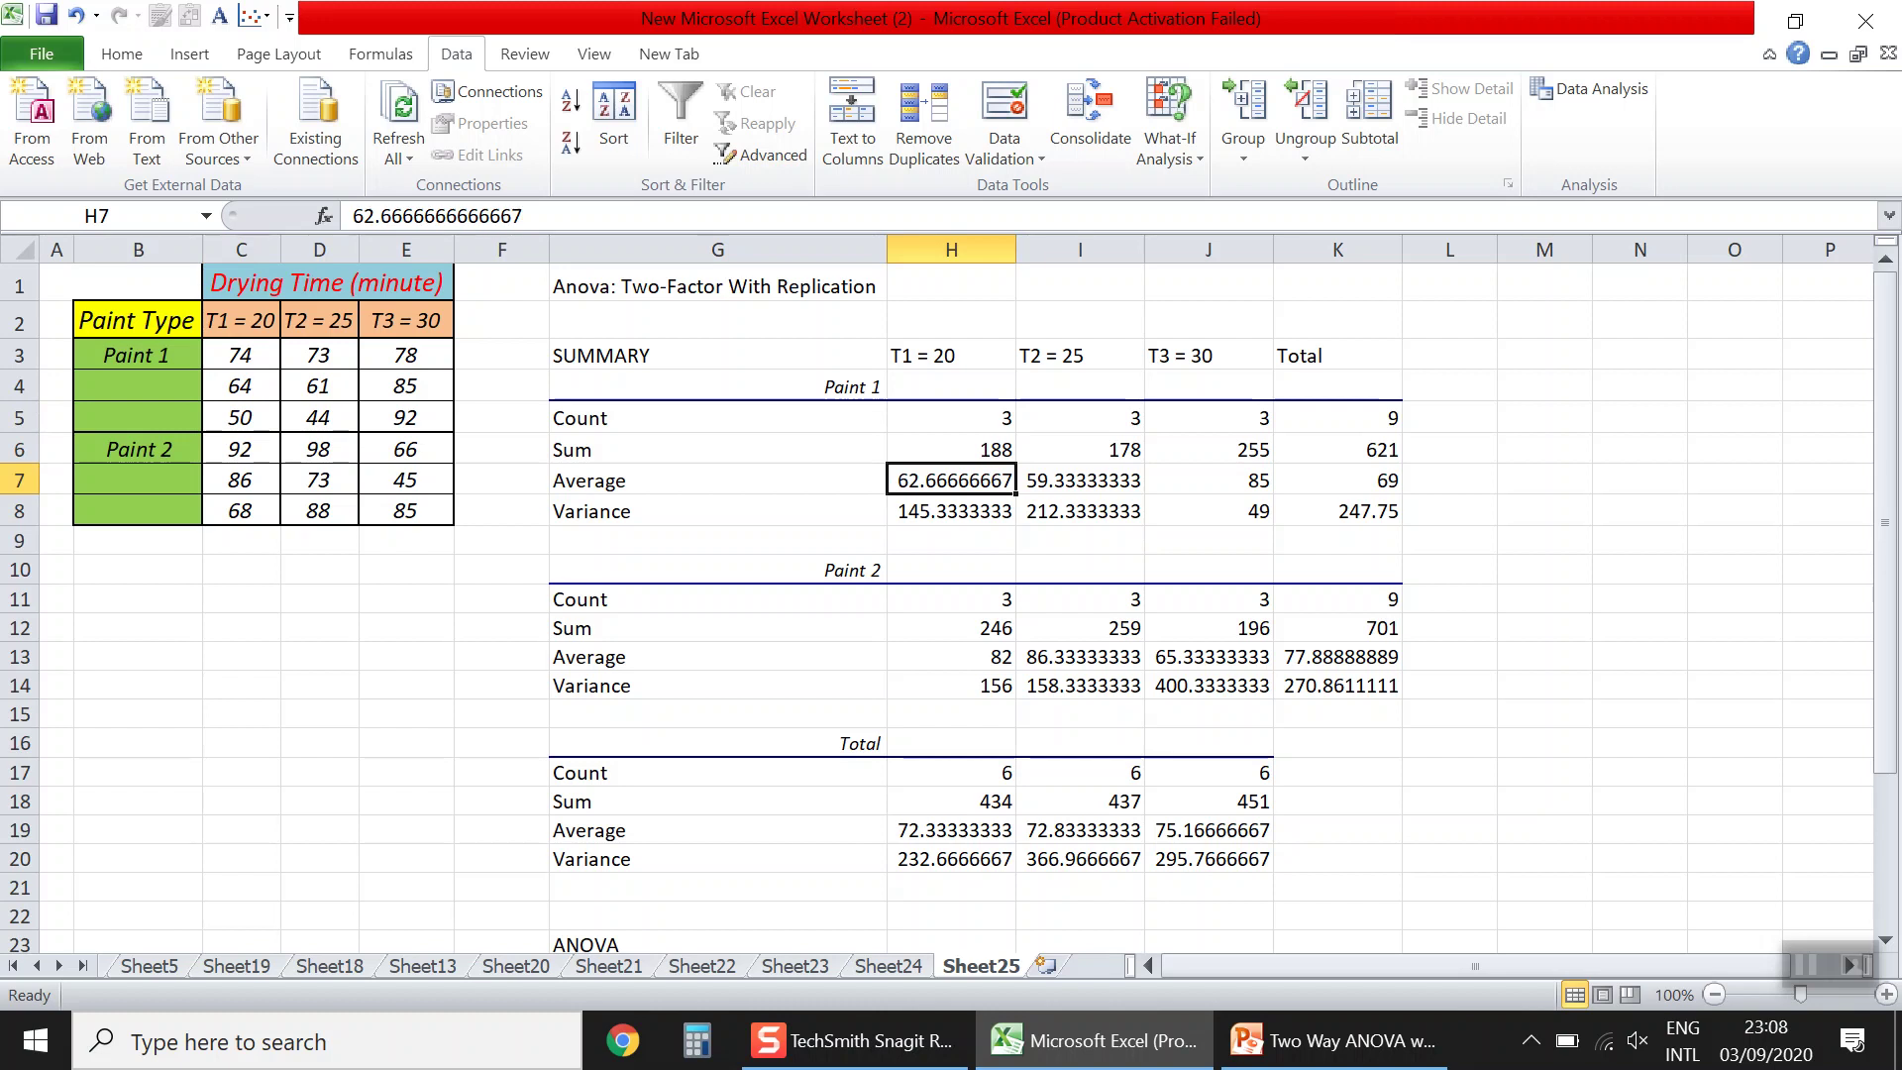
click(951, 511)
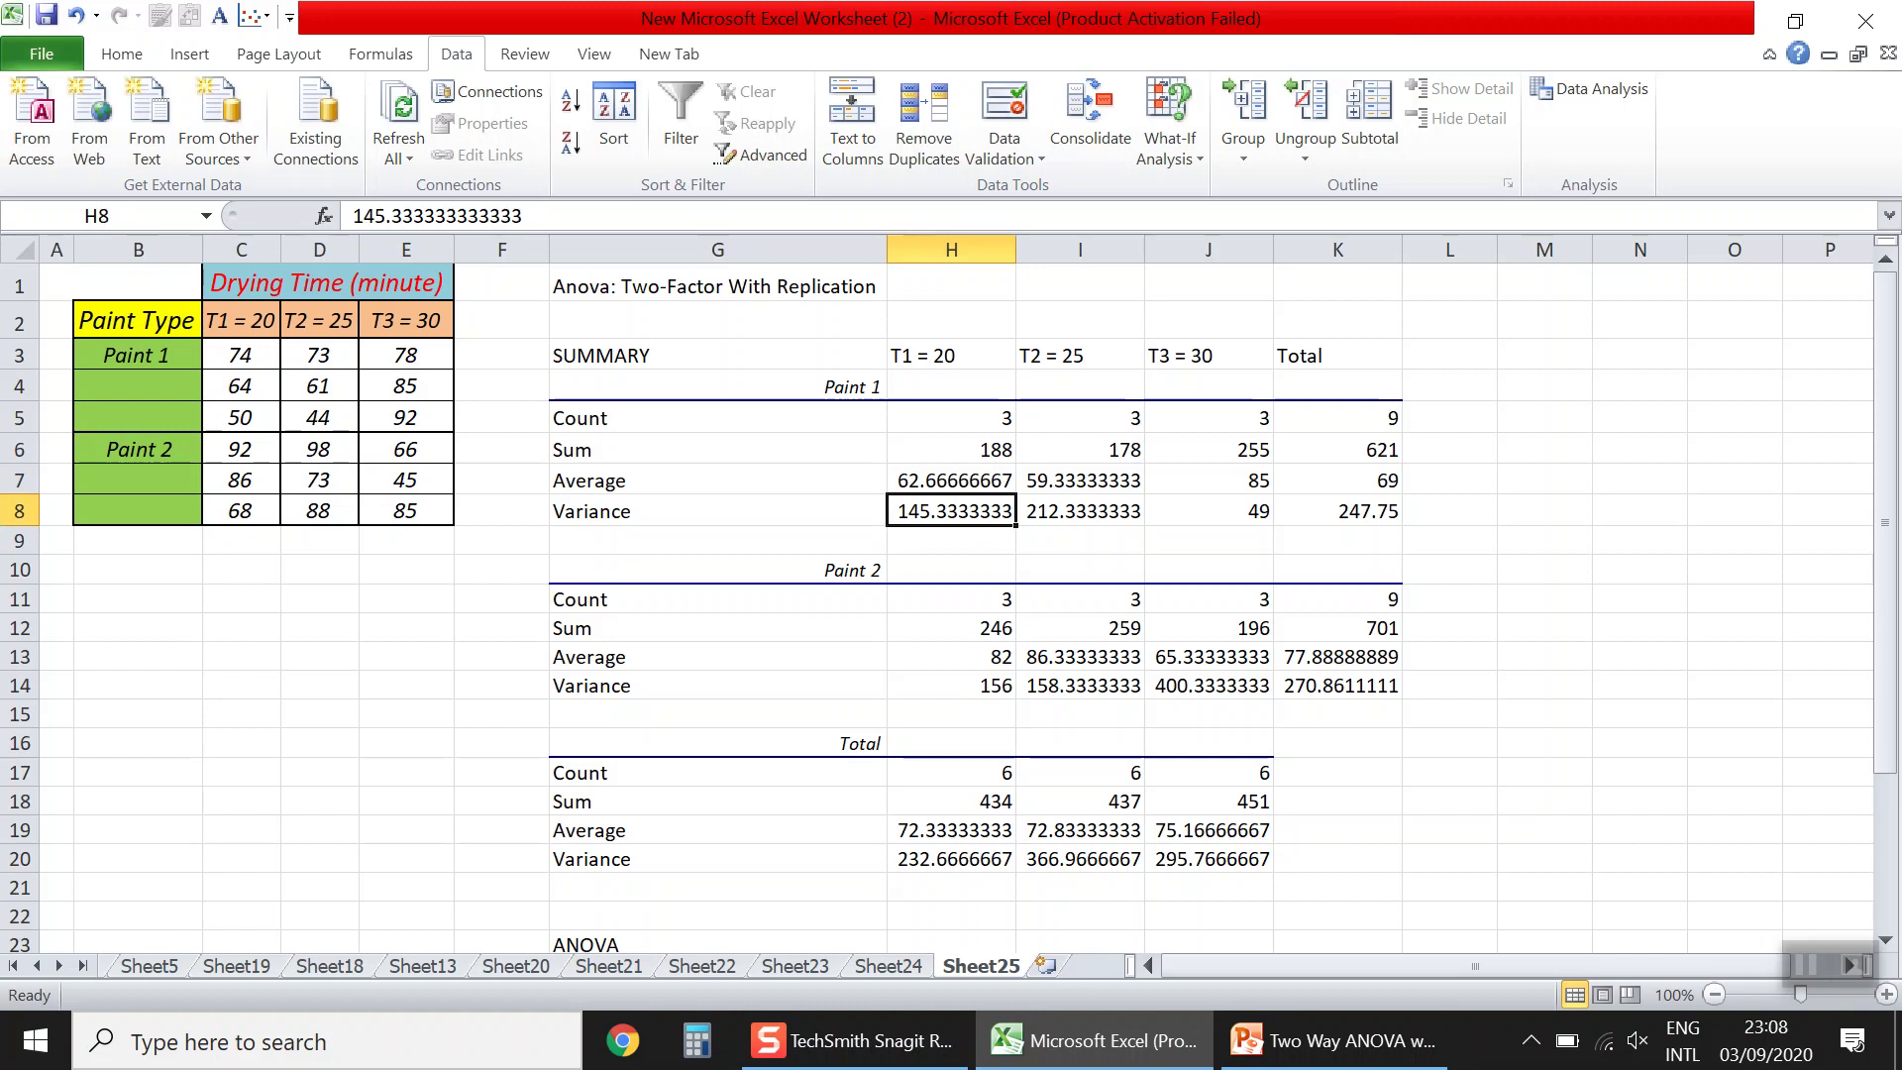
- Examine the summary statistics of Paint 1 at T2 = 25 and T3 = 30, and of Paint 2 at T1 = 20
drag(319, 355, 359, 433)
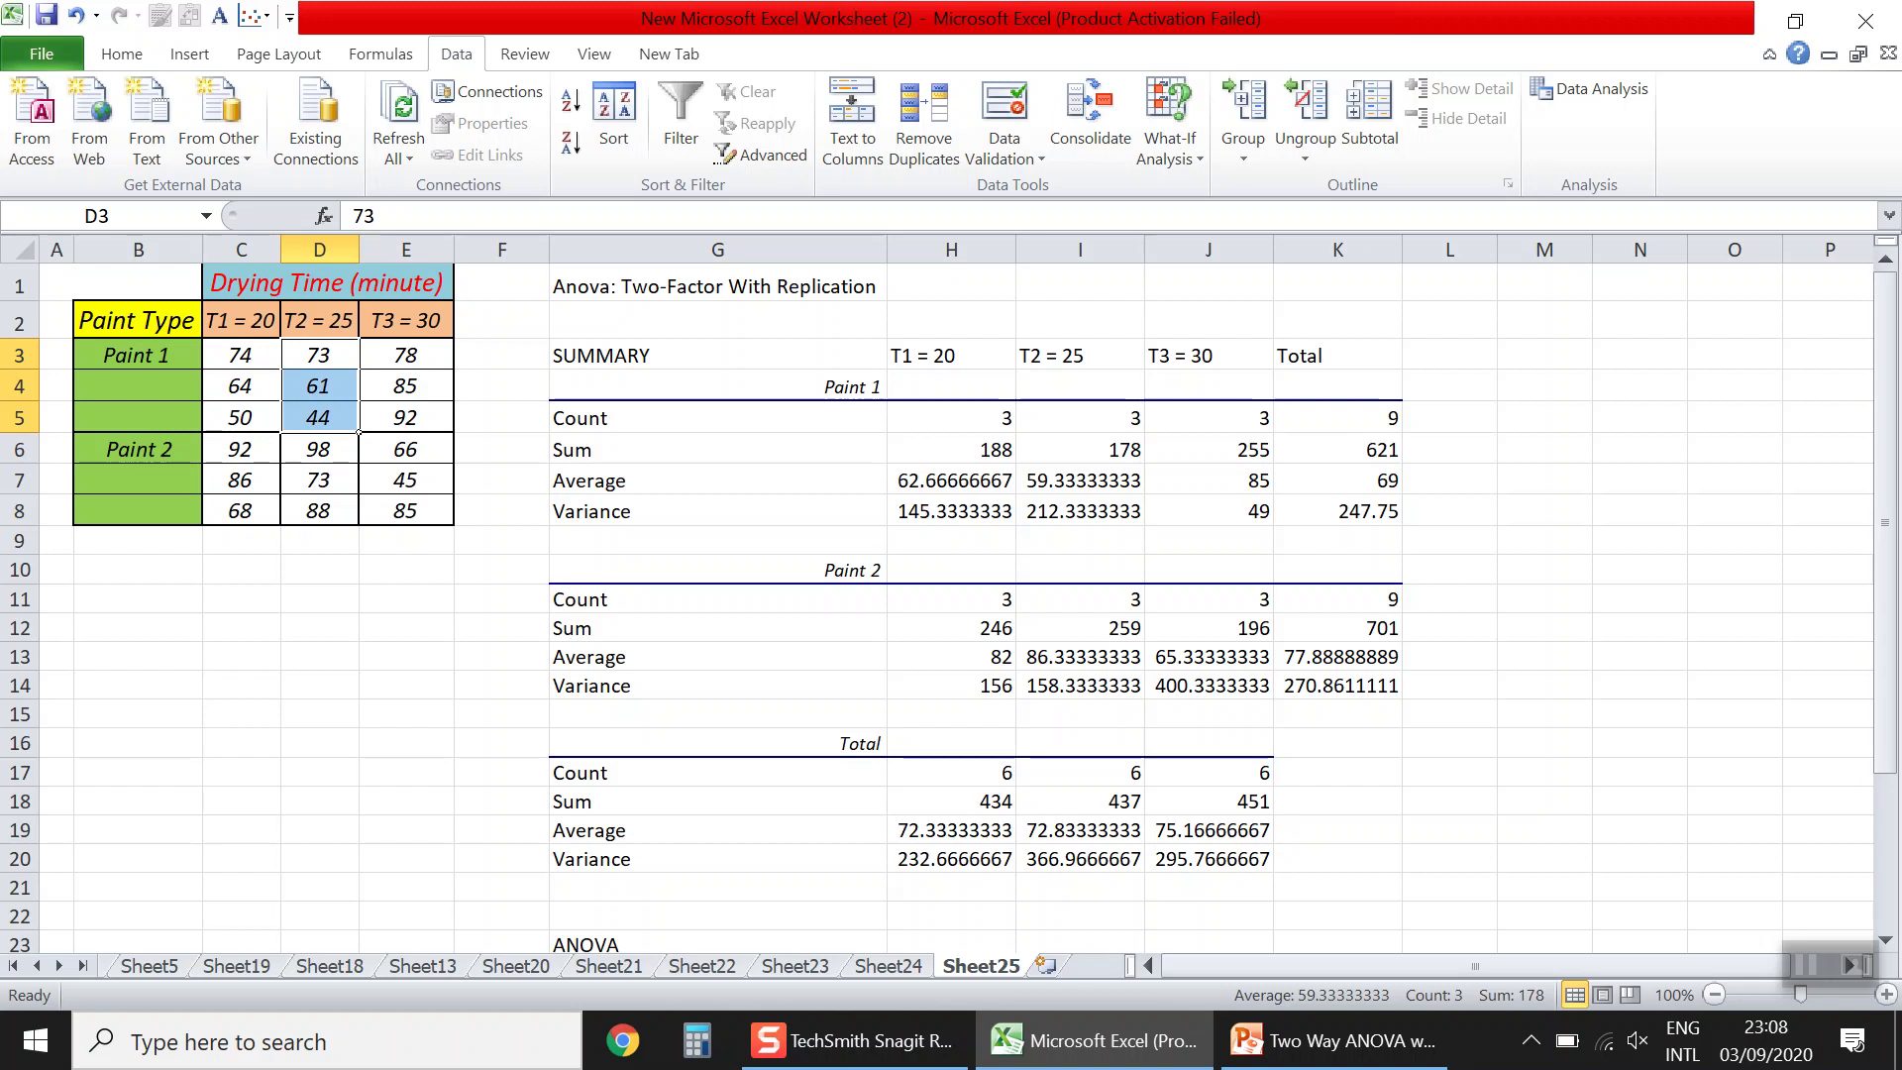
drag(1080, 417, 1090, 515)
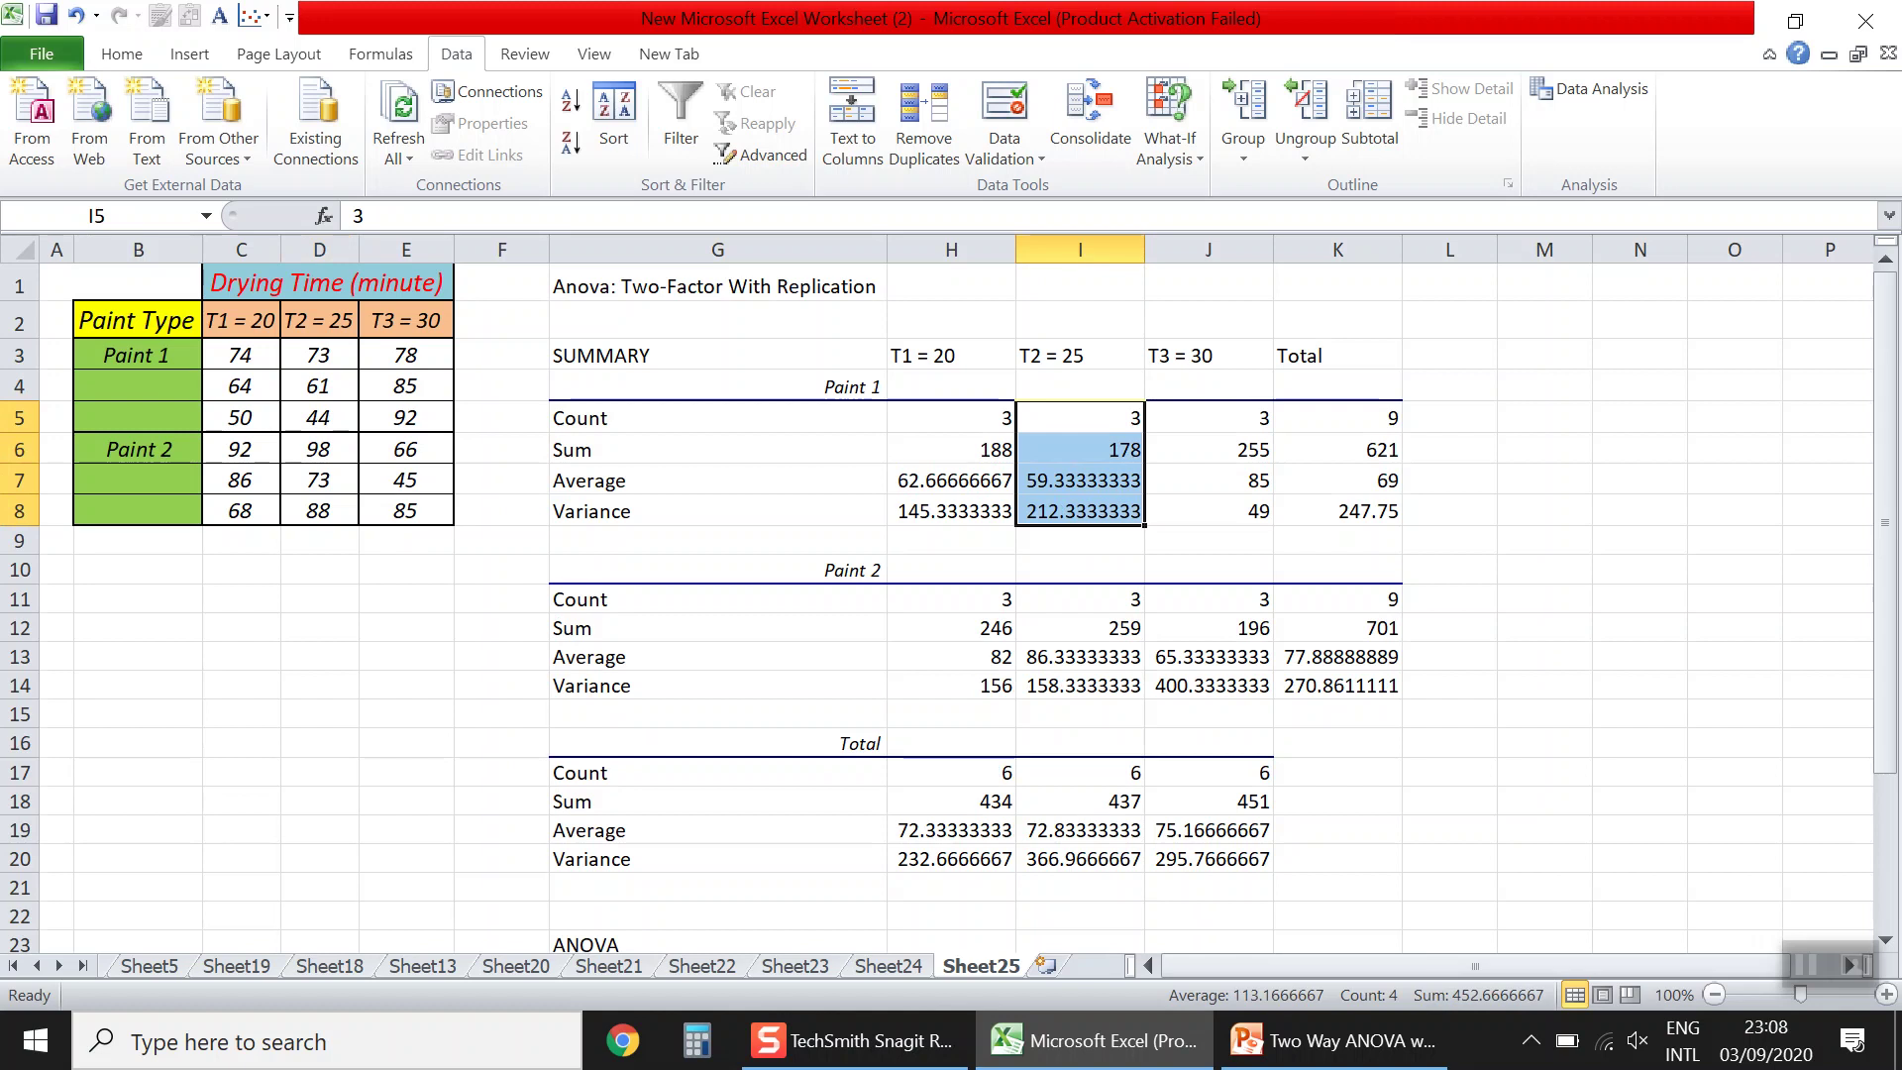
click(1080, 480)
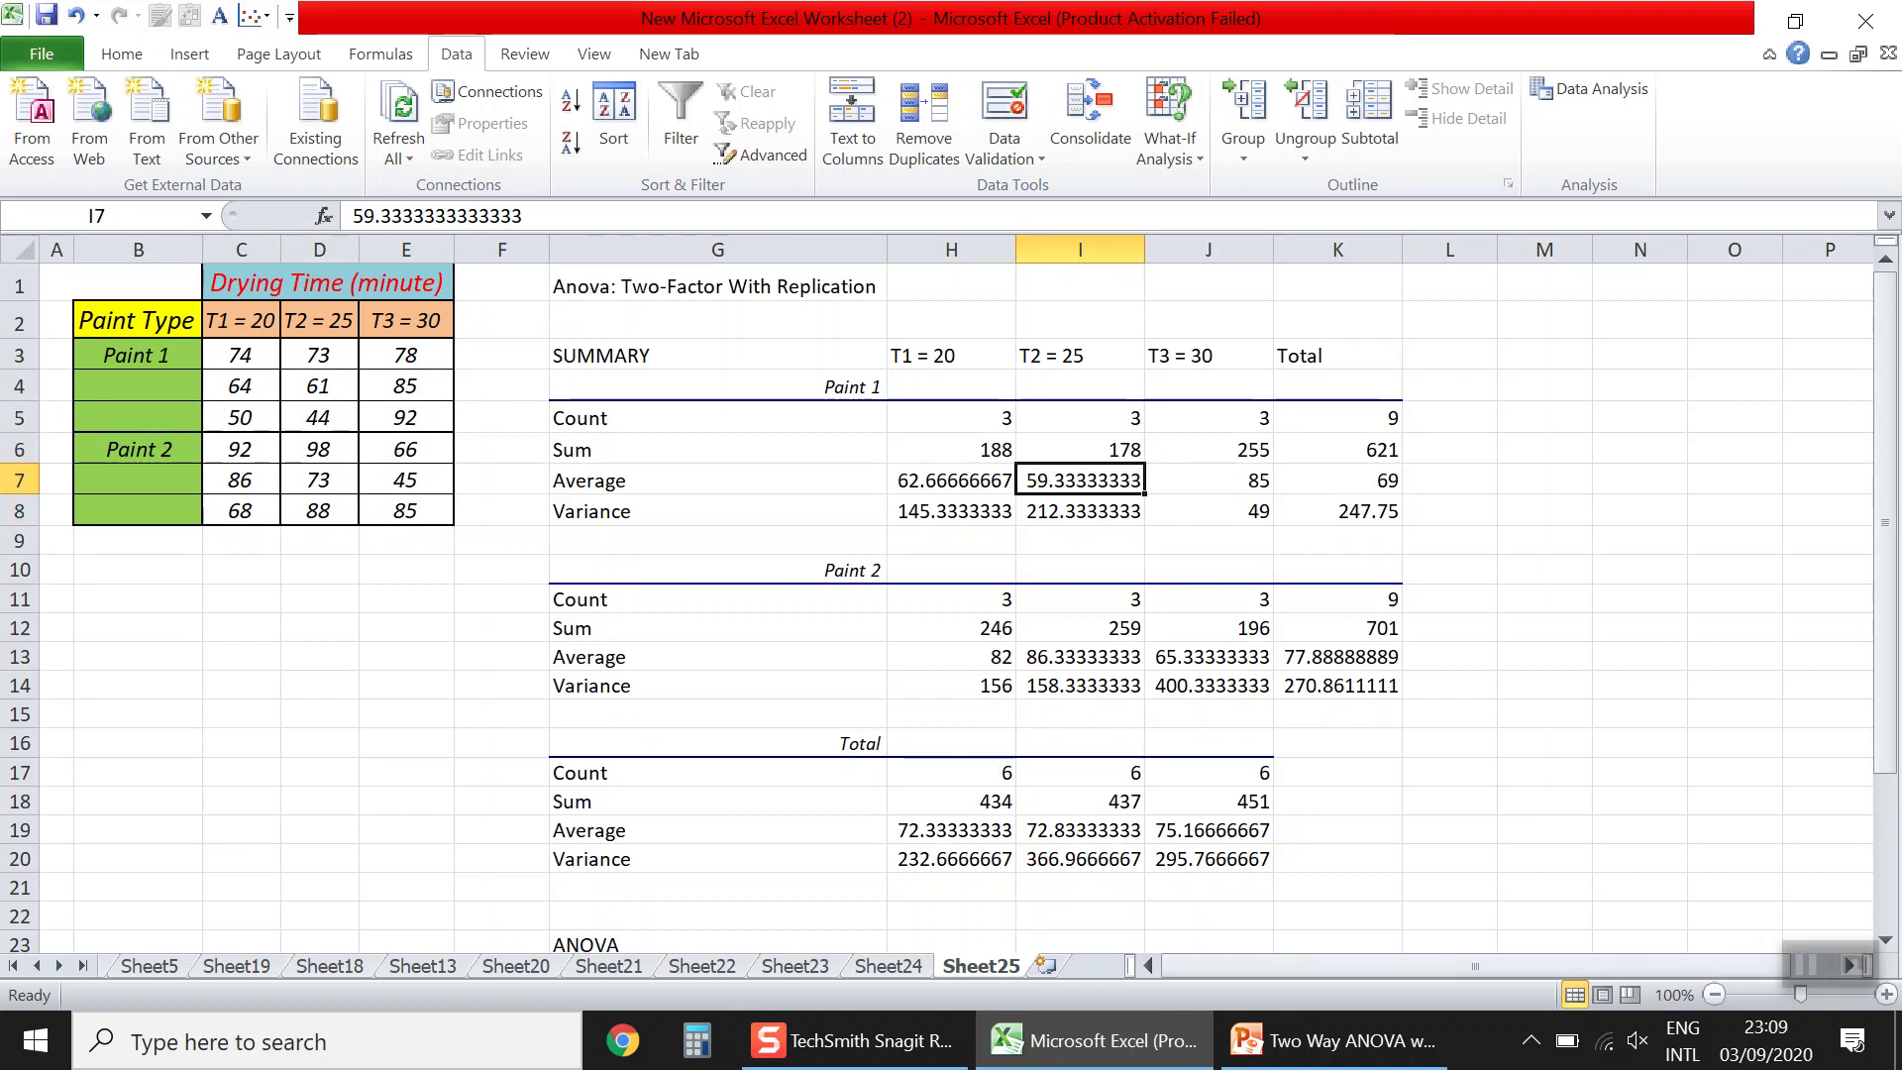
click(1079, 511)
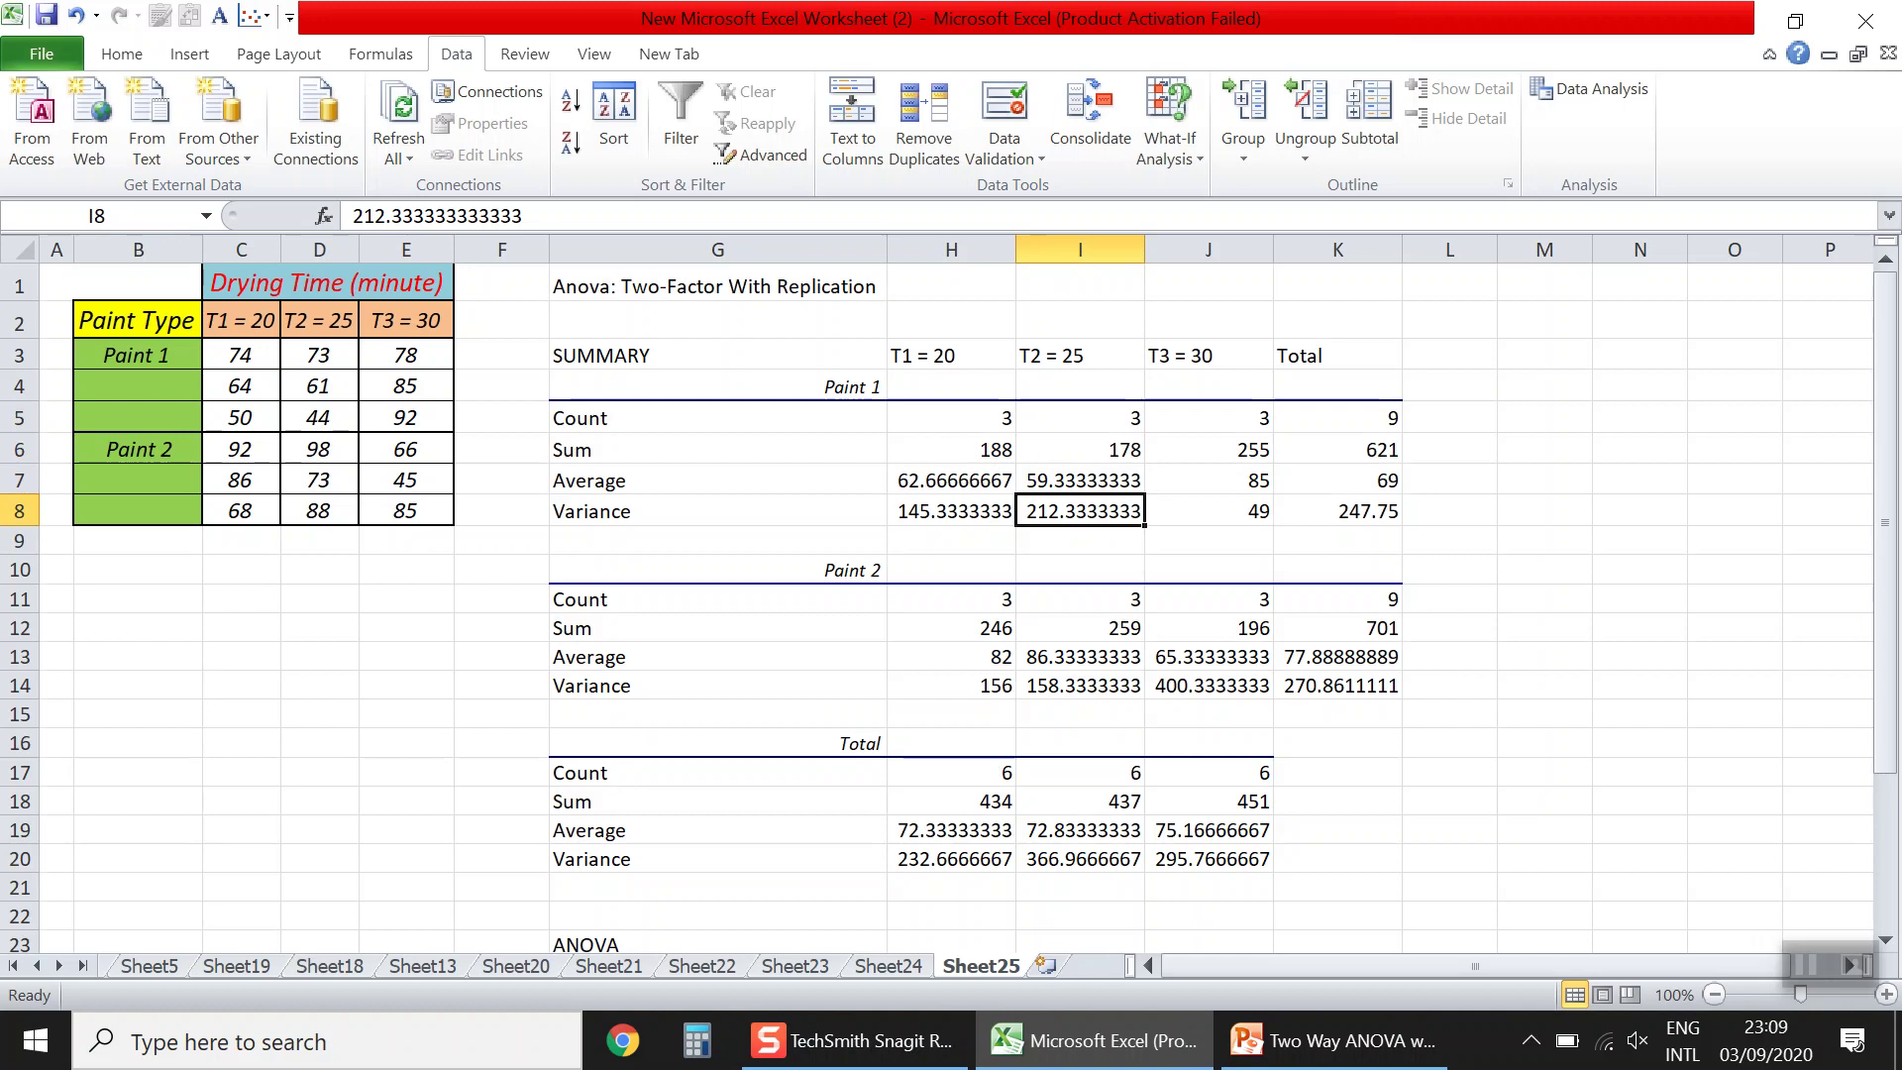
drag(1208, 417, 1208, 511)
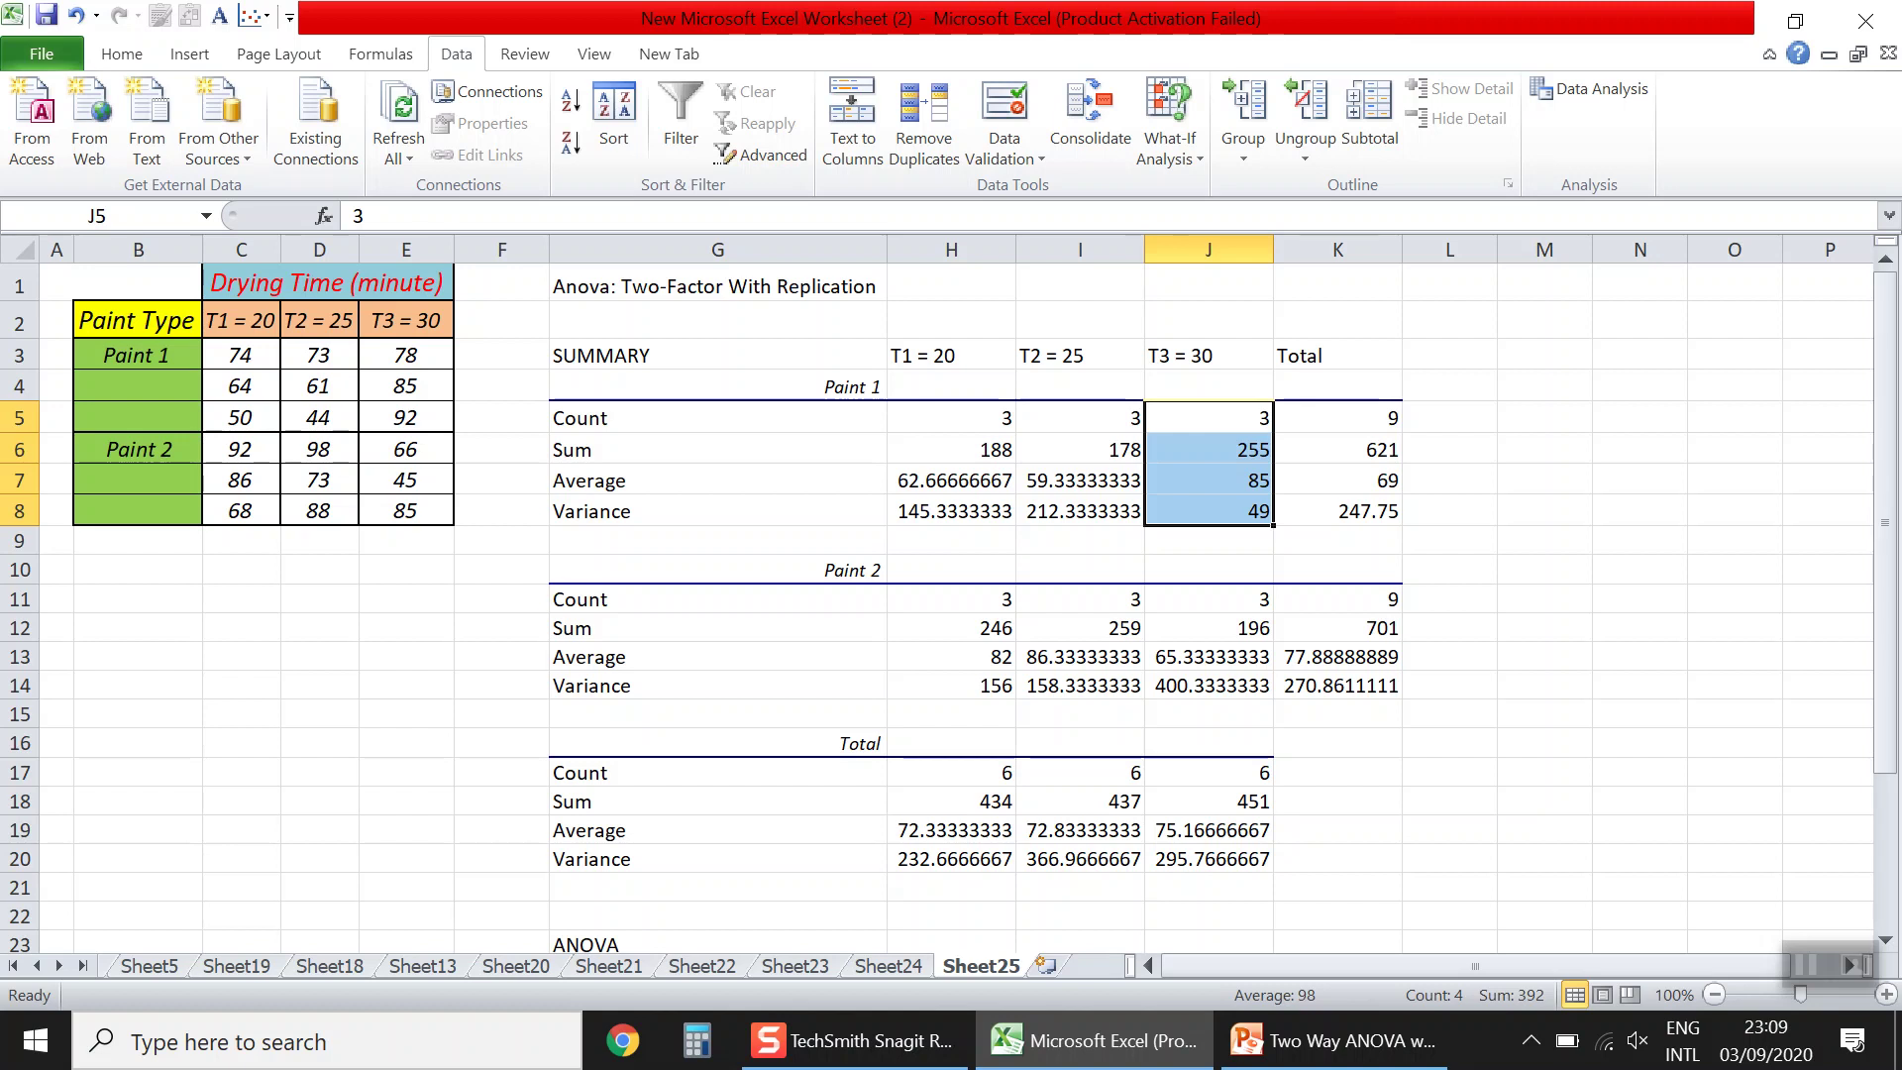
click(717, 386)
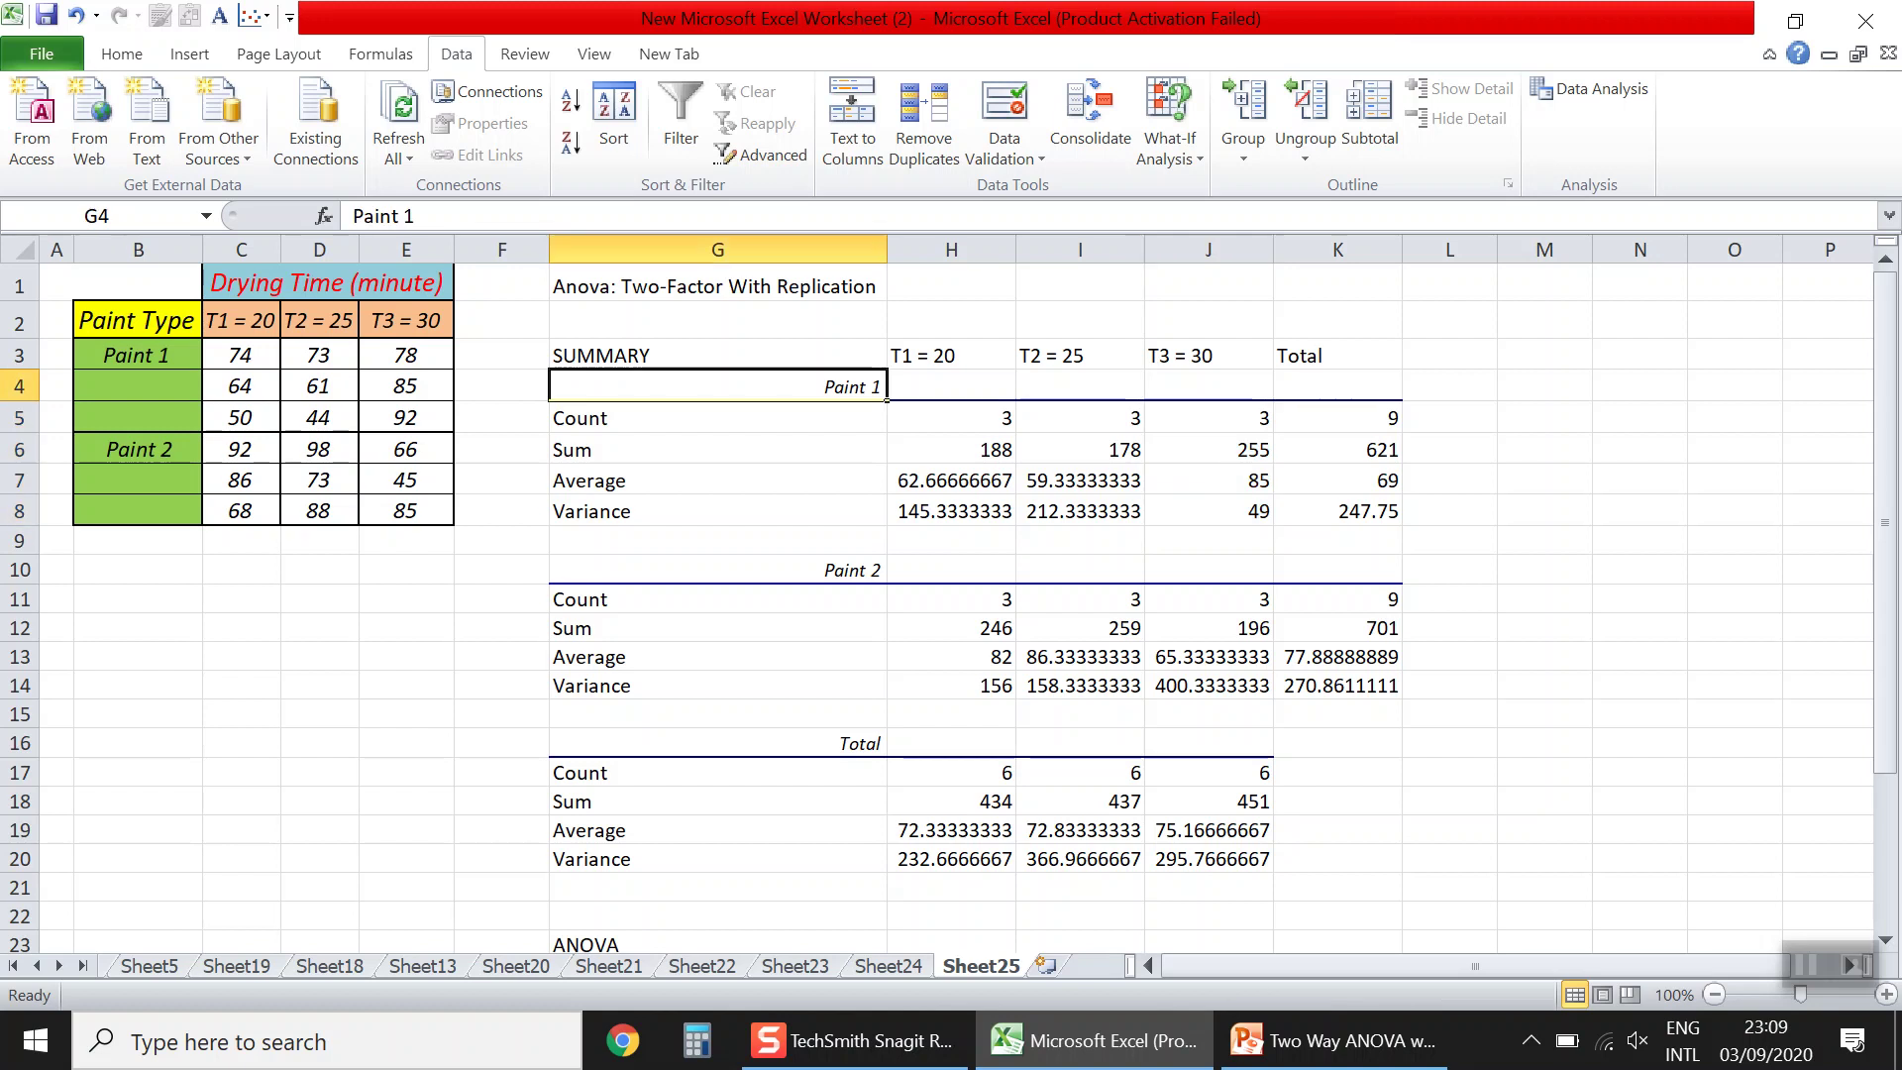
click(717, 570)
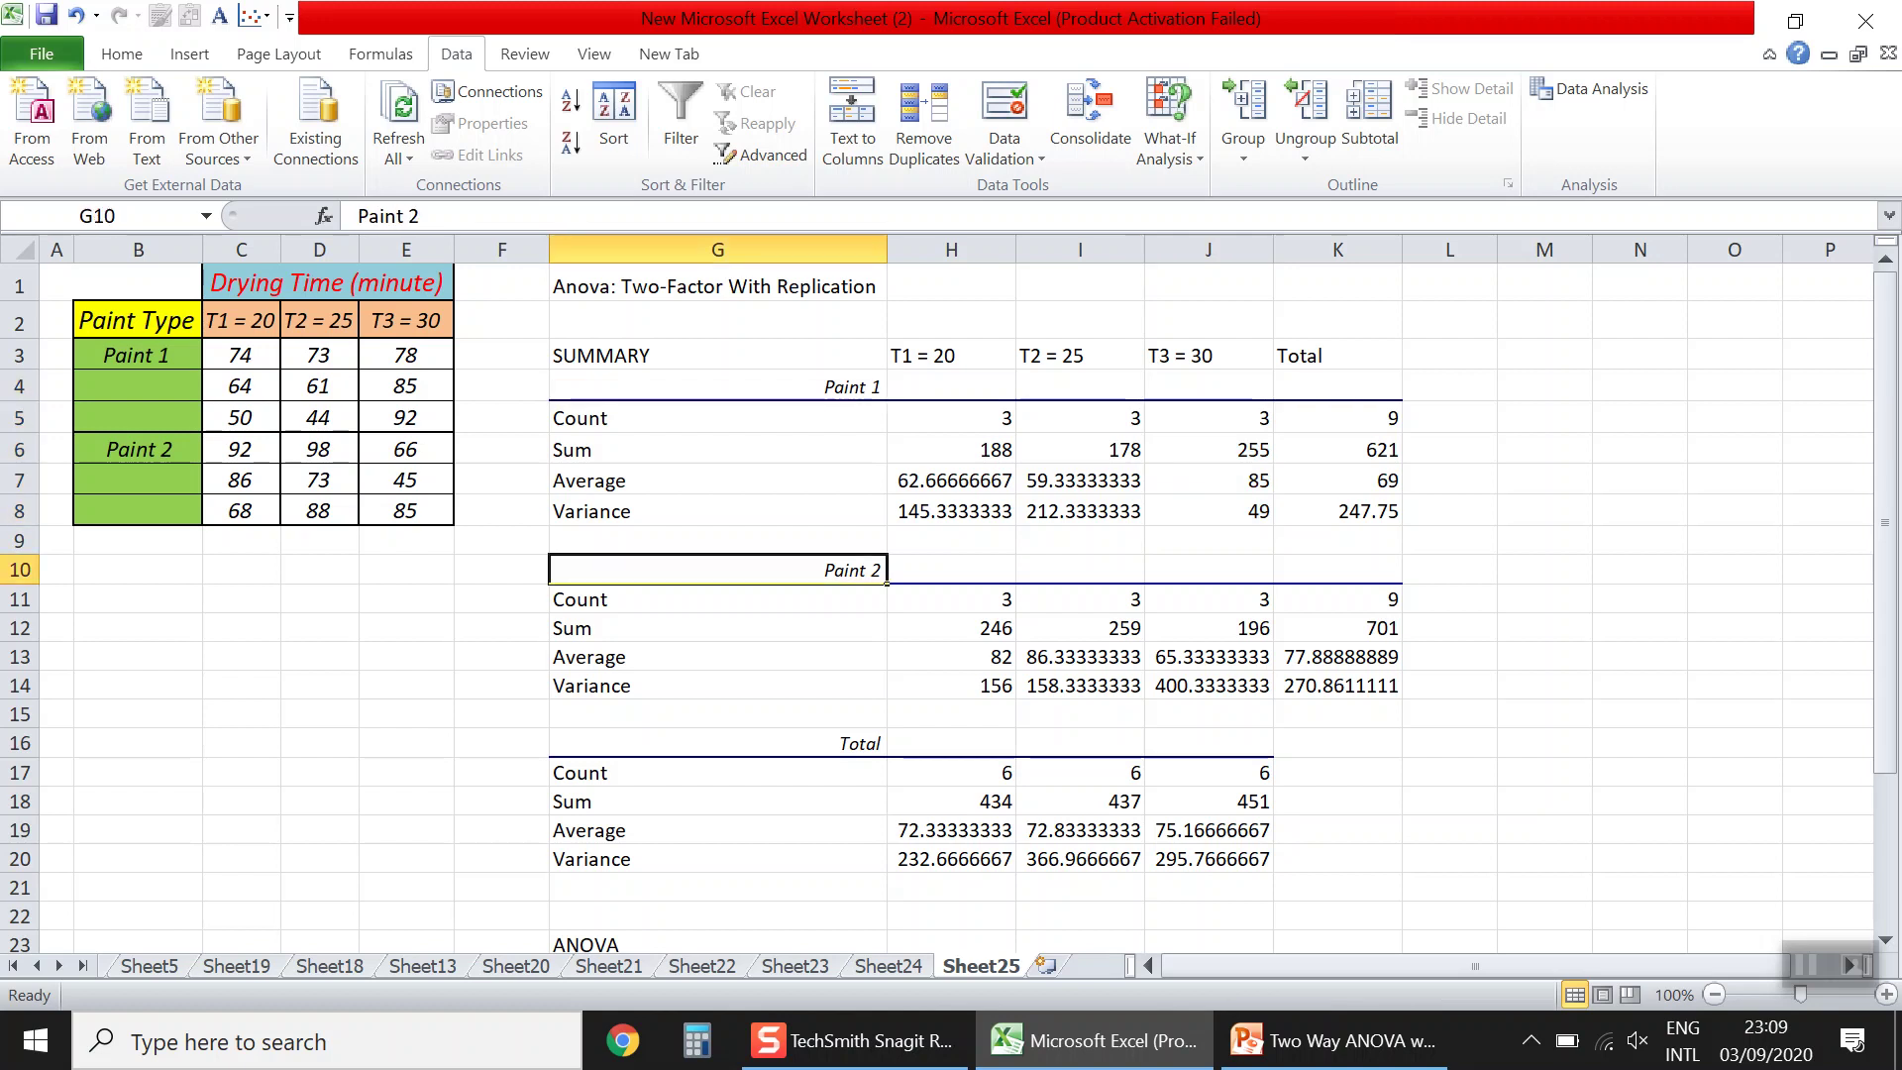
drag(951, 599, 991, 686)
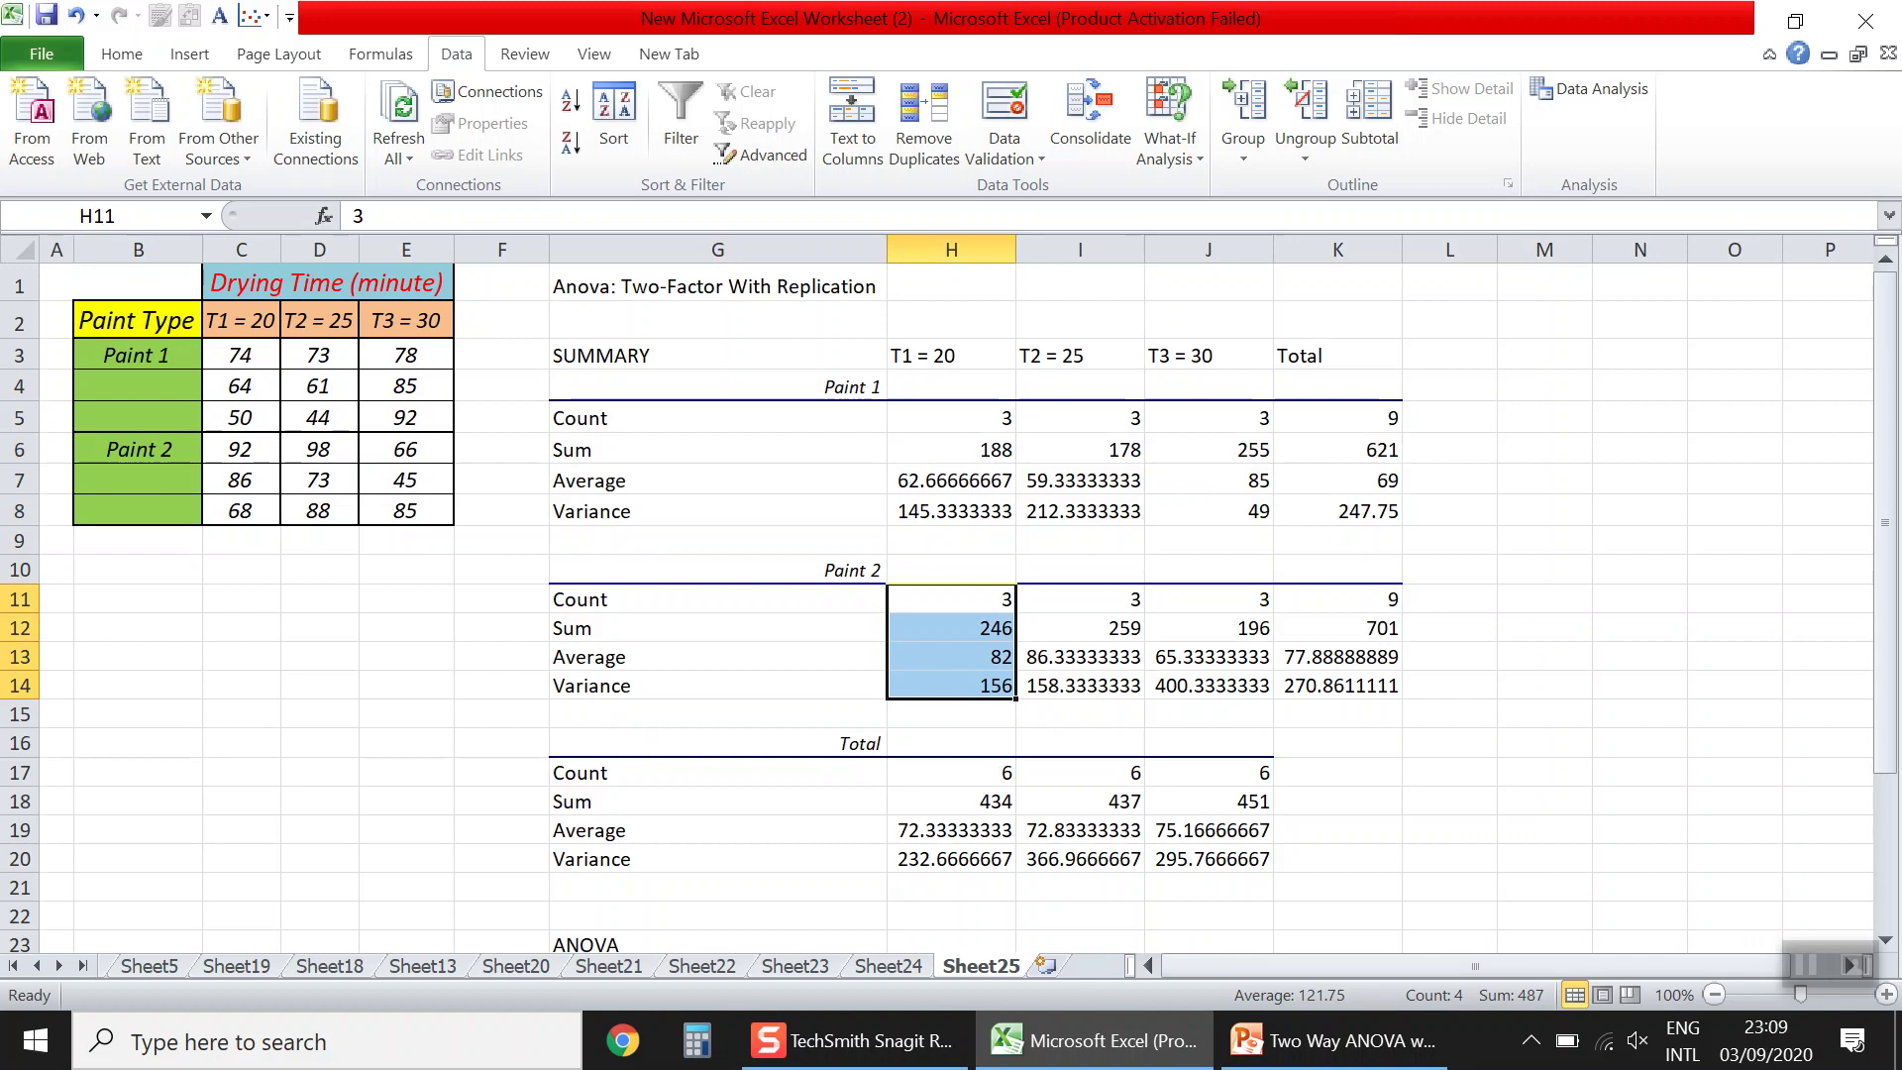
- Examine the Paint 2 count, sum, average and variance at T1 = 20 against the source readings in C6:C8
drag(241, 449, 240, 510)
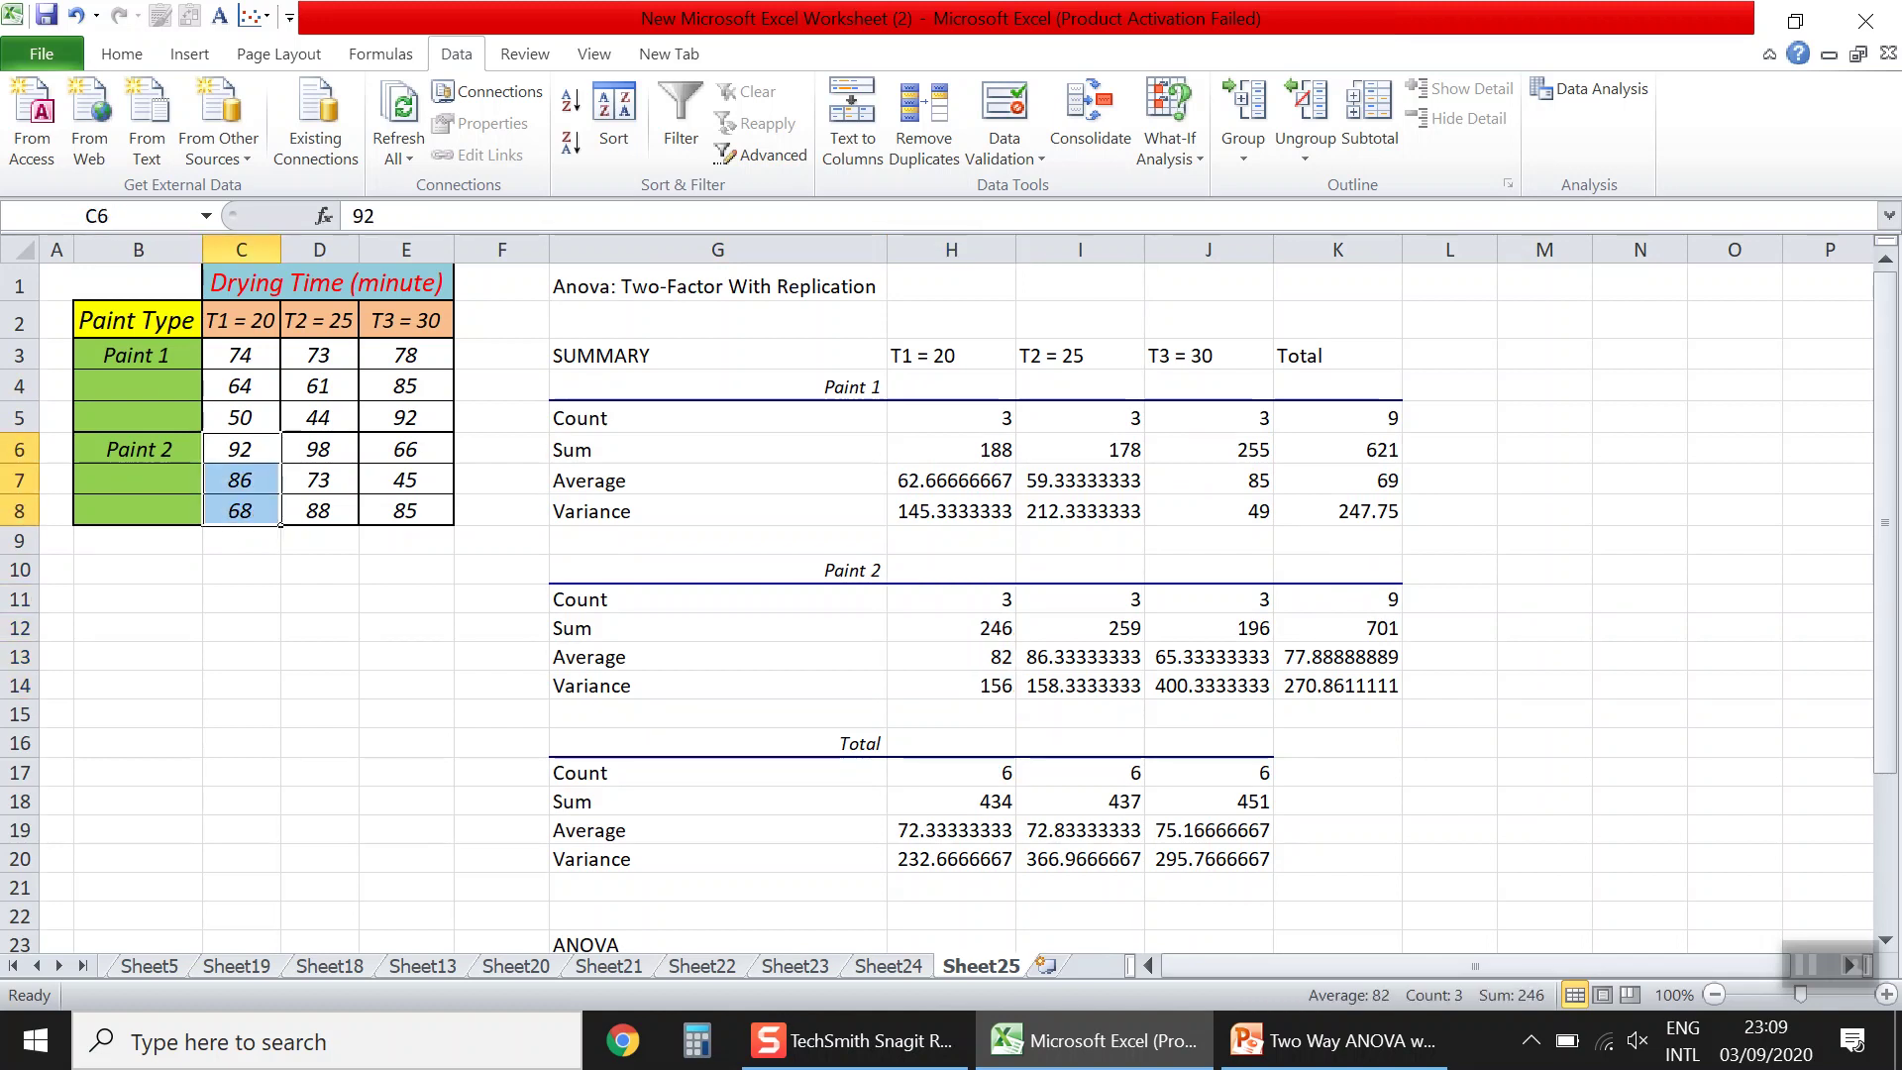
click(951, 599)
click(950, 627)
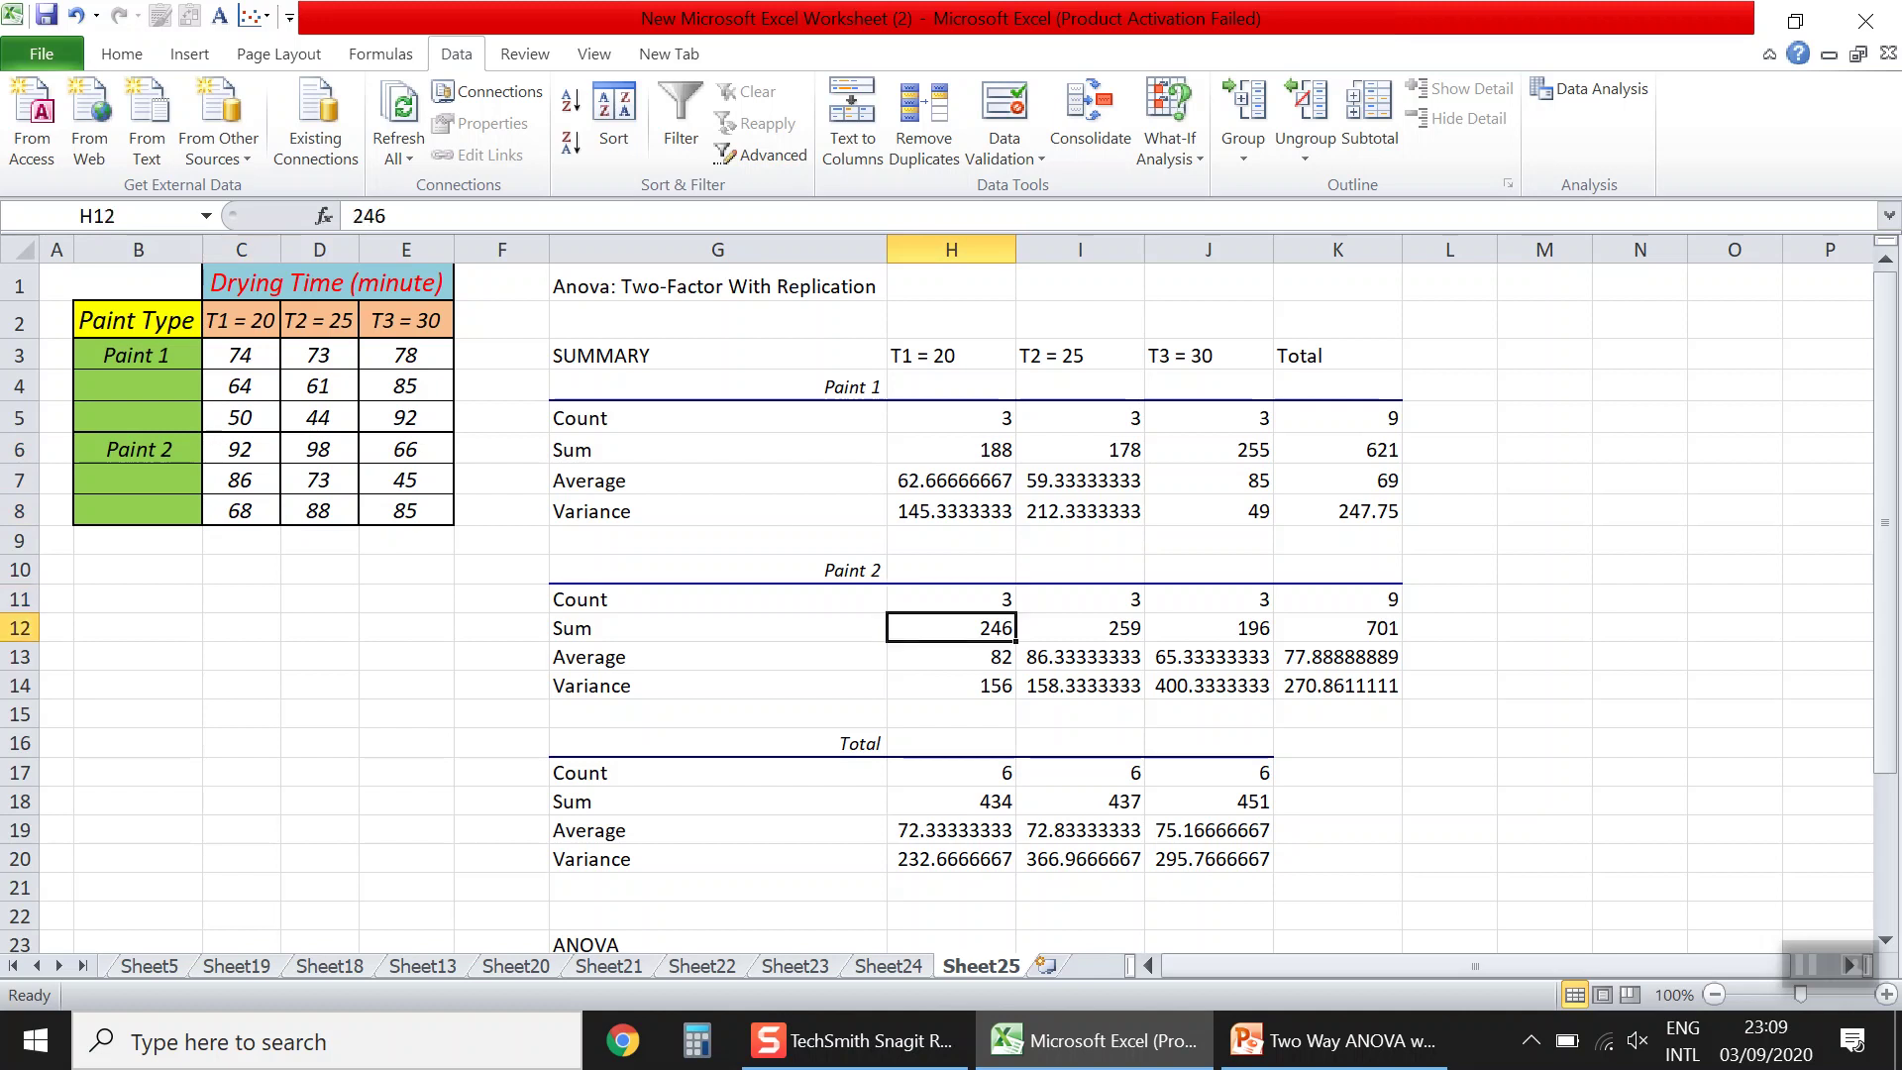
click(950, 656)
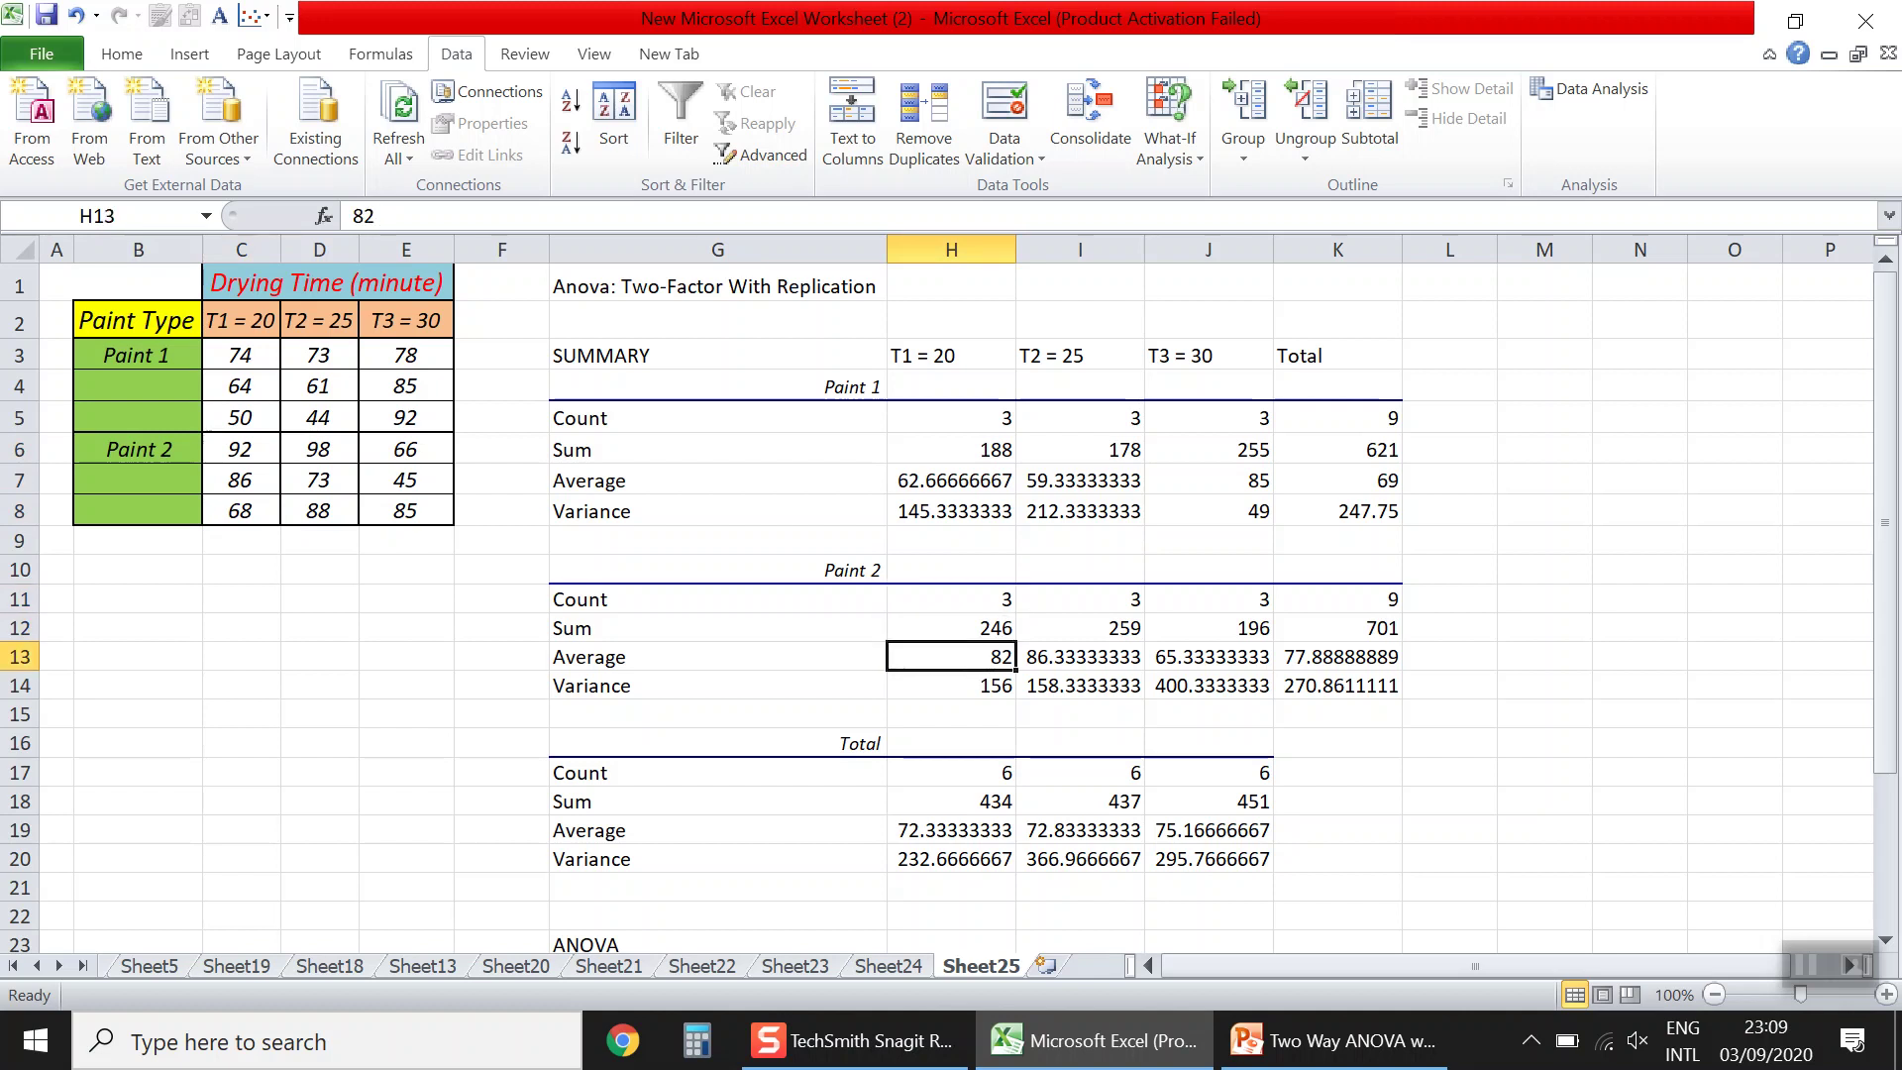
click(951, 684)
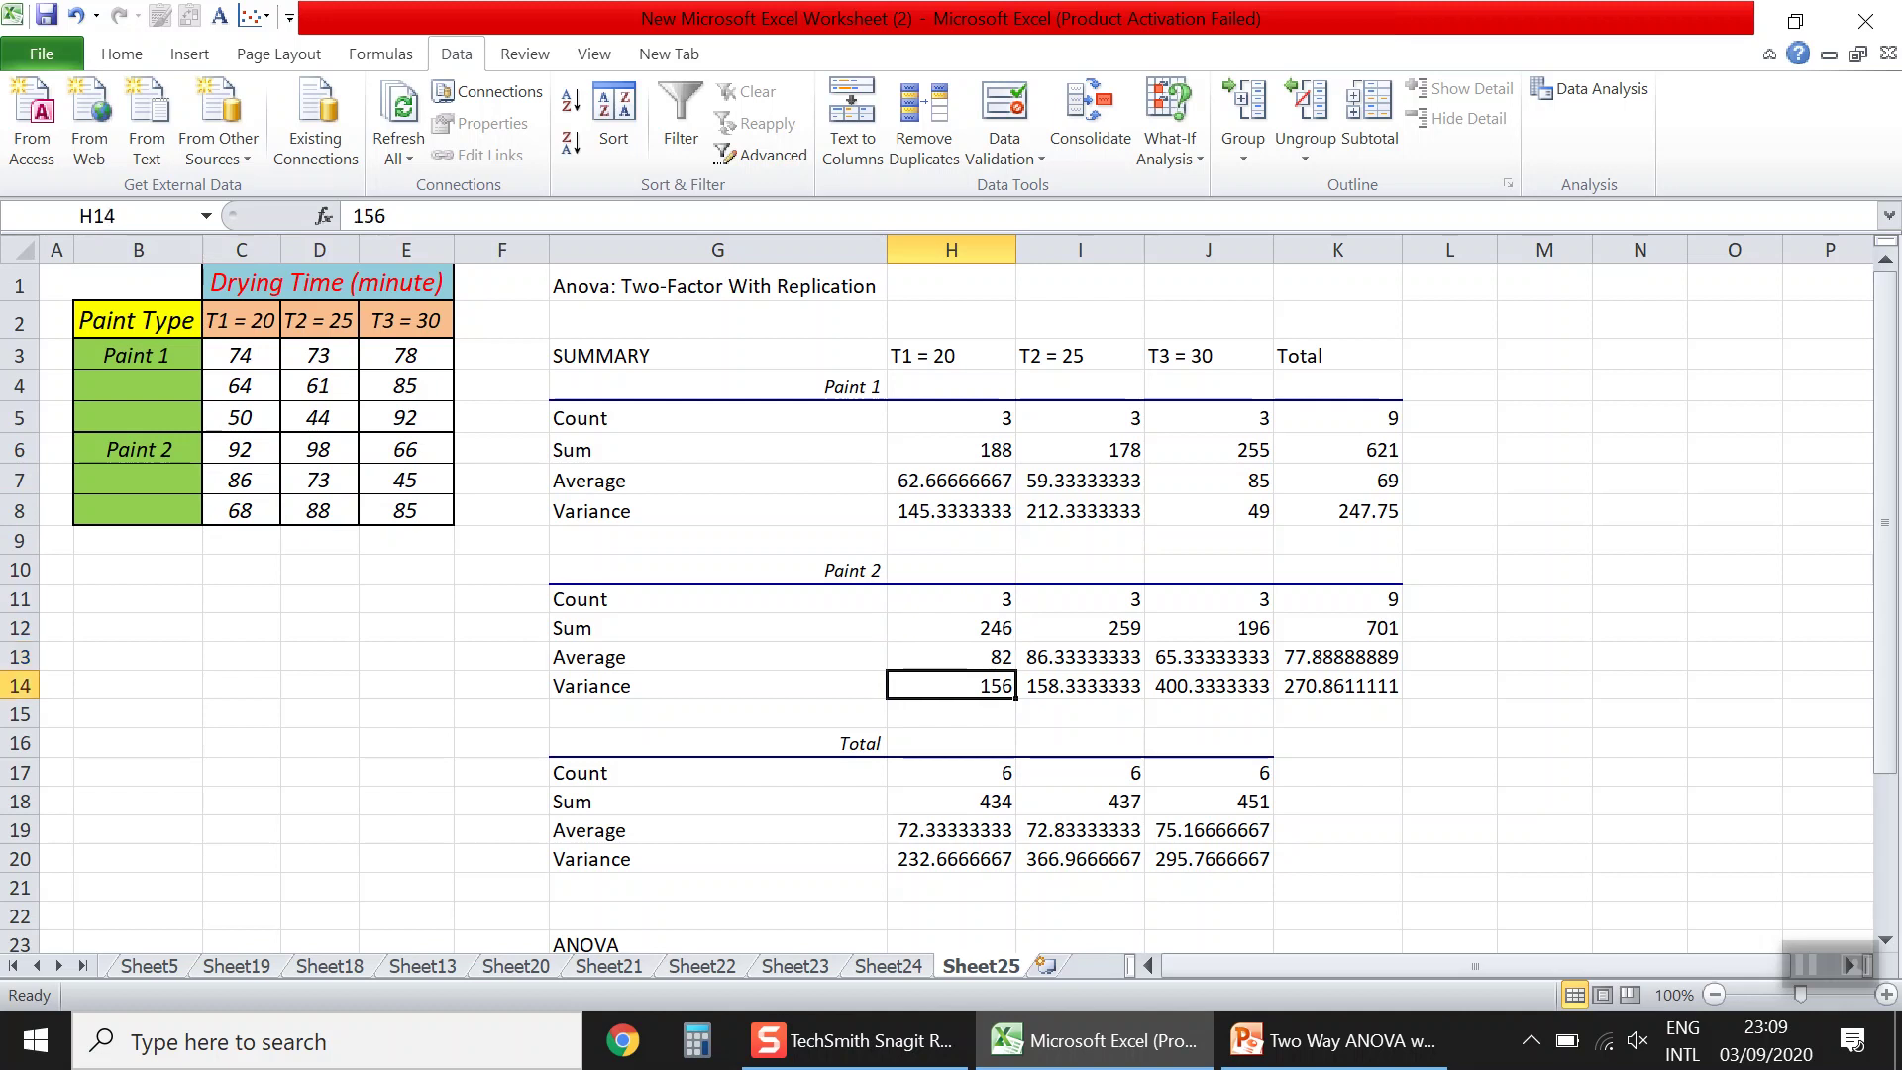
- Examine the Paint 2 summary statistics at T2 = 25 and T3 = 30, and the Total column statistics of both paints
drag(1080, 599, 1079, 685)
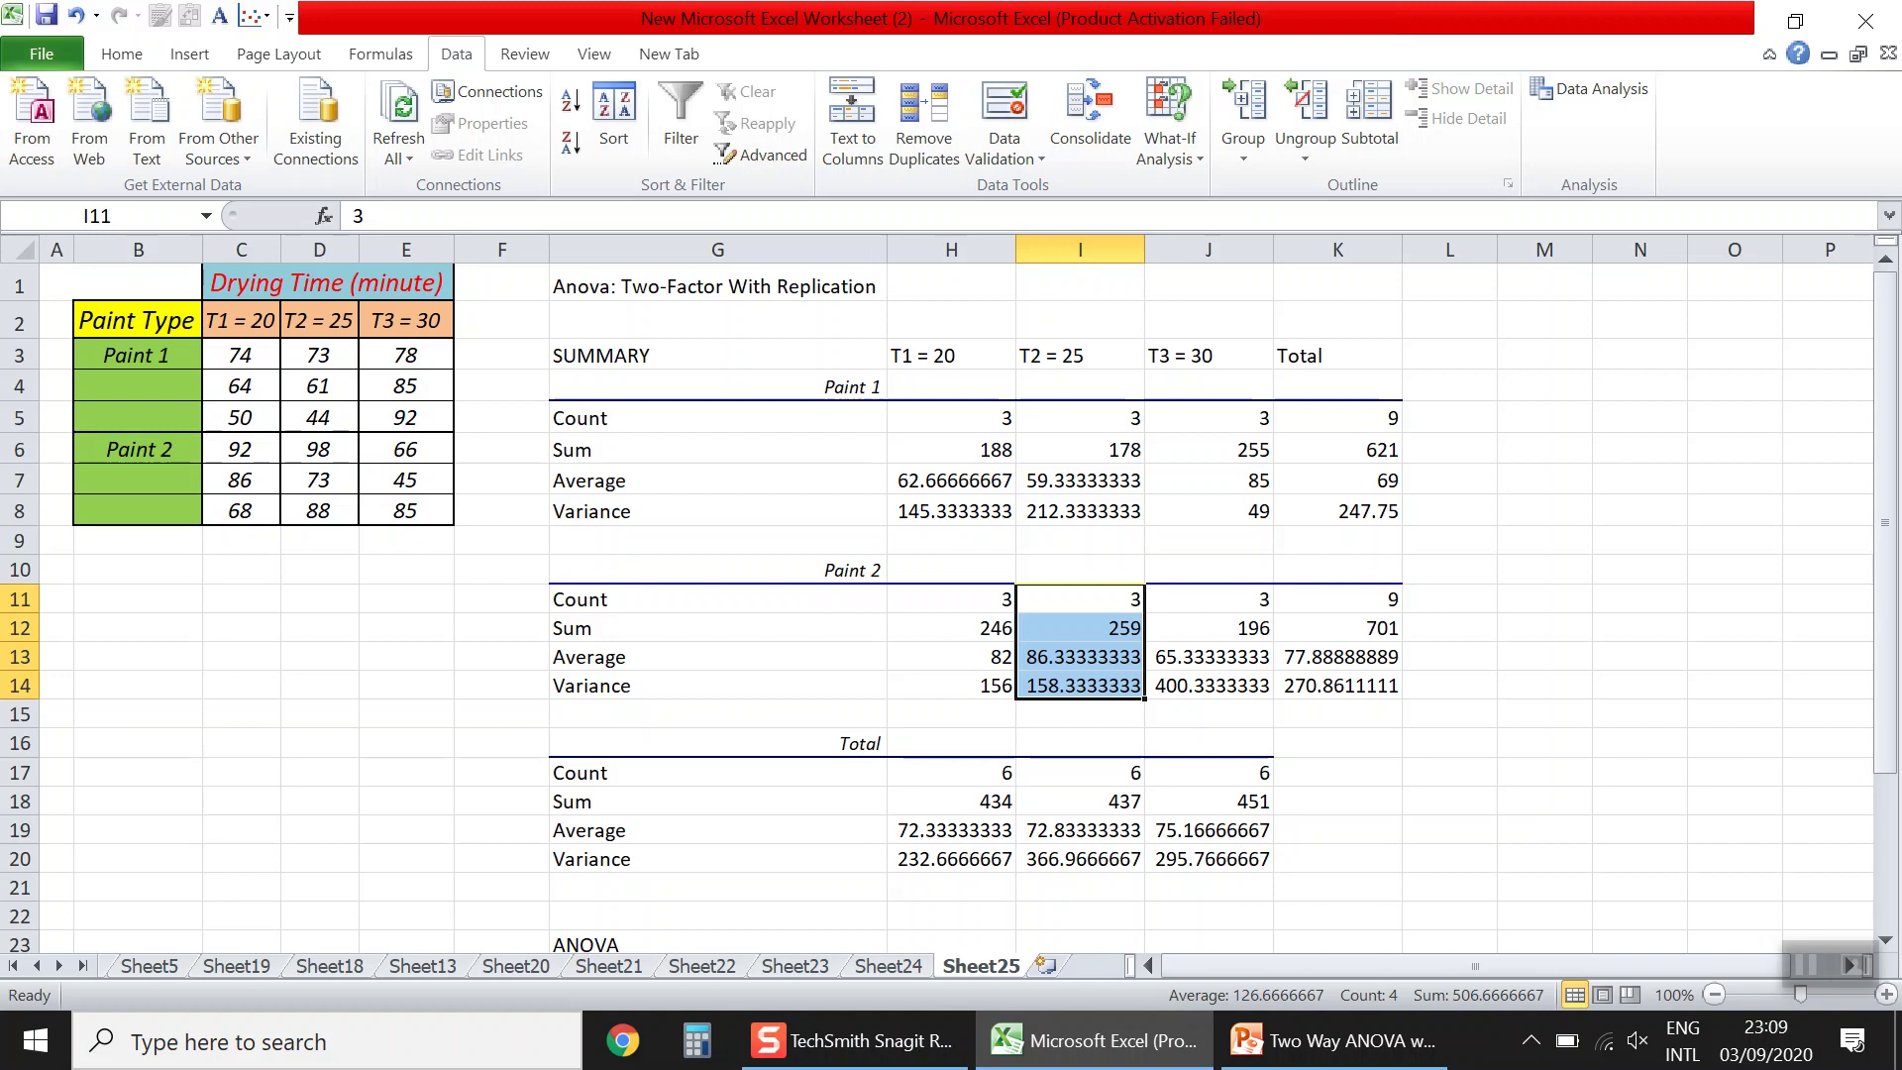
drag(1208, 599, 1208, 685)
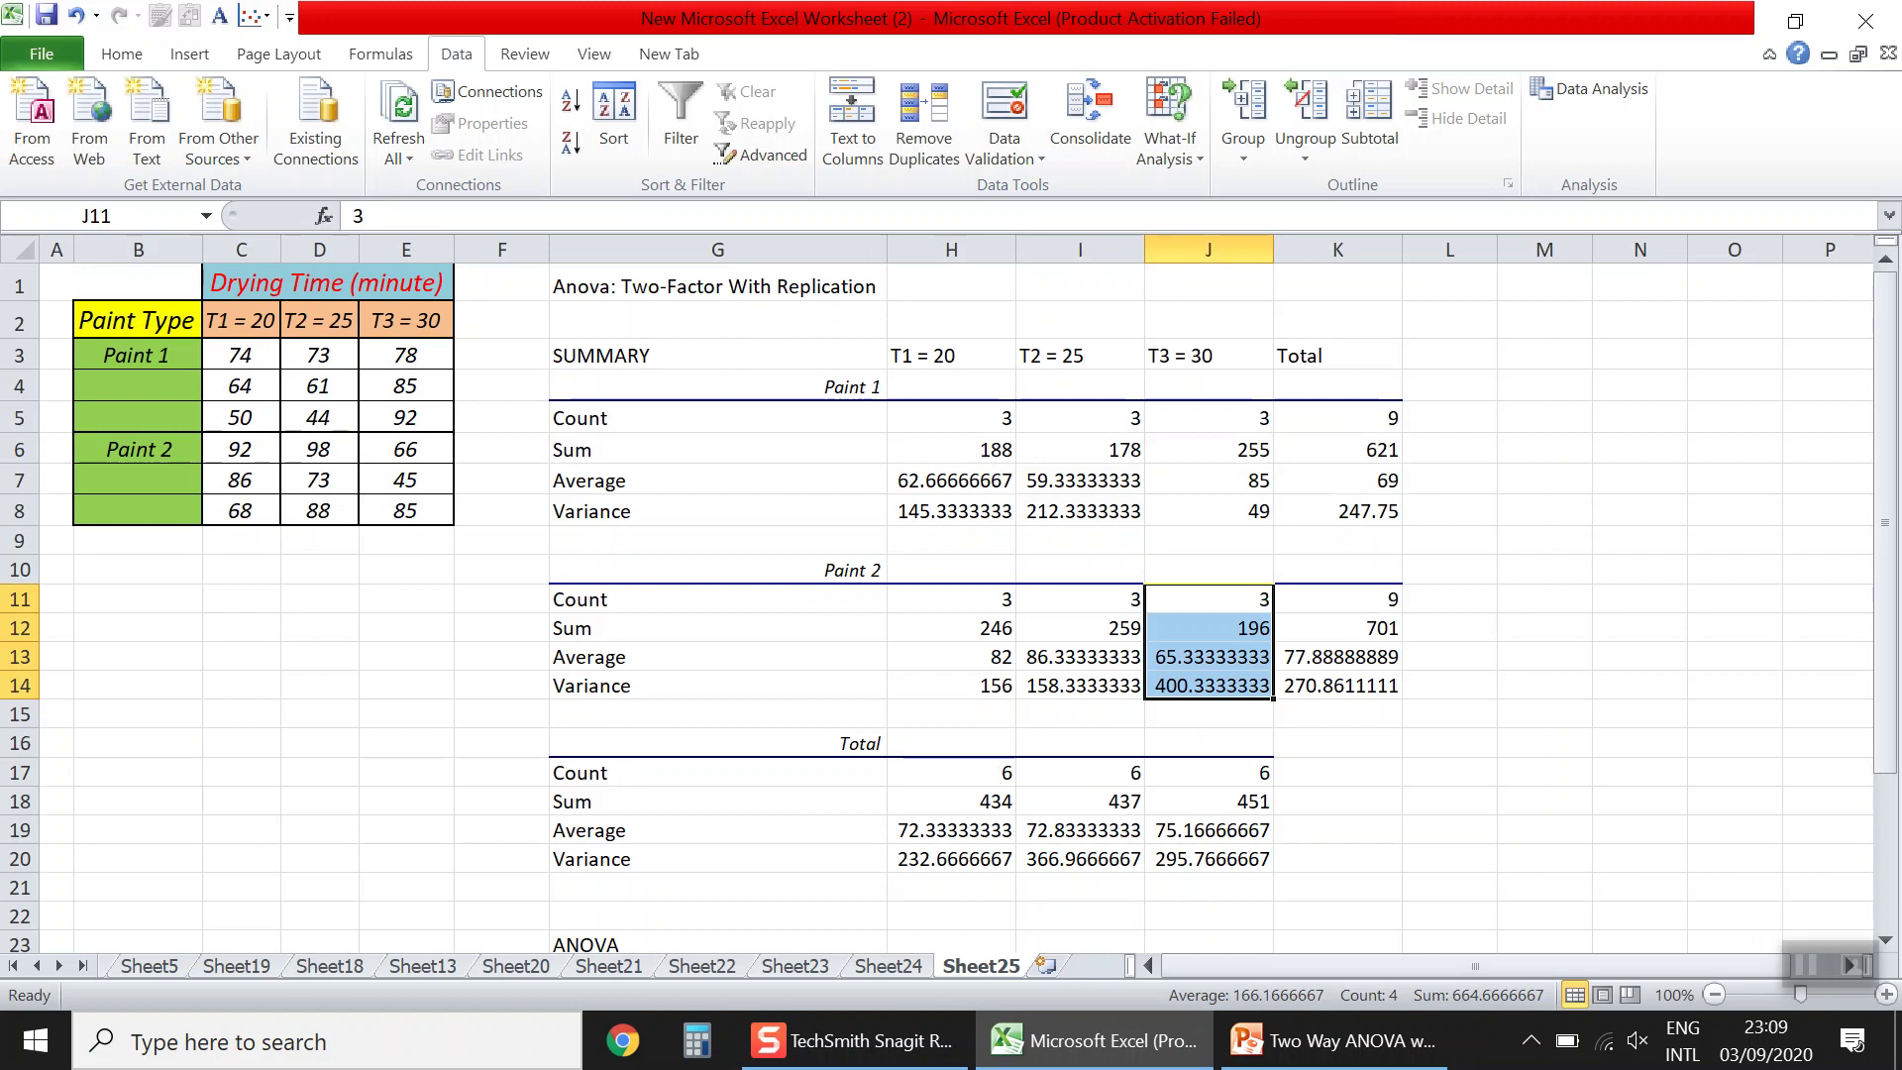
click(717, 569)
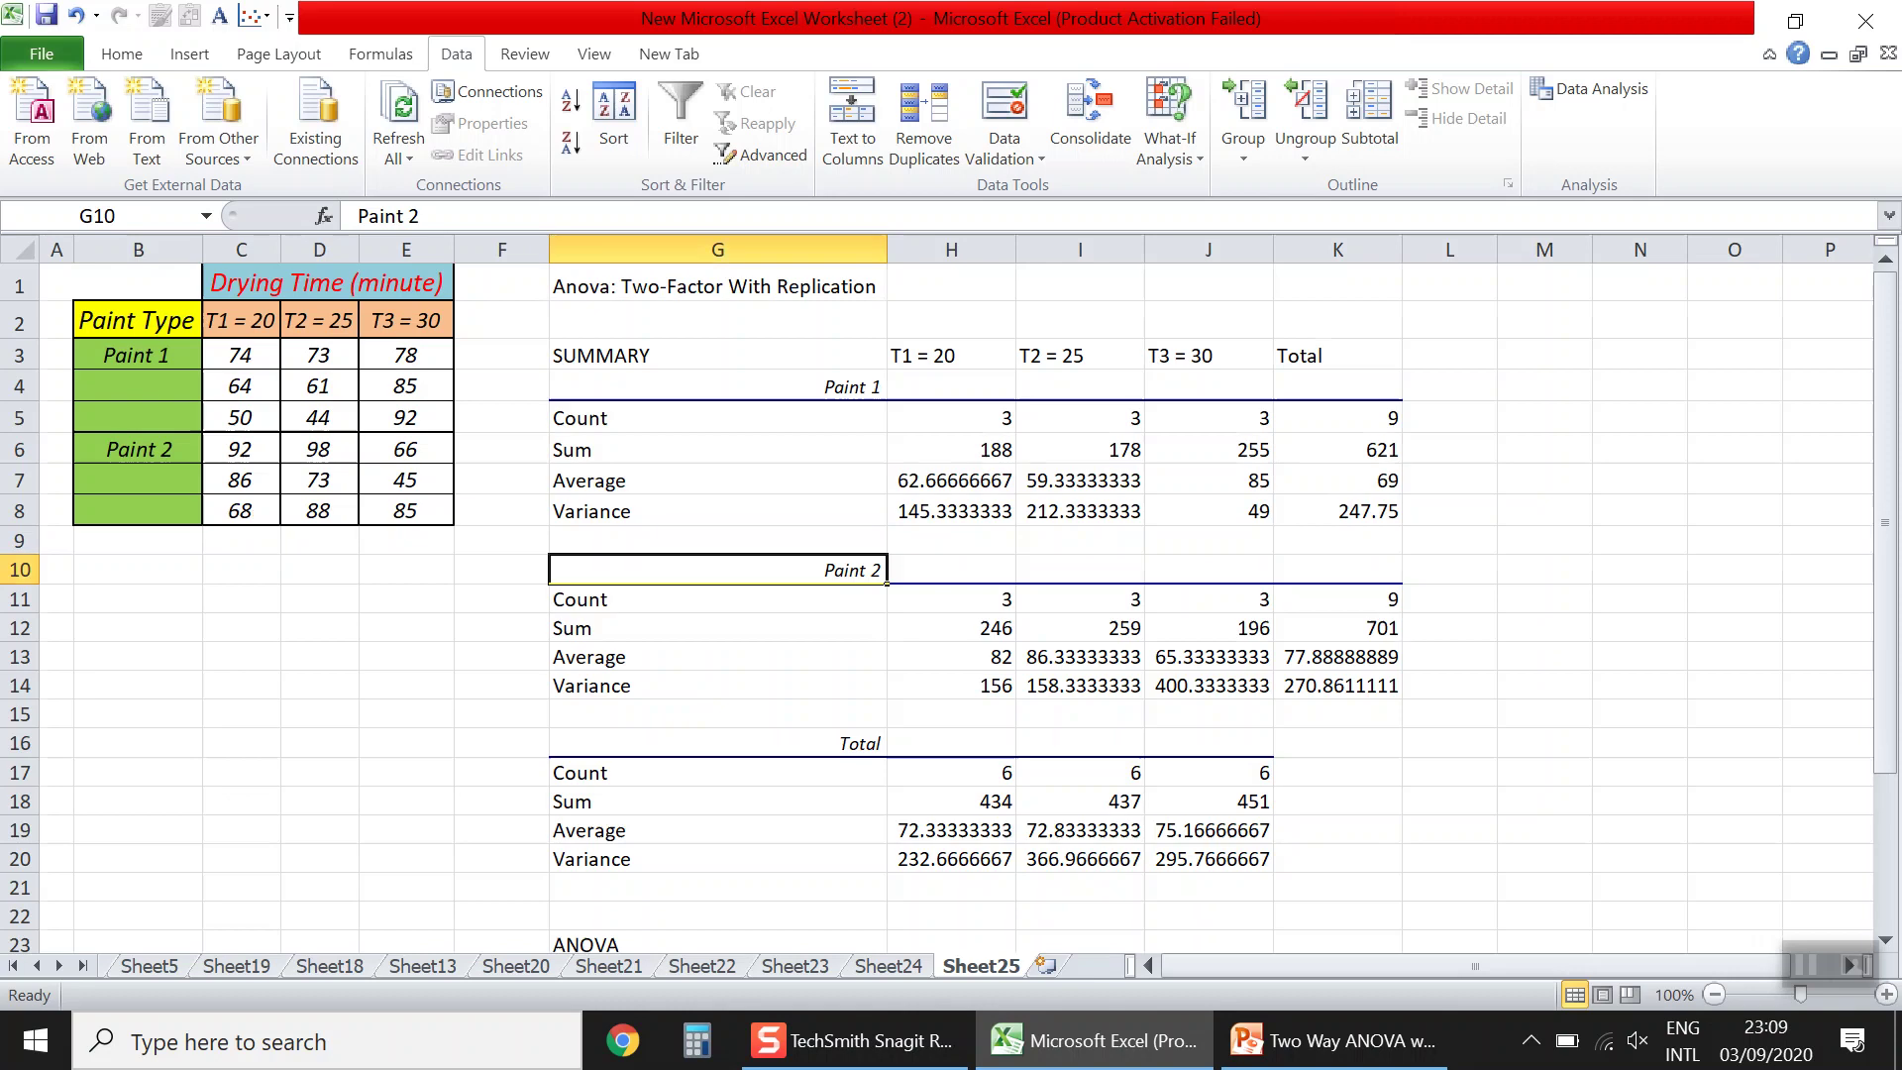
drag(1337, 417, 1337, 511)
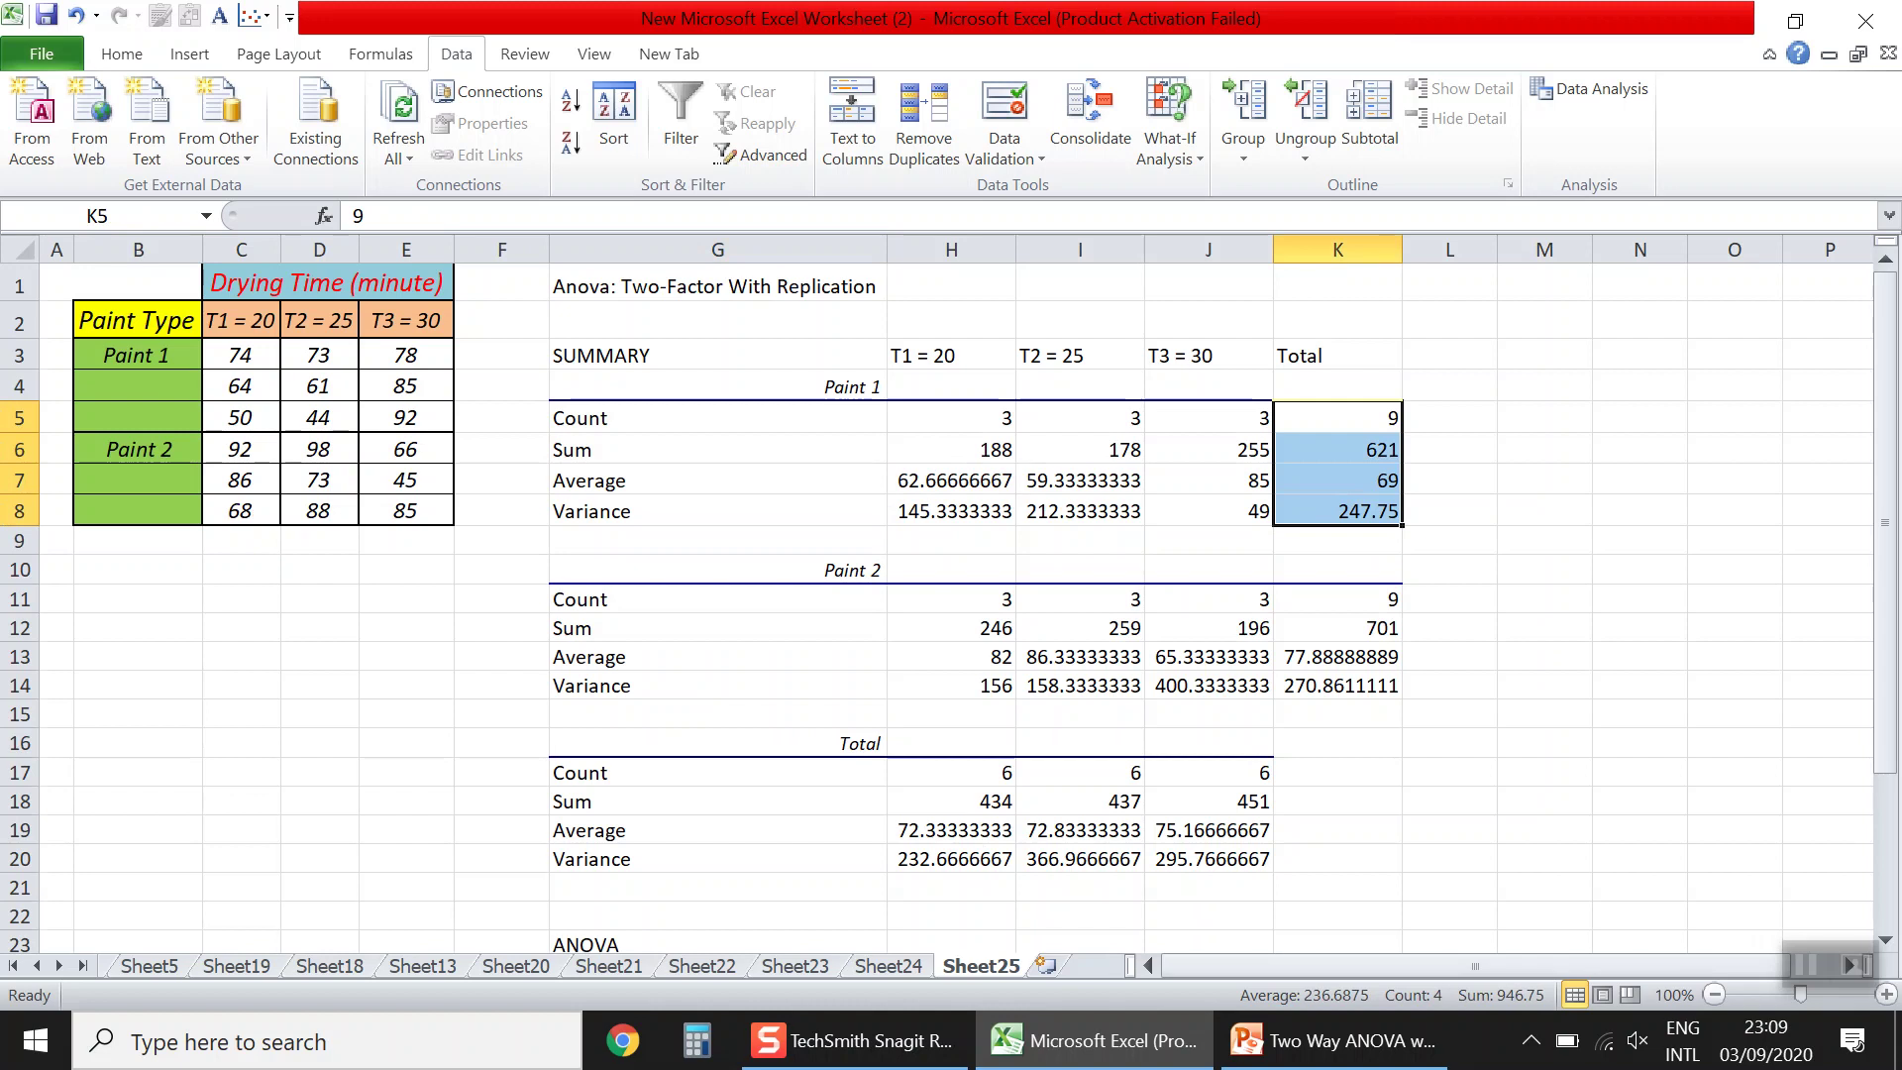
drag(1338, 598, 1337, 684)
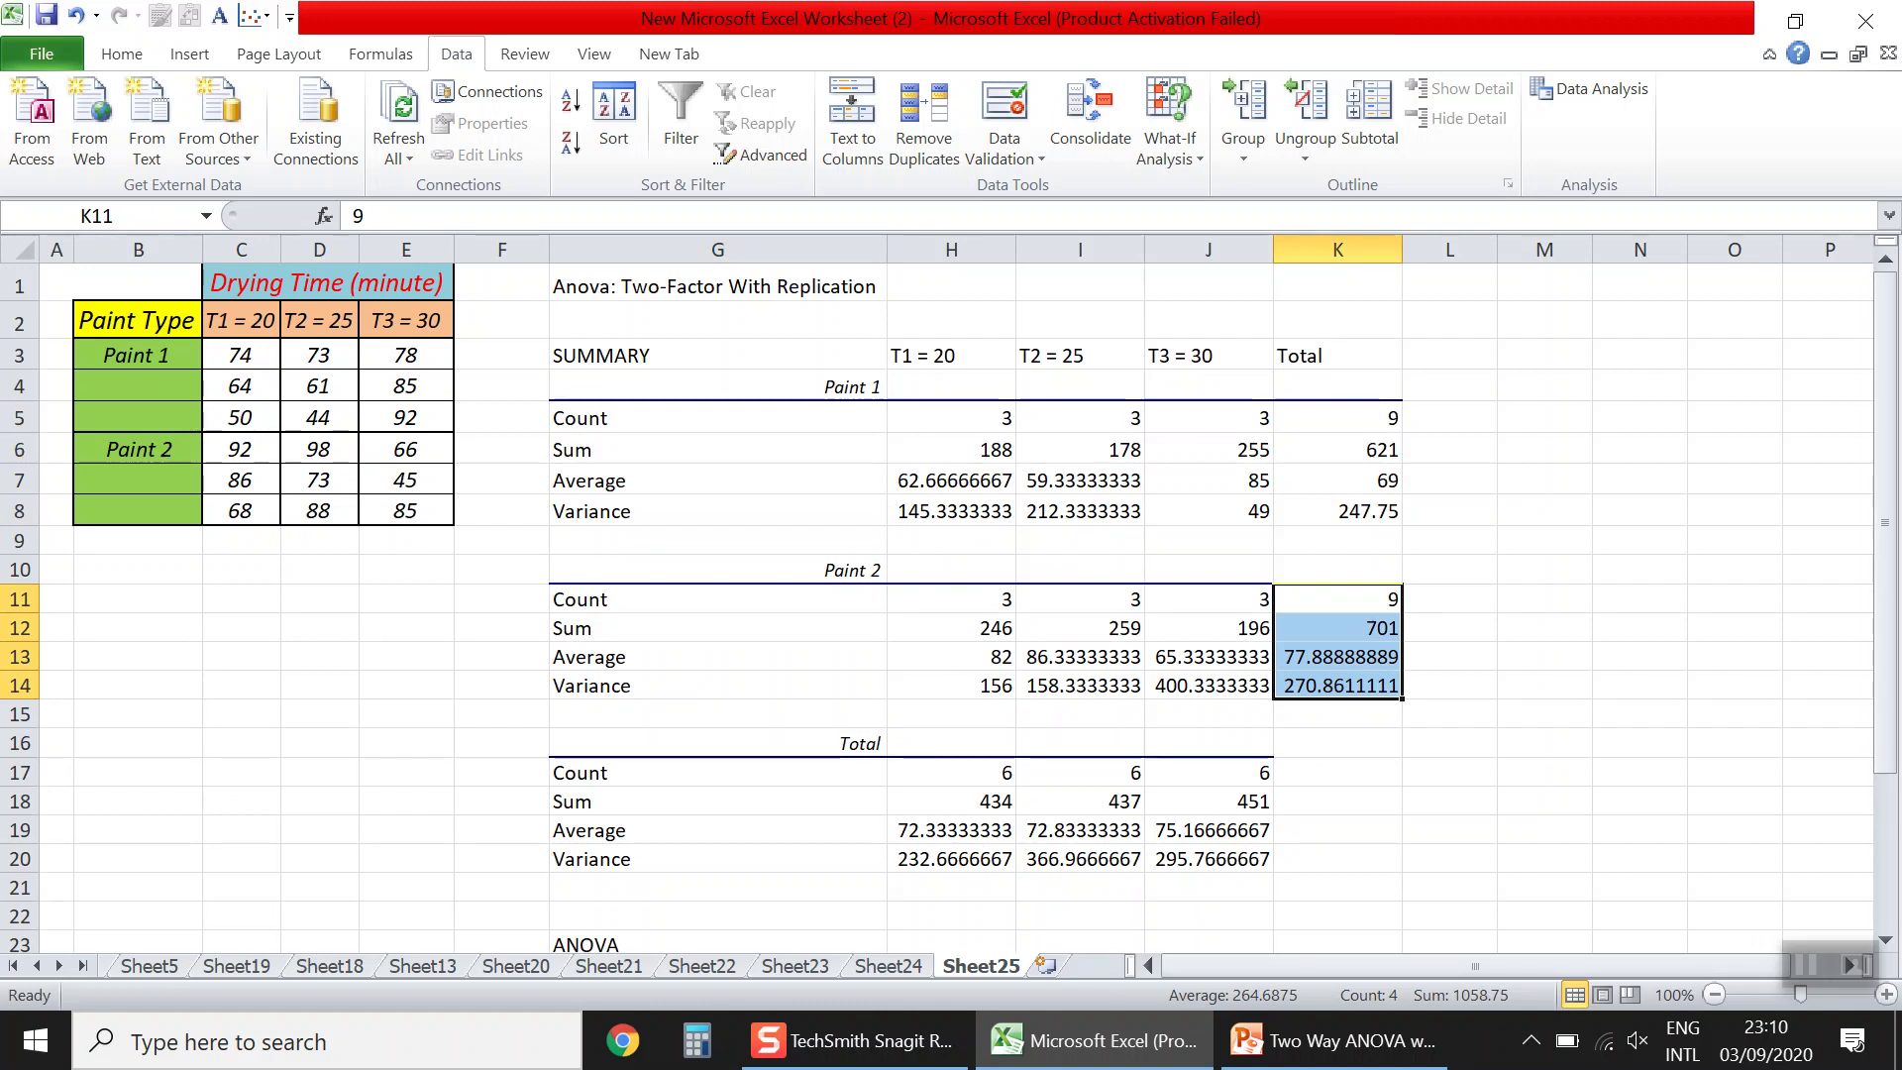
- Examine the Total count, sum, average and variance at T1 = 20 across both paints against the source readings in C3:C8
scroll(950, 594, down, 1)
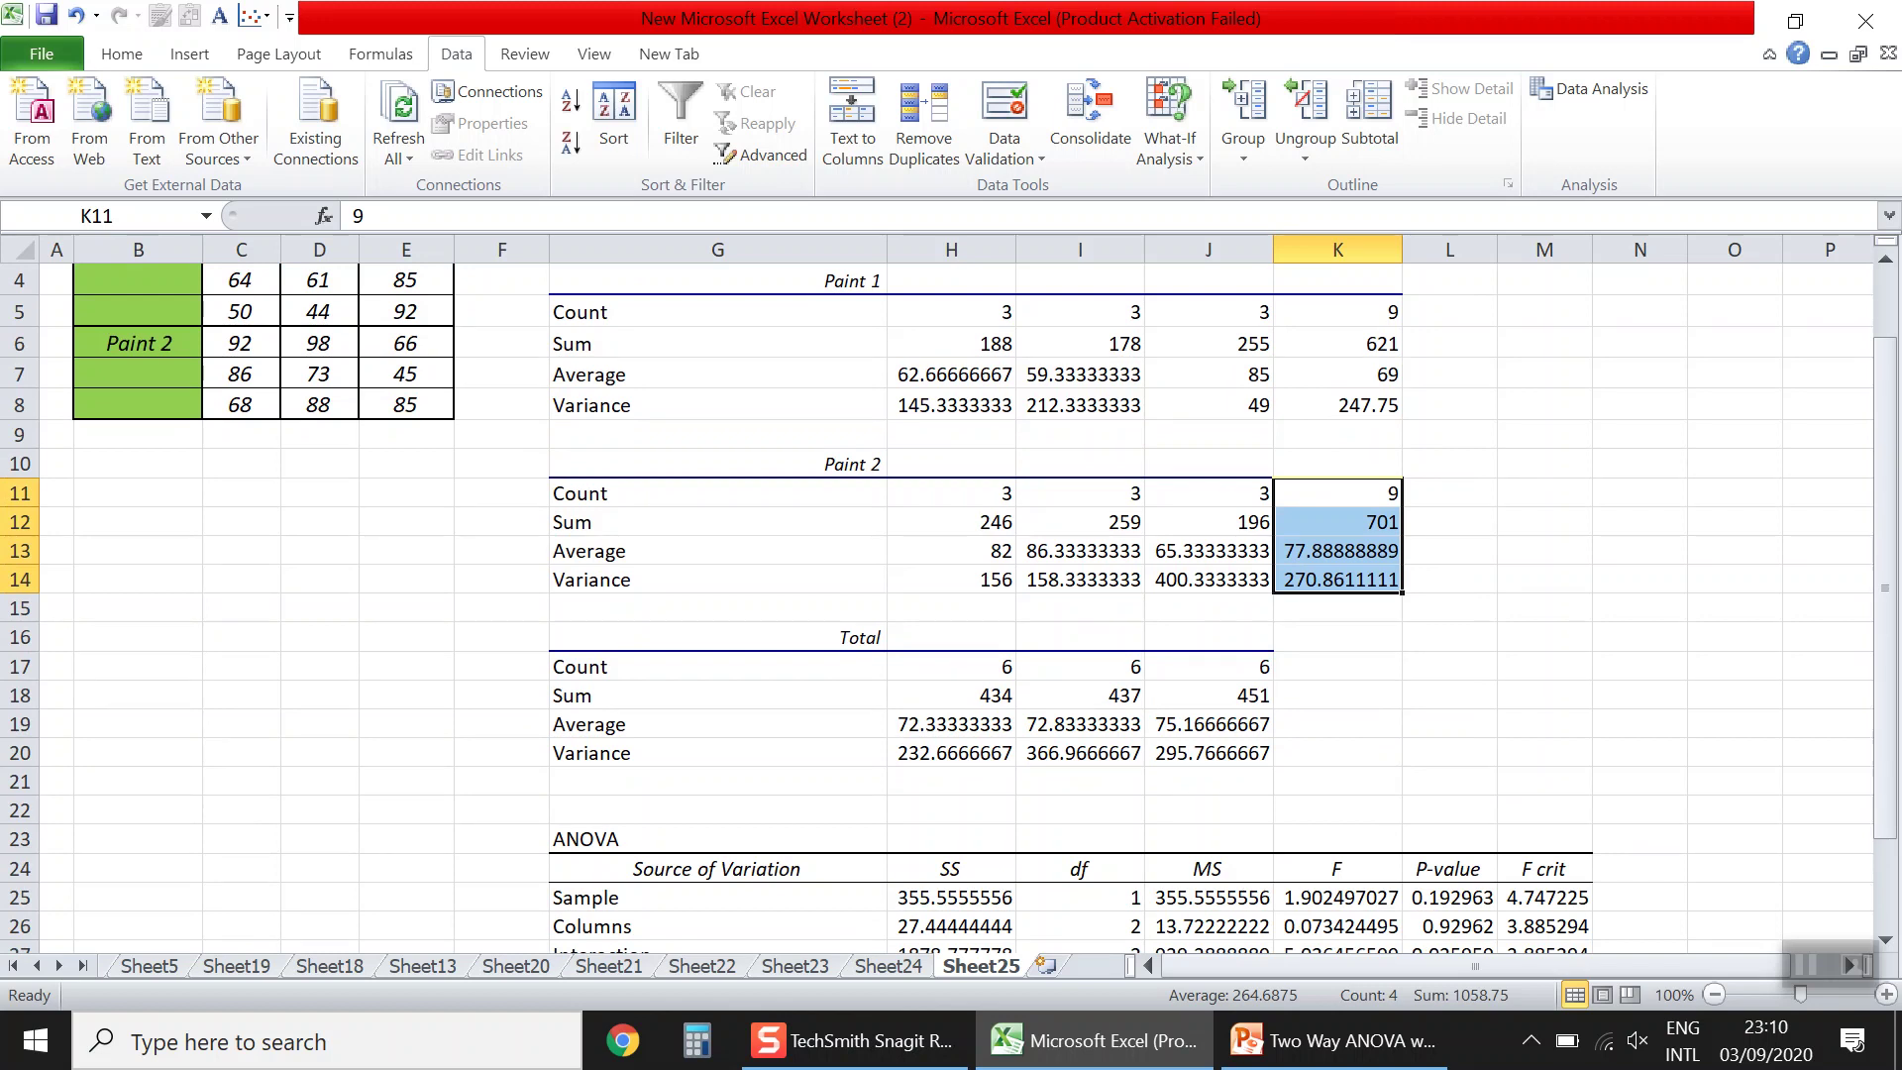
drag(950, 312, 951, 637)
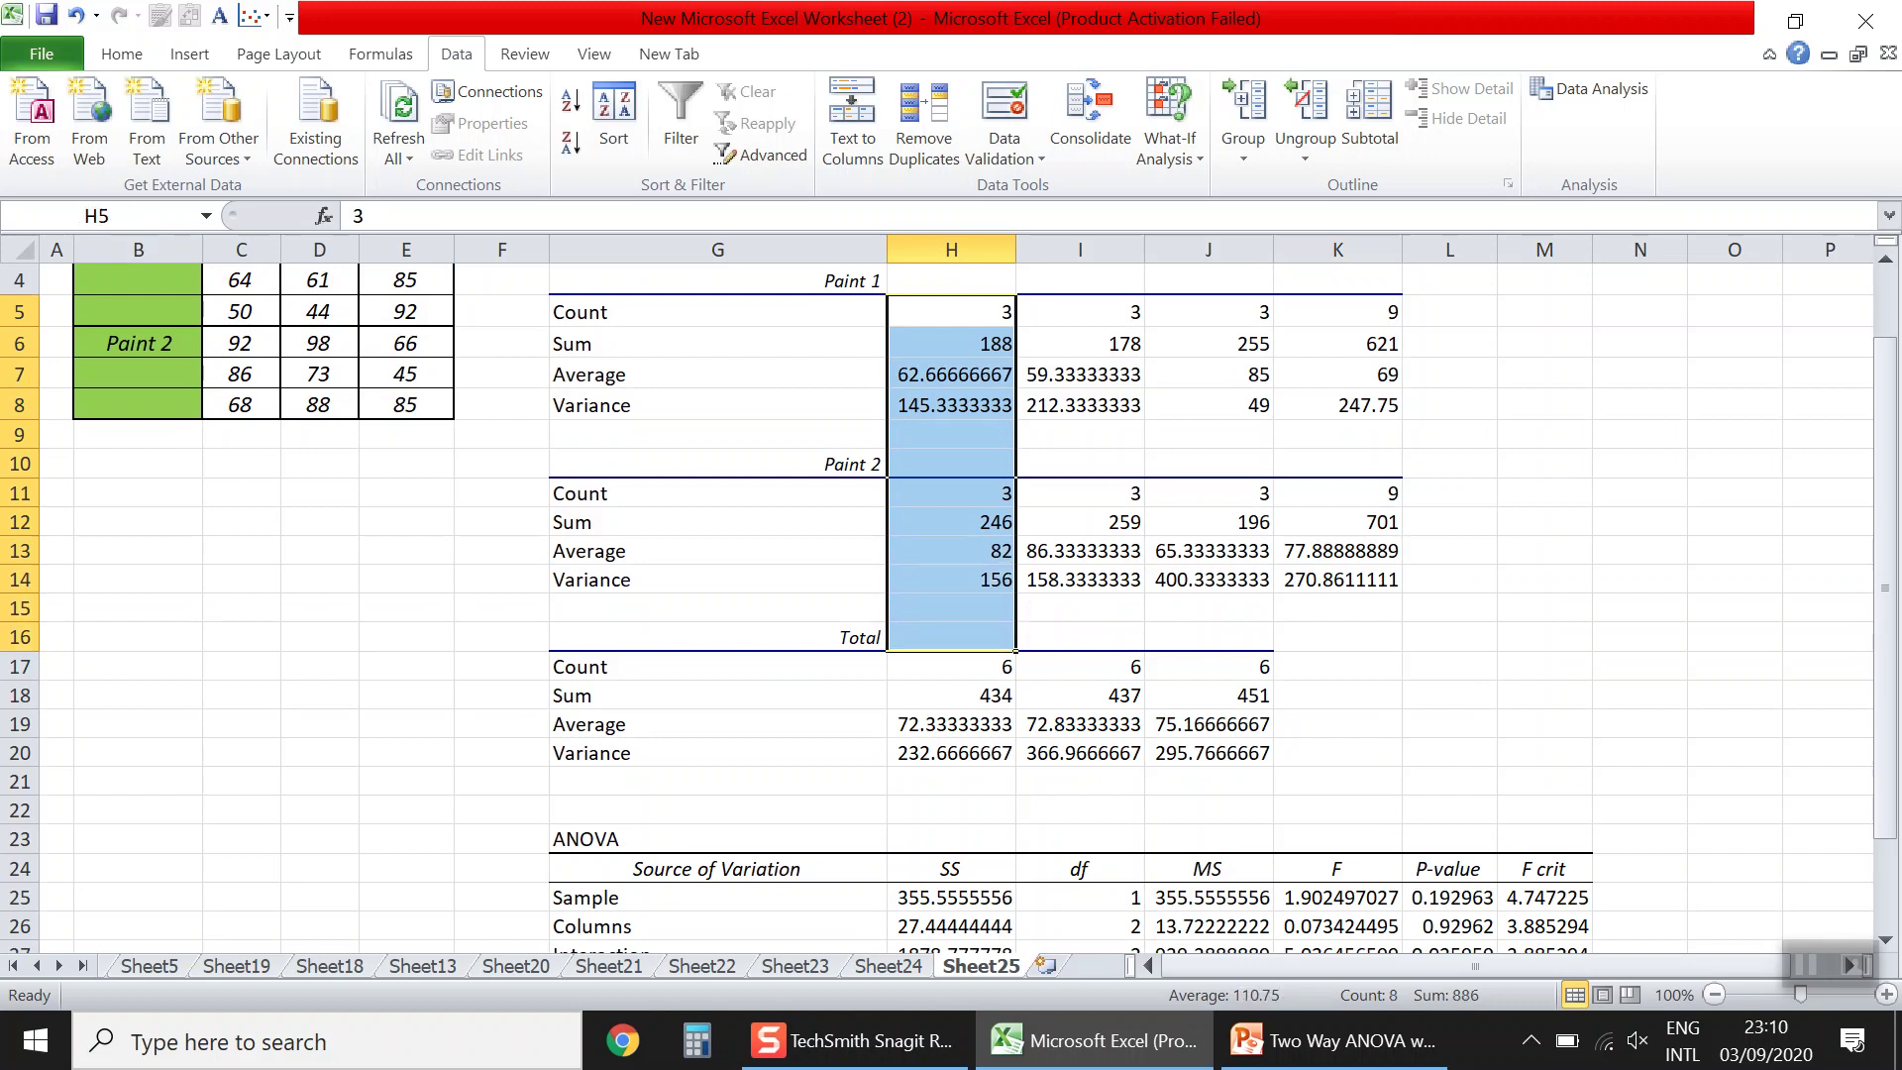
click(951, 665)
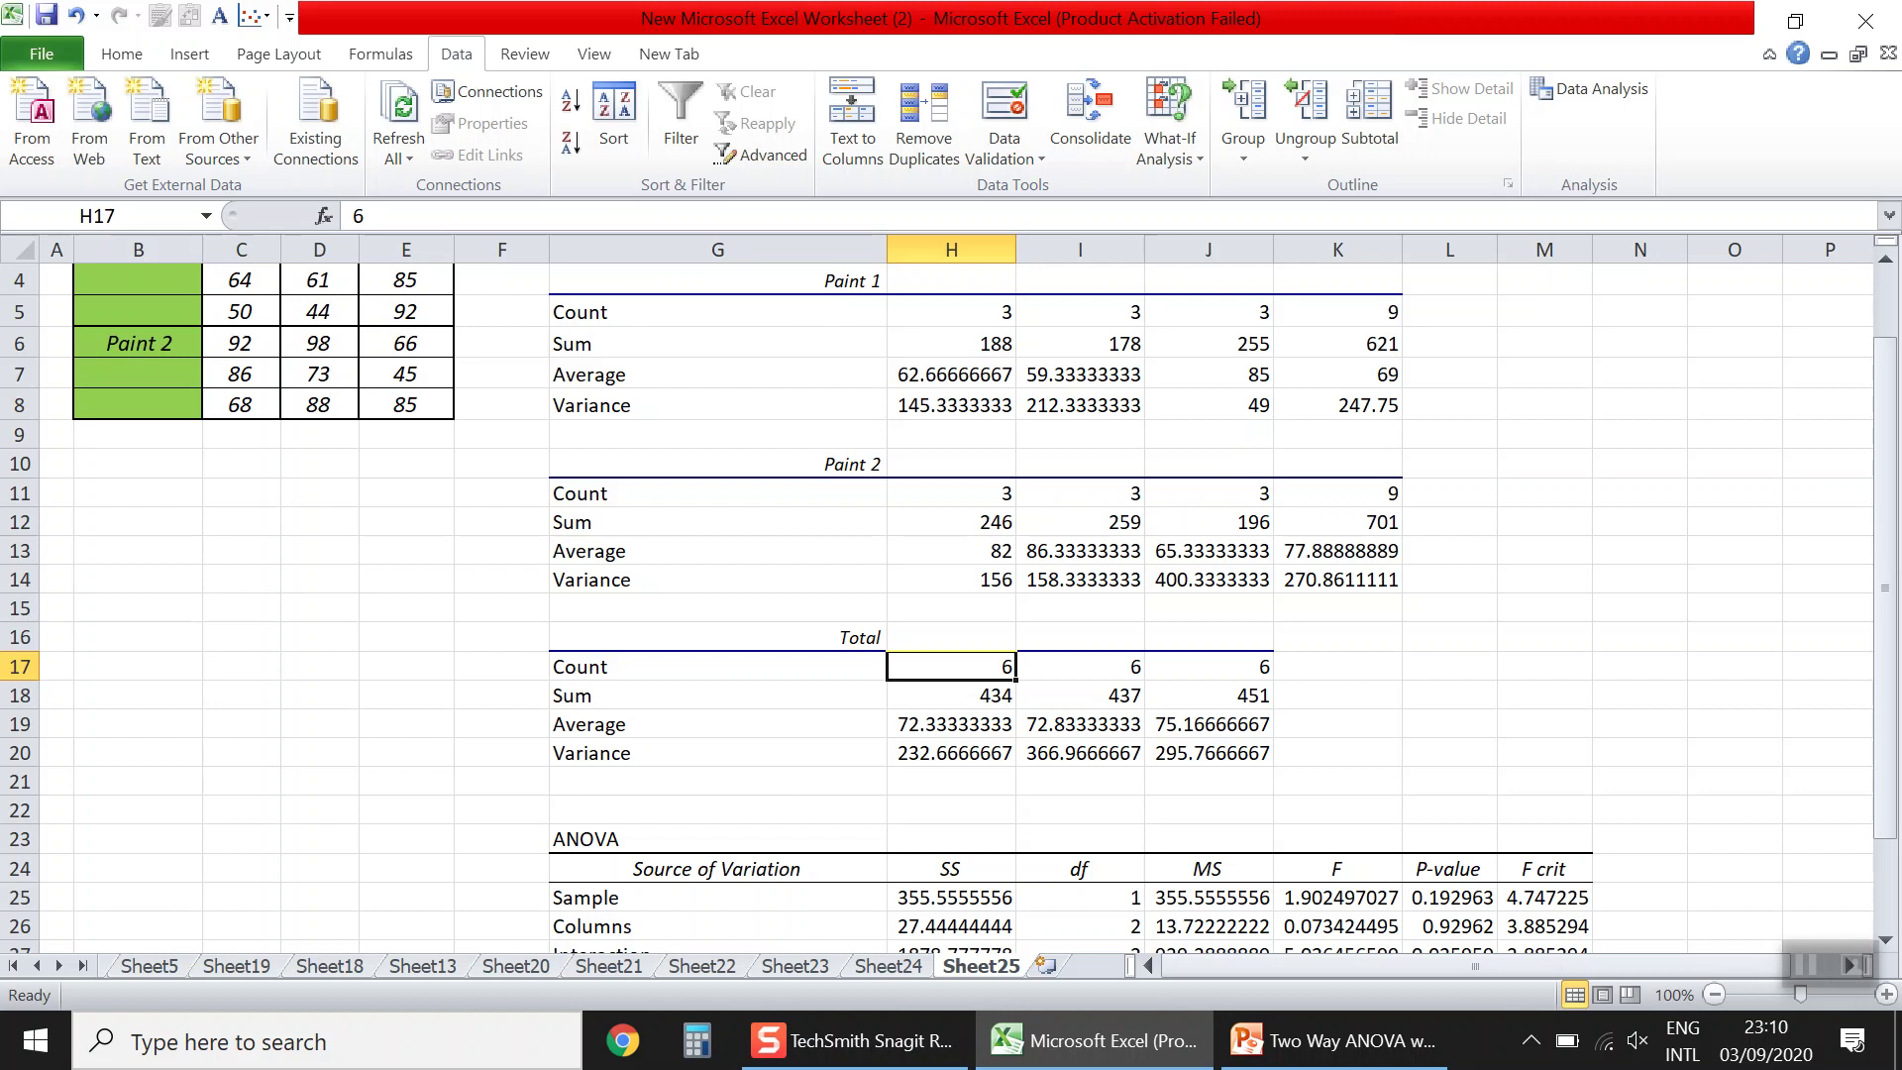
click(951, 695)
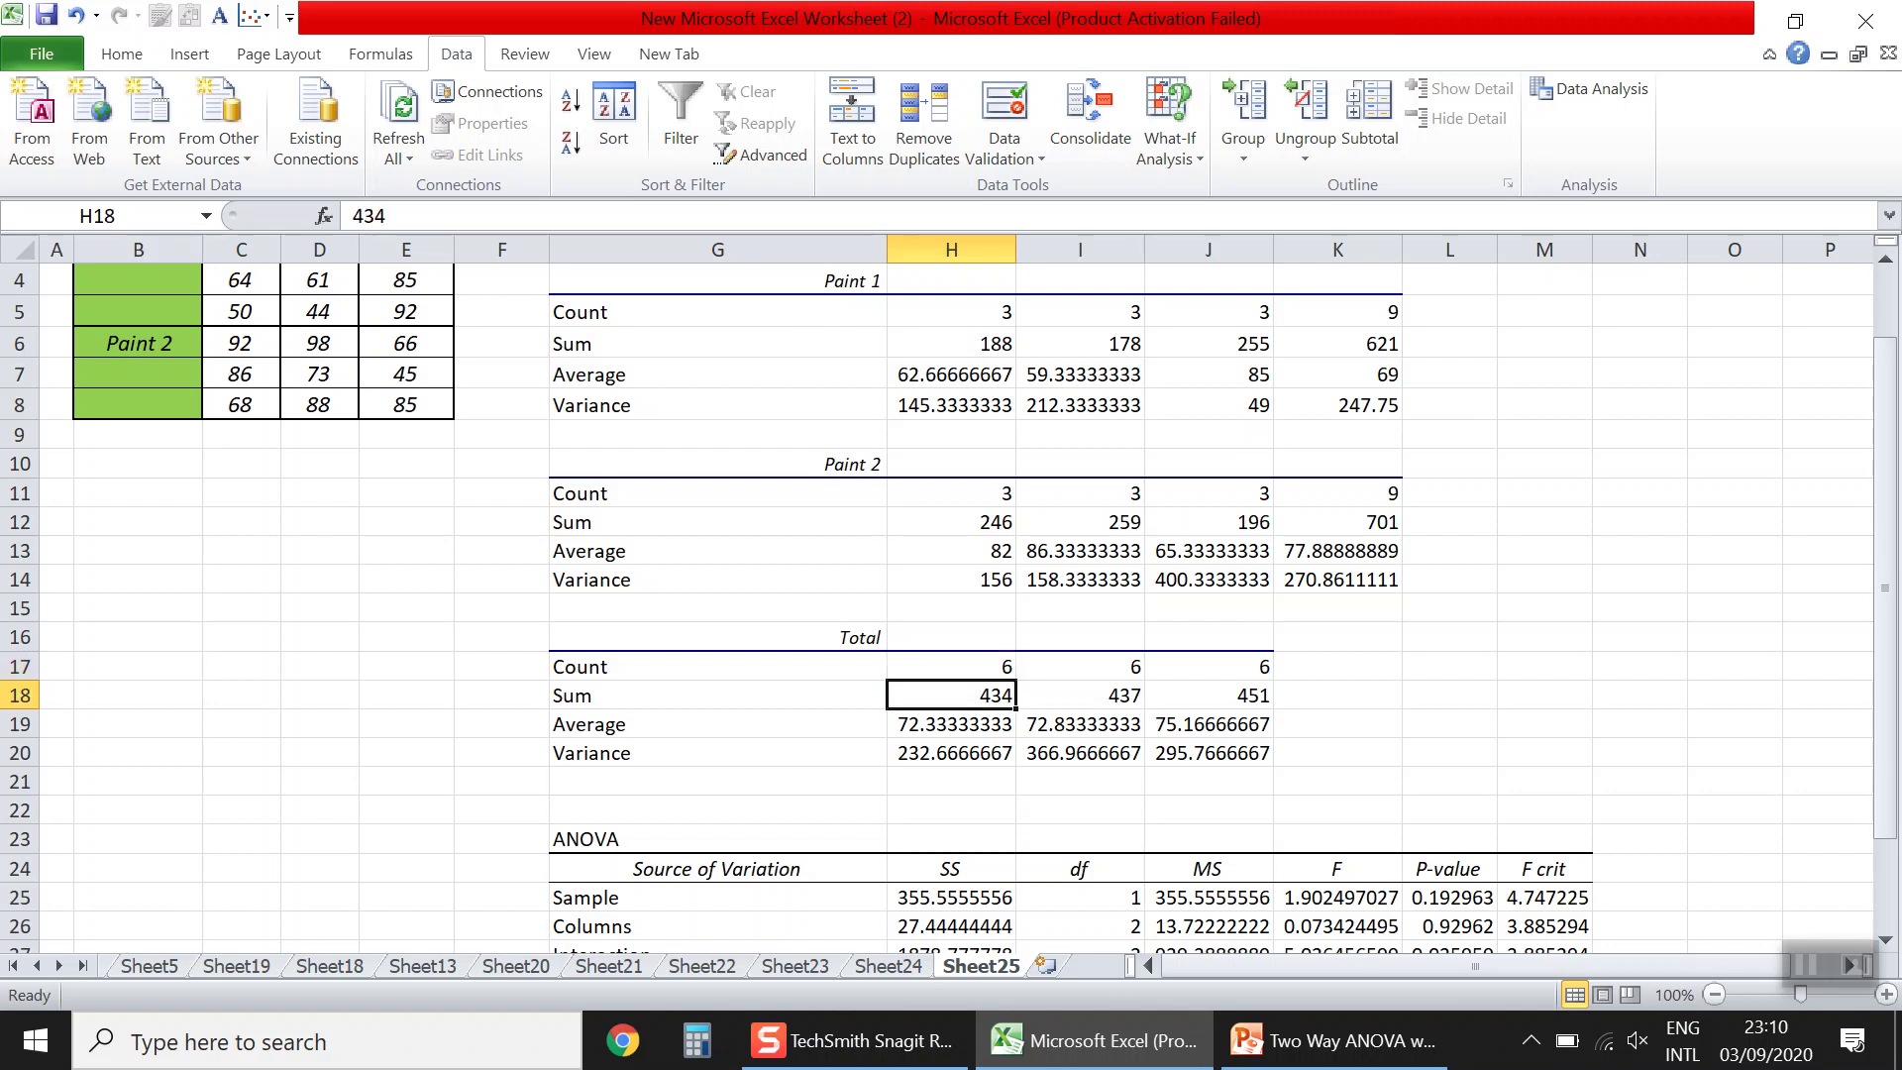
click(951, 724)
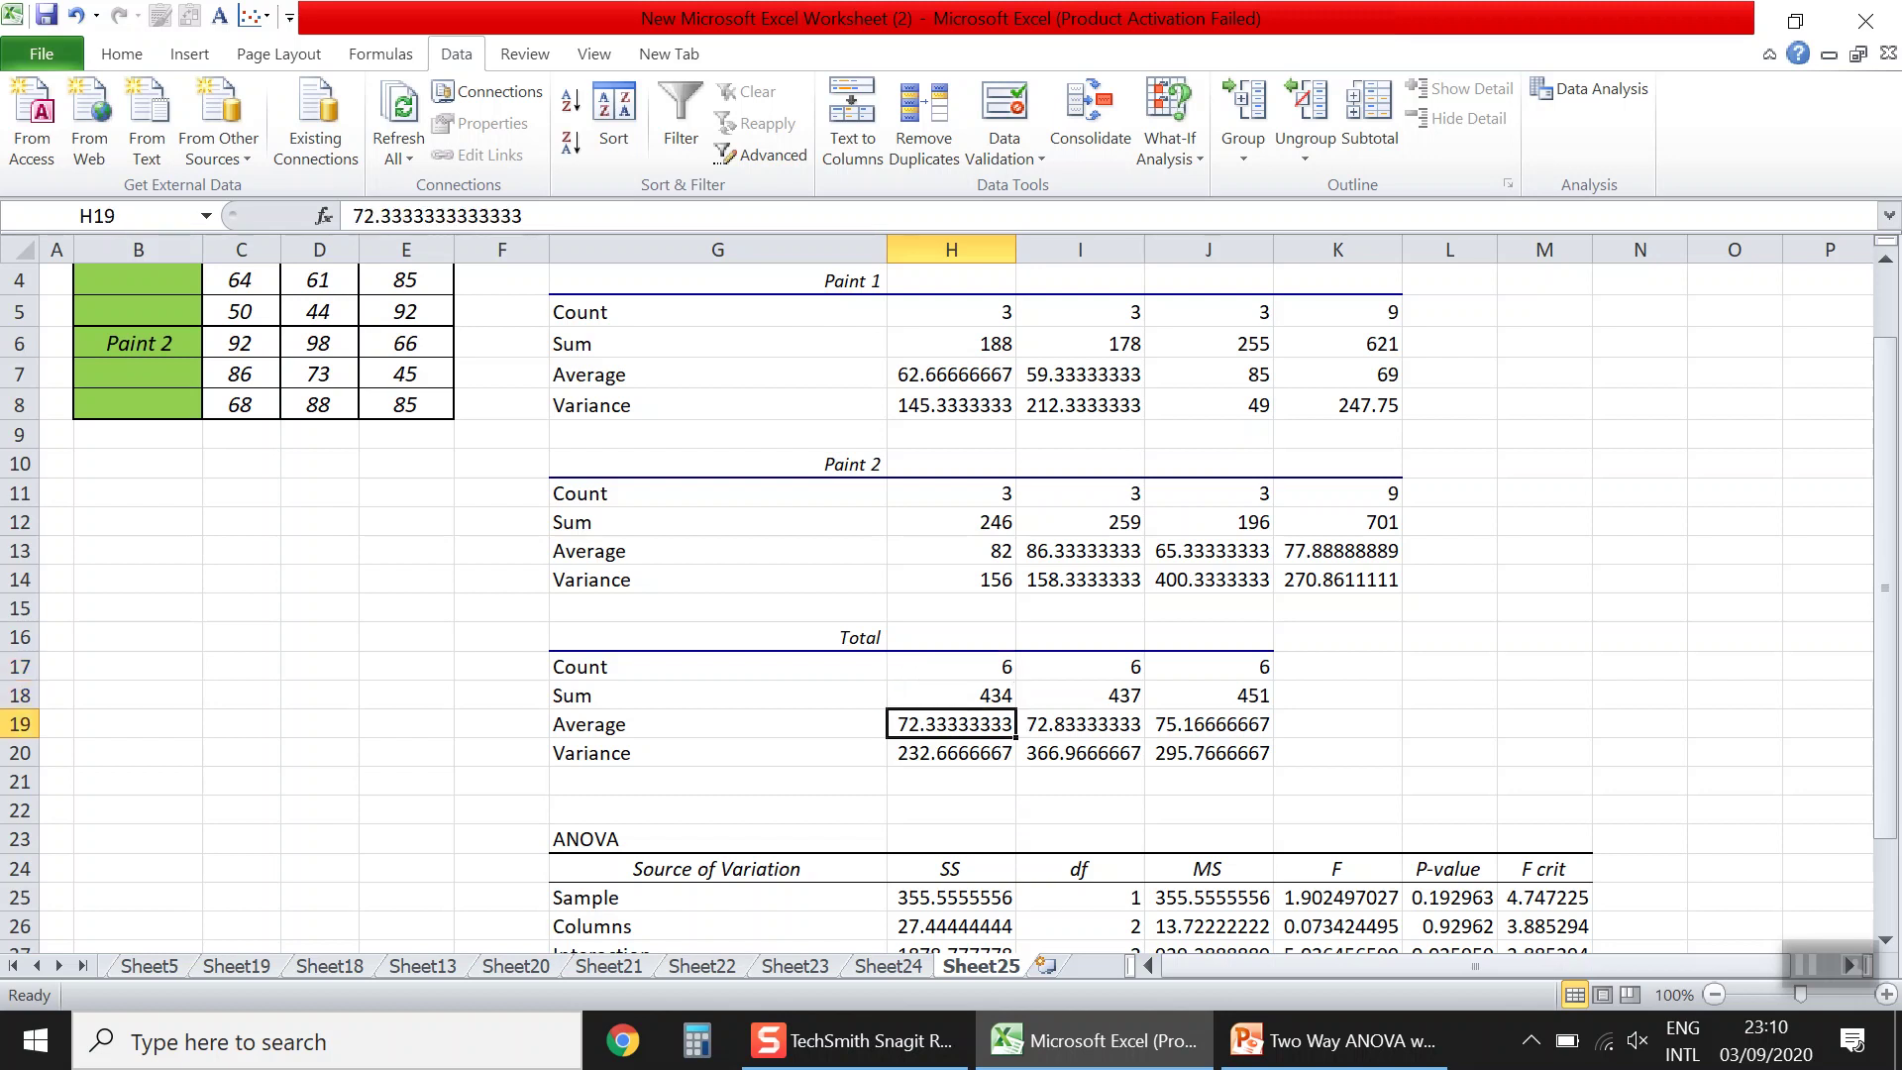
click(951, 753)
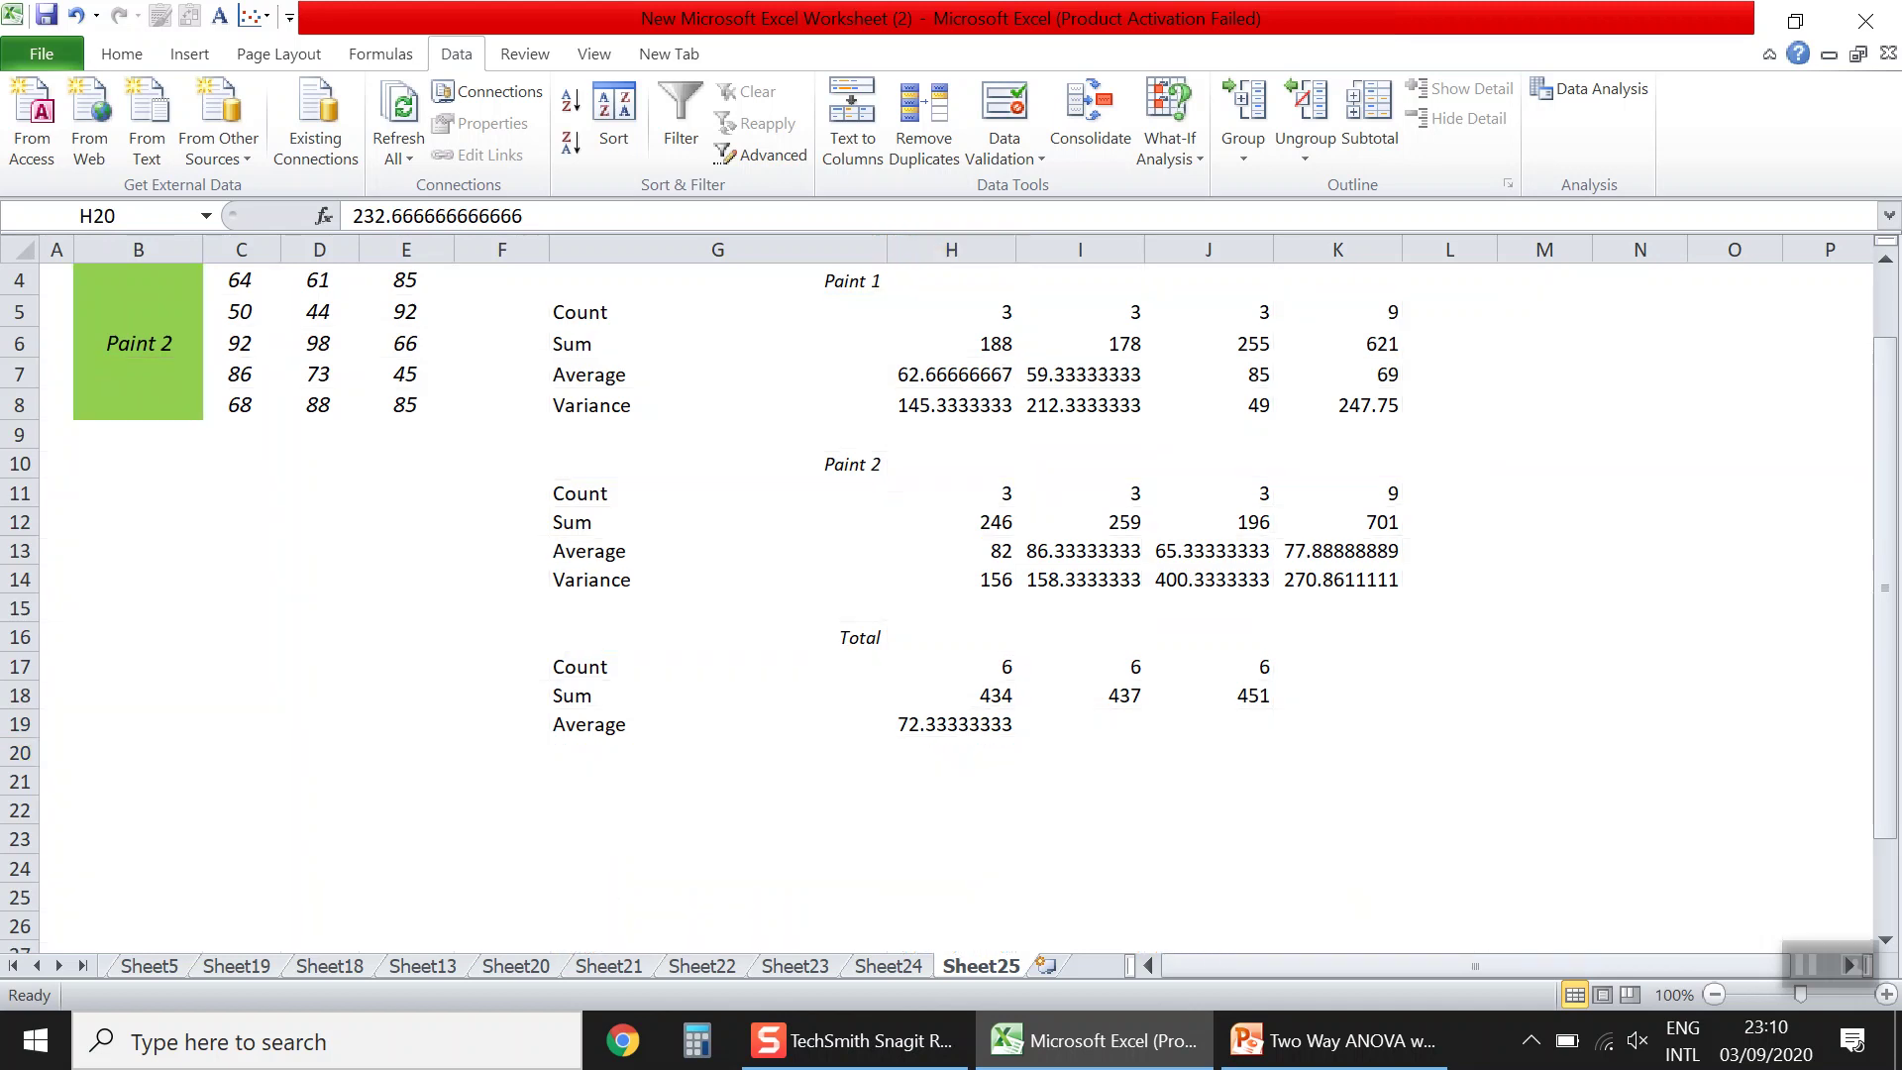
scroll(951, 594, up, 1)
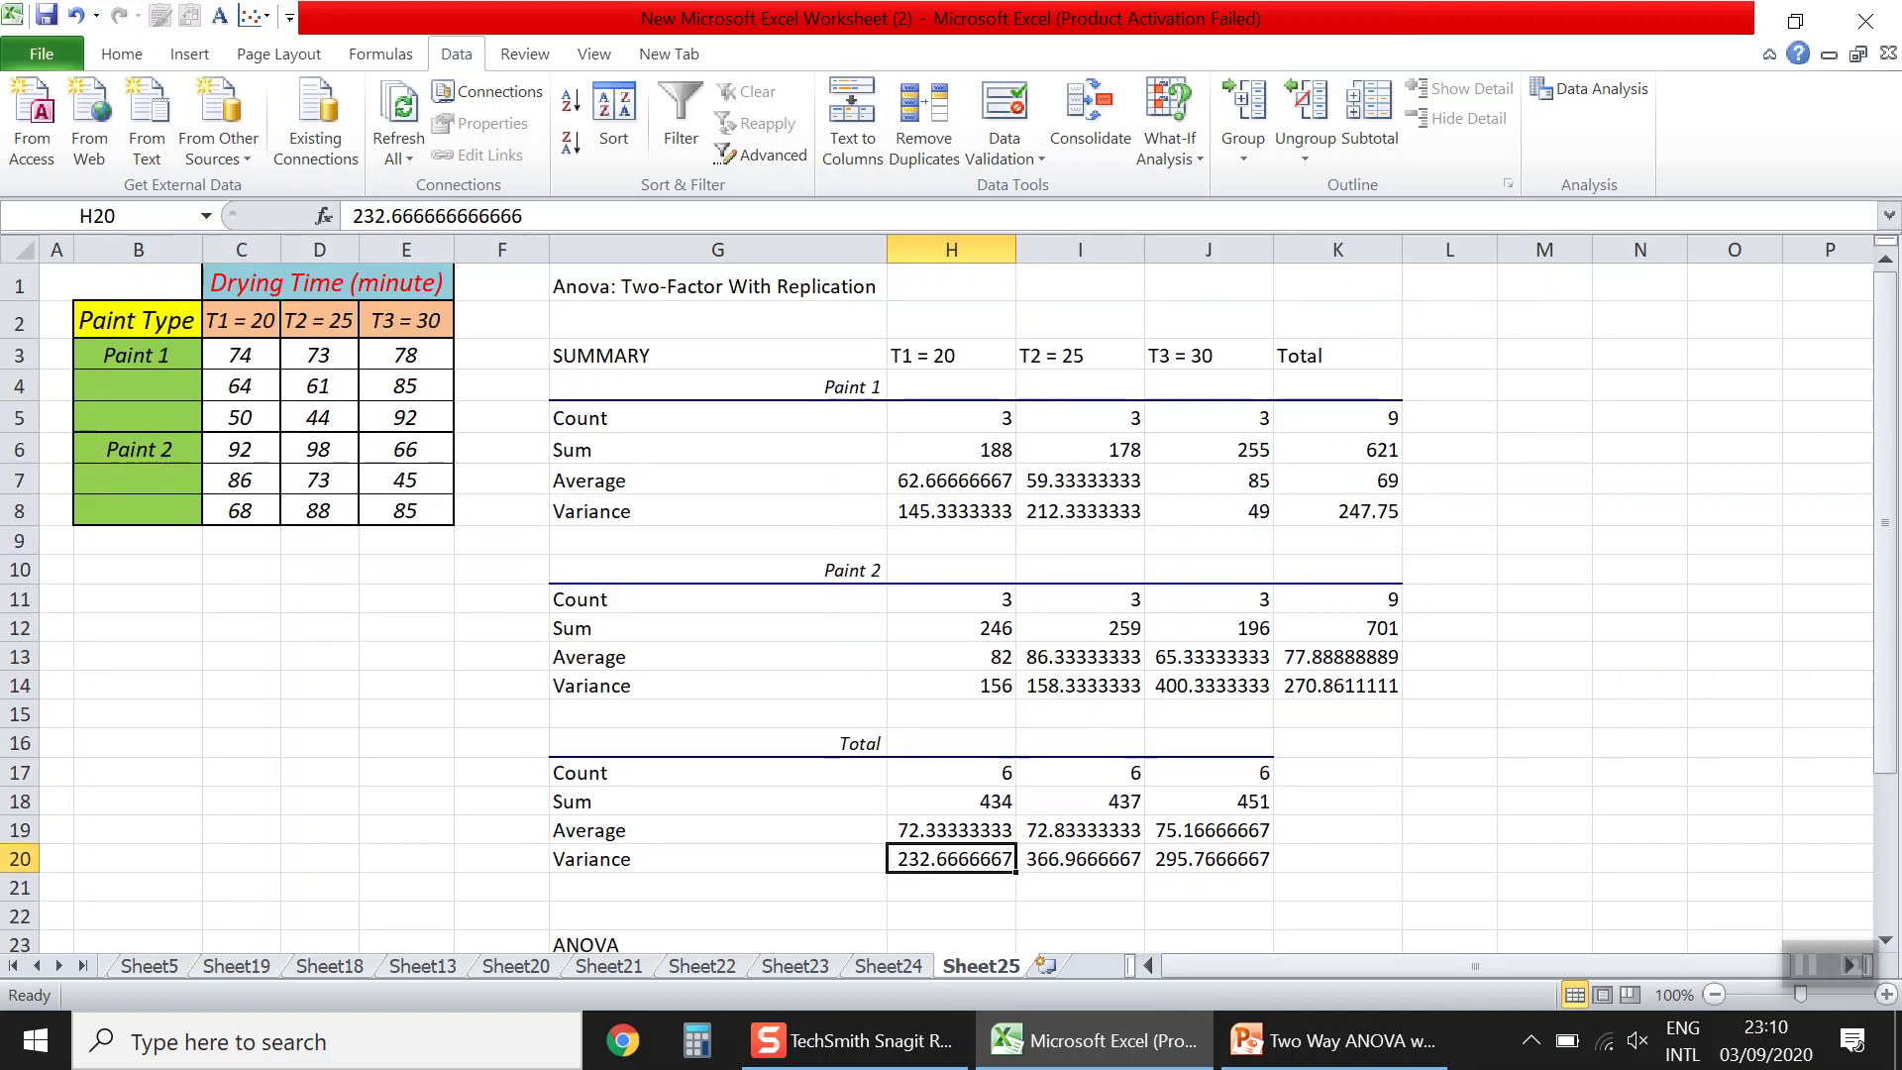
drag(241, 355, 281, 525)
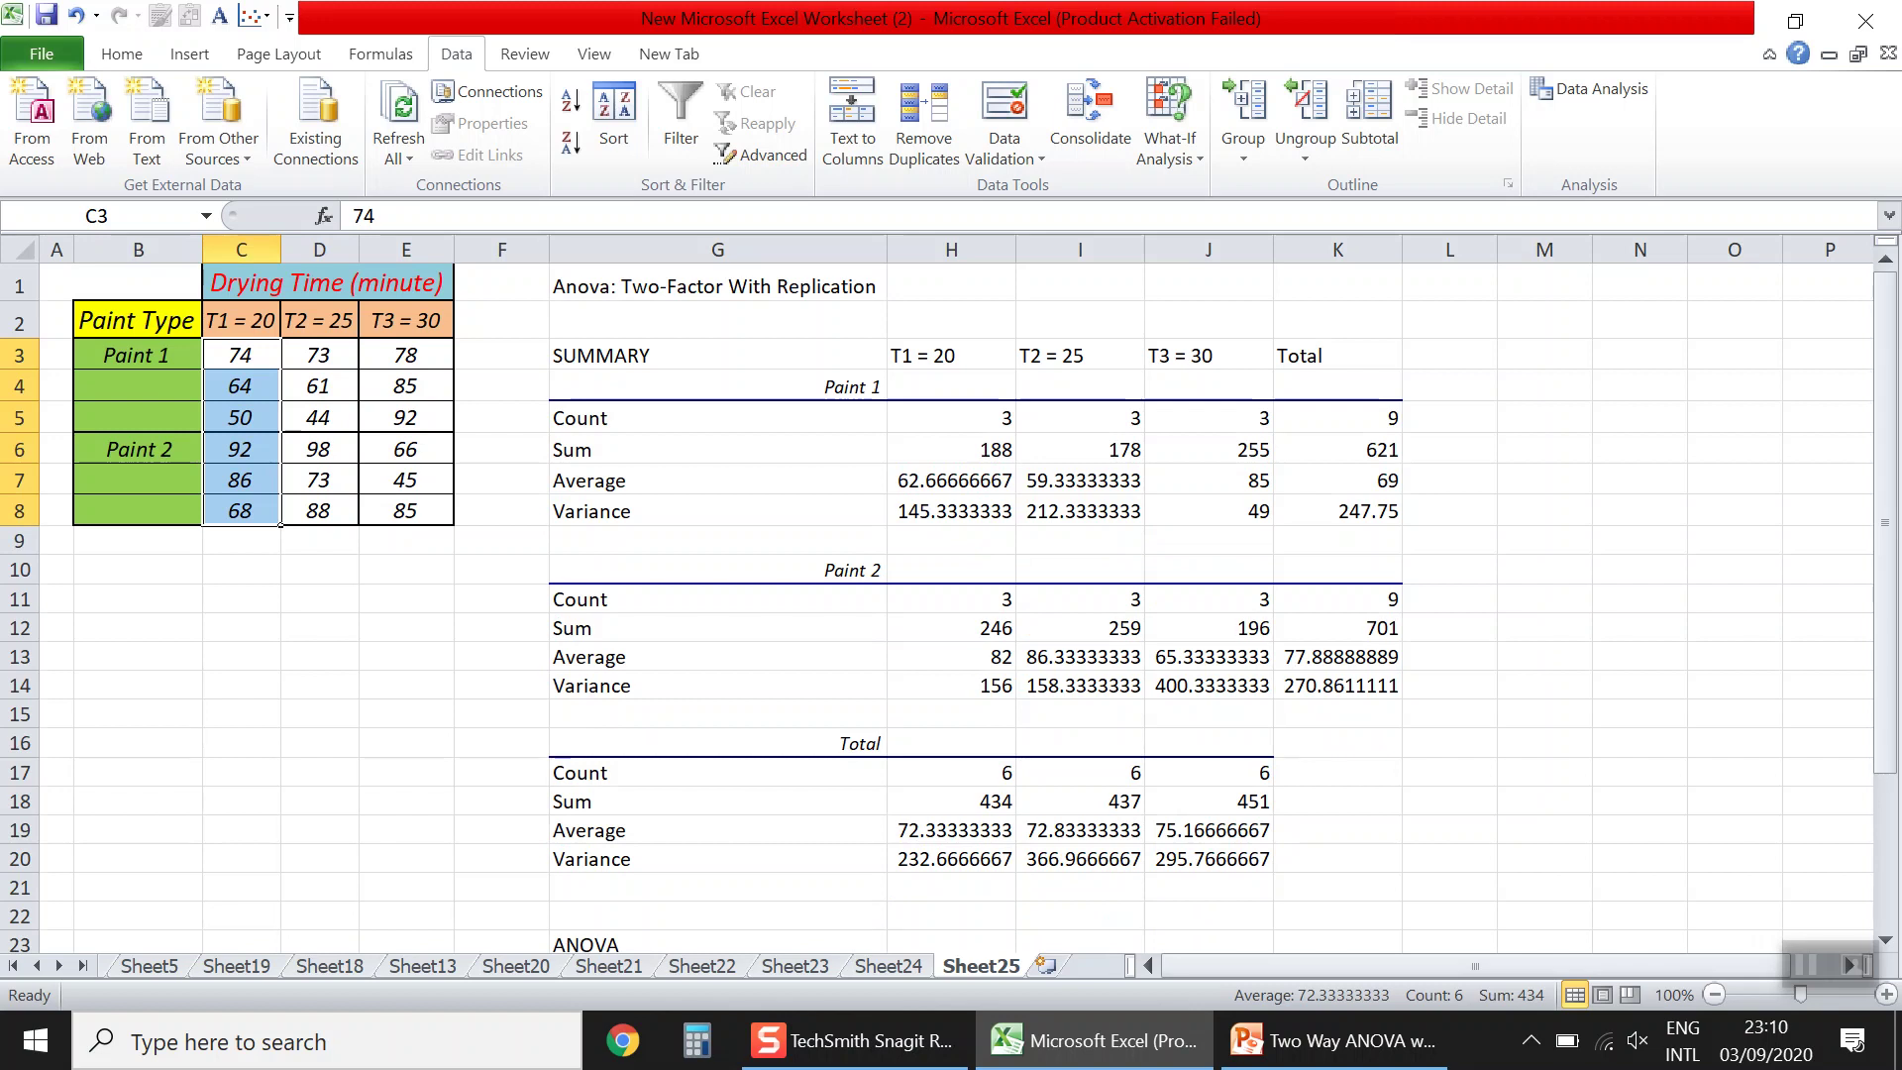
- Examine the Total statistics at T2 = 25 and T3 = 30 against the source readings in D3:D8 and E3:E8
drag(1080, 772, 1079, 858)
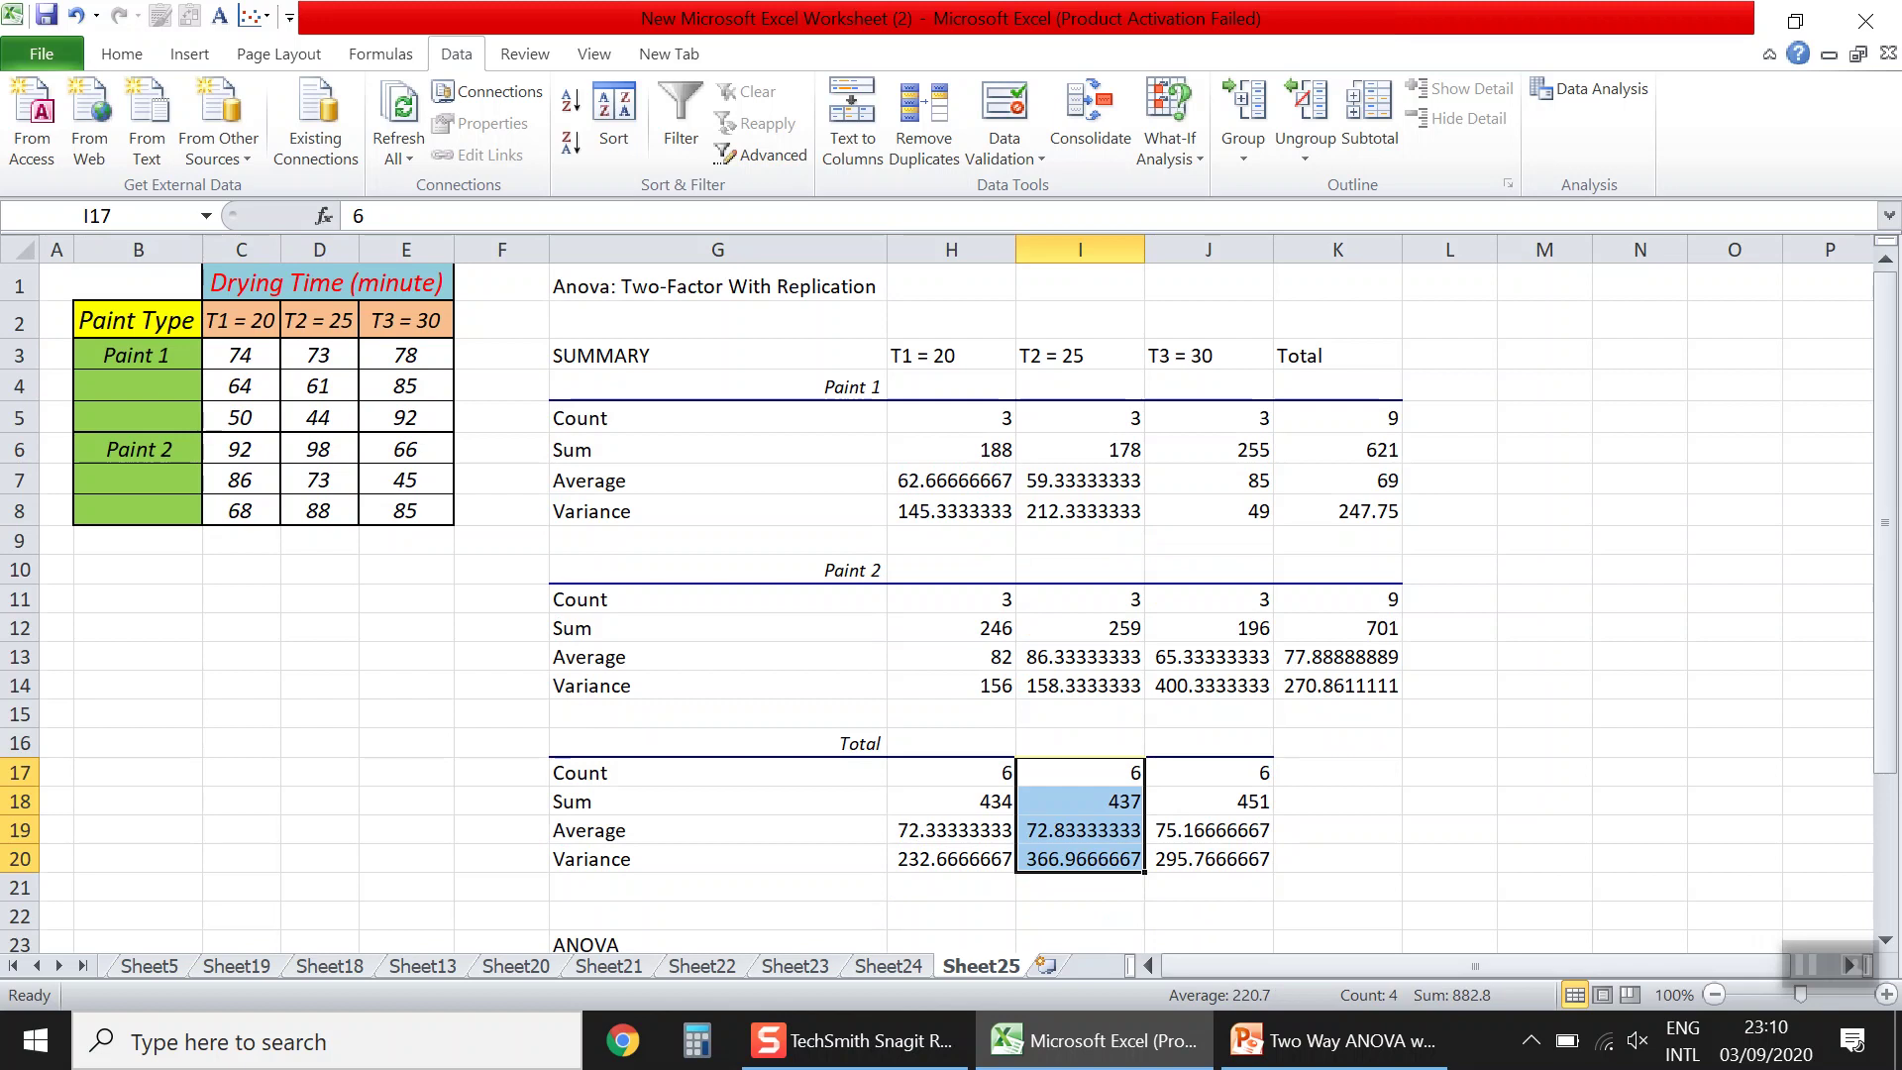
drag(319, 355, 319, 510)
drag(1208, 773, 1208, 859)
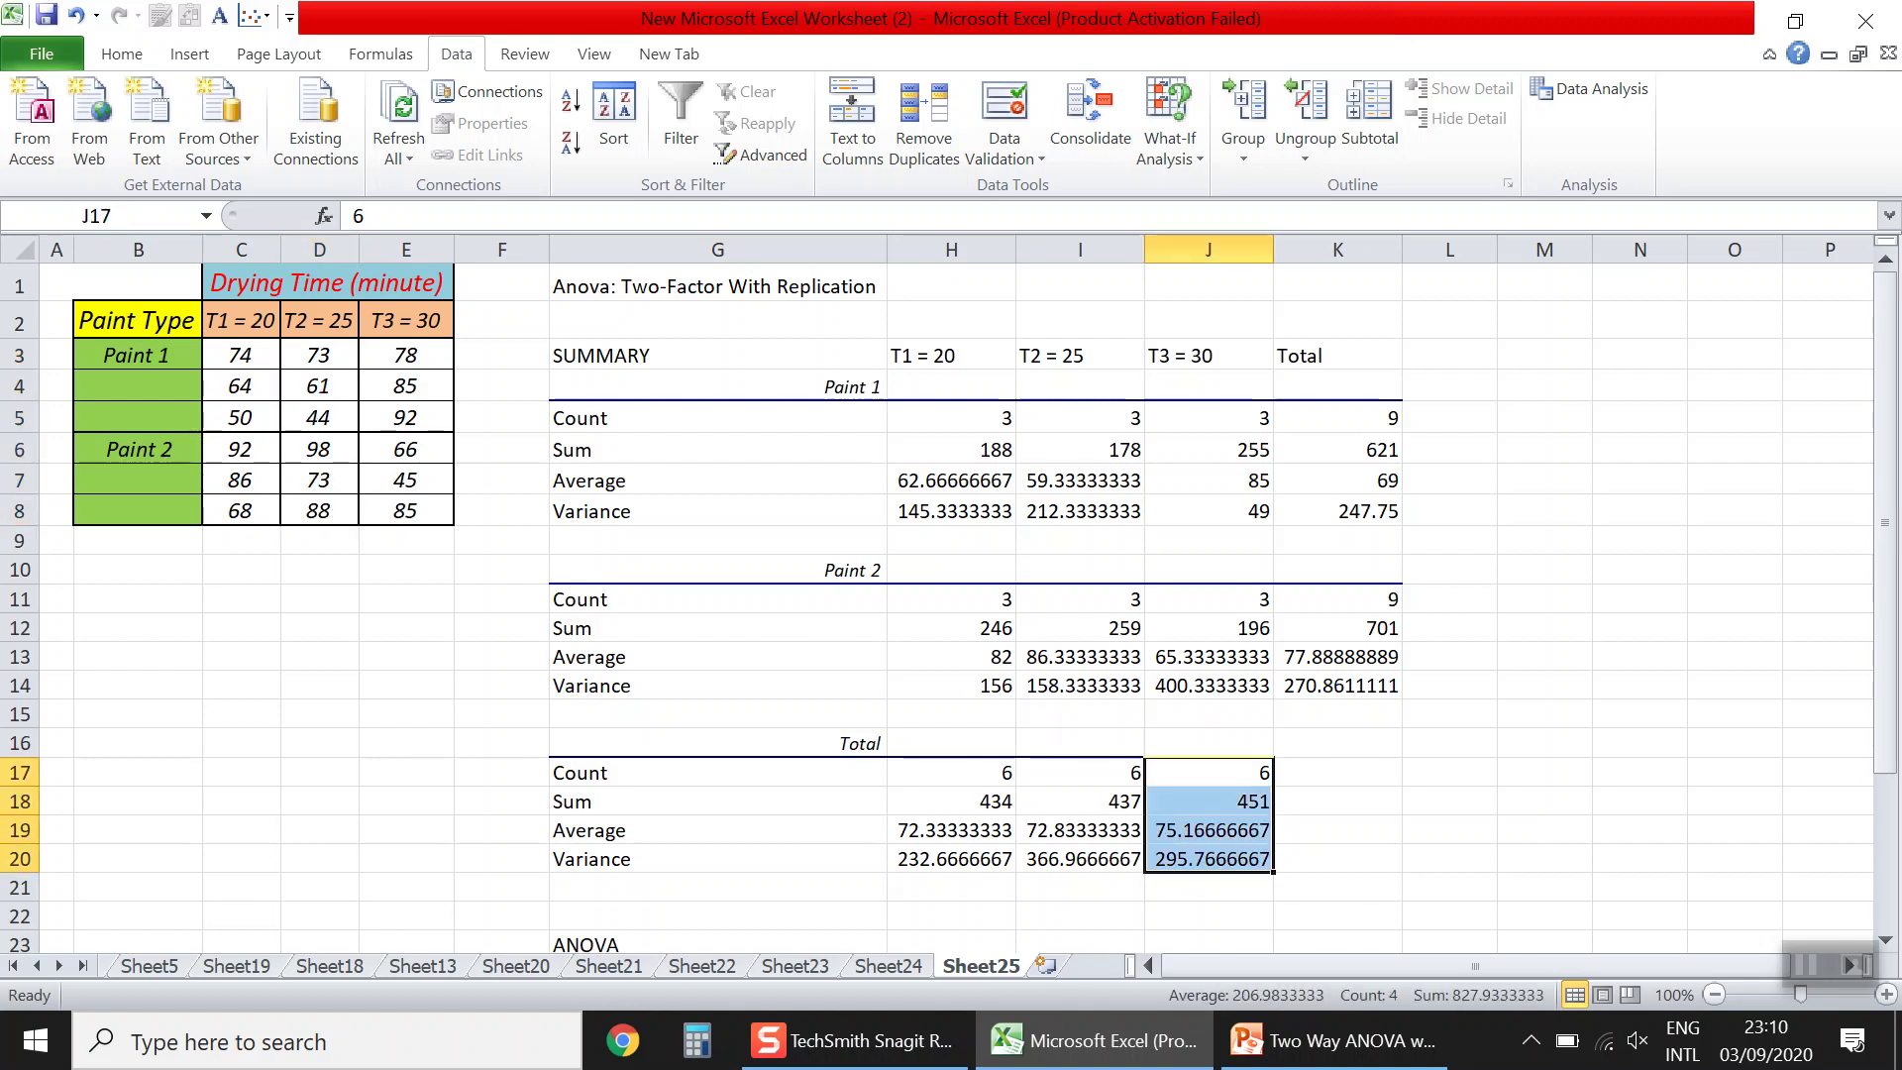
drag(406, 354, 406, 510)
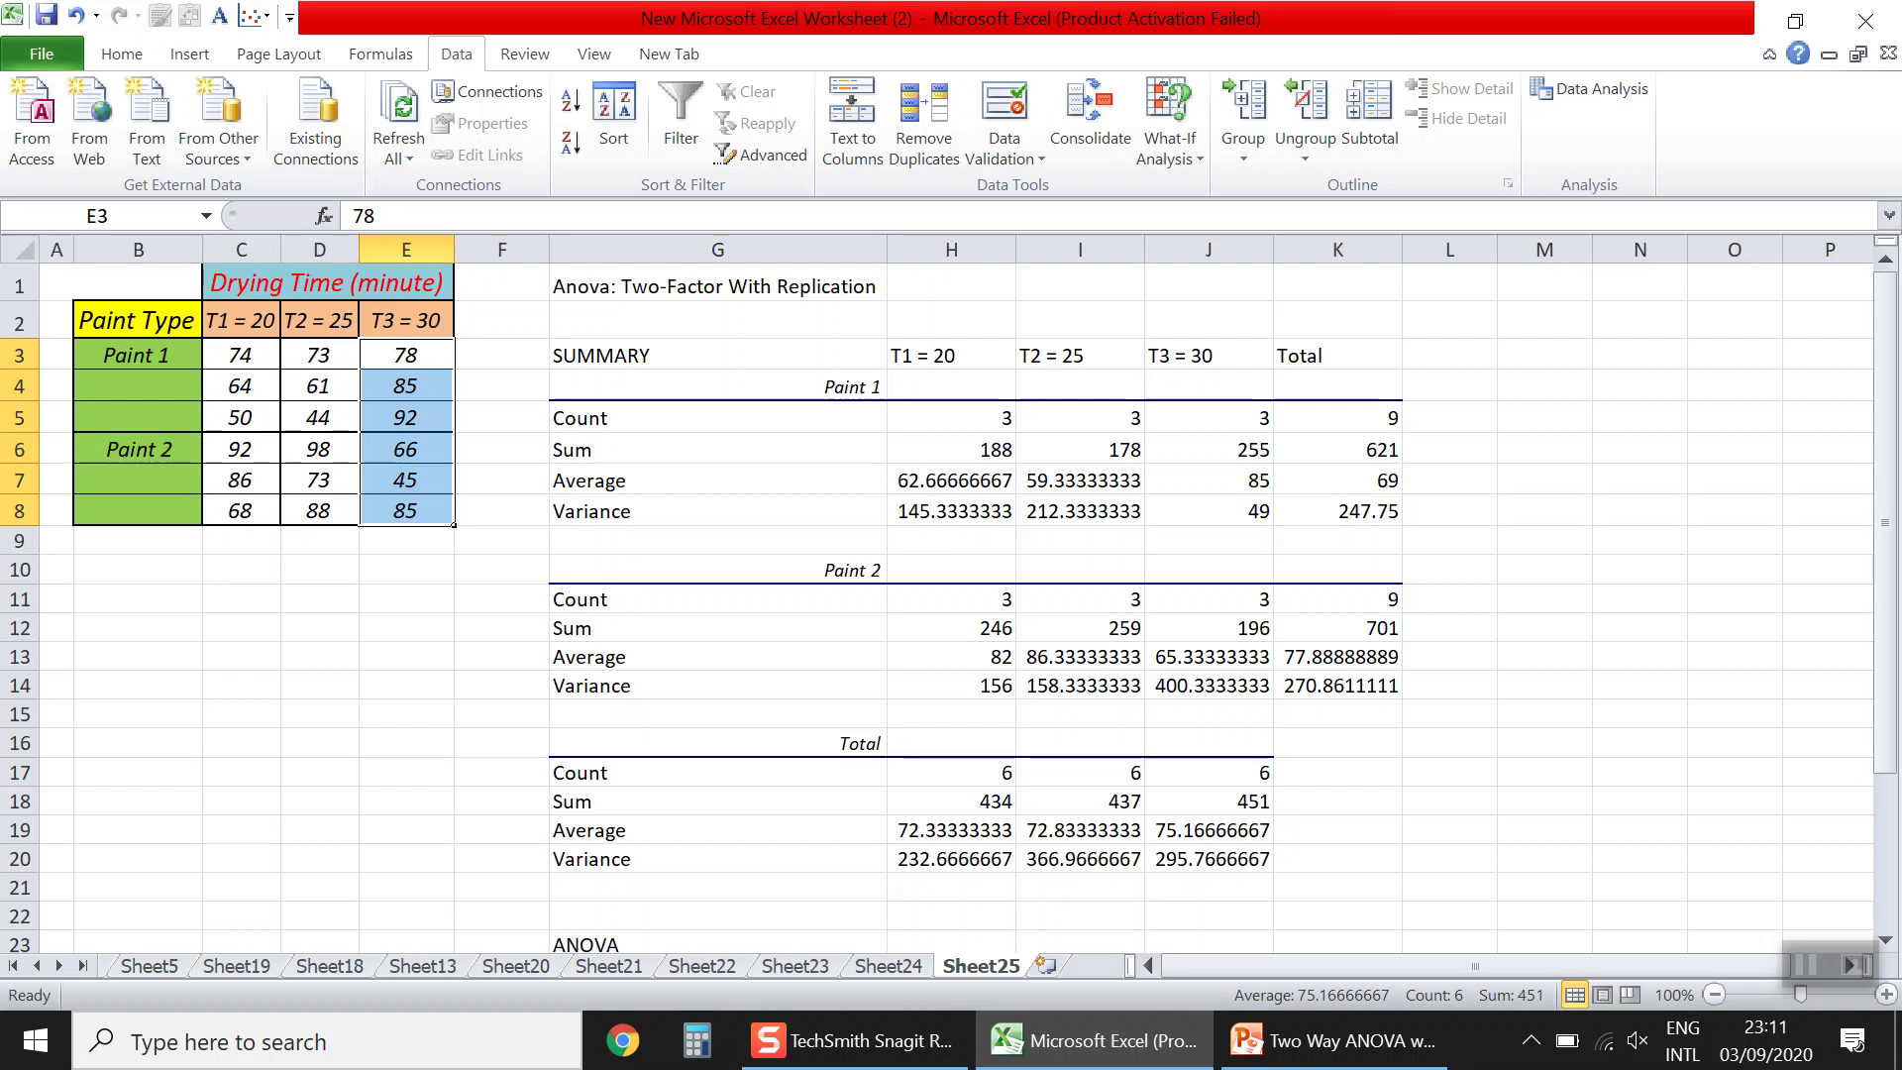
- Locate the ANOVA table starting at G23 below the summary blocks
scroll(940, 594, down, 1)
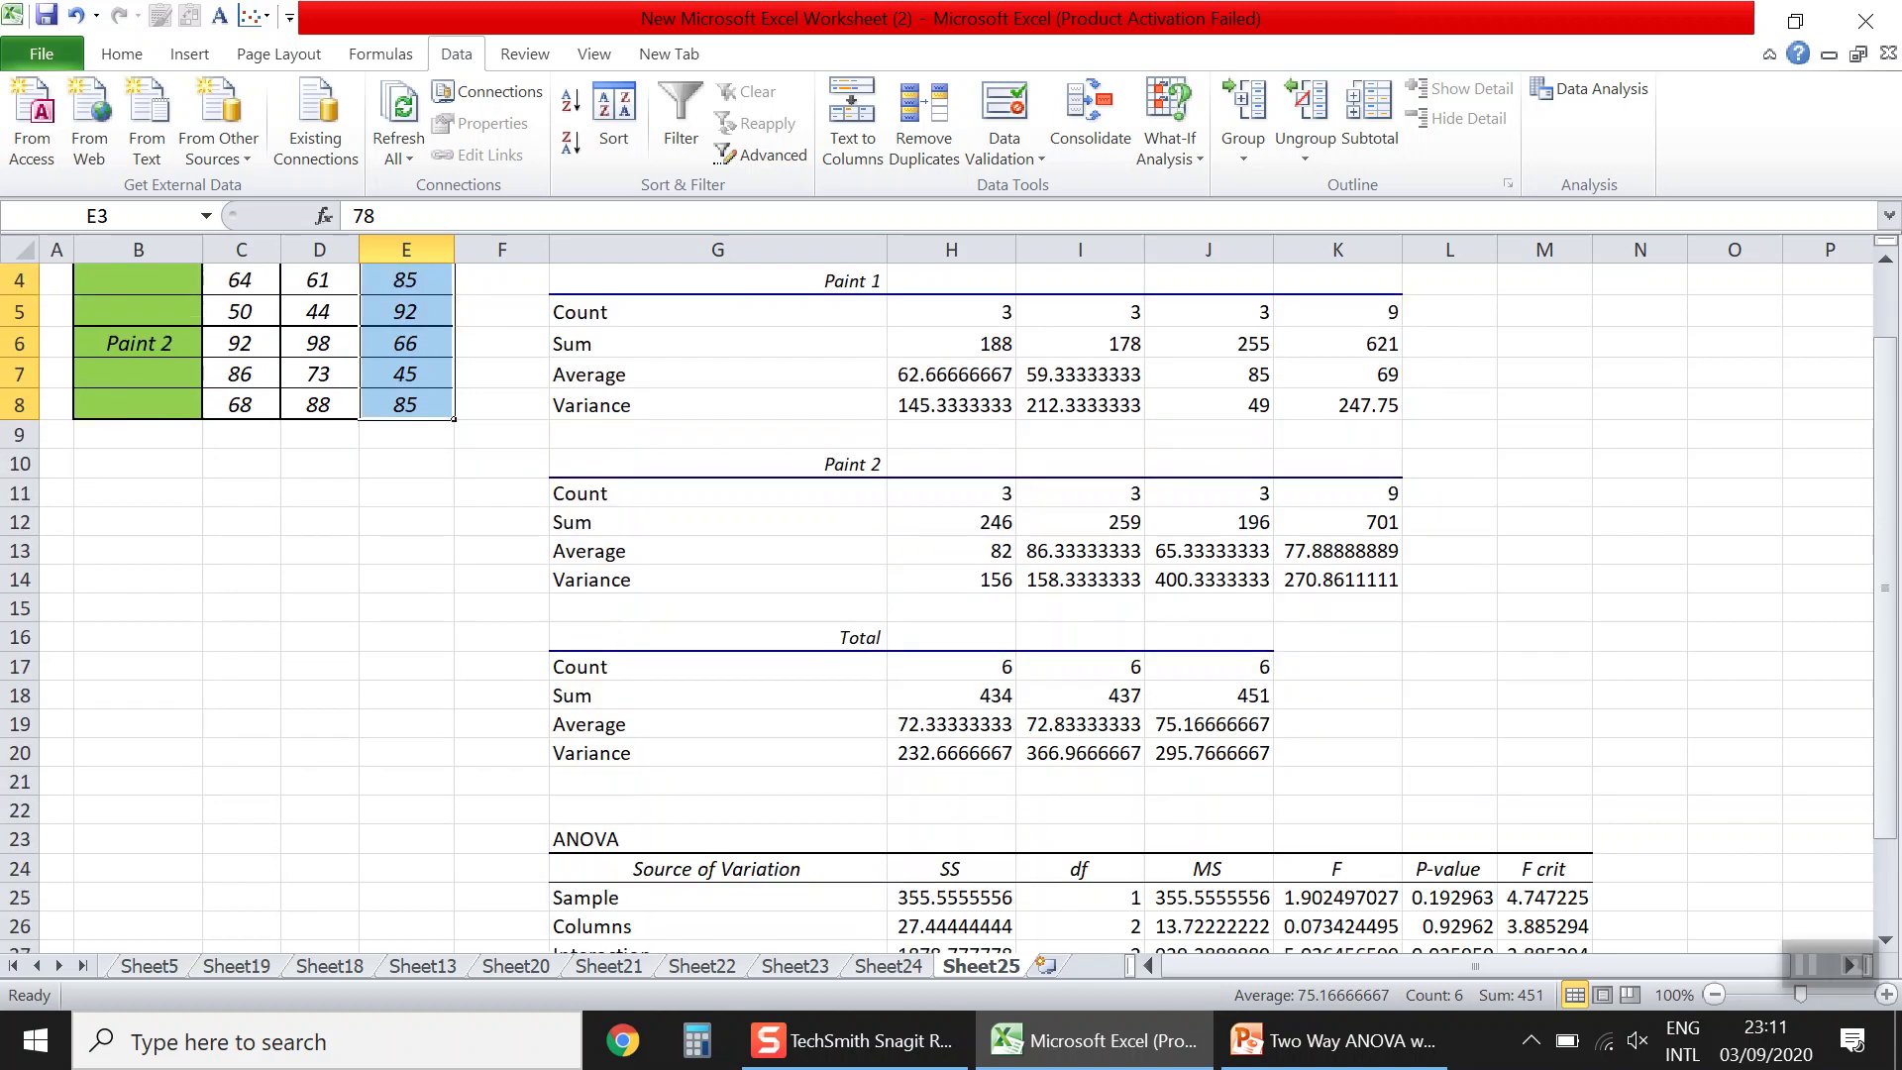
scroll(940, 594, down, 1)
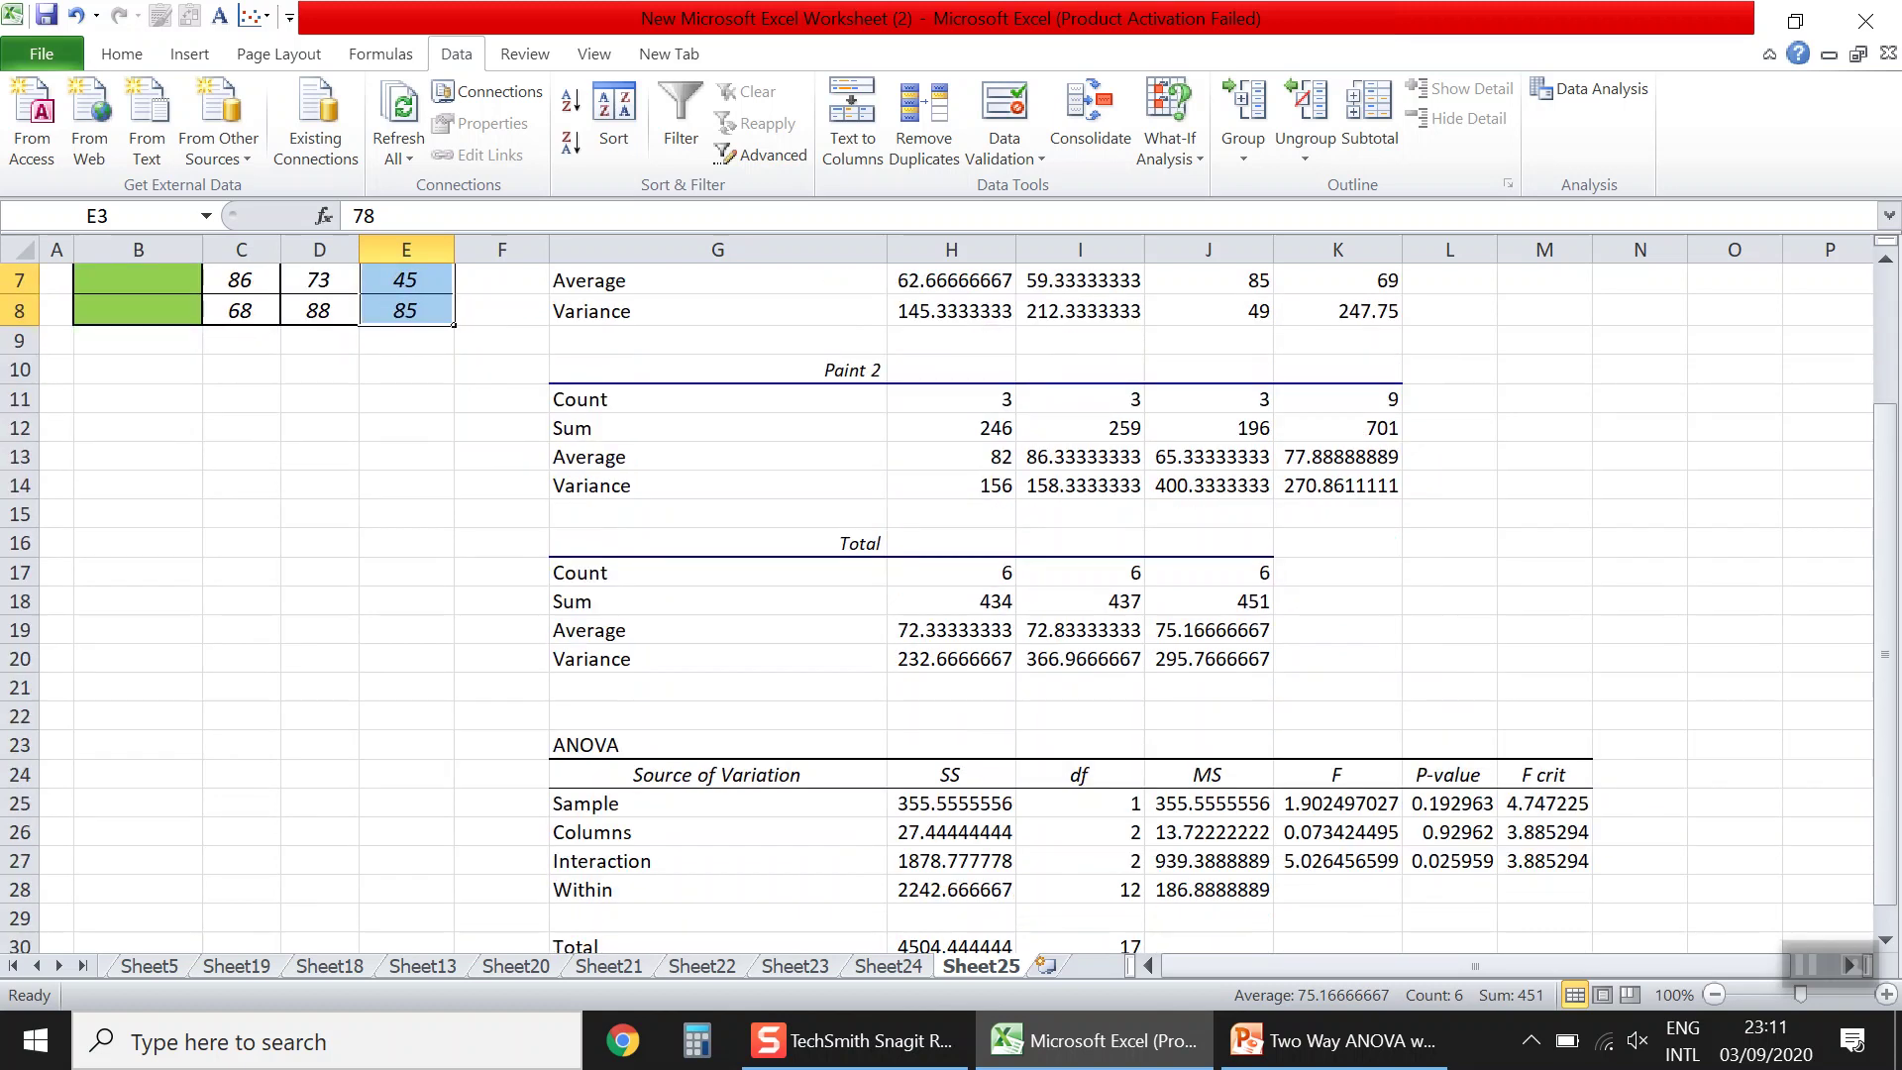
scroll(941, 594, down, 1)
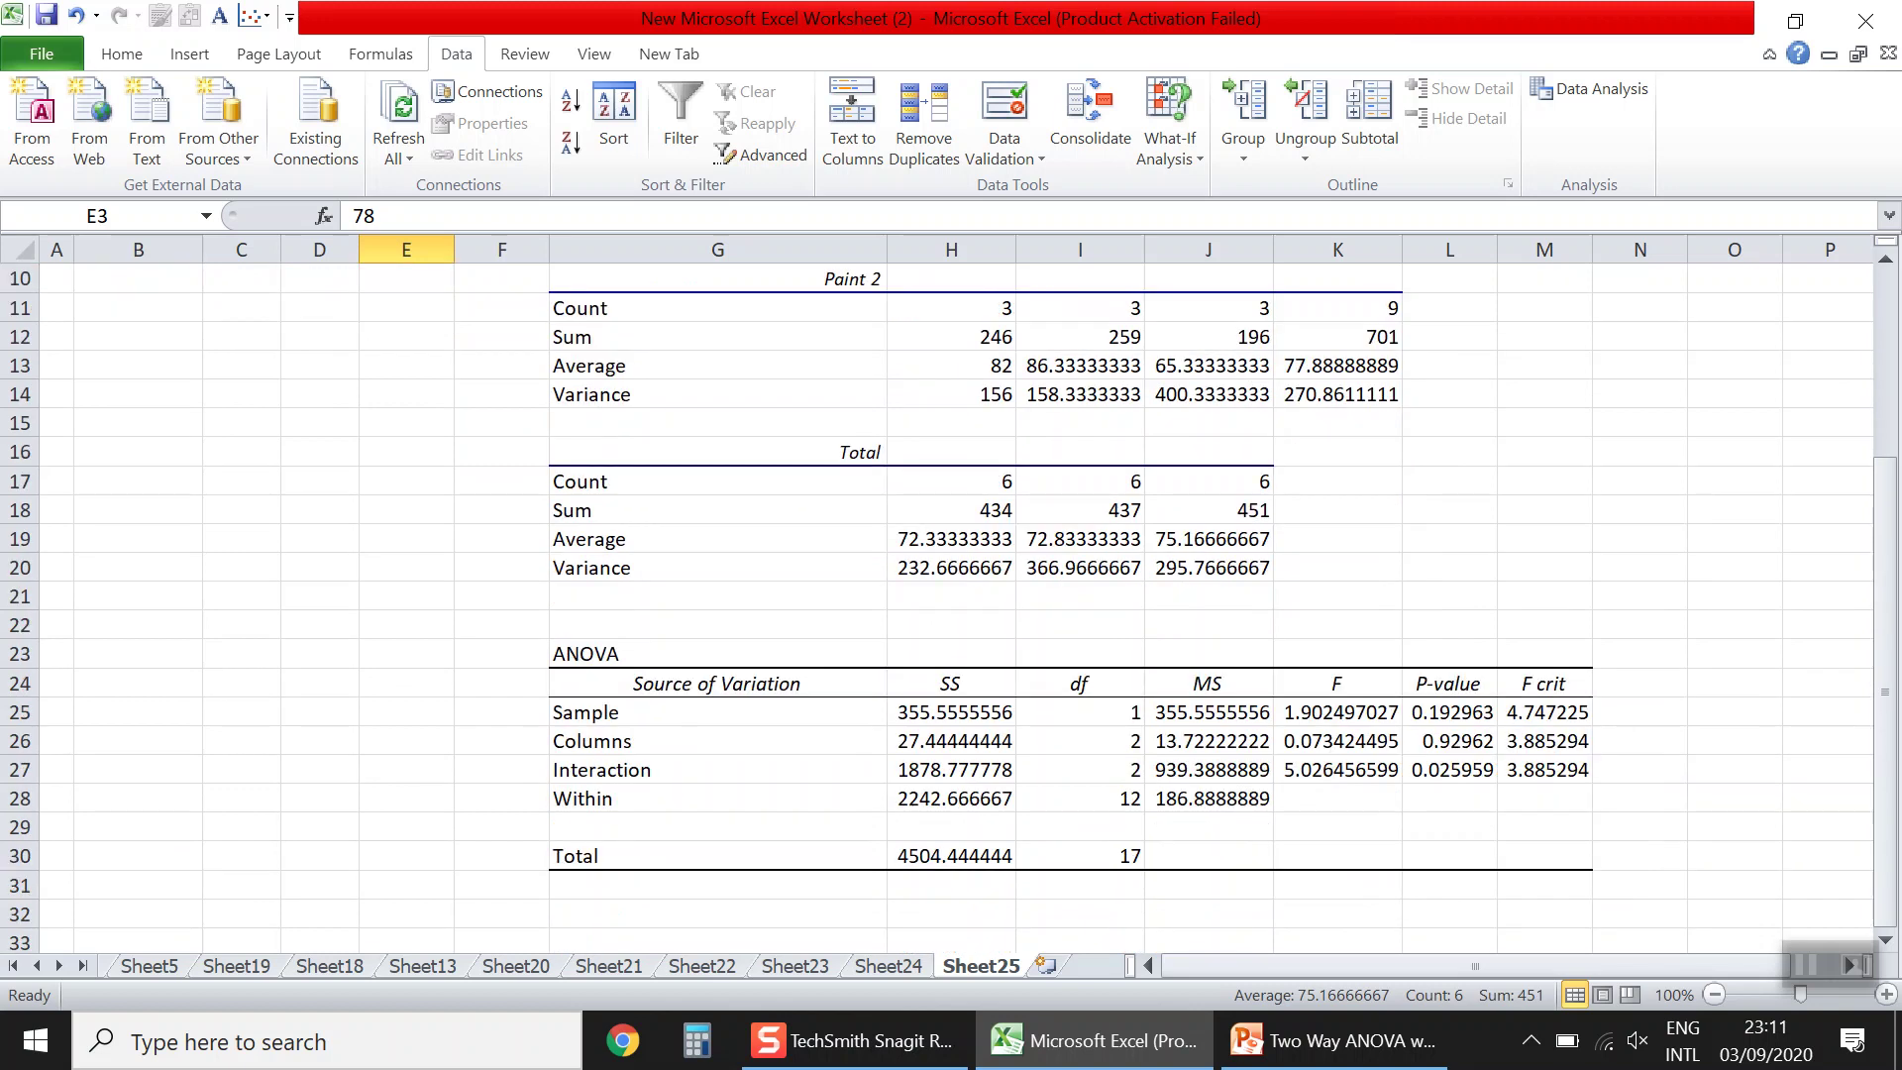
click(716, 653)
- Copy the drying time source table in B1:E8 for placement beside the ANOVA table
scroll(941, 594, up, 3)
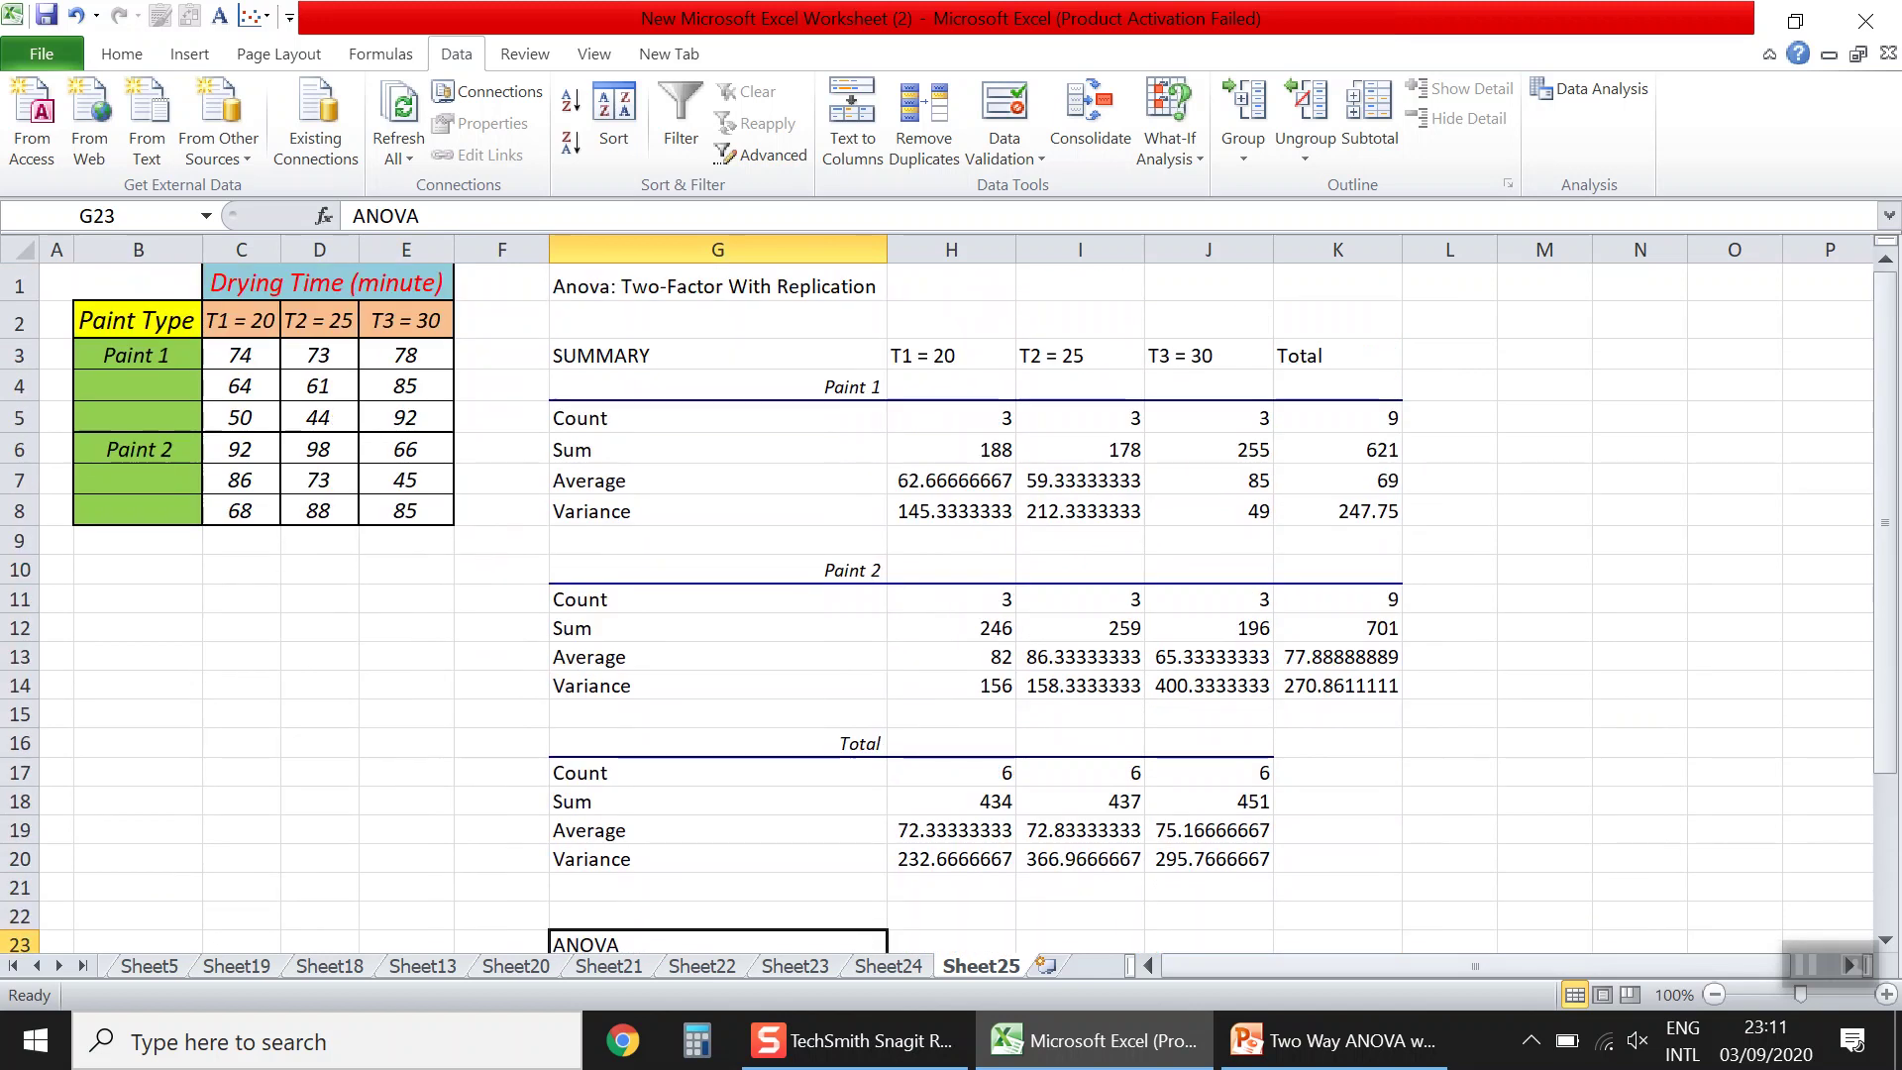
drag(139, 283, 406, 510)
right_click(332, 467)
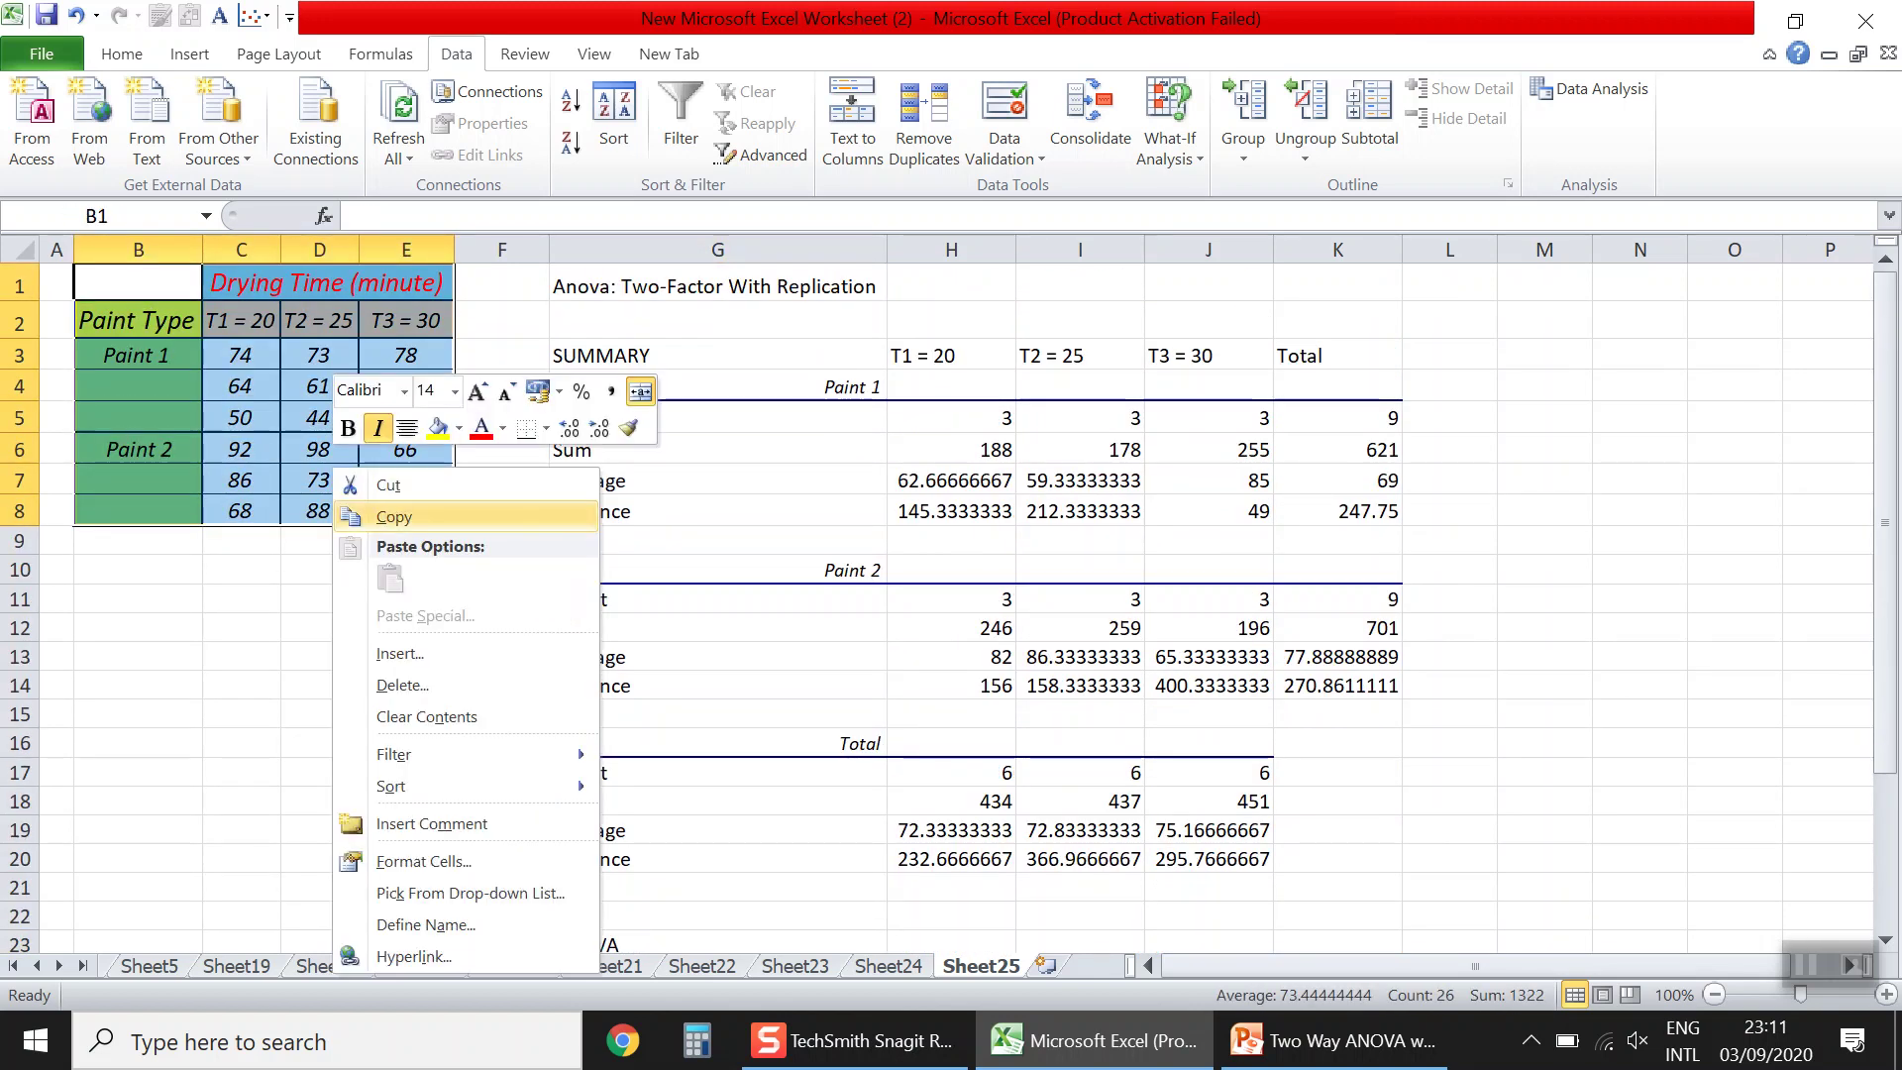
click(393, 516)
scroll(393, 516, down, 3)
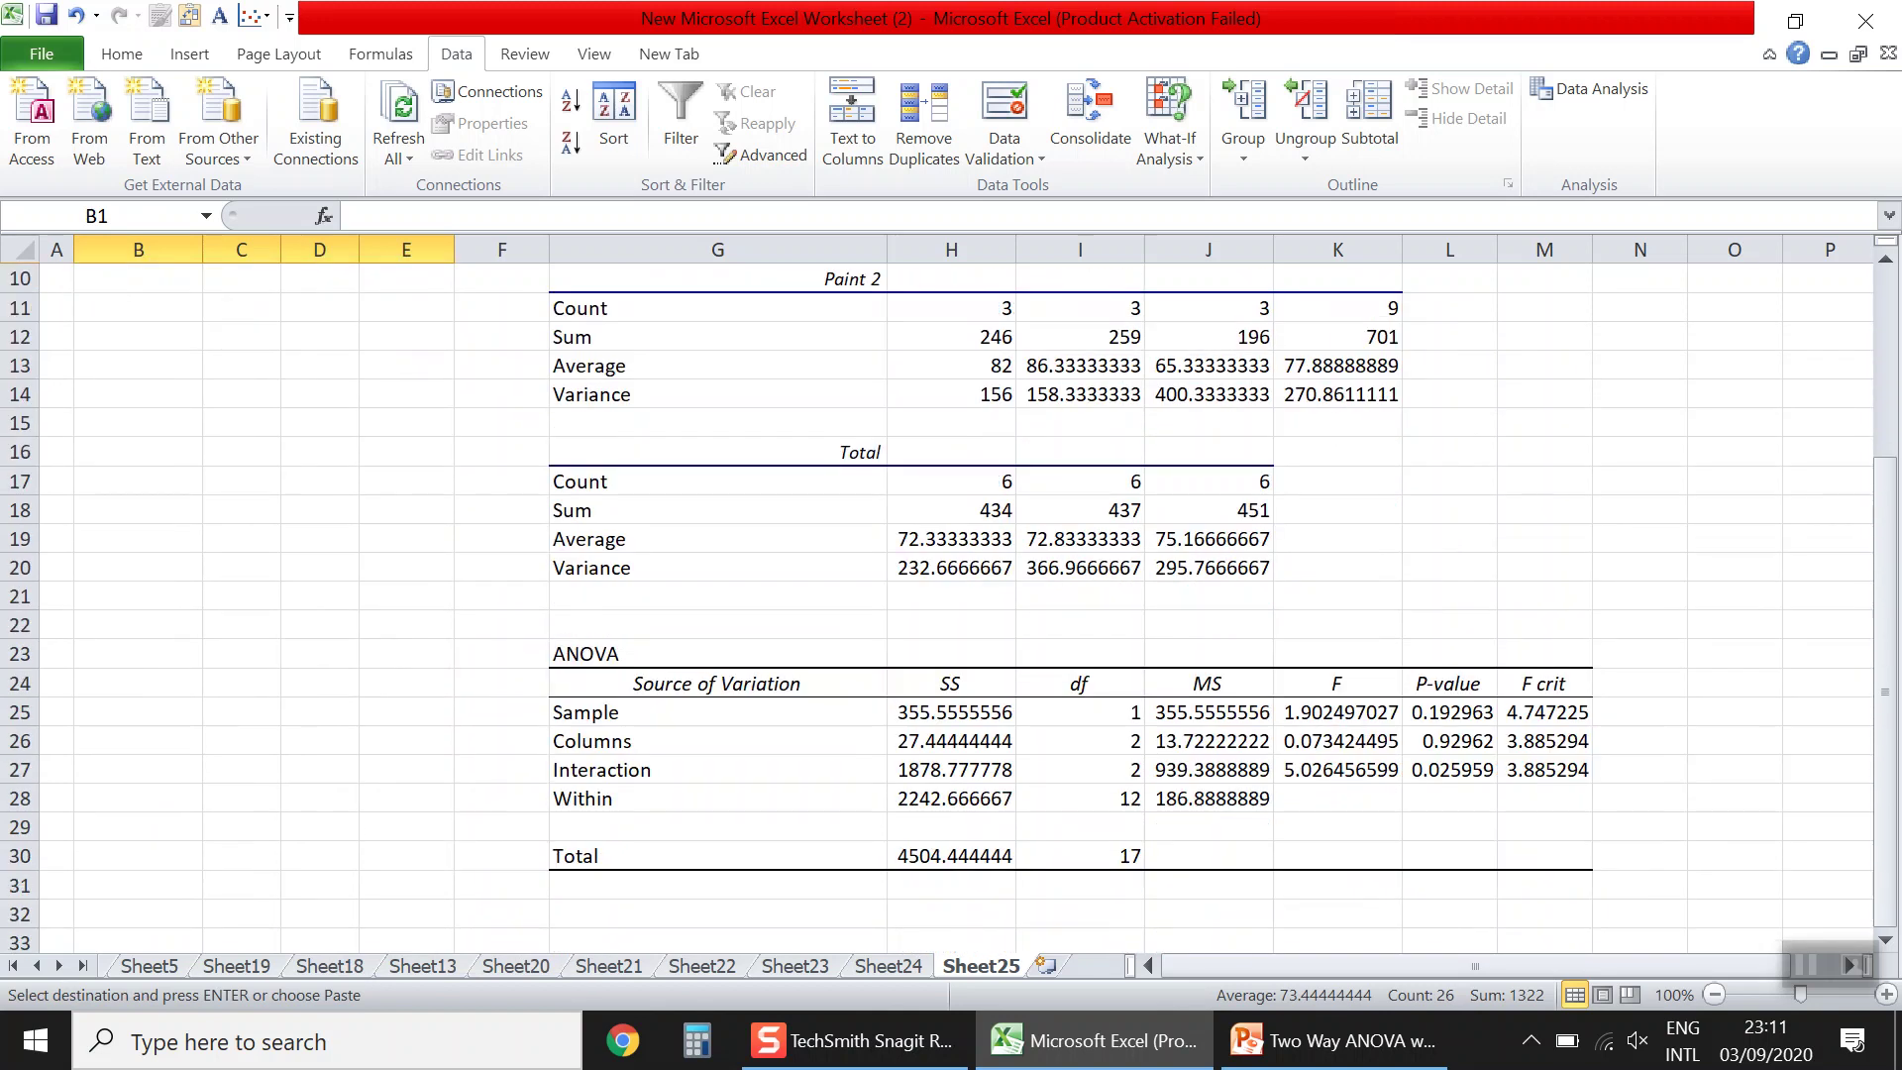
- Try pasting the copied drying time table as values only at B24, and undo the paste
click(109, 686)
right_click(109, 691)
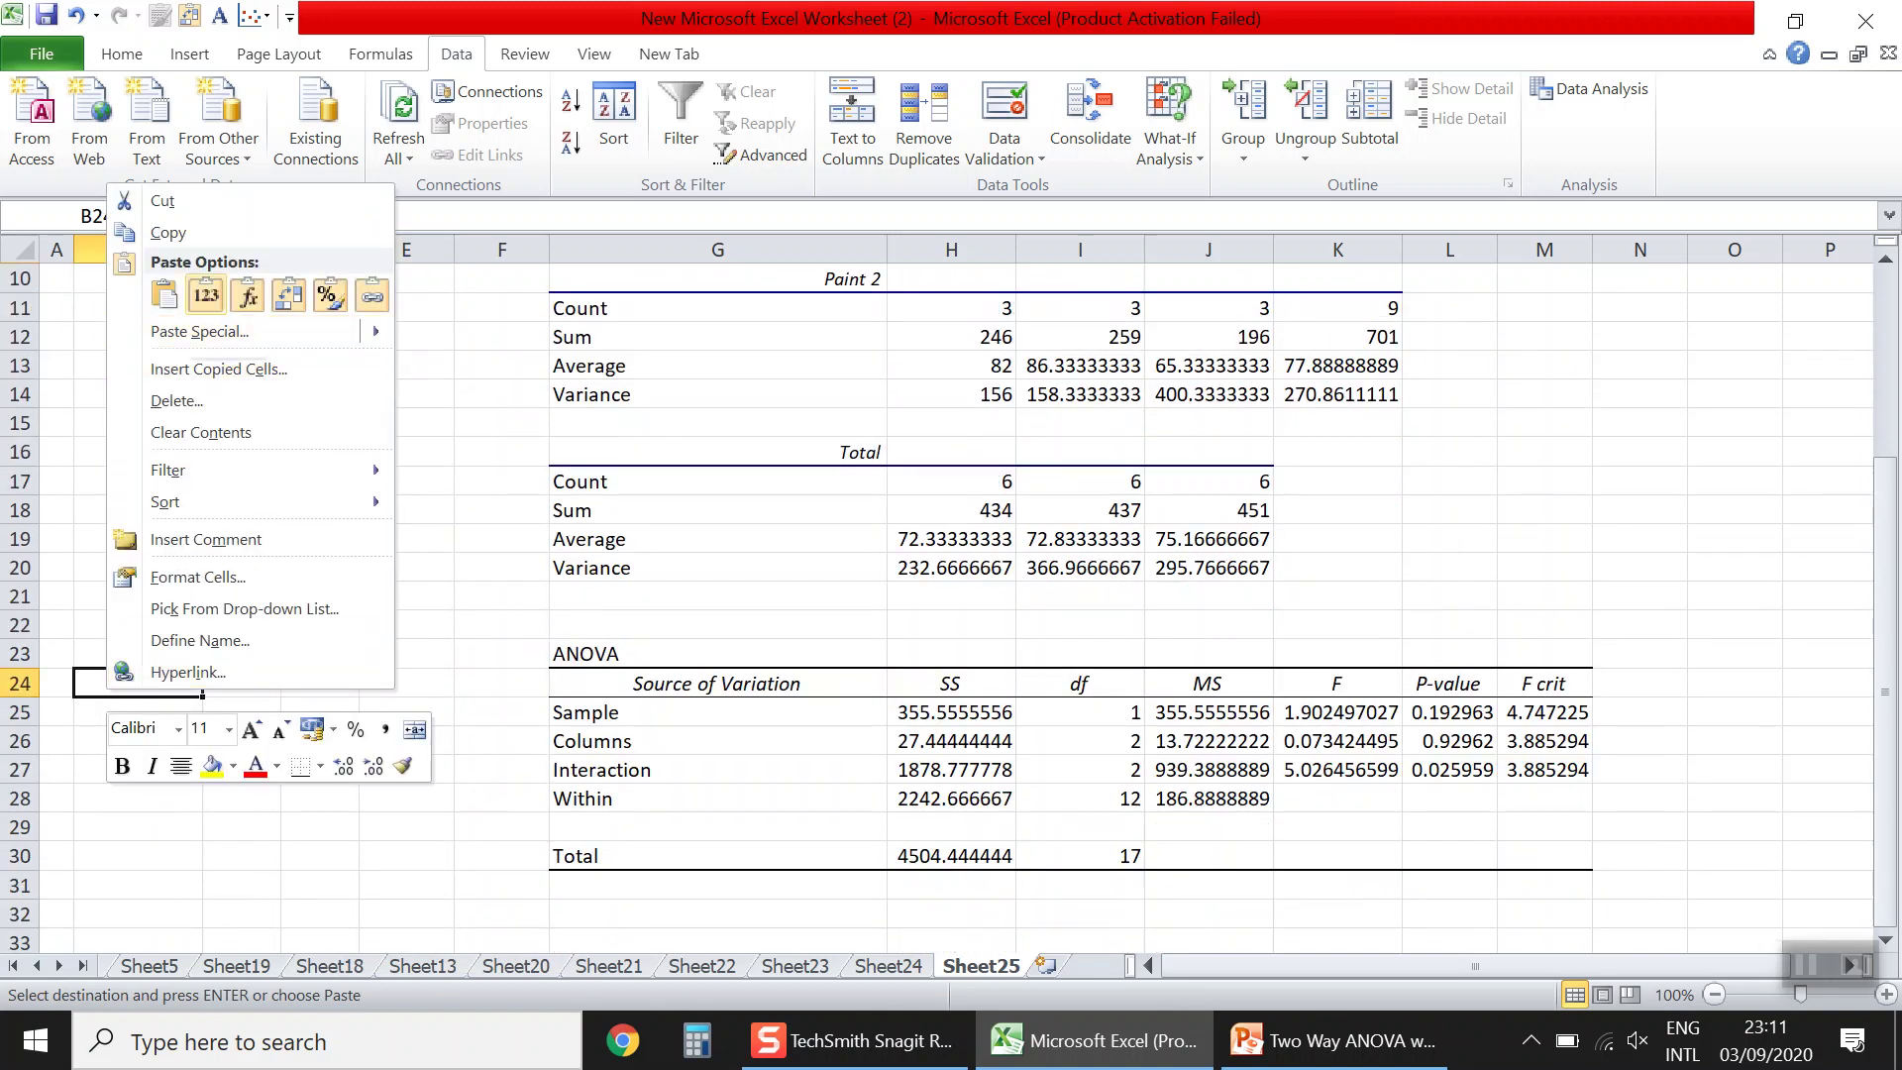
click(206, 294)
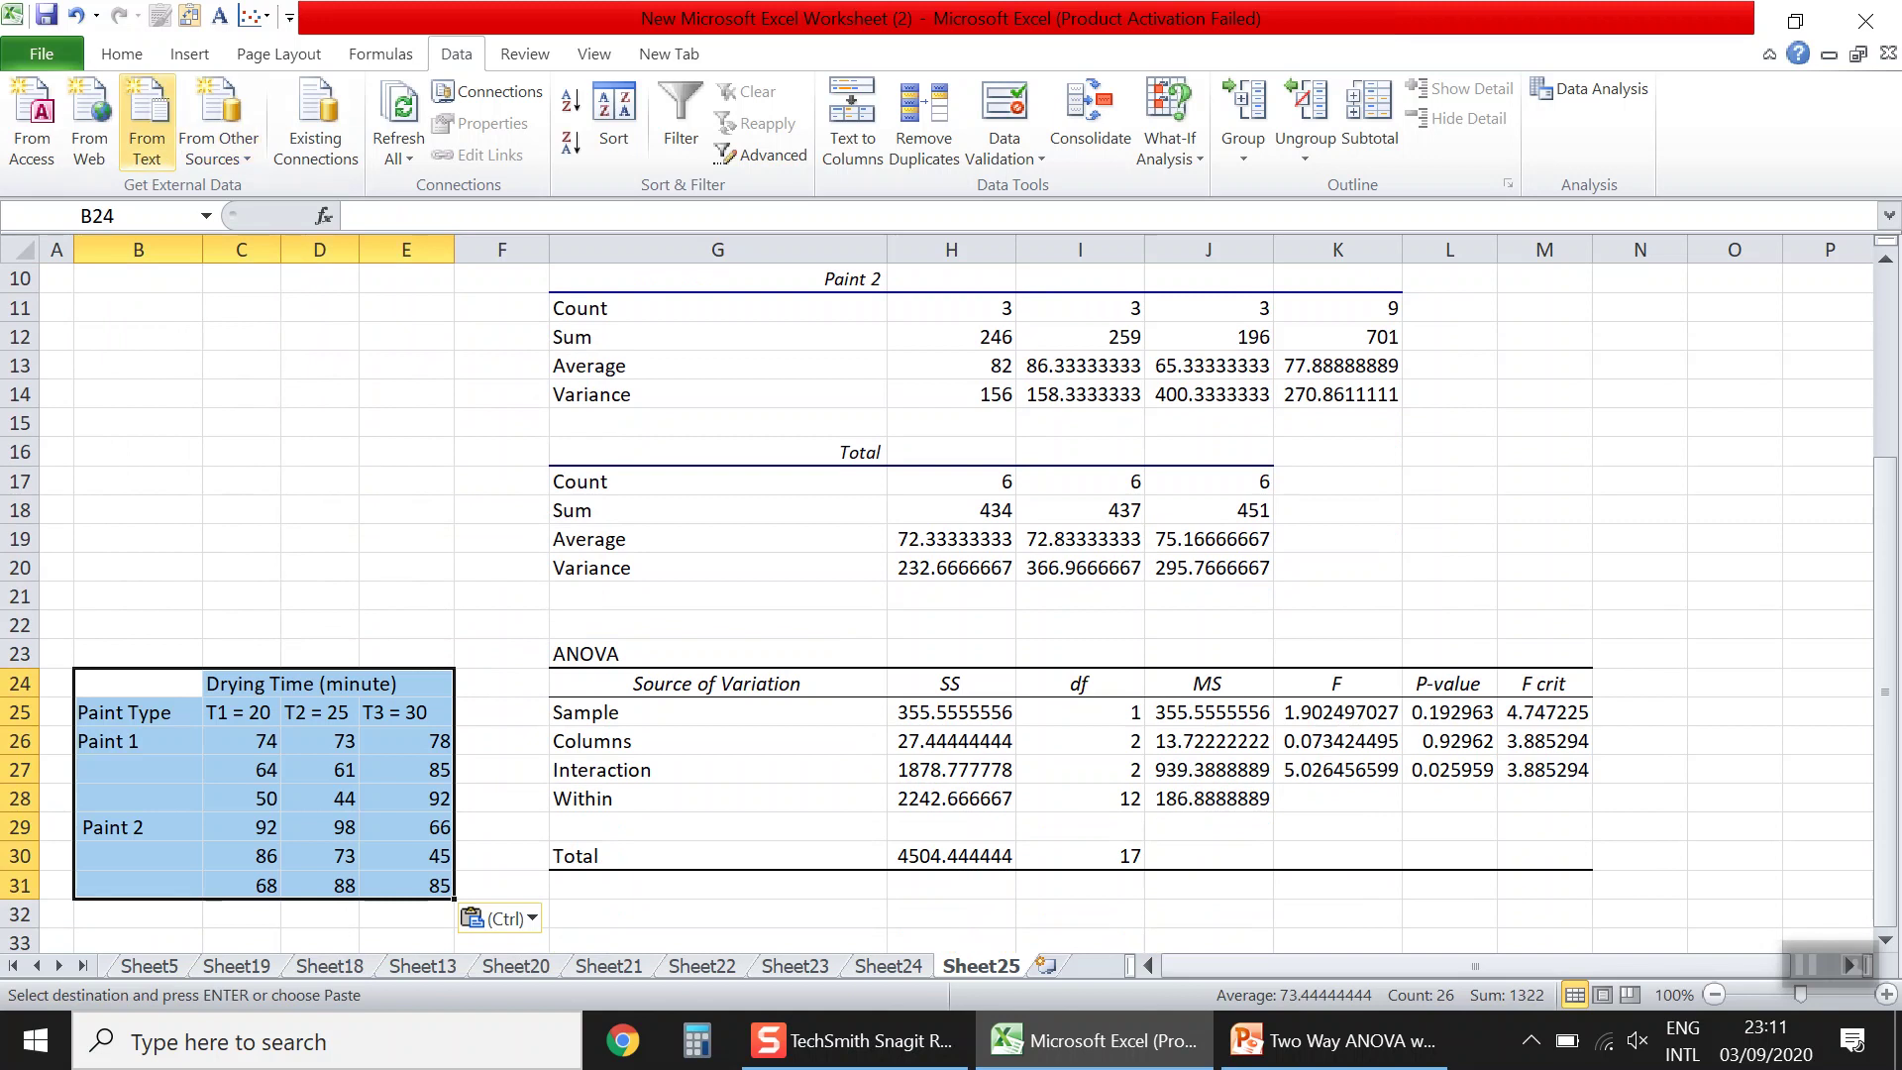
click(75, 15)
- Paste the copied drying time table with its formatting at B24, beside the ANOVA table
click(158, 684)
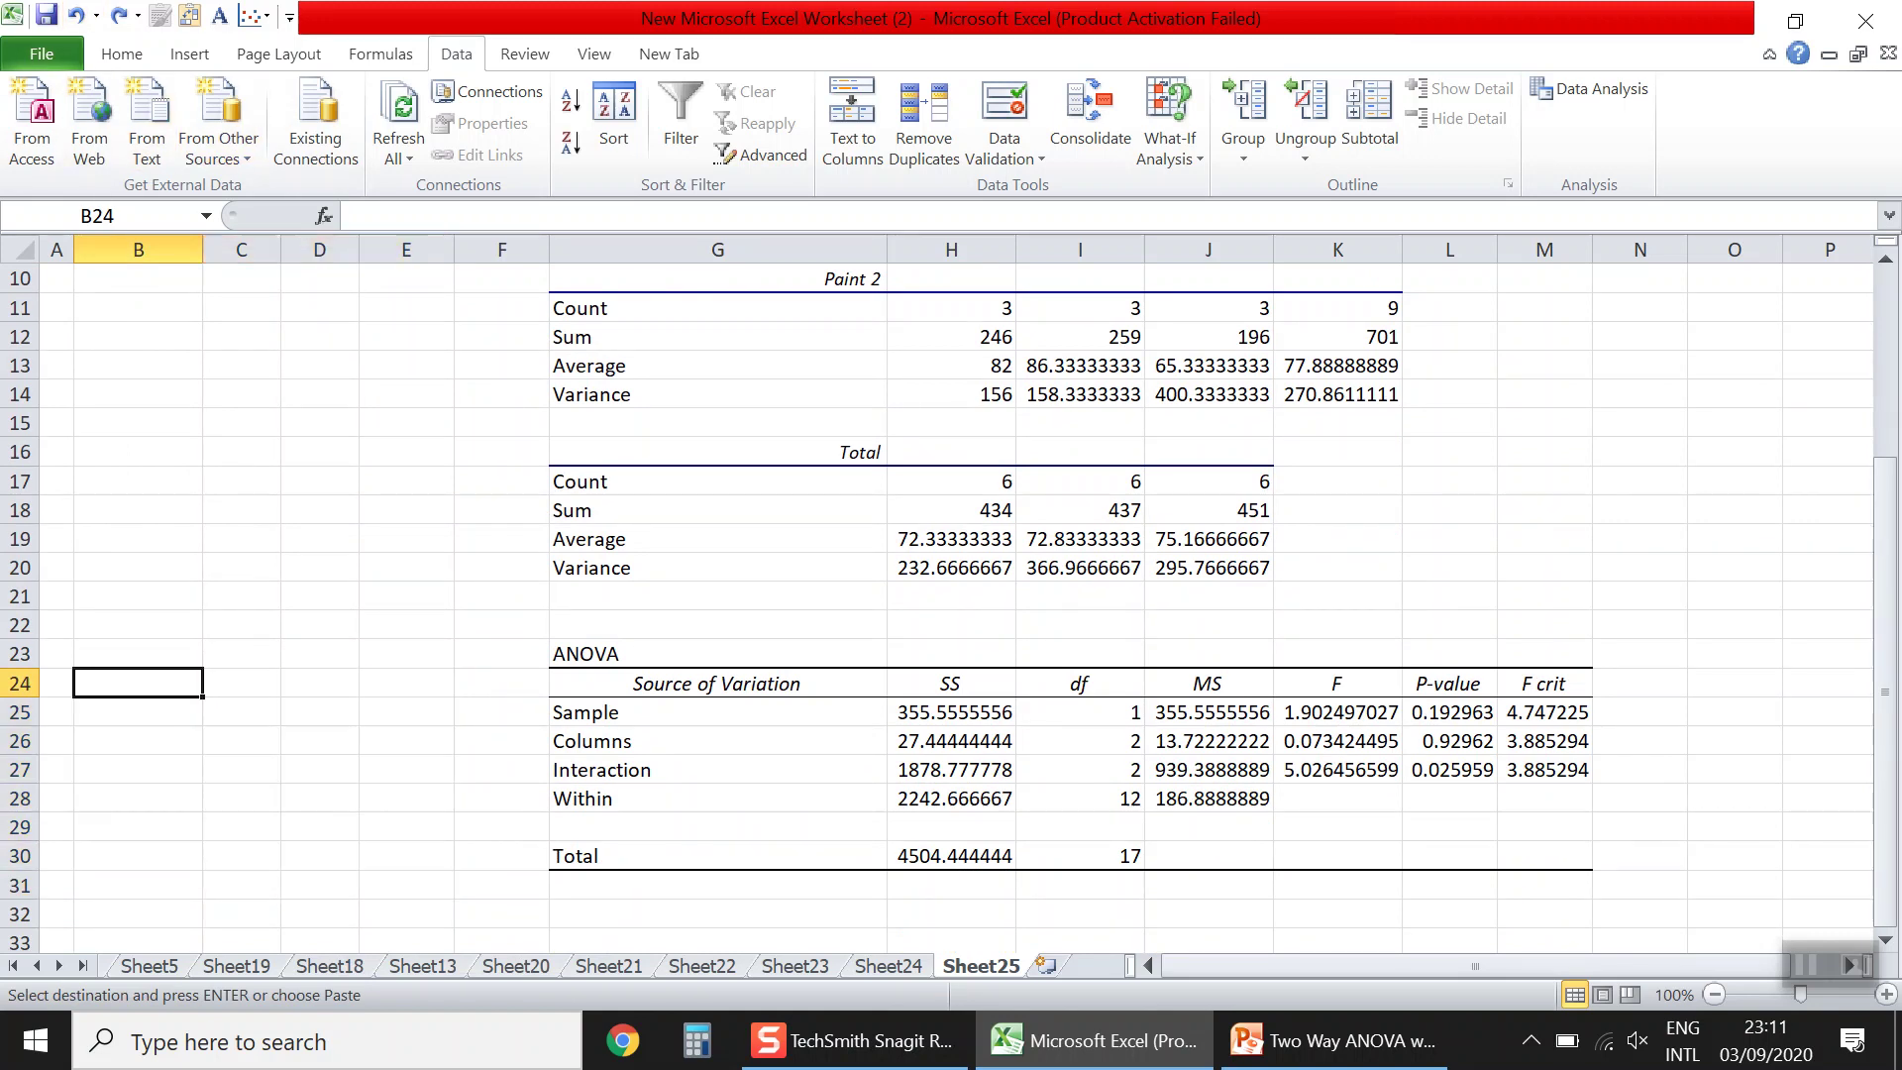
right_click(158, 684)
click(215, 287)
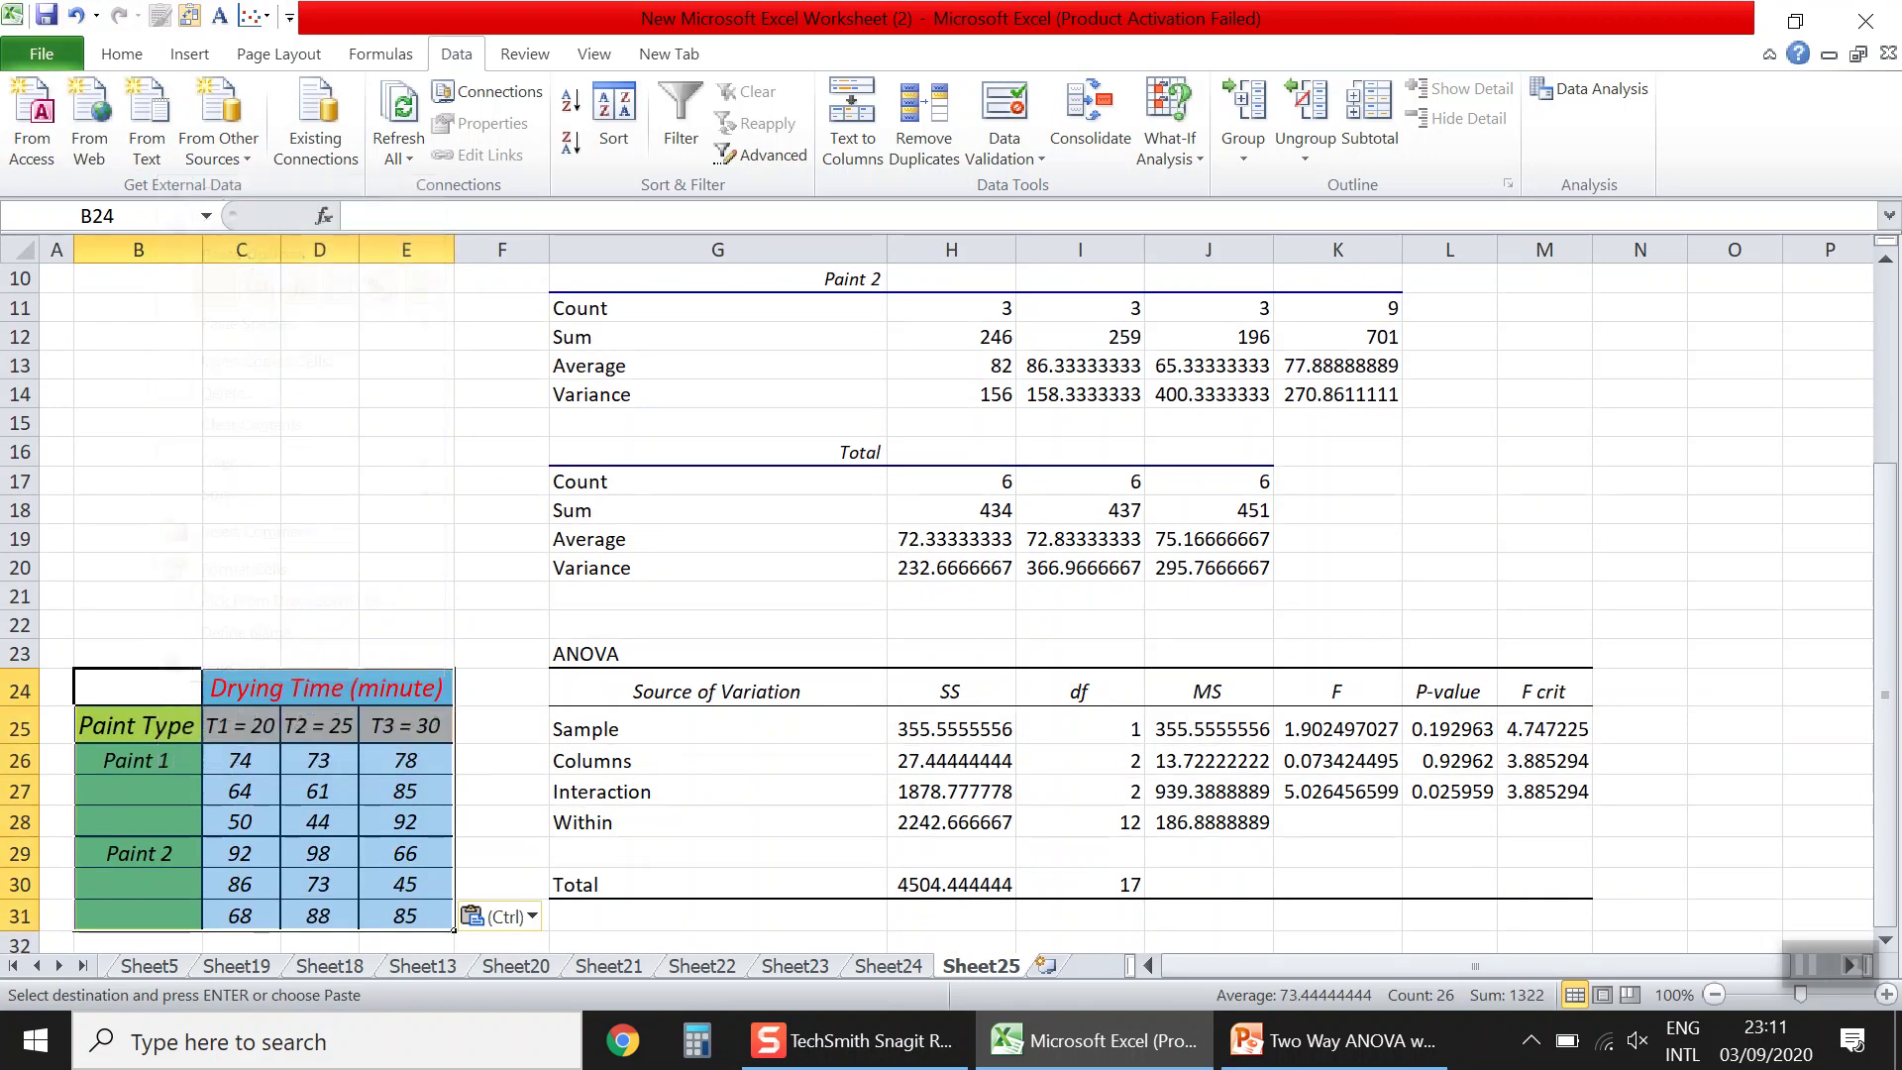
click(241, 480)
scroll(949, 612, down, 1)
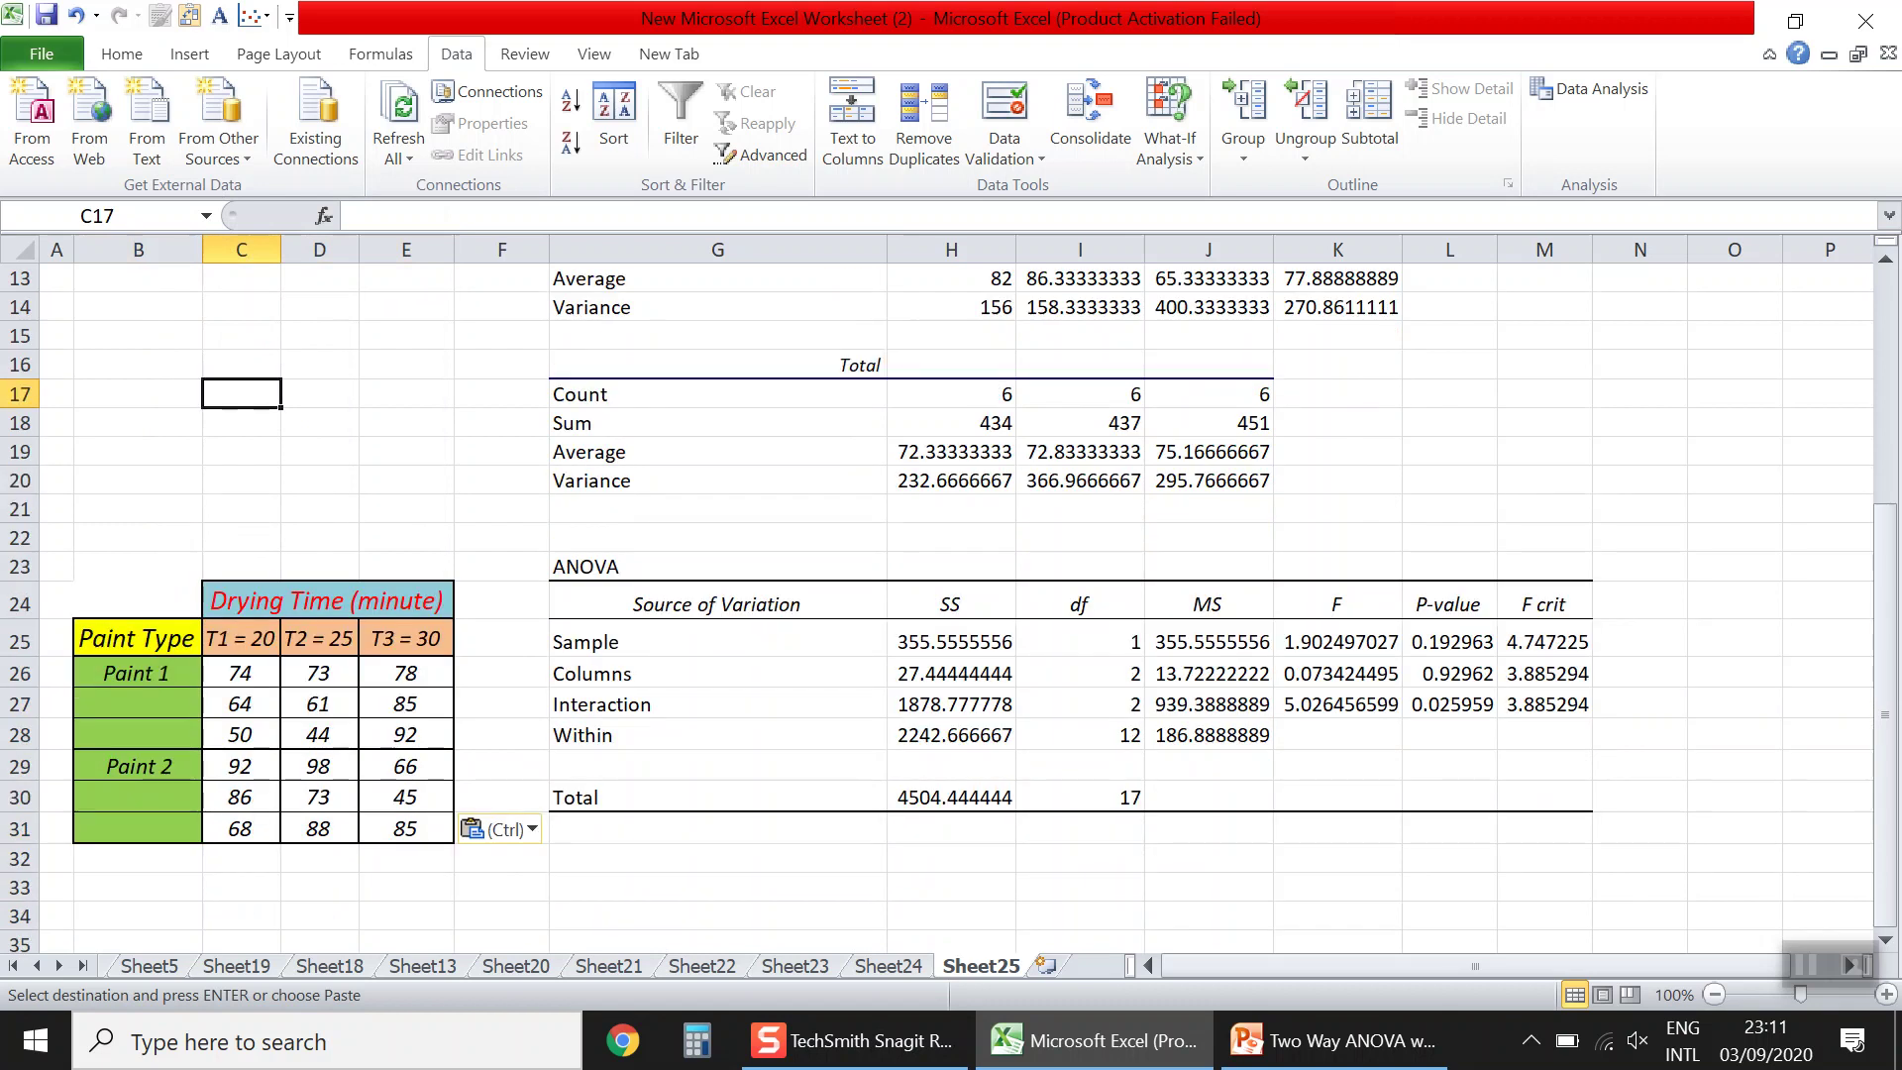
- Examine the ANOVA table's title, its Source of Variation heading and the Sample entry
click(949, 887)
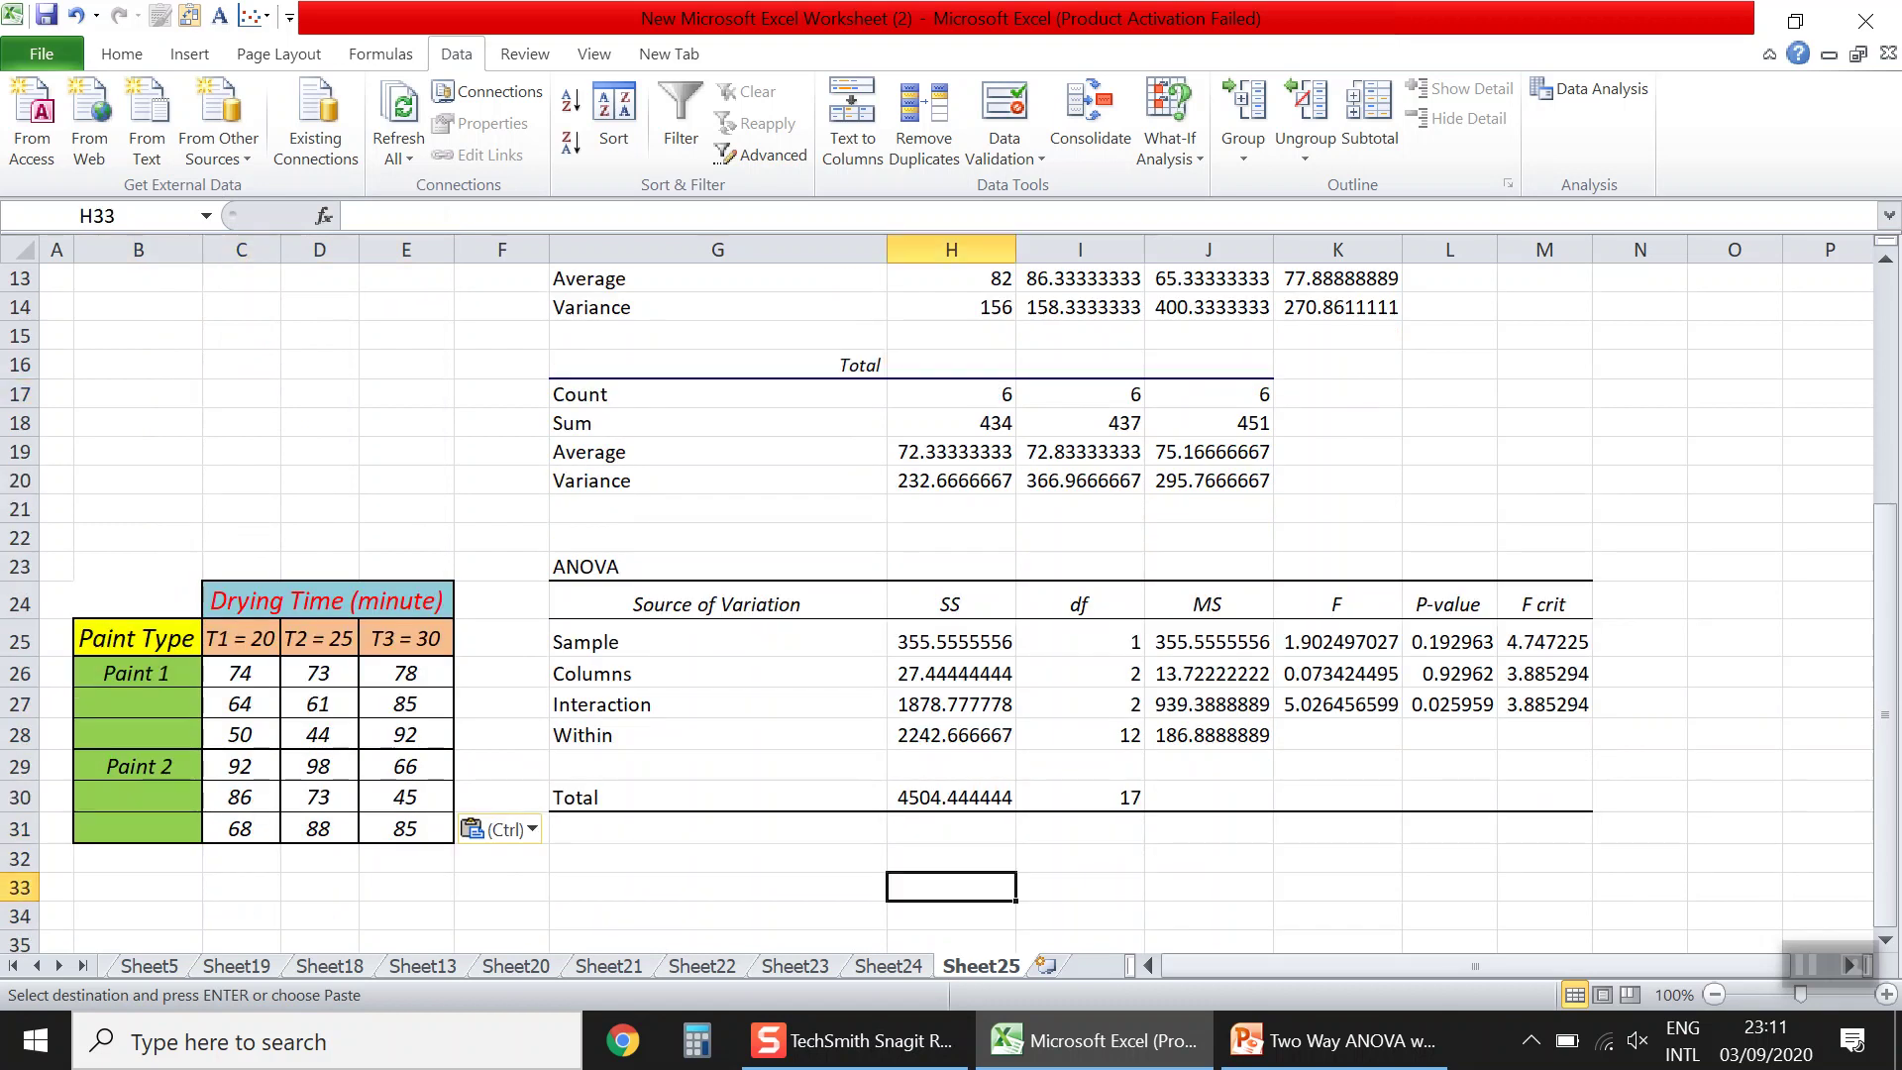
click(716, 565)
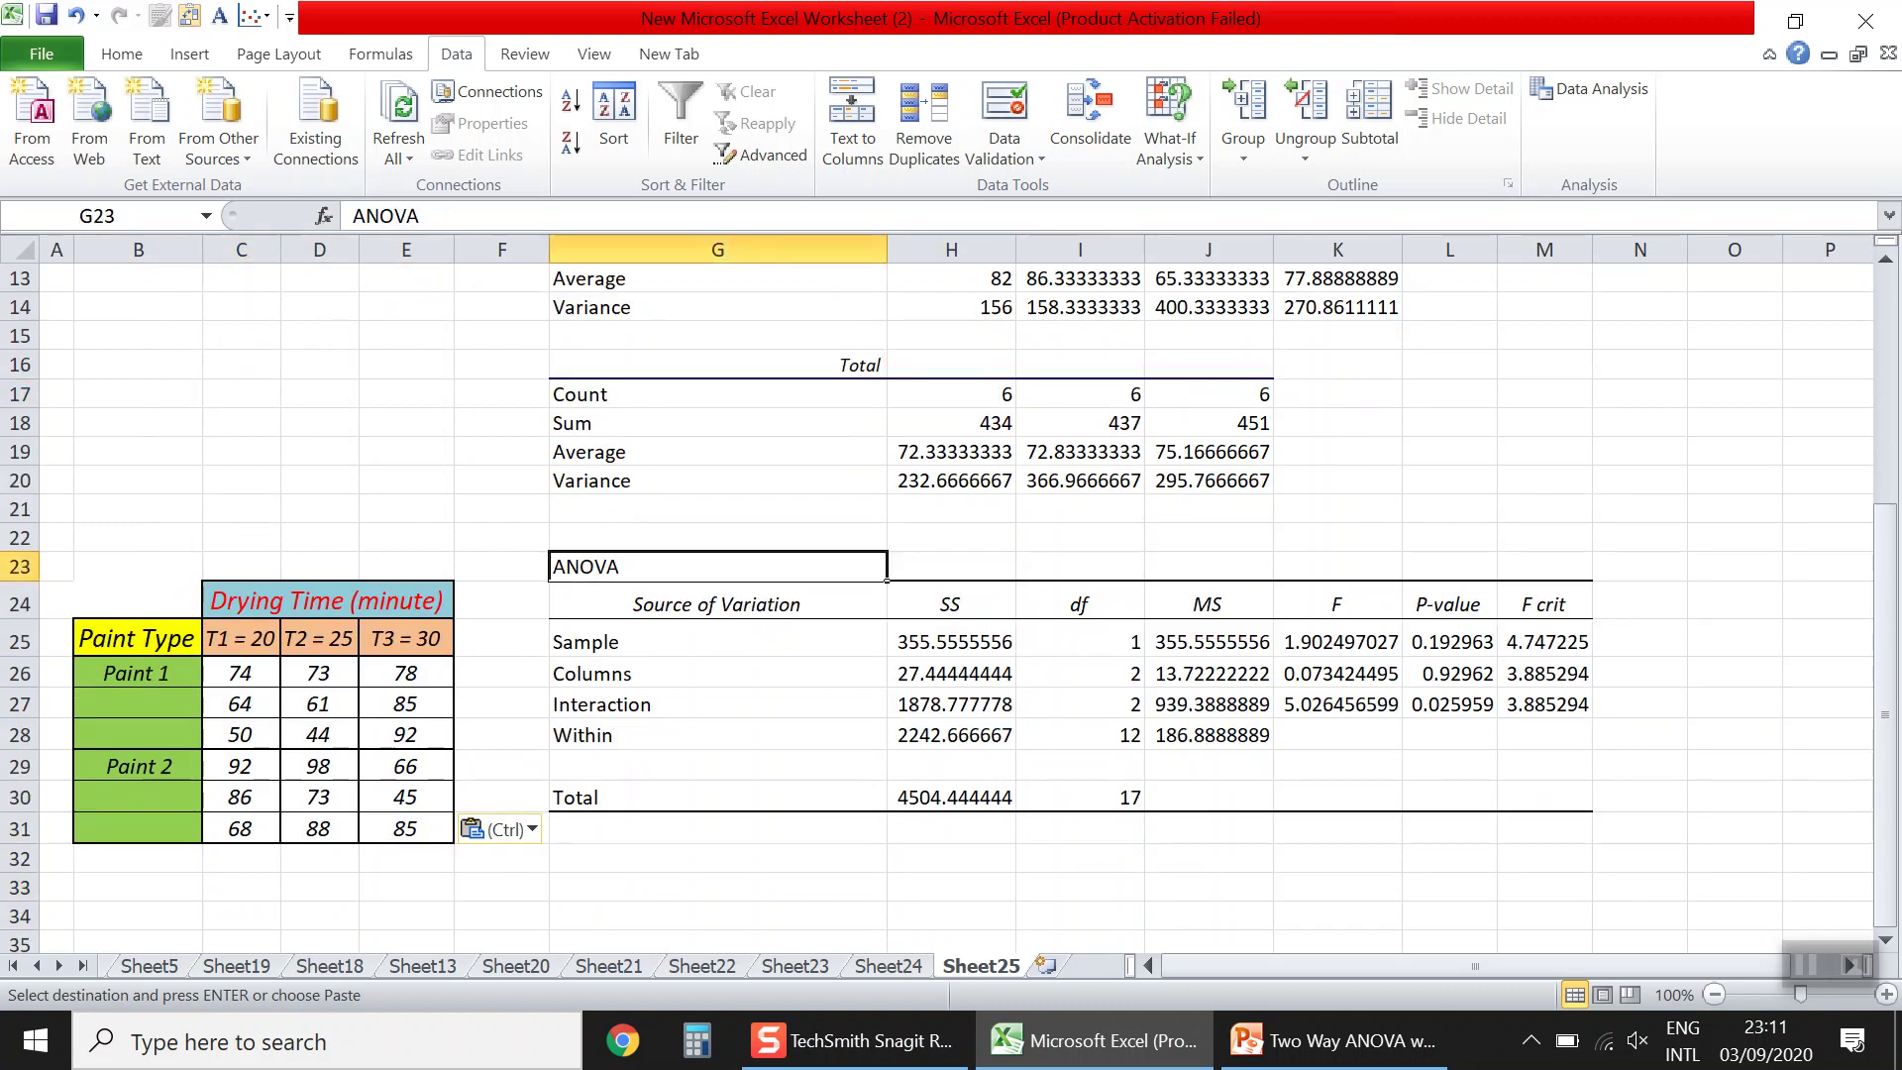
click(716, 602)
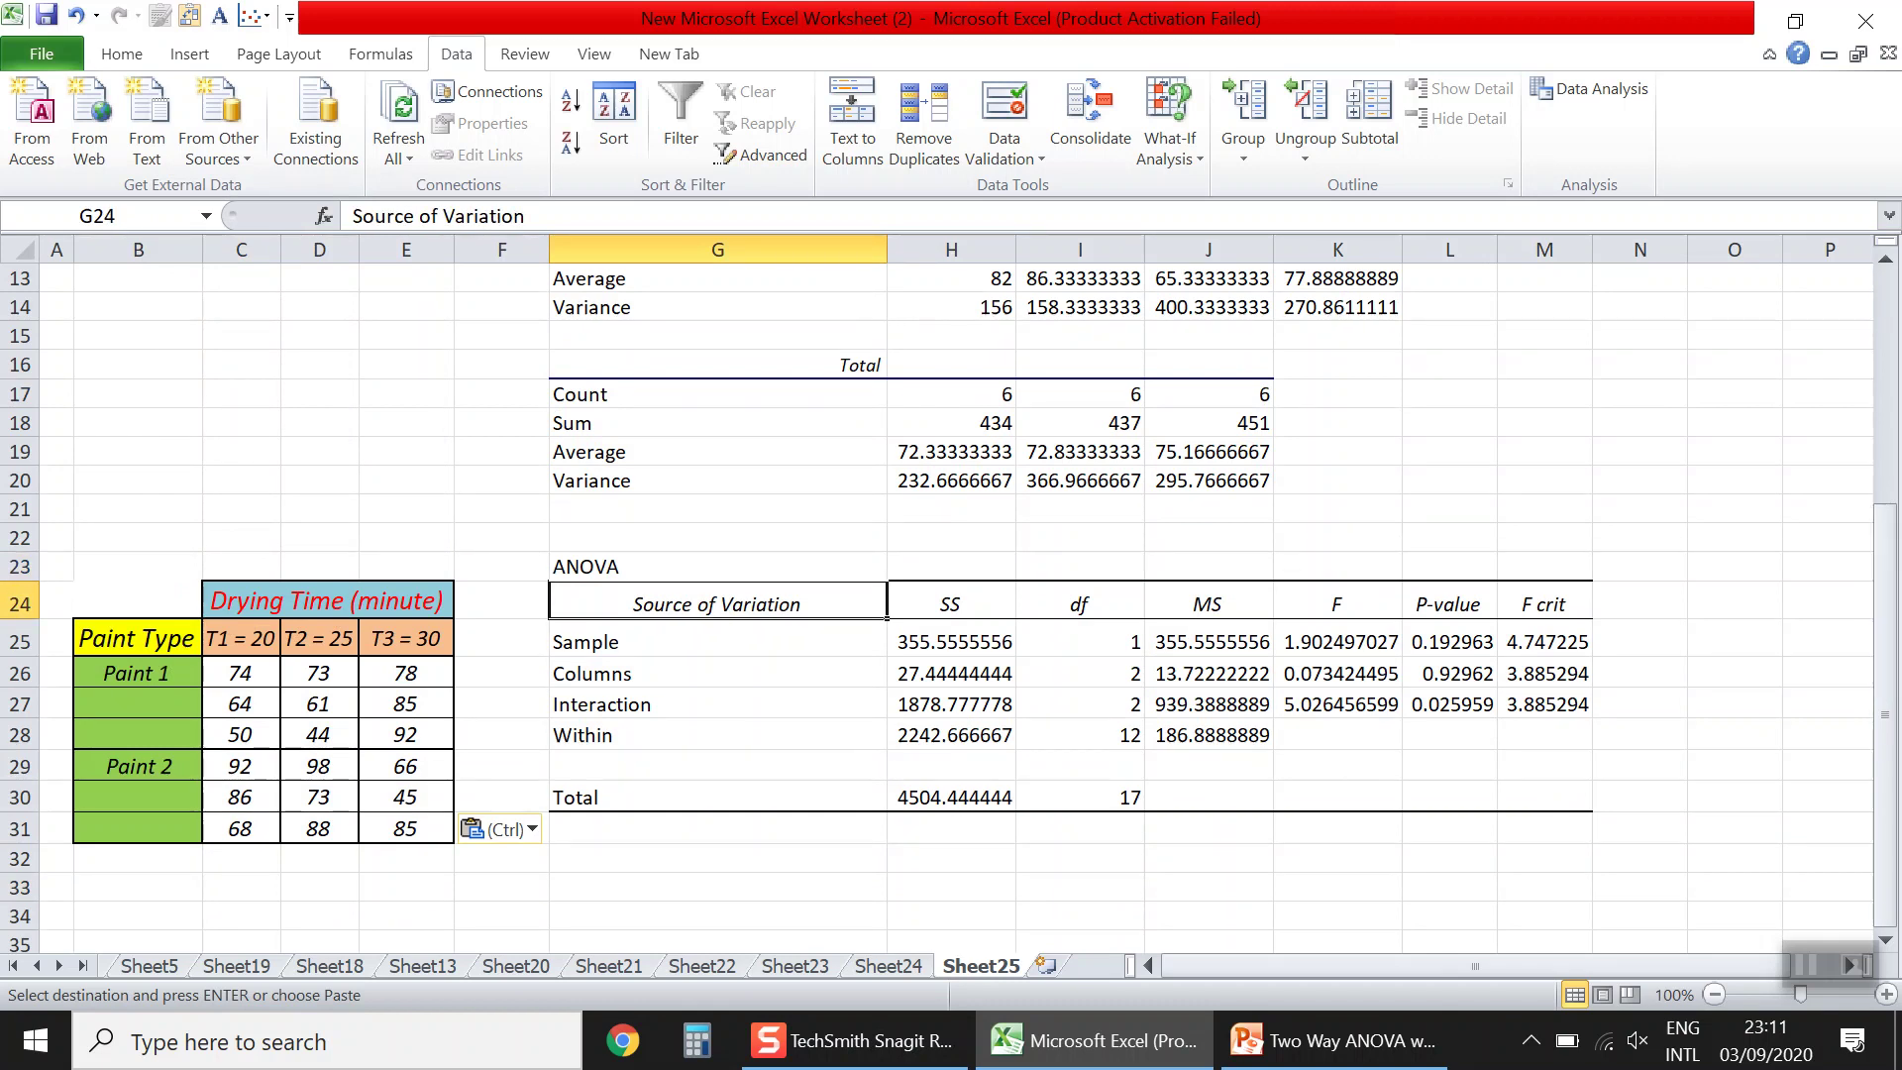
click(716, 641)
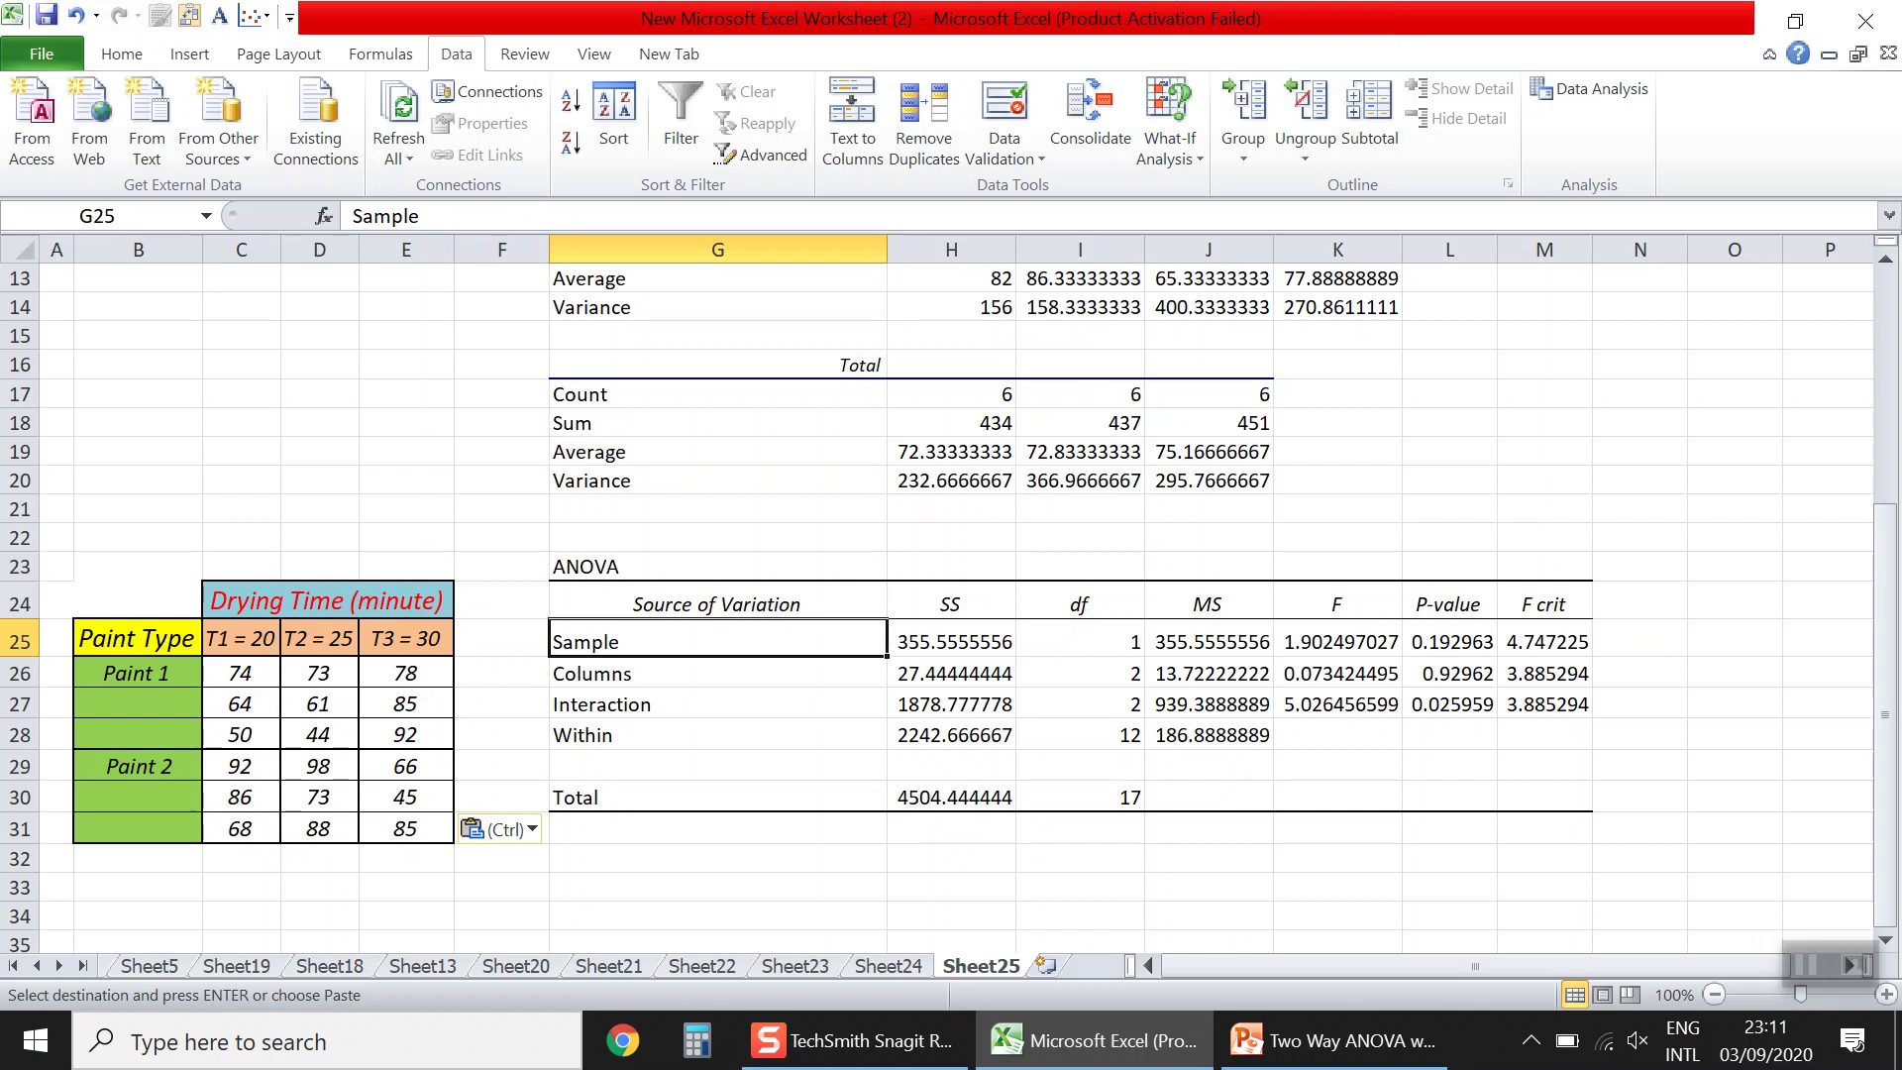
- Relabel the ANOVA table's Sample row as "Sample (Paint)" and its Columns row as "Columns (Drying Times)"
key(F2)
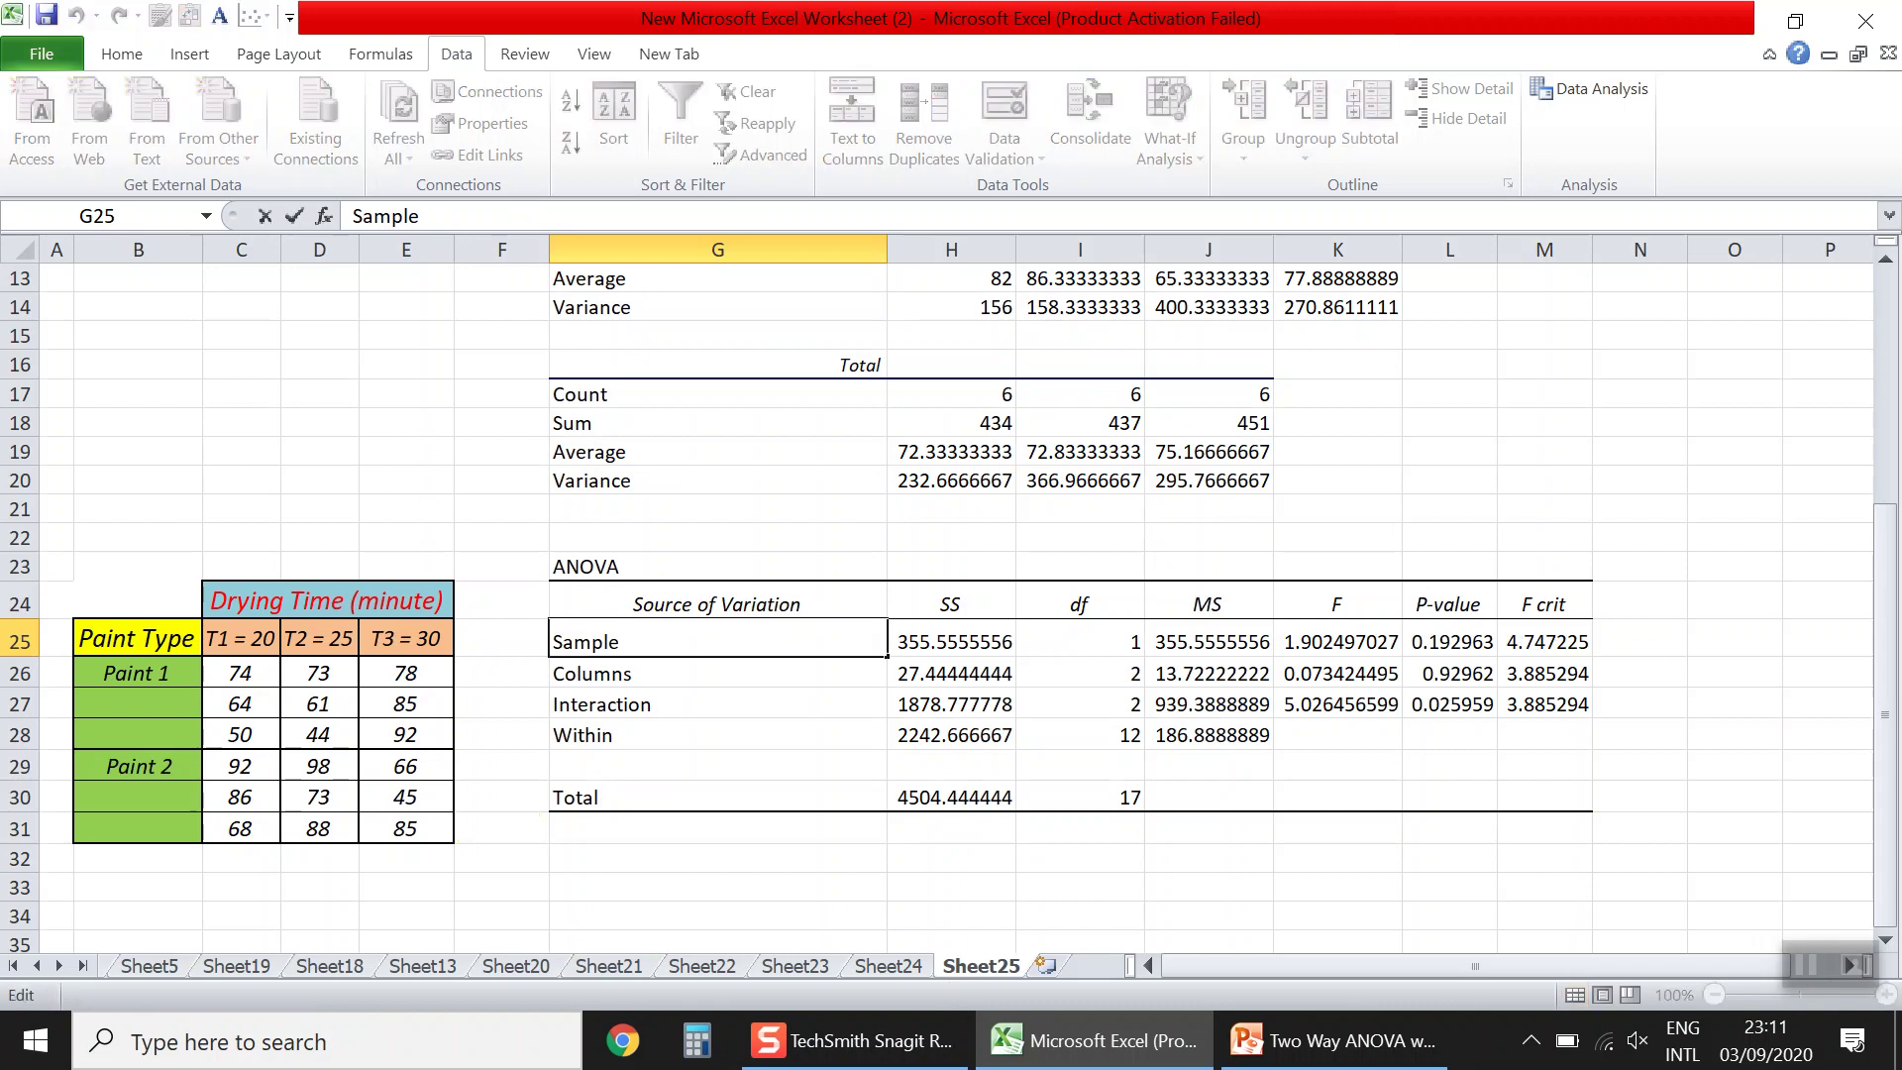
text((Paint))
key(Return)
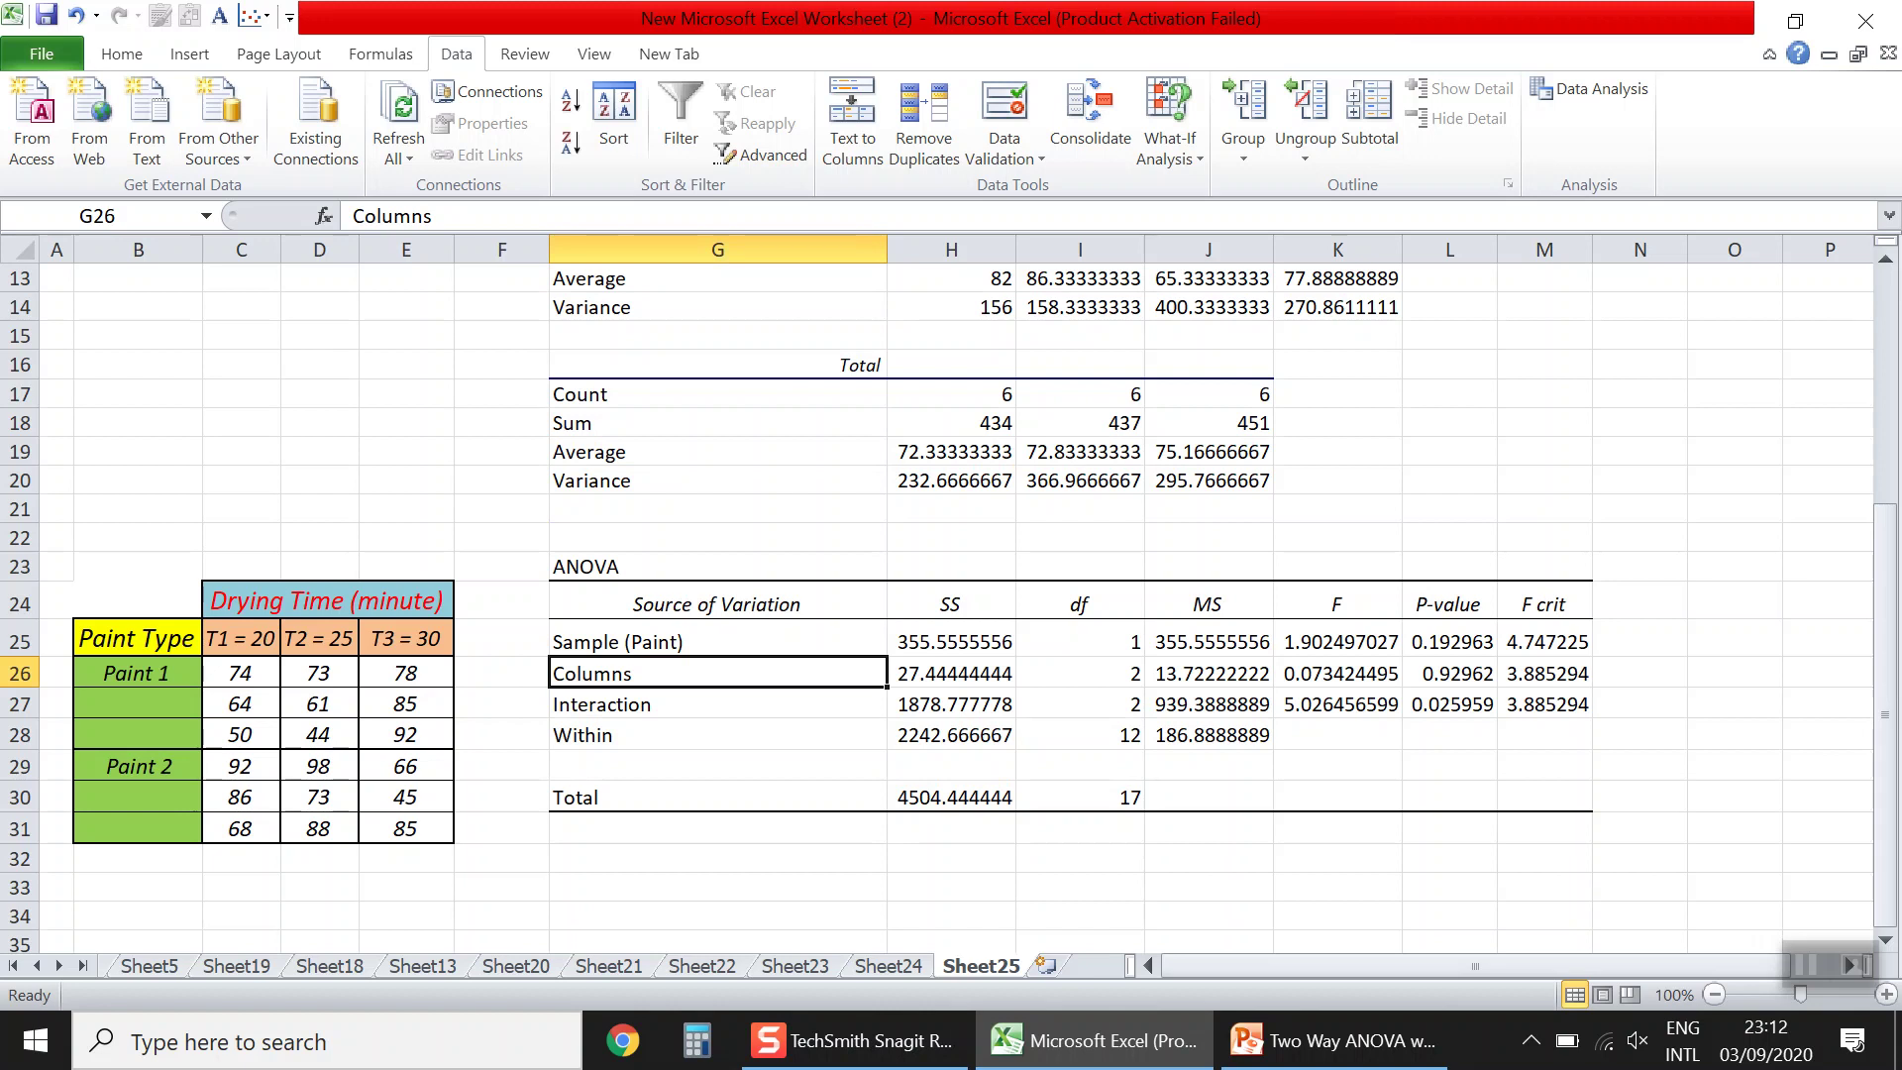
key(F2)
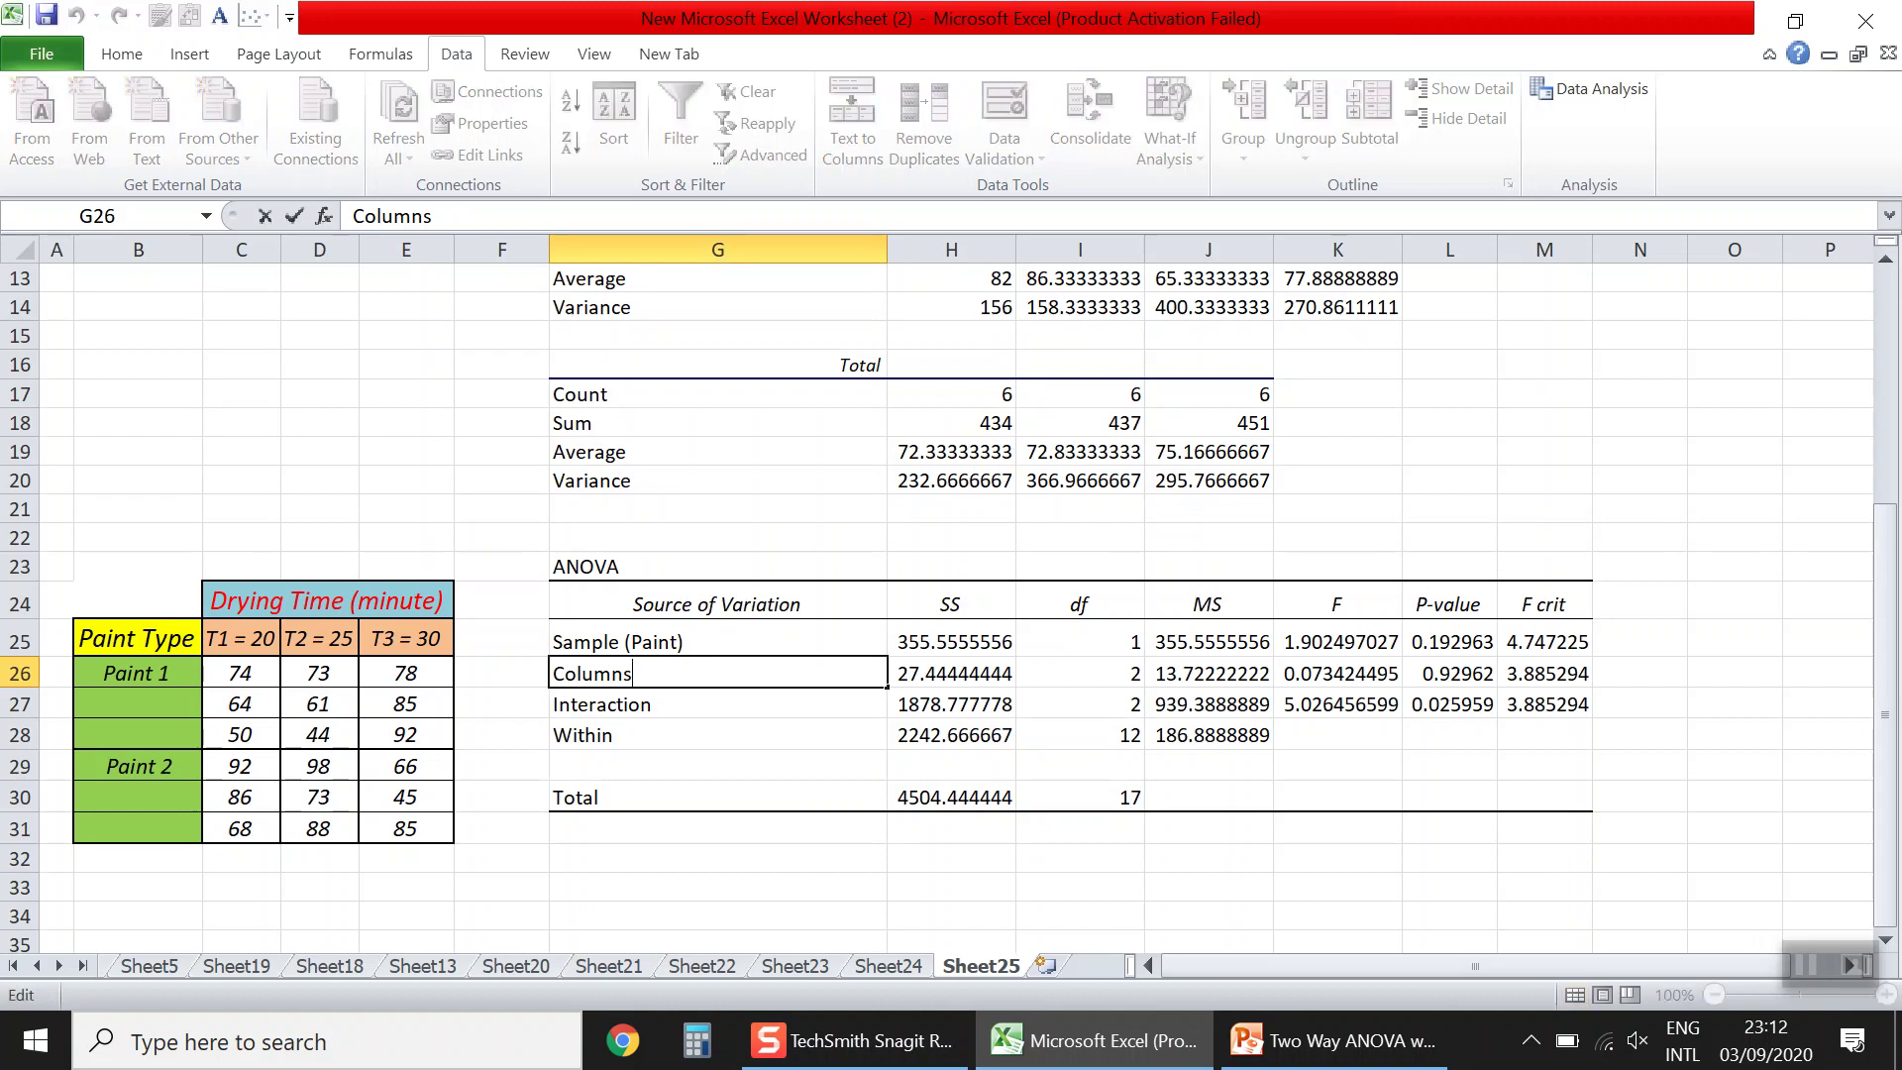
text((Drying Times)
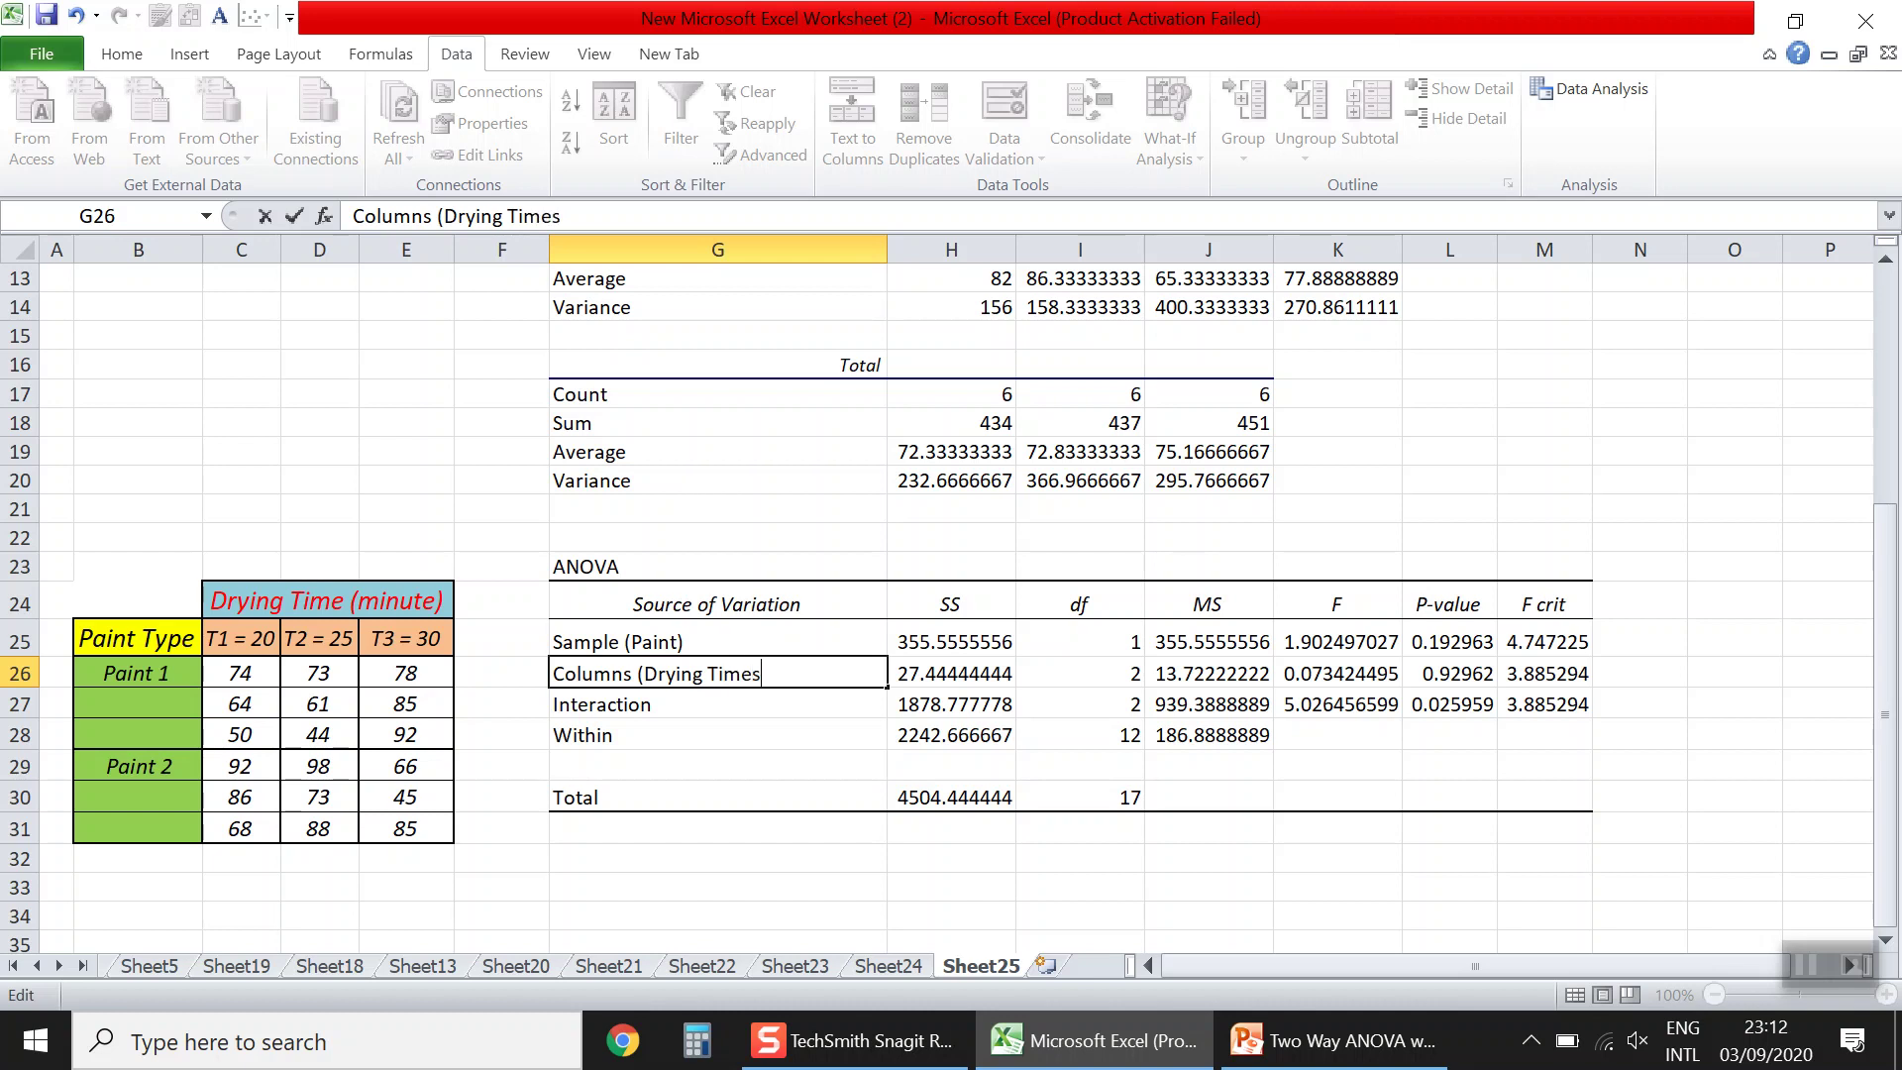
text())
click(717, 640)
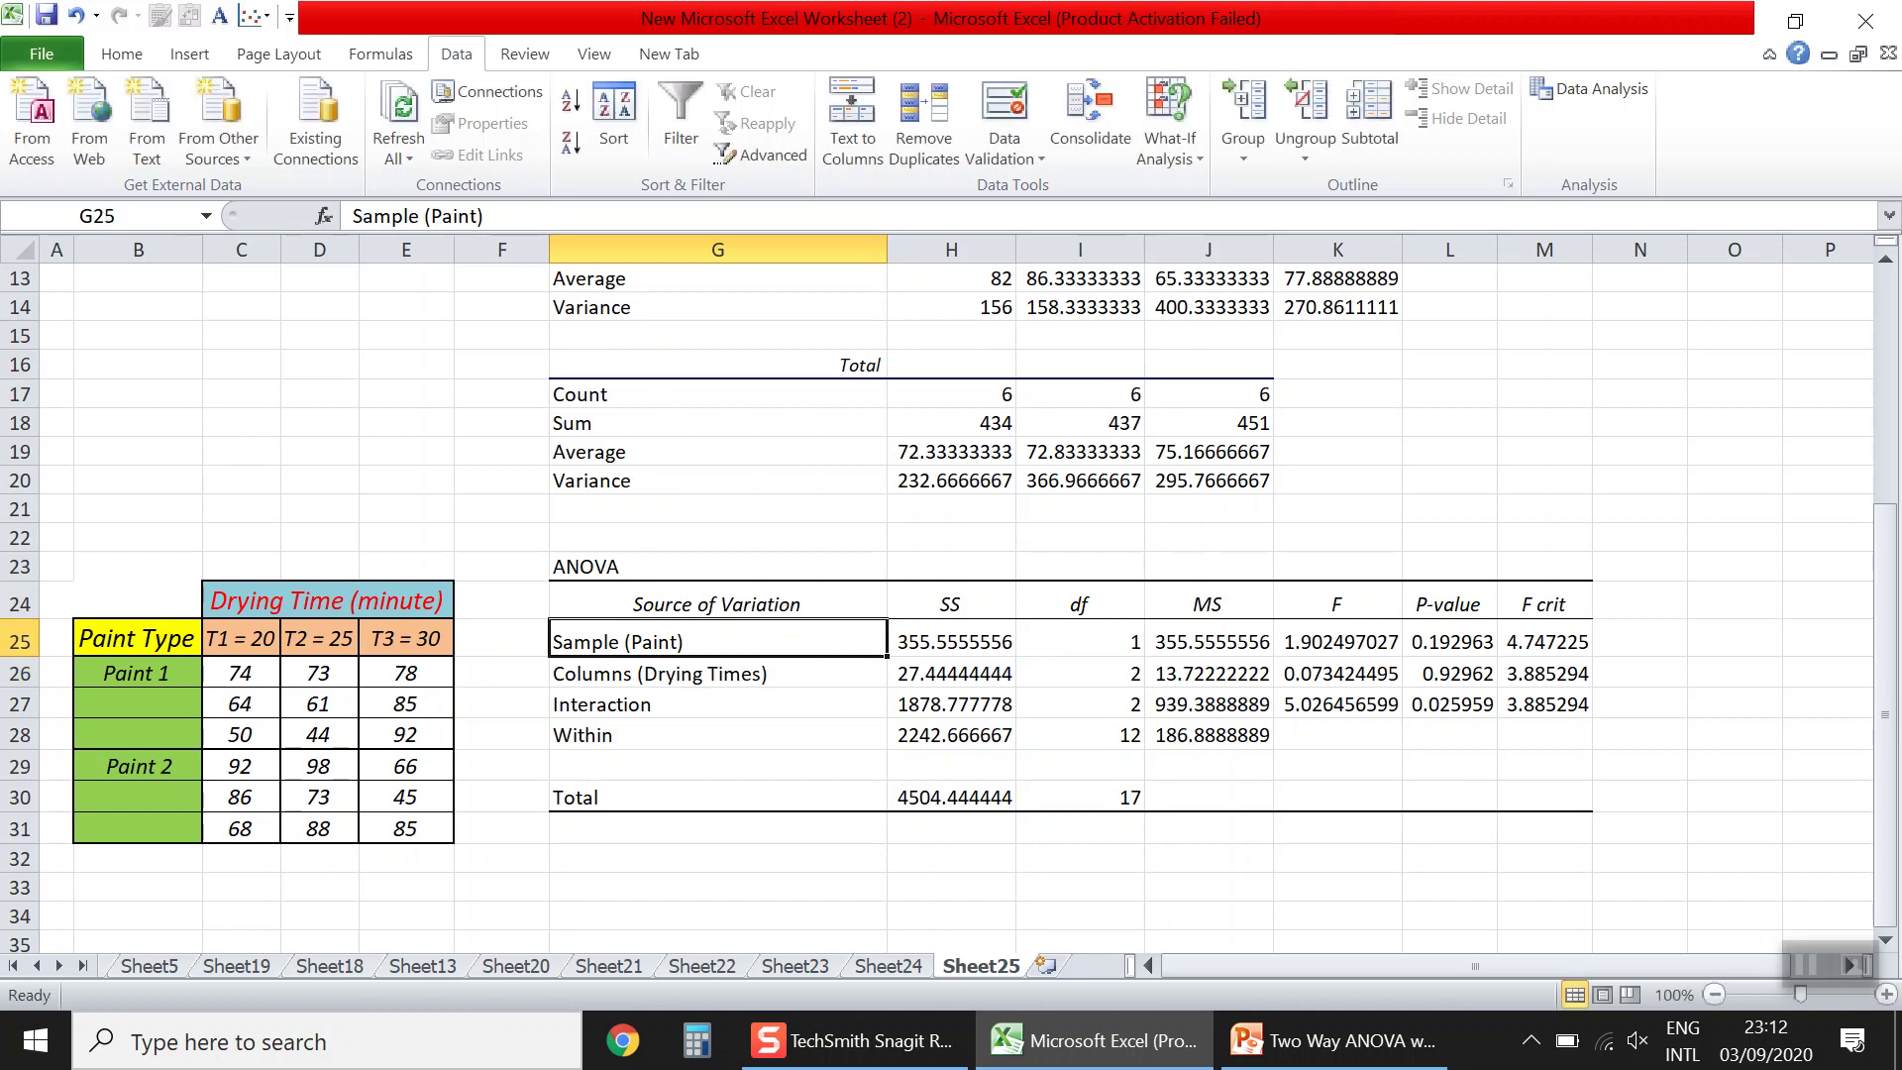
- Examine the ANOVA table's Columns, Interaction and Within labels and the sum of squares for each source and the total
click(717, 673)
click(717, 703)
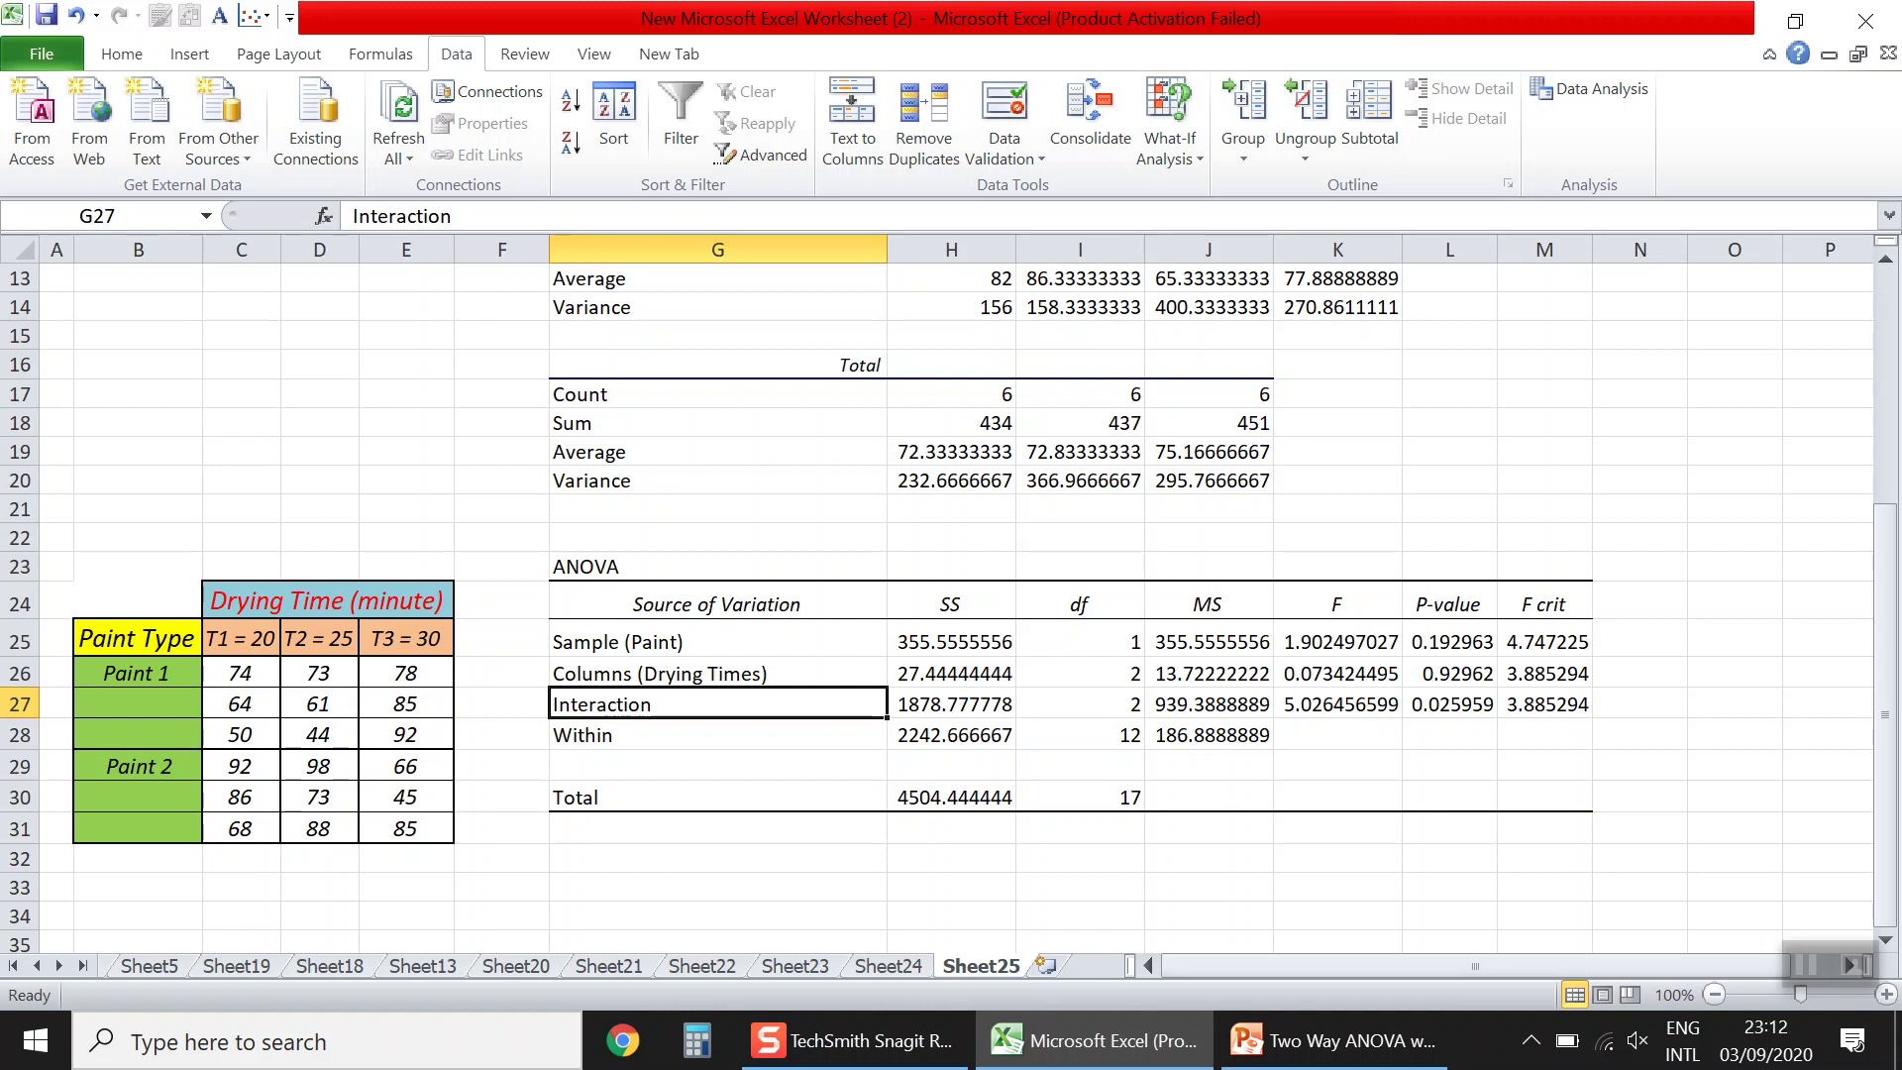
click(717, 734)
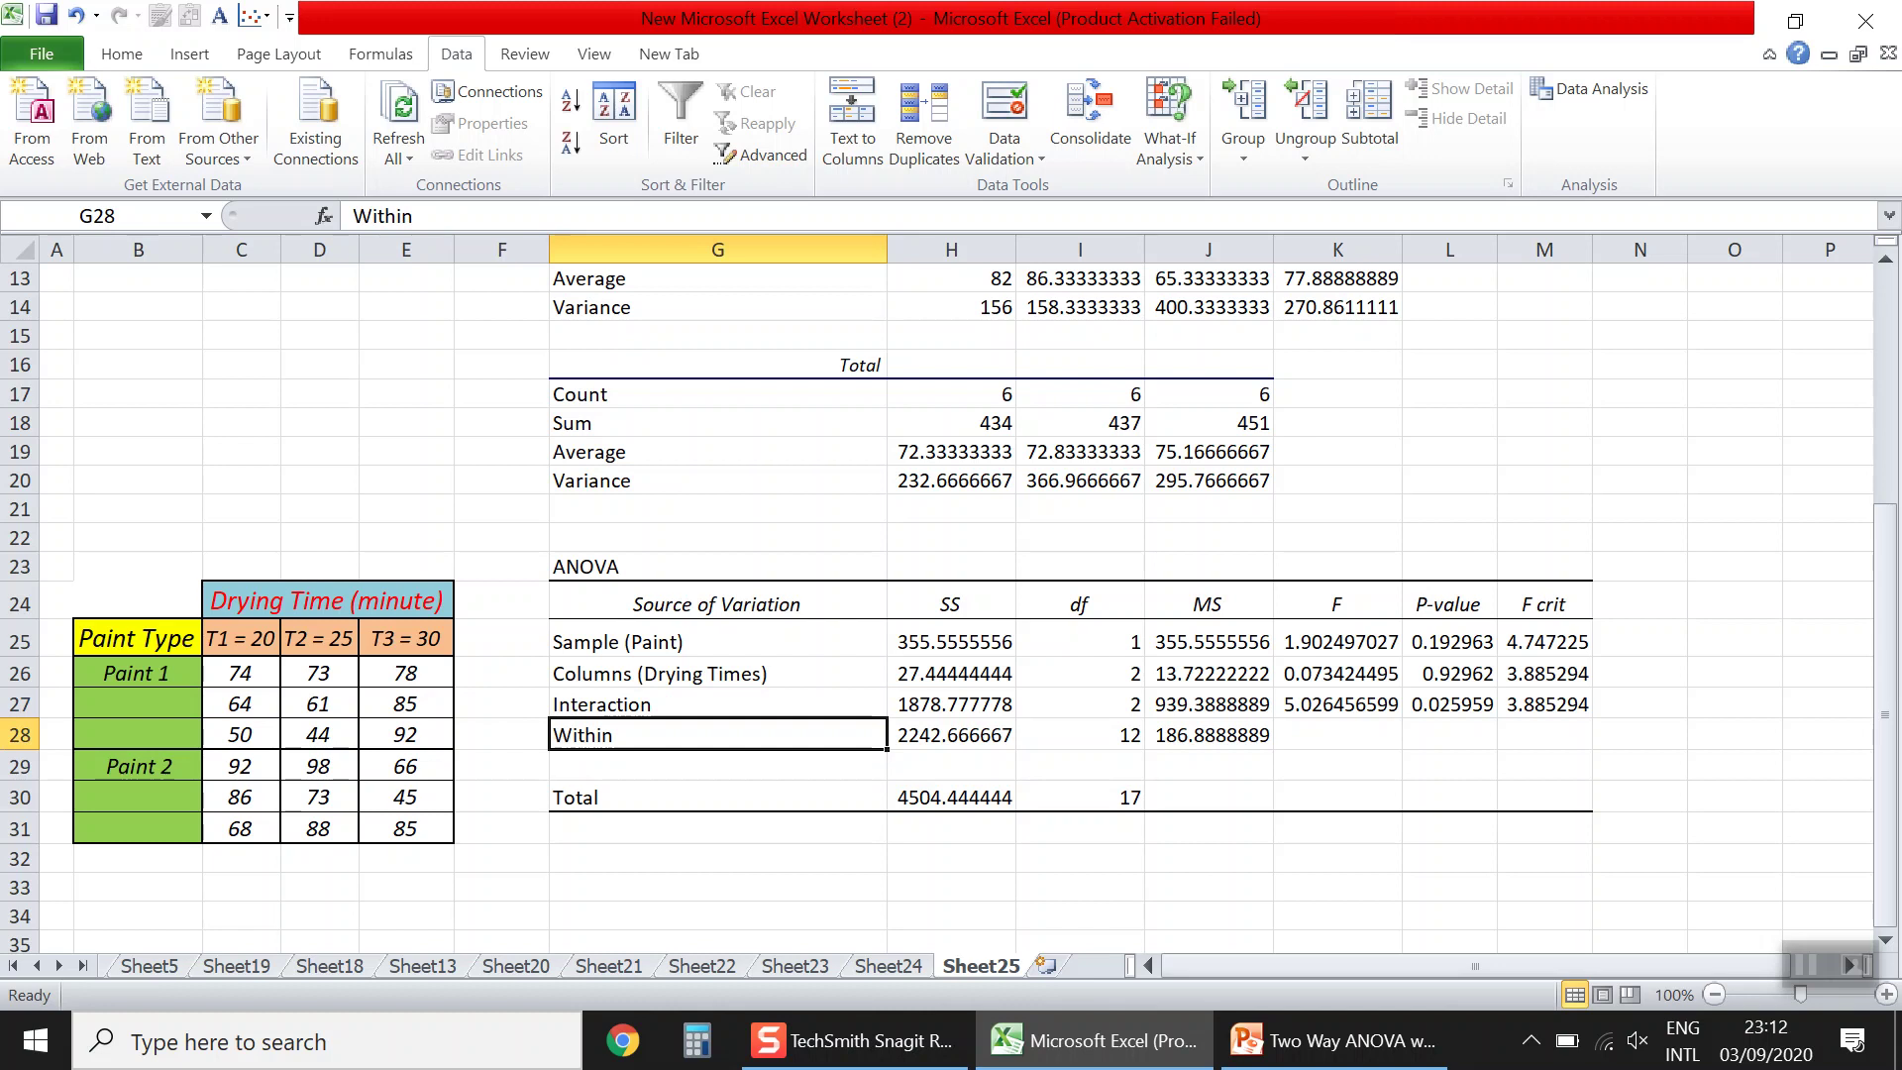
click(949, 641)
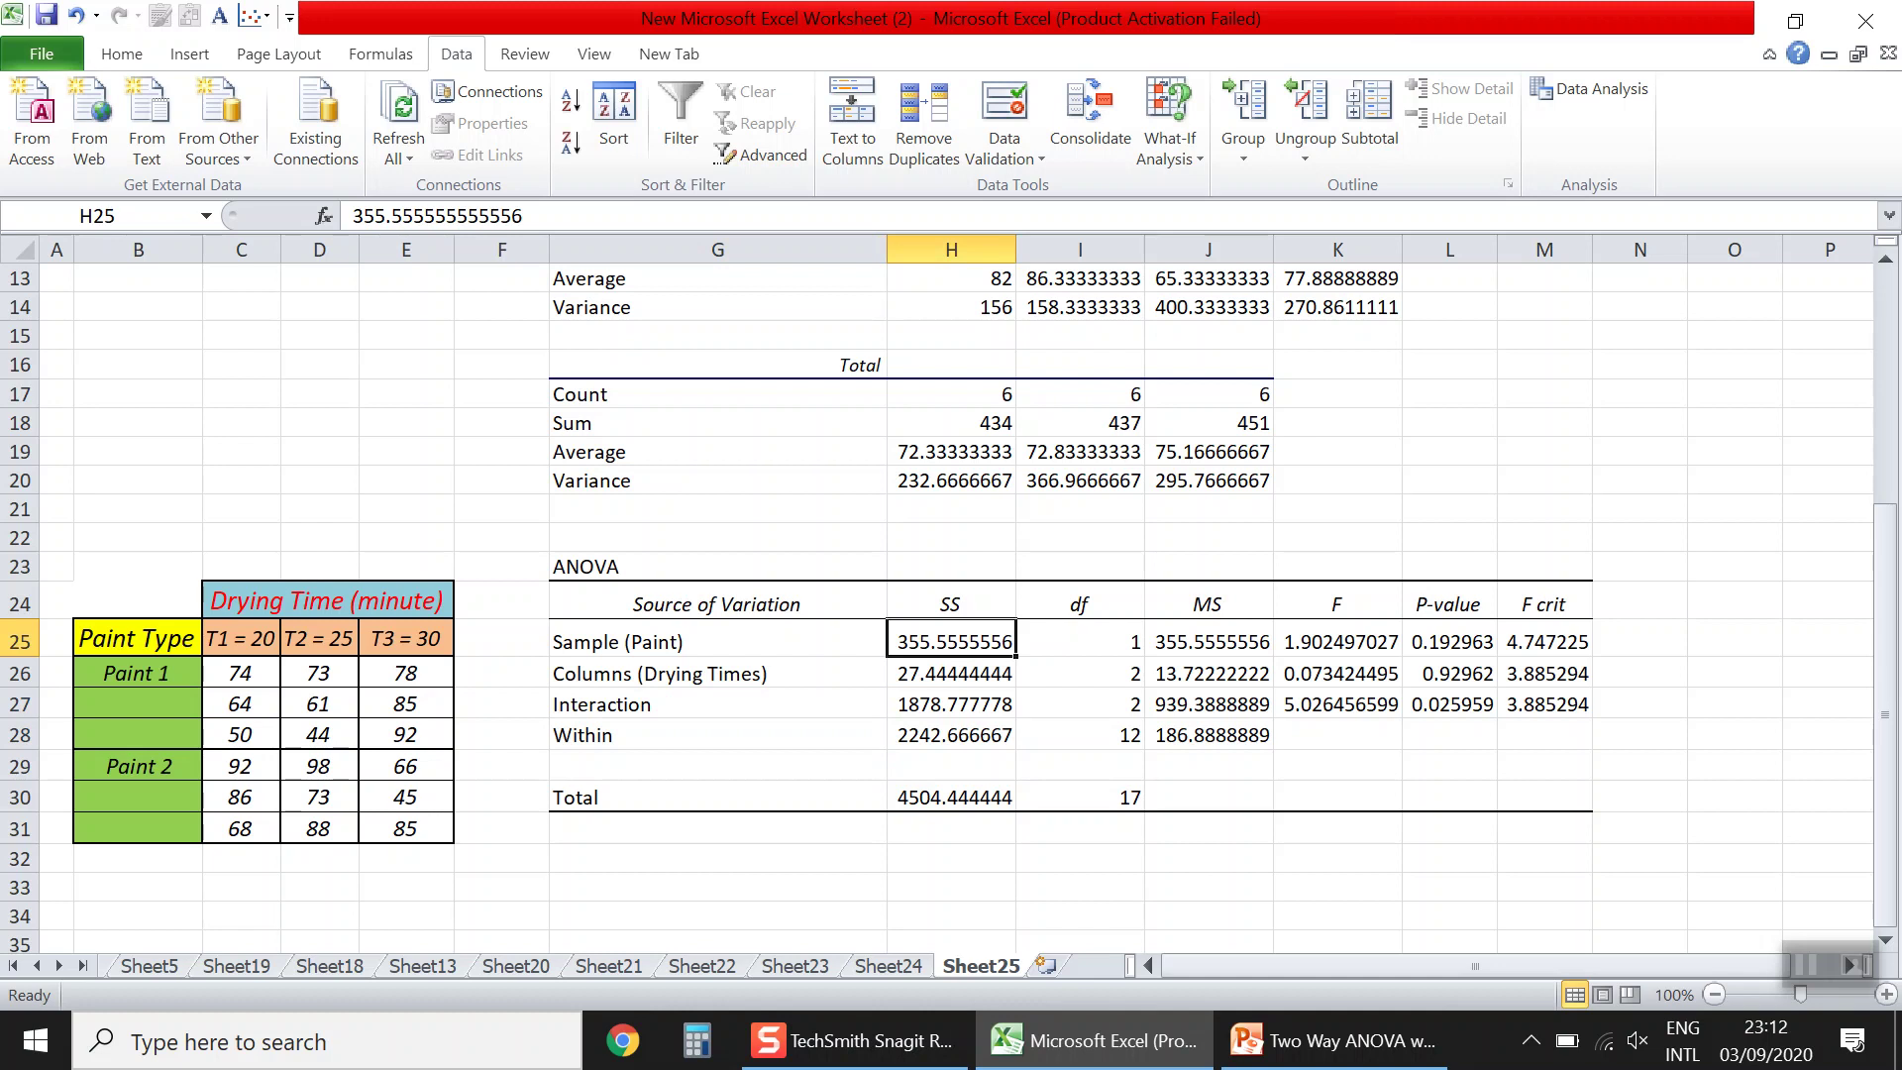
click(949, 672)
click(950, 704)
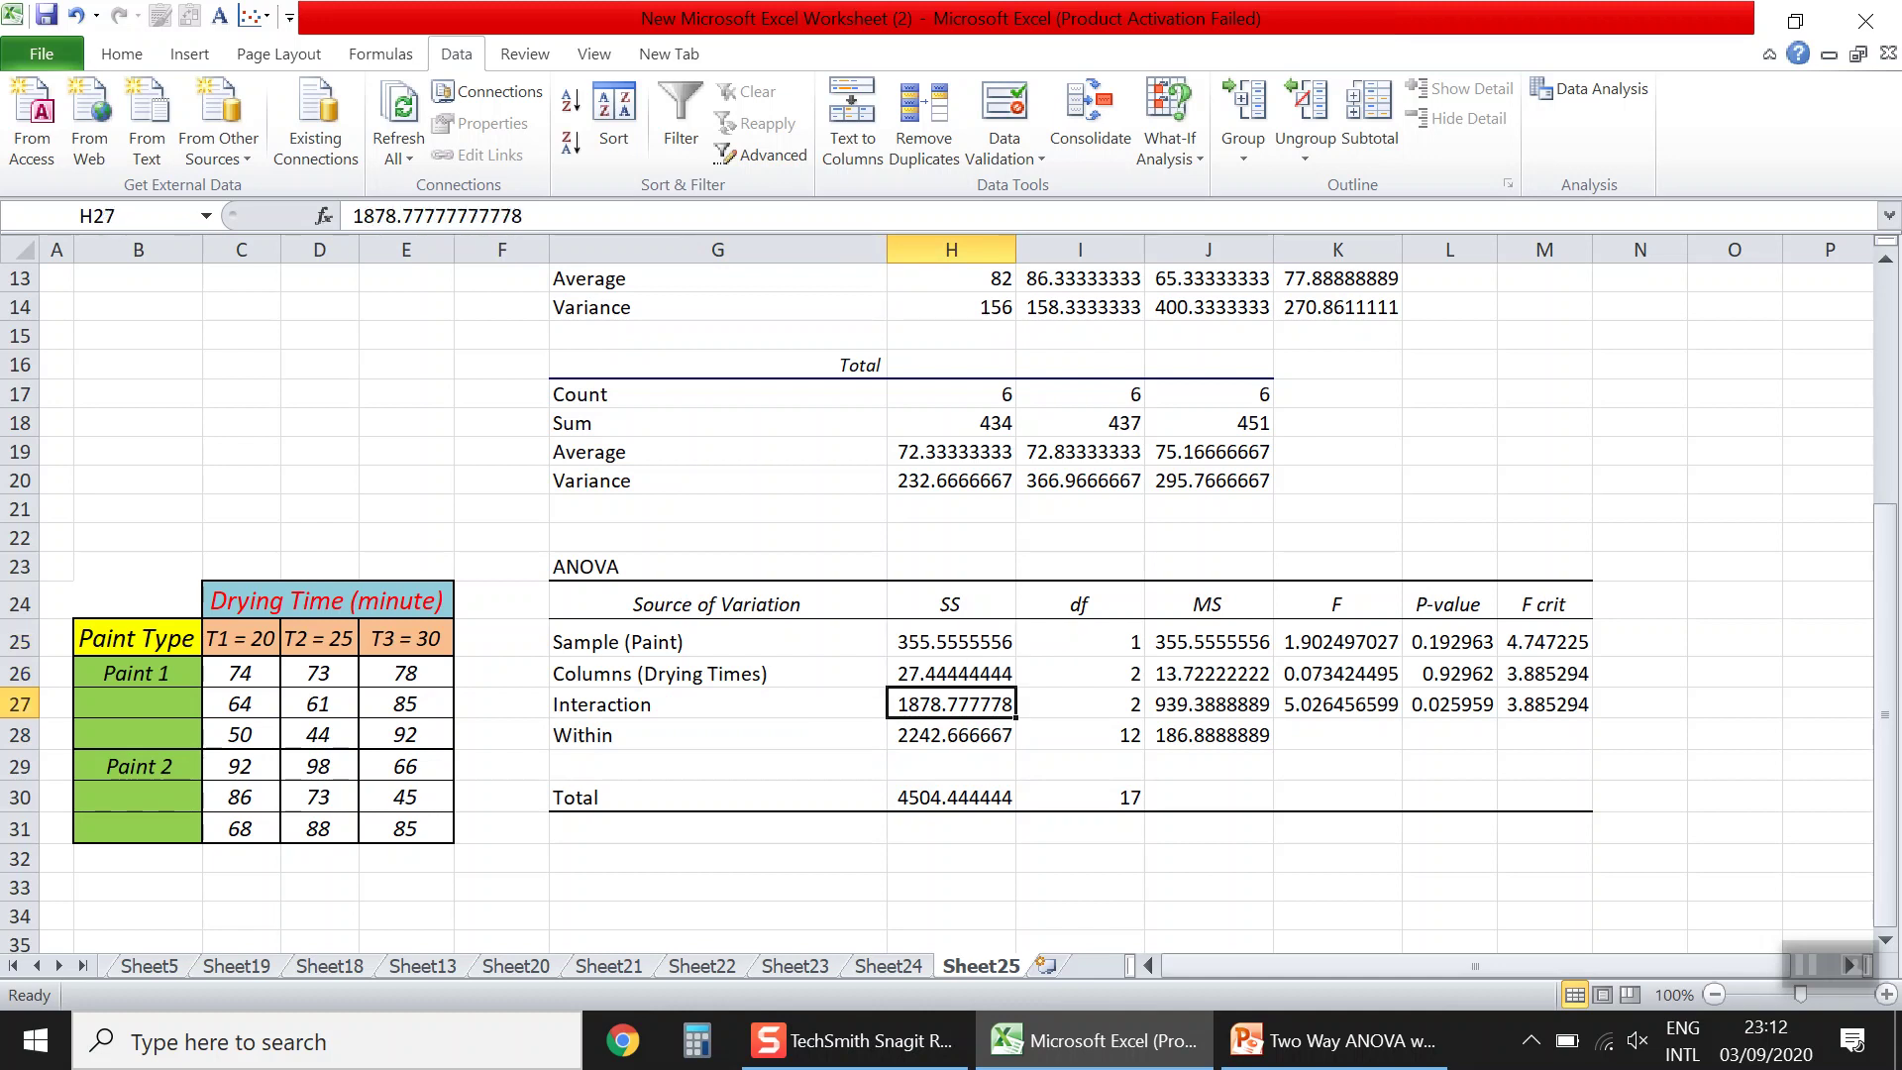
click(950, 735)
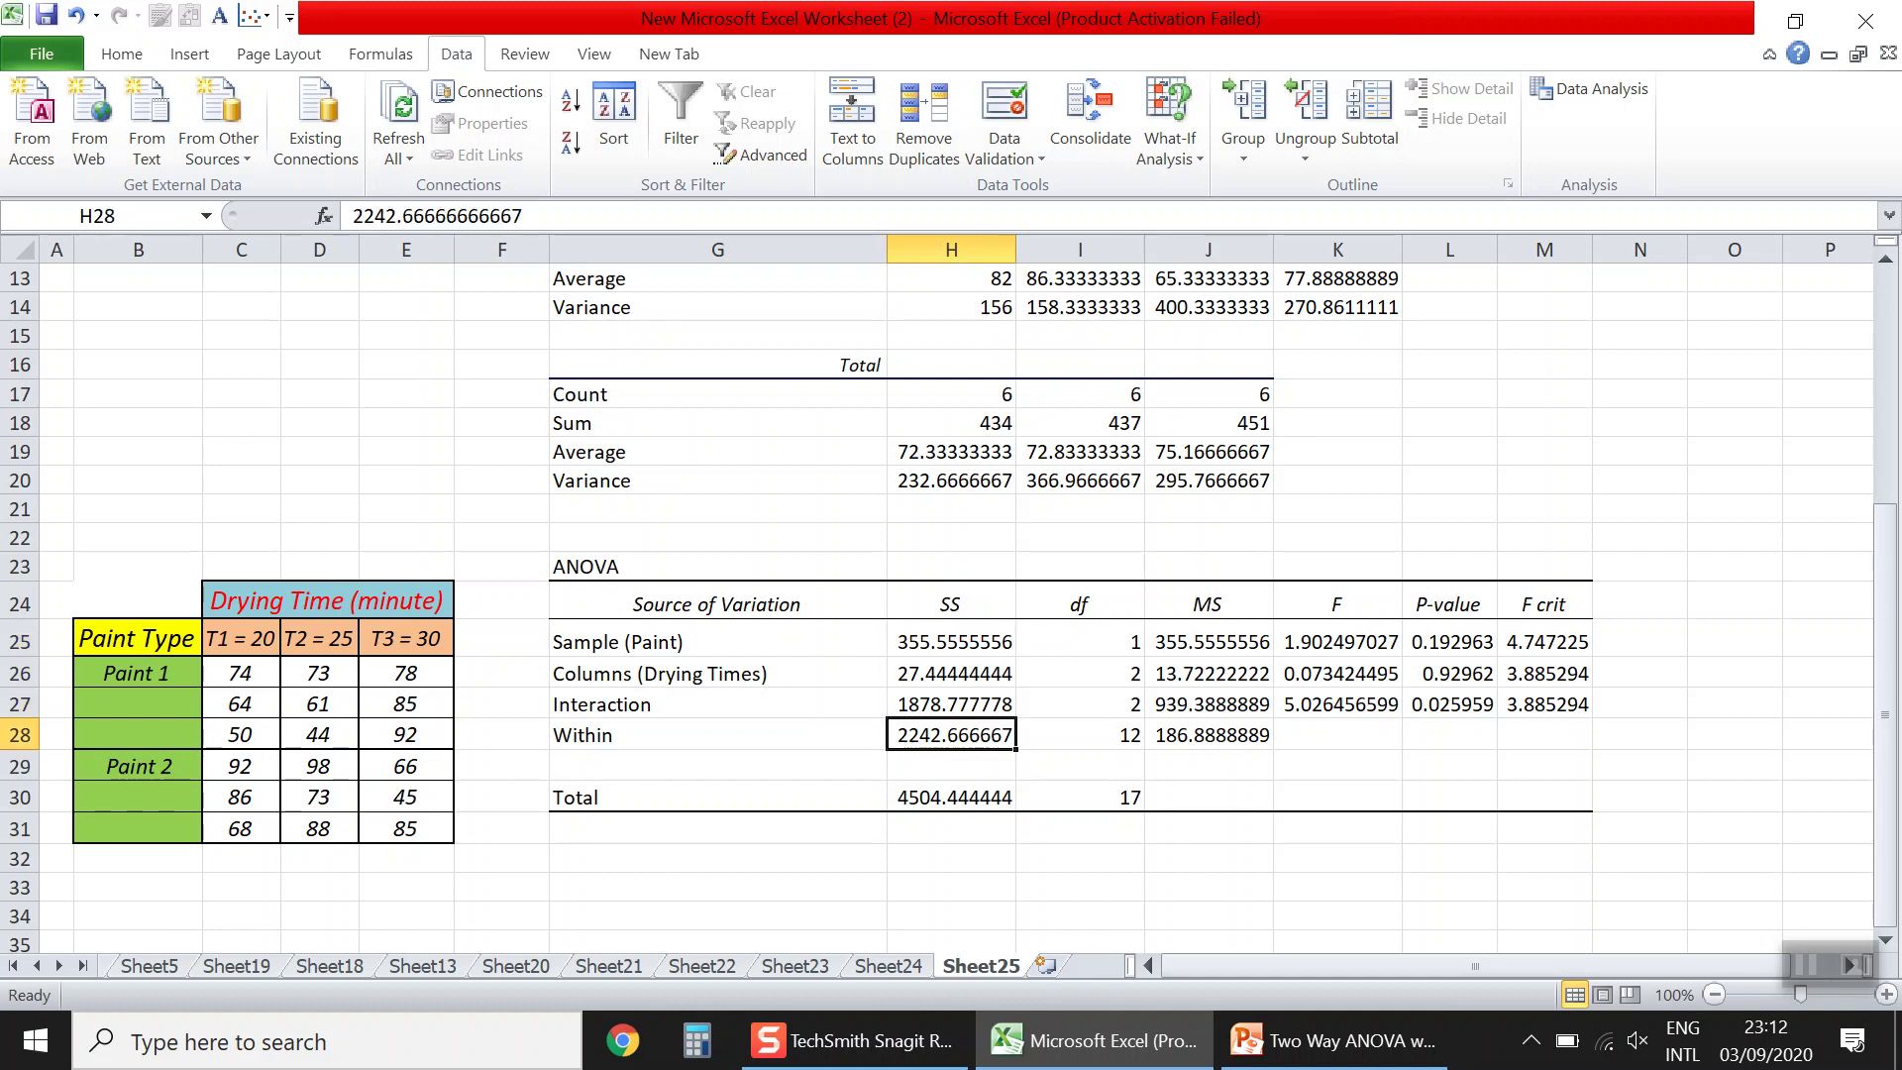
click(950, 798)
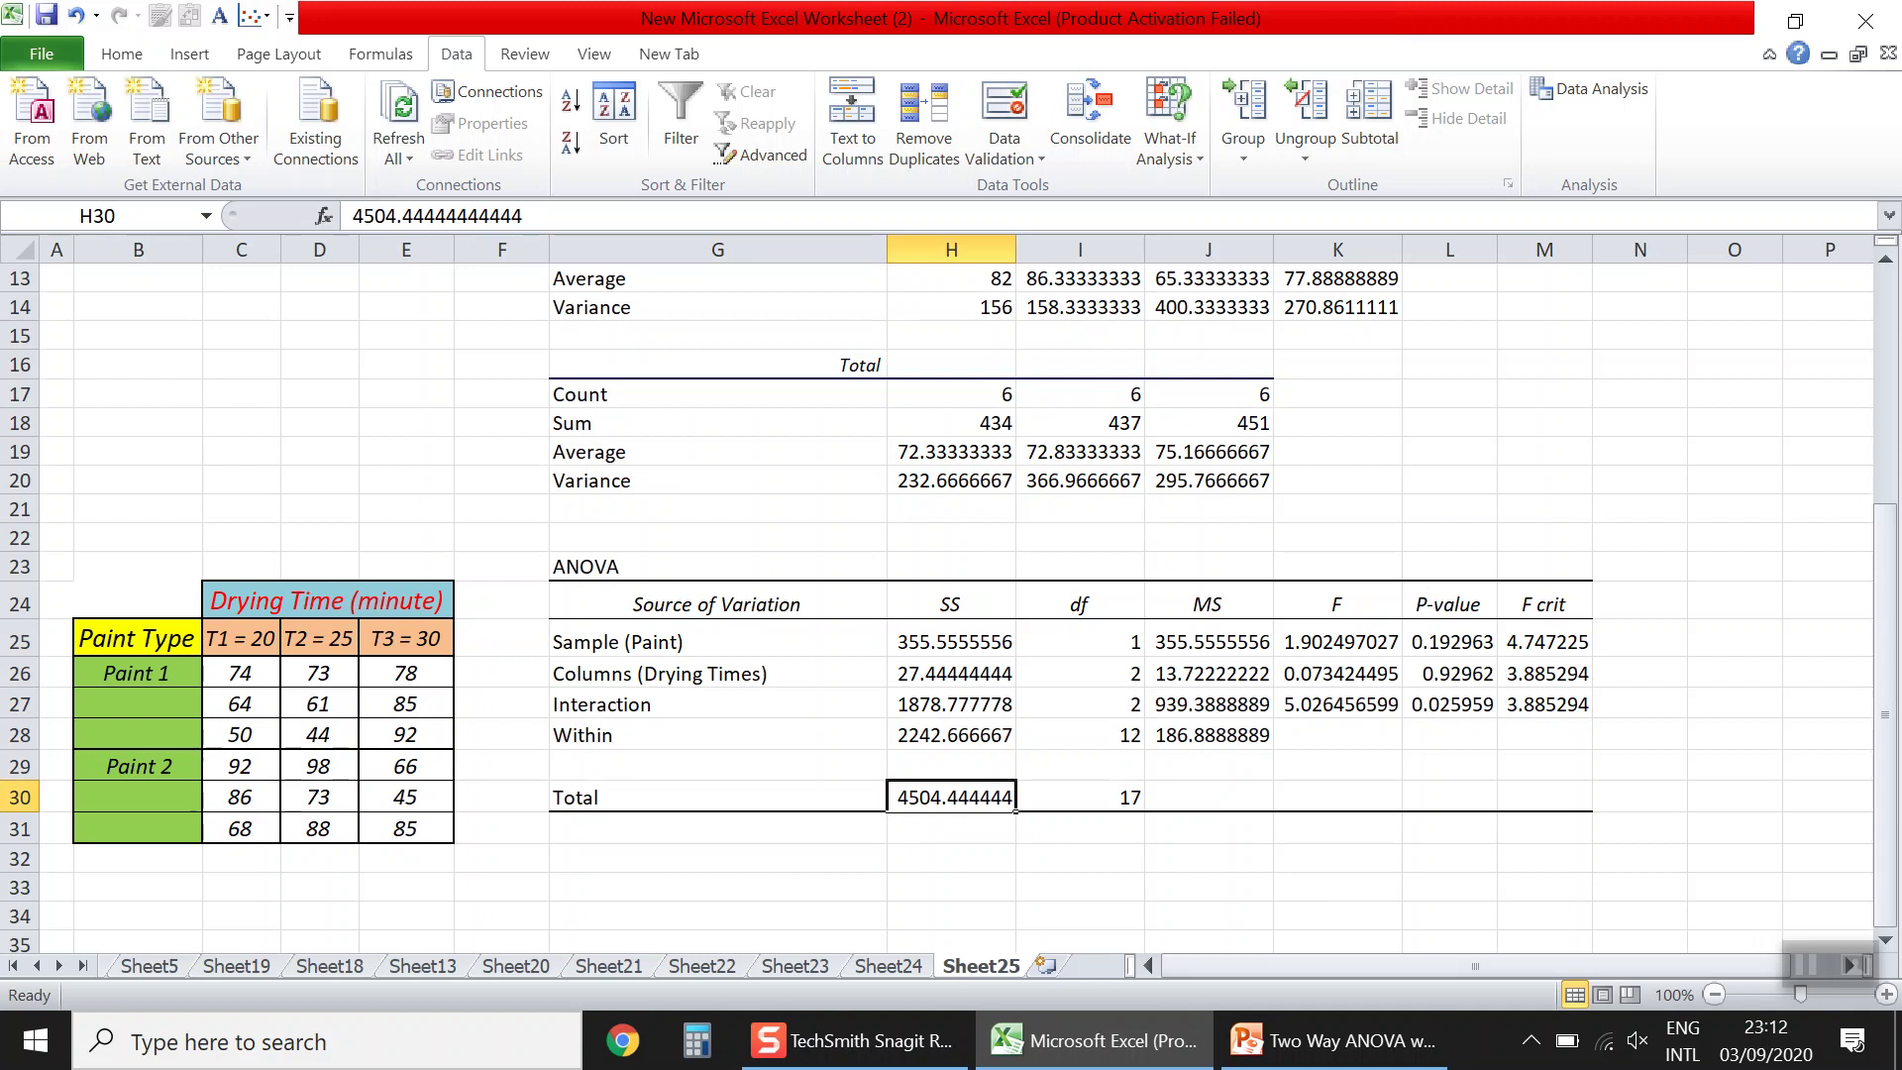
- Review the degrees of freedom for the paint, drying times and interaction sources and for the total
click(1078, 603)
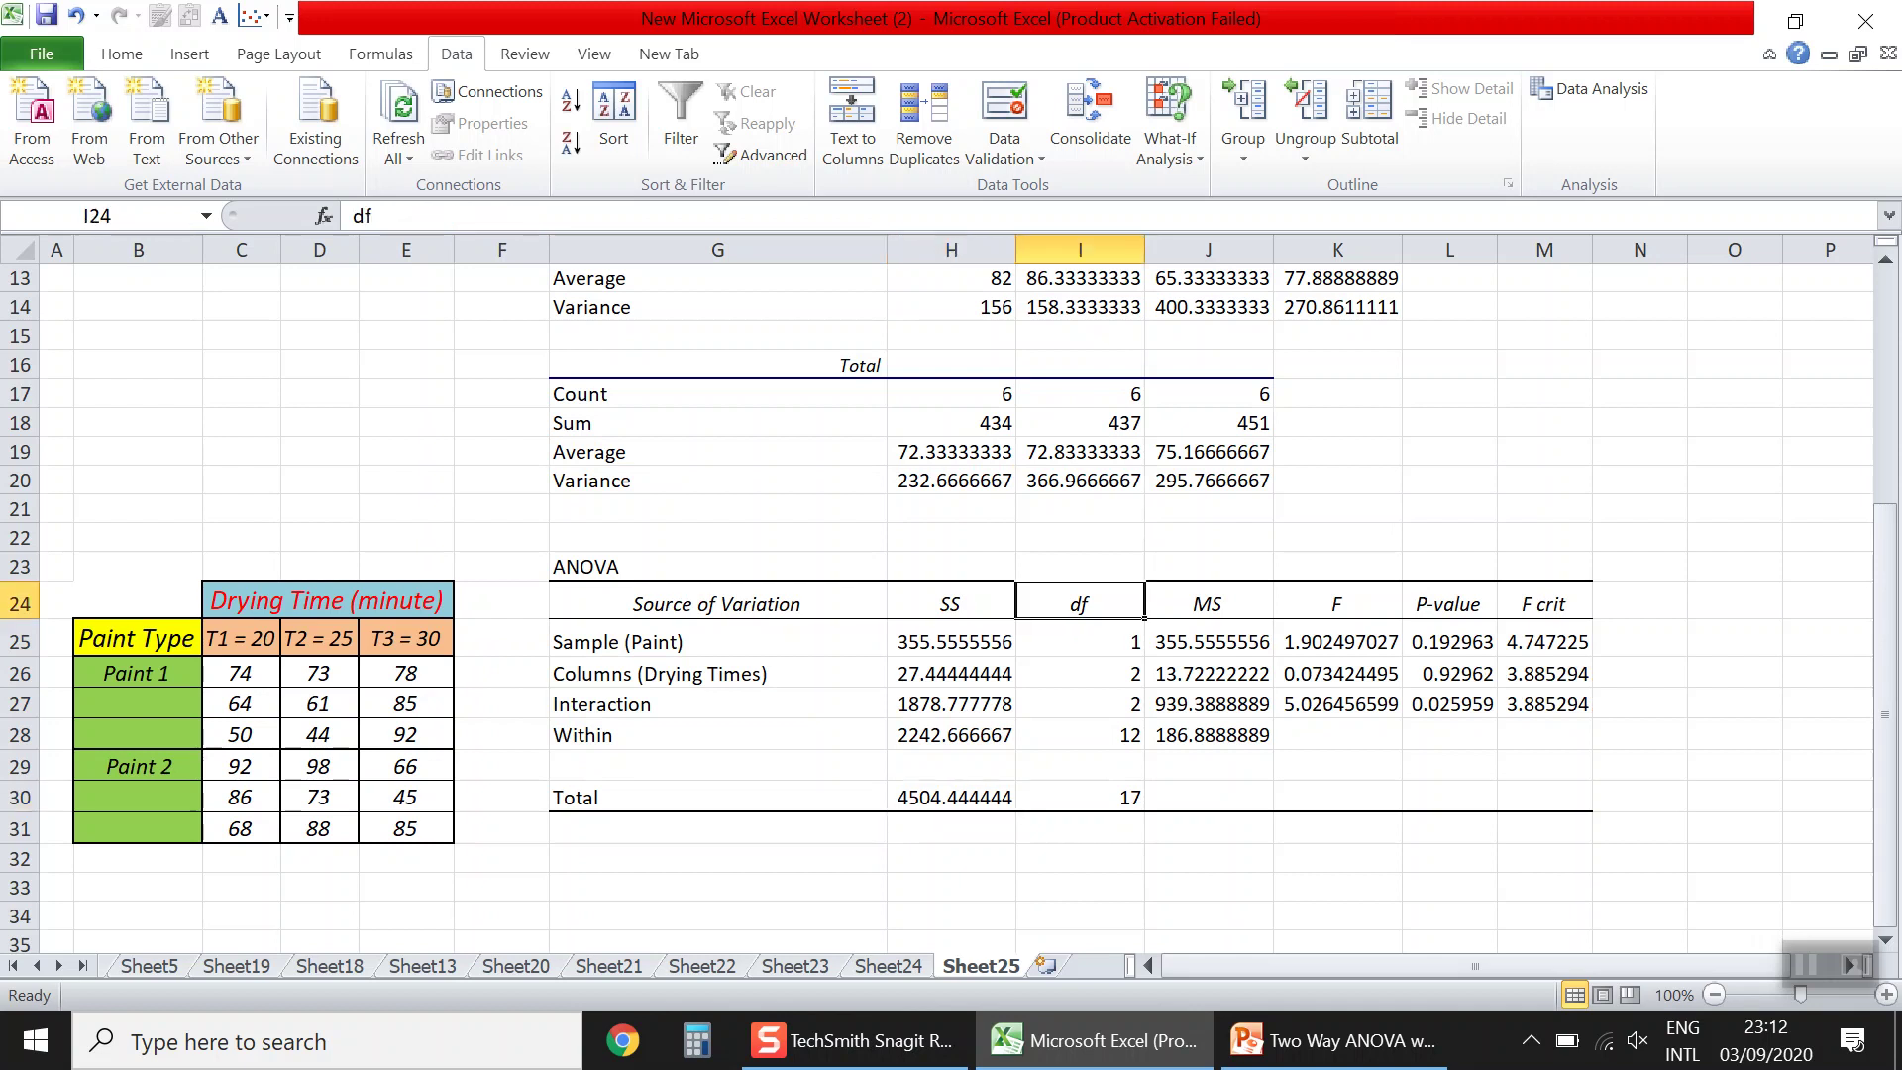
click(1078, 641)
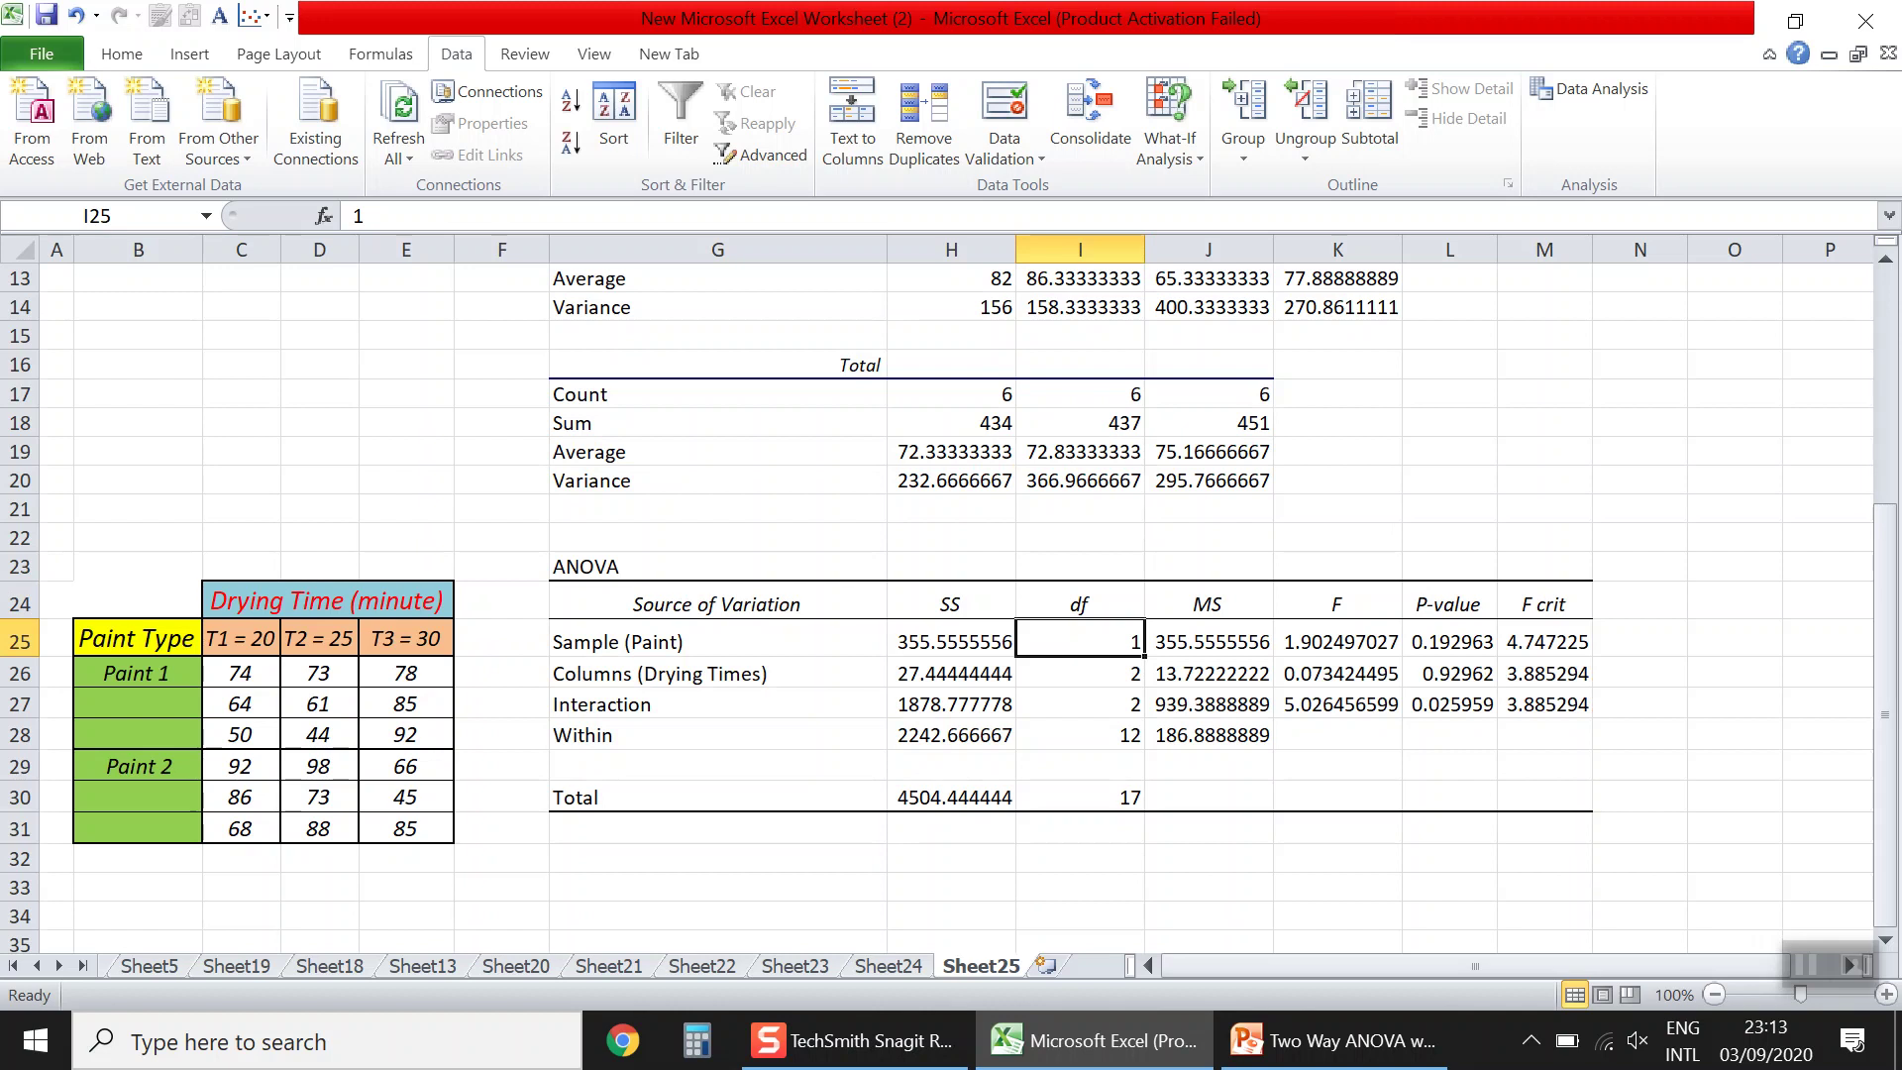
click(1078, 672)
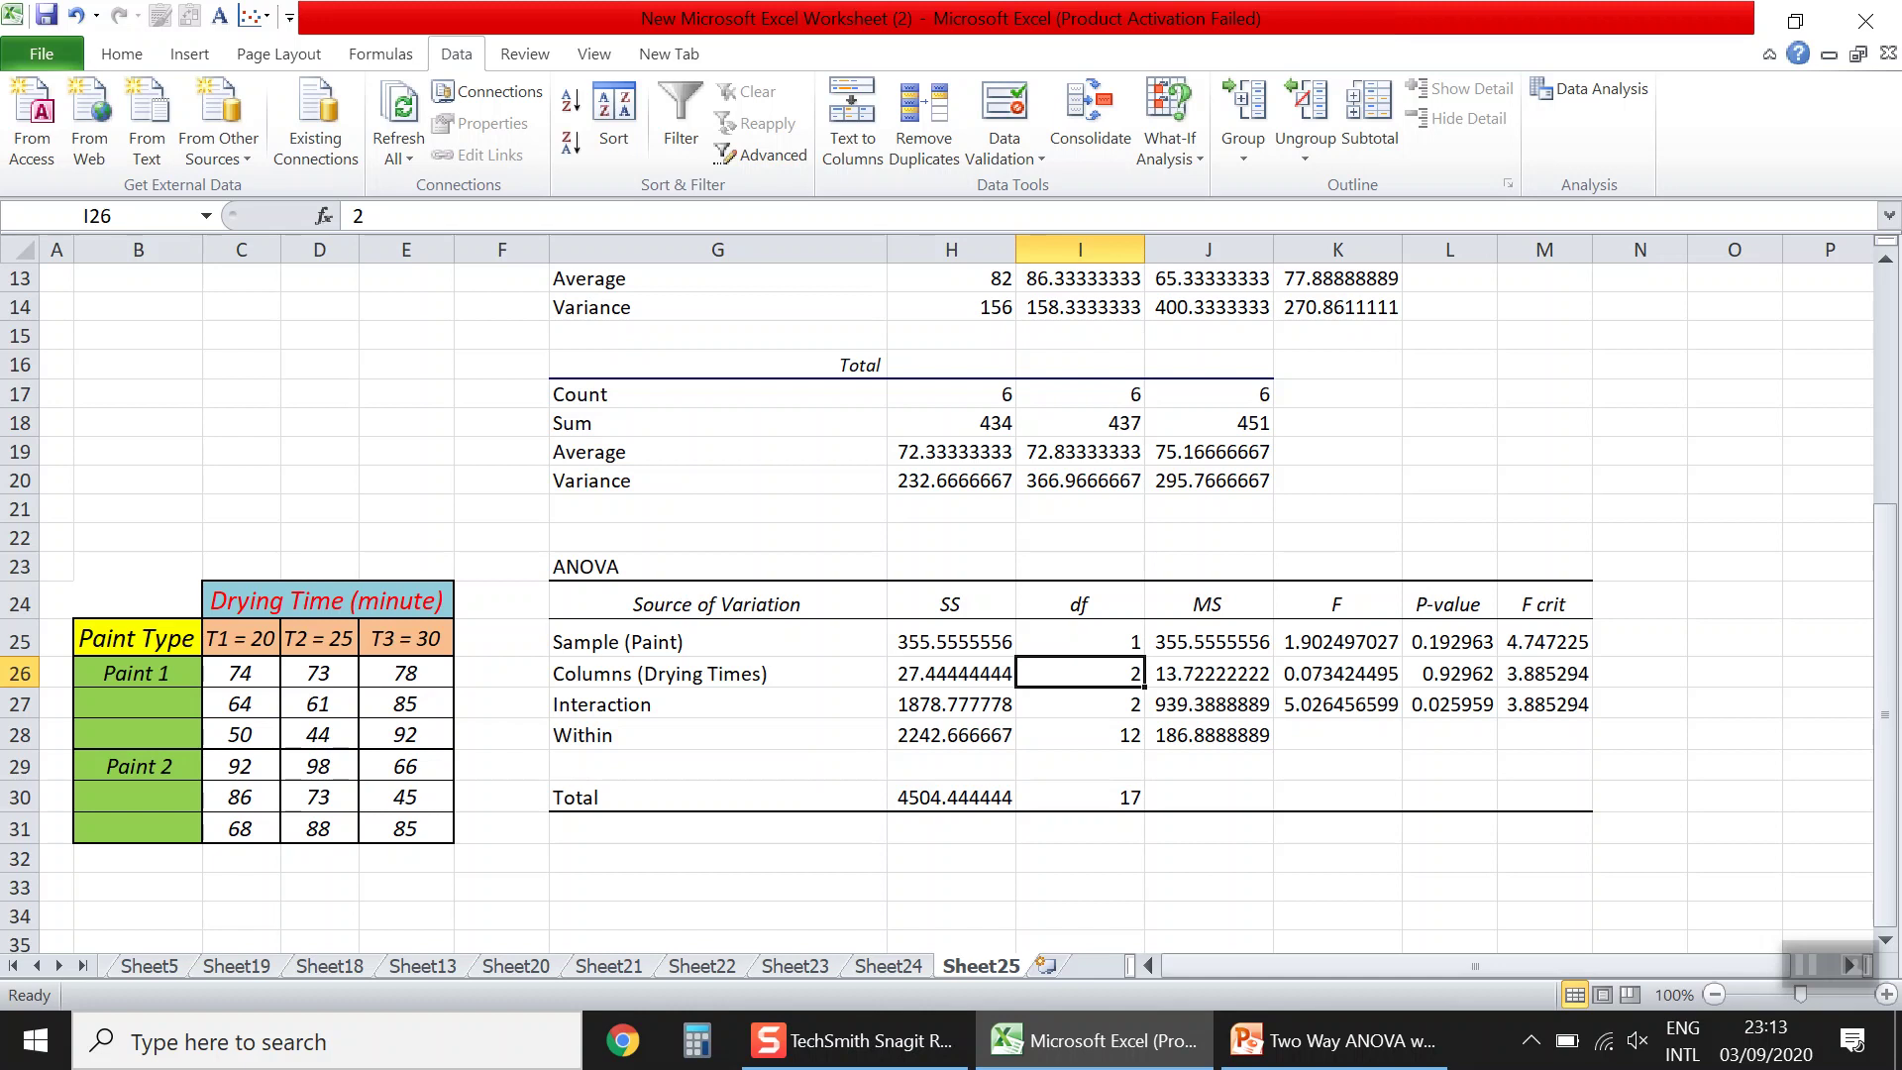
key(Down)
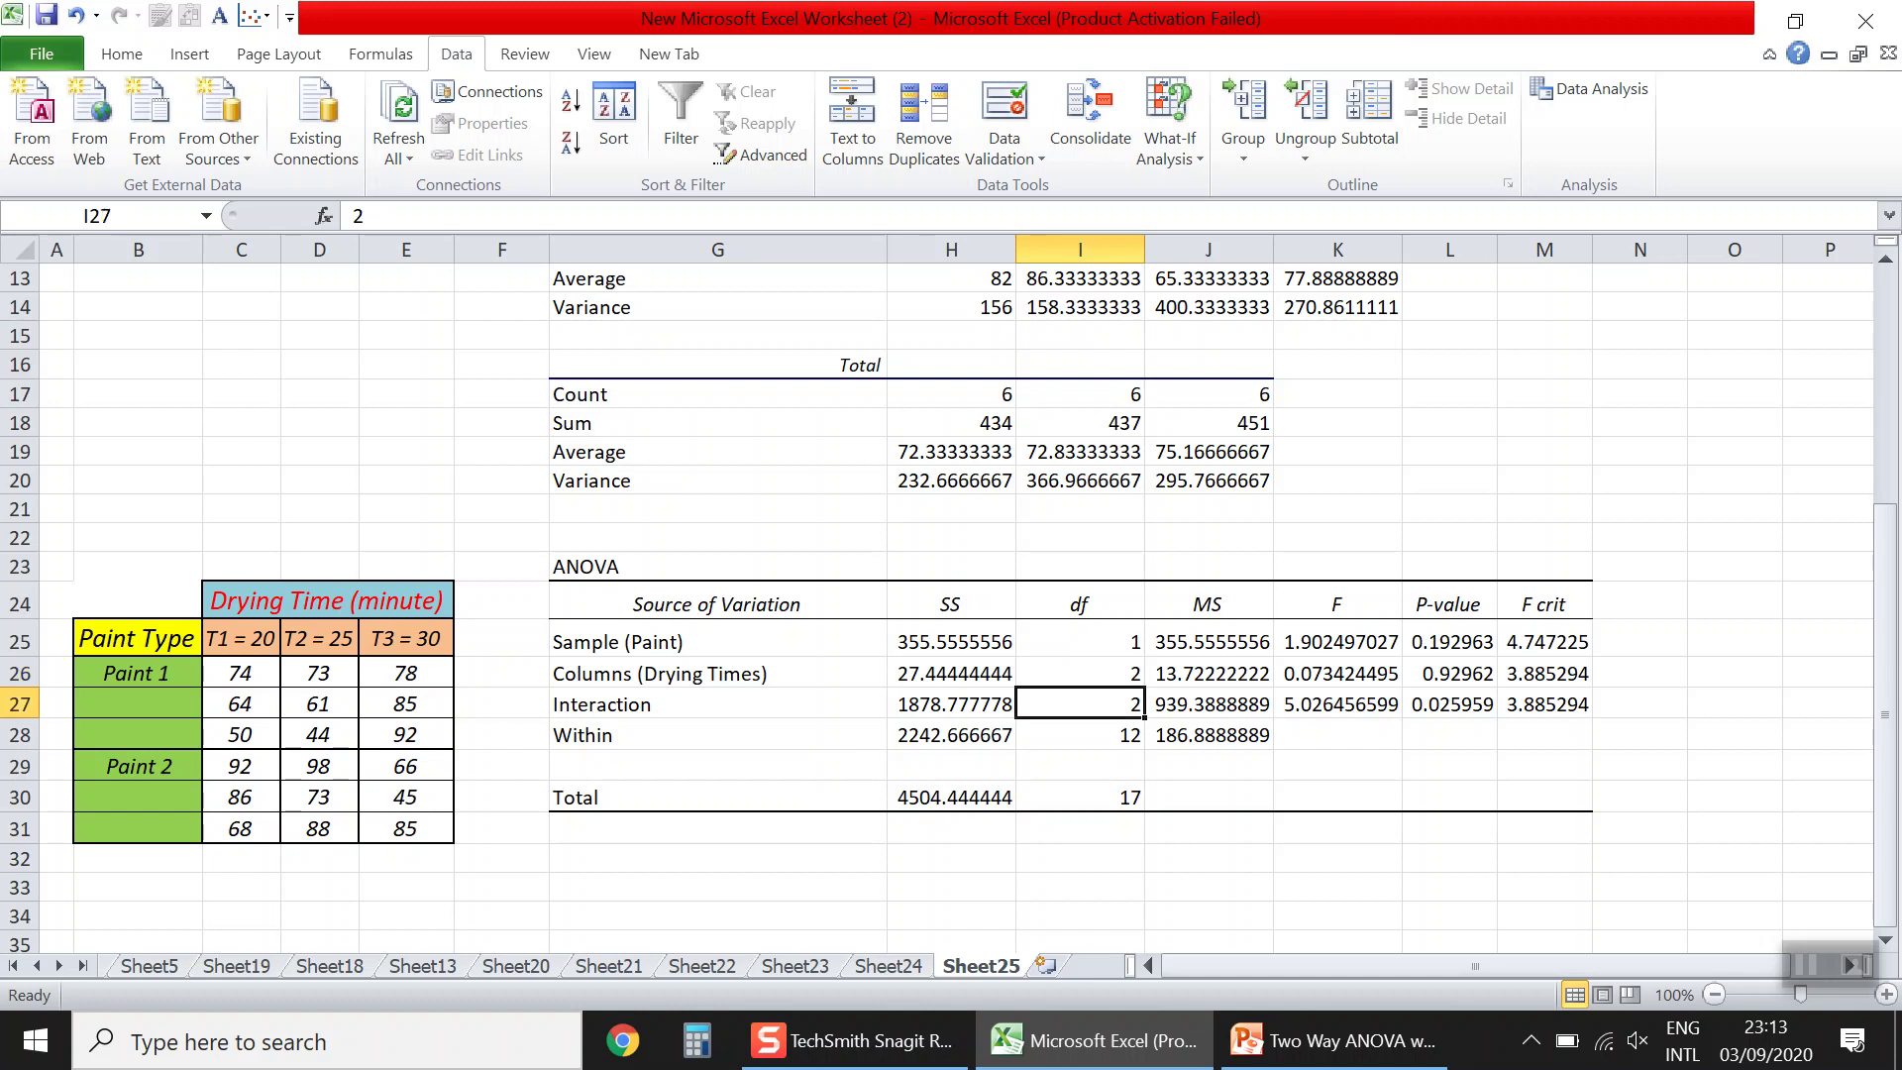
click(1079, 640)
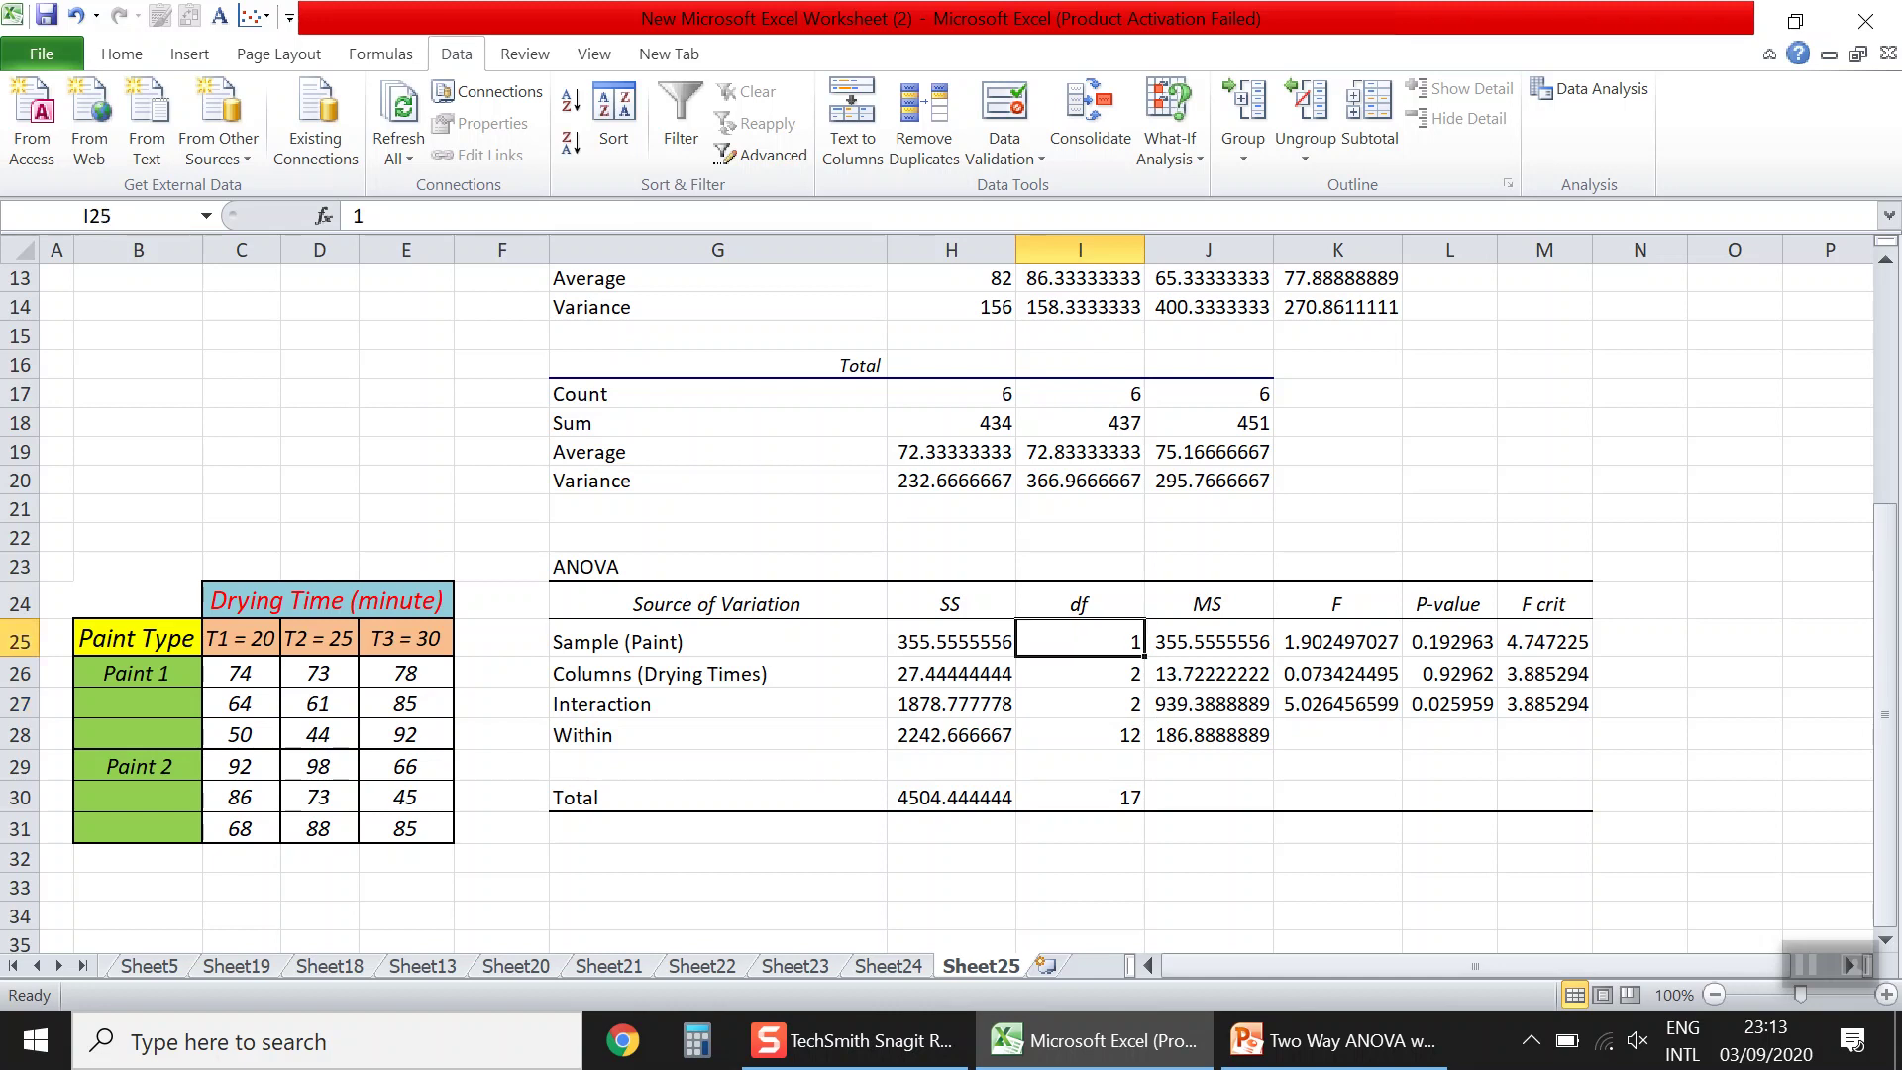
click(1079, 672)
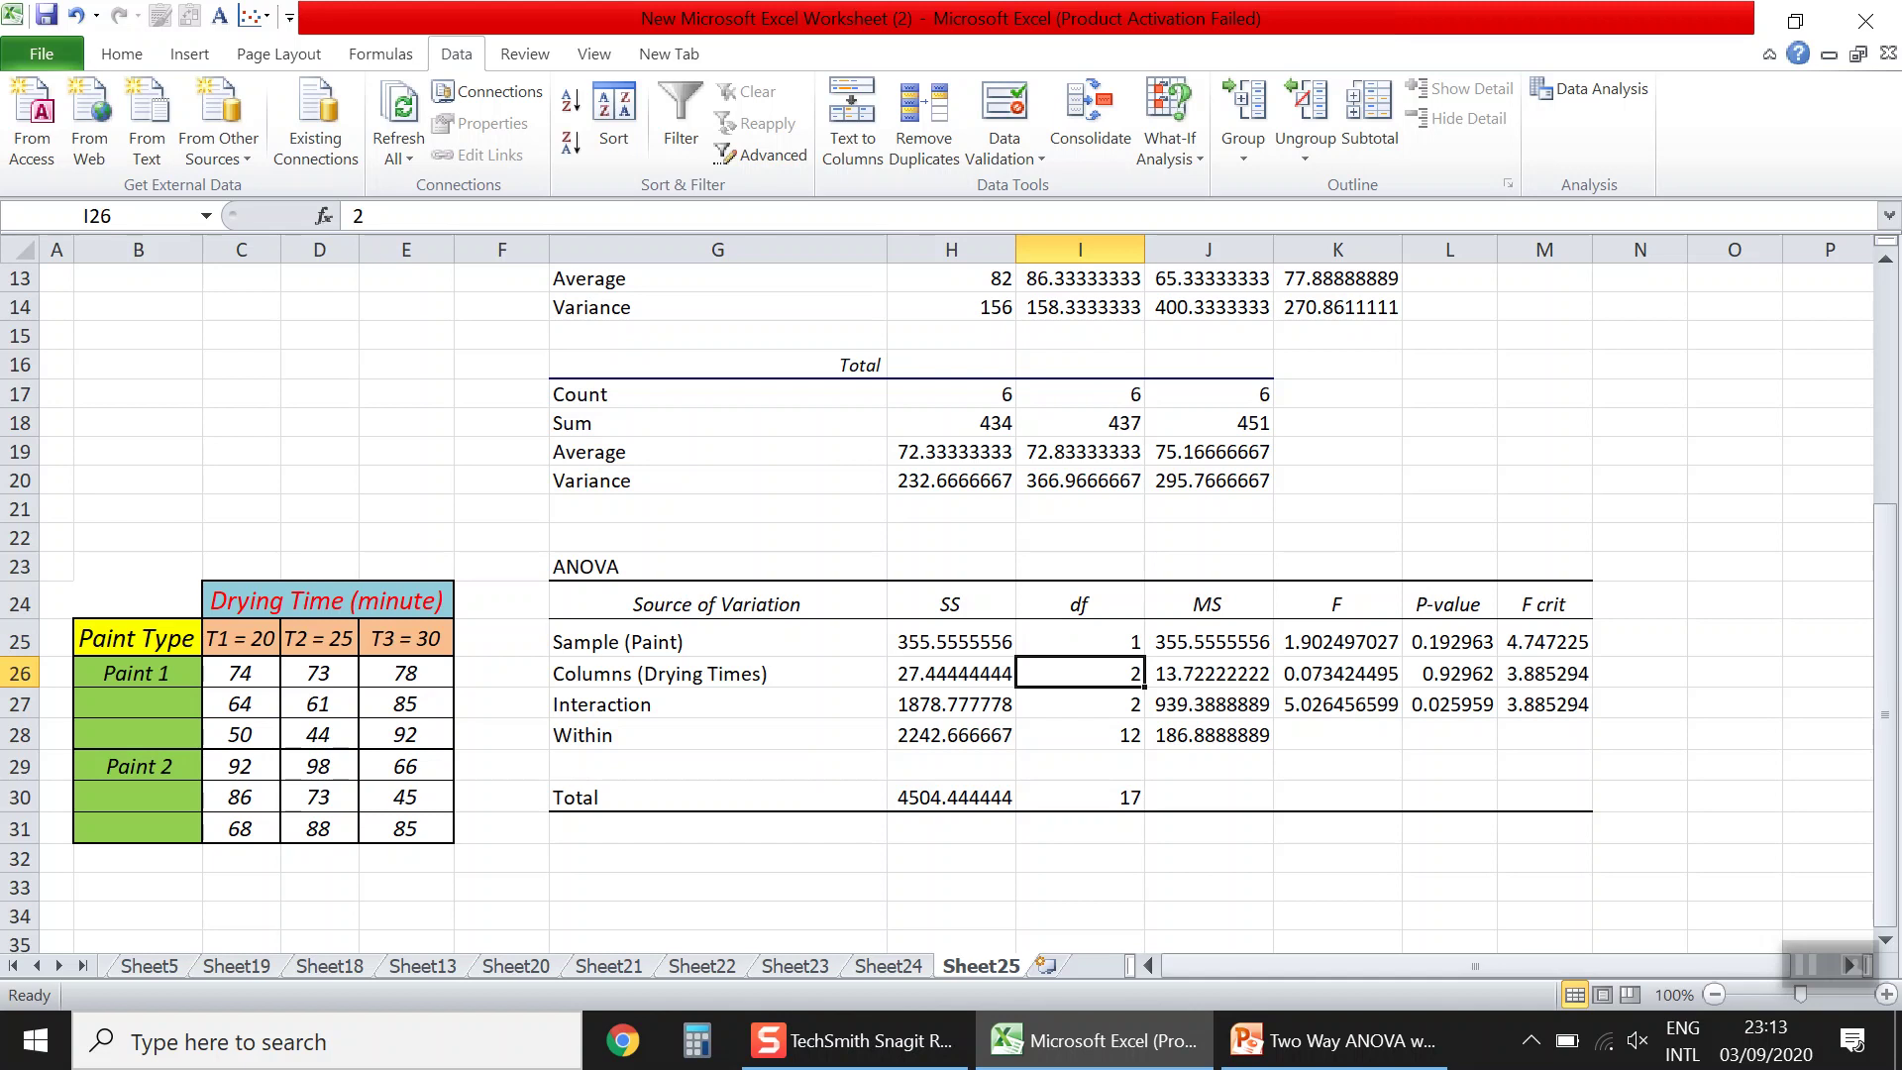
click(1078, 796)
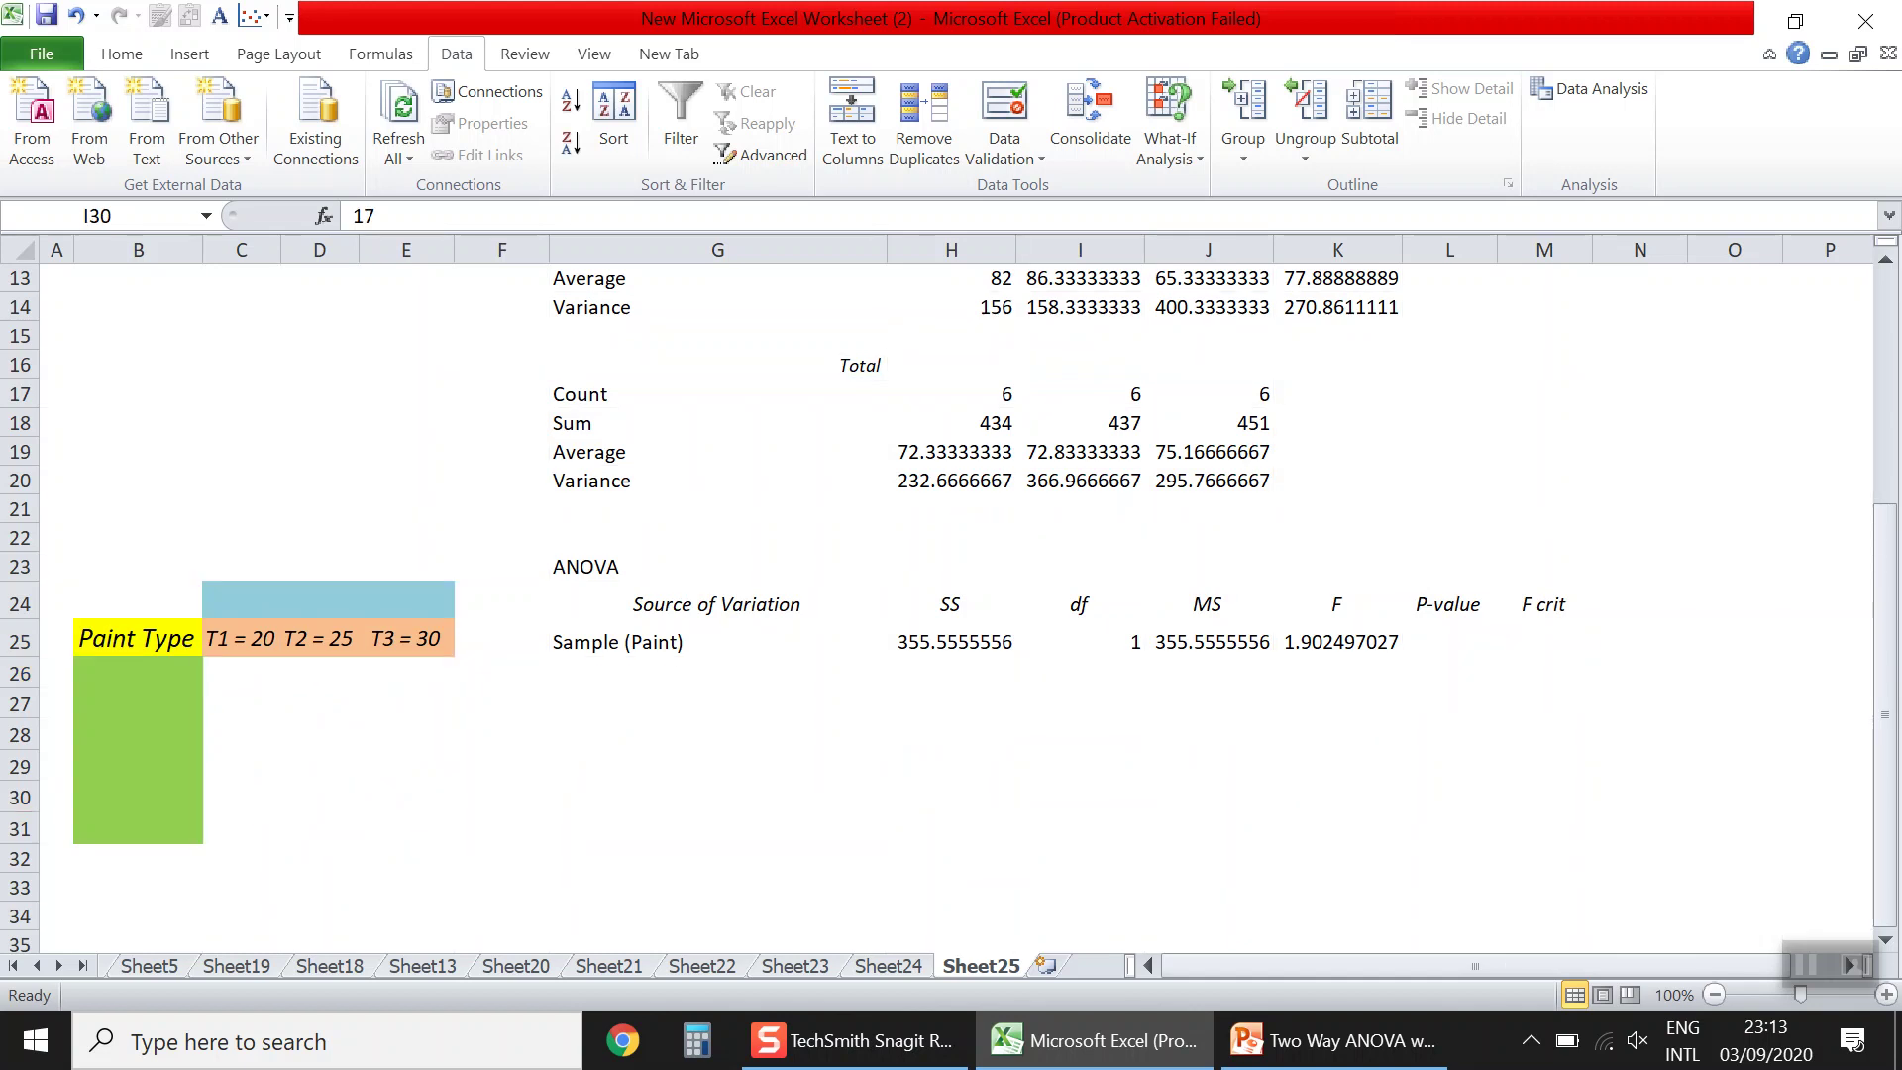
- Read through the mean square (MS) column of the ANOVA table from its heading to the Within row
click(1207, 602)
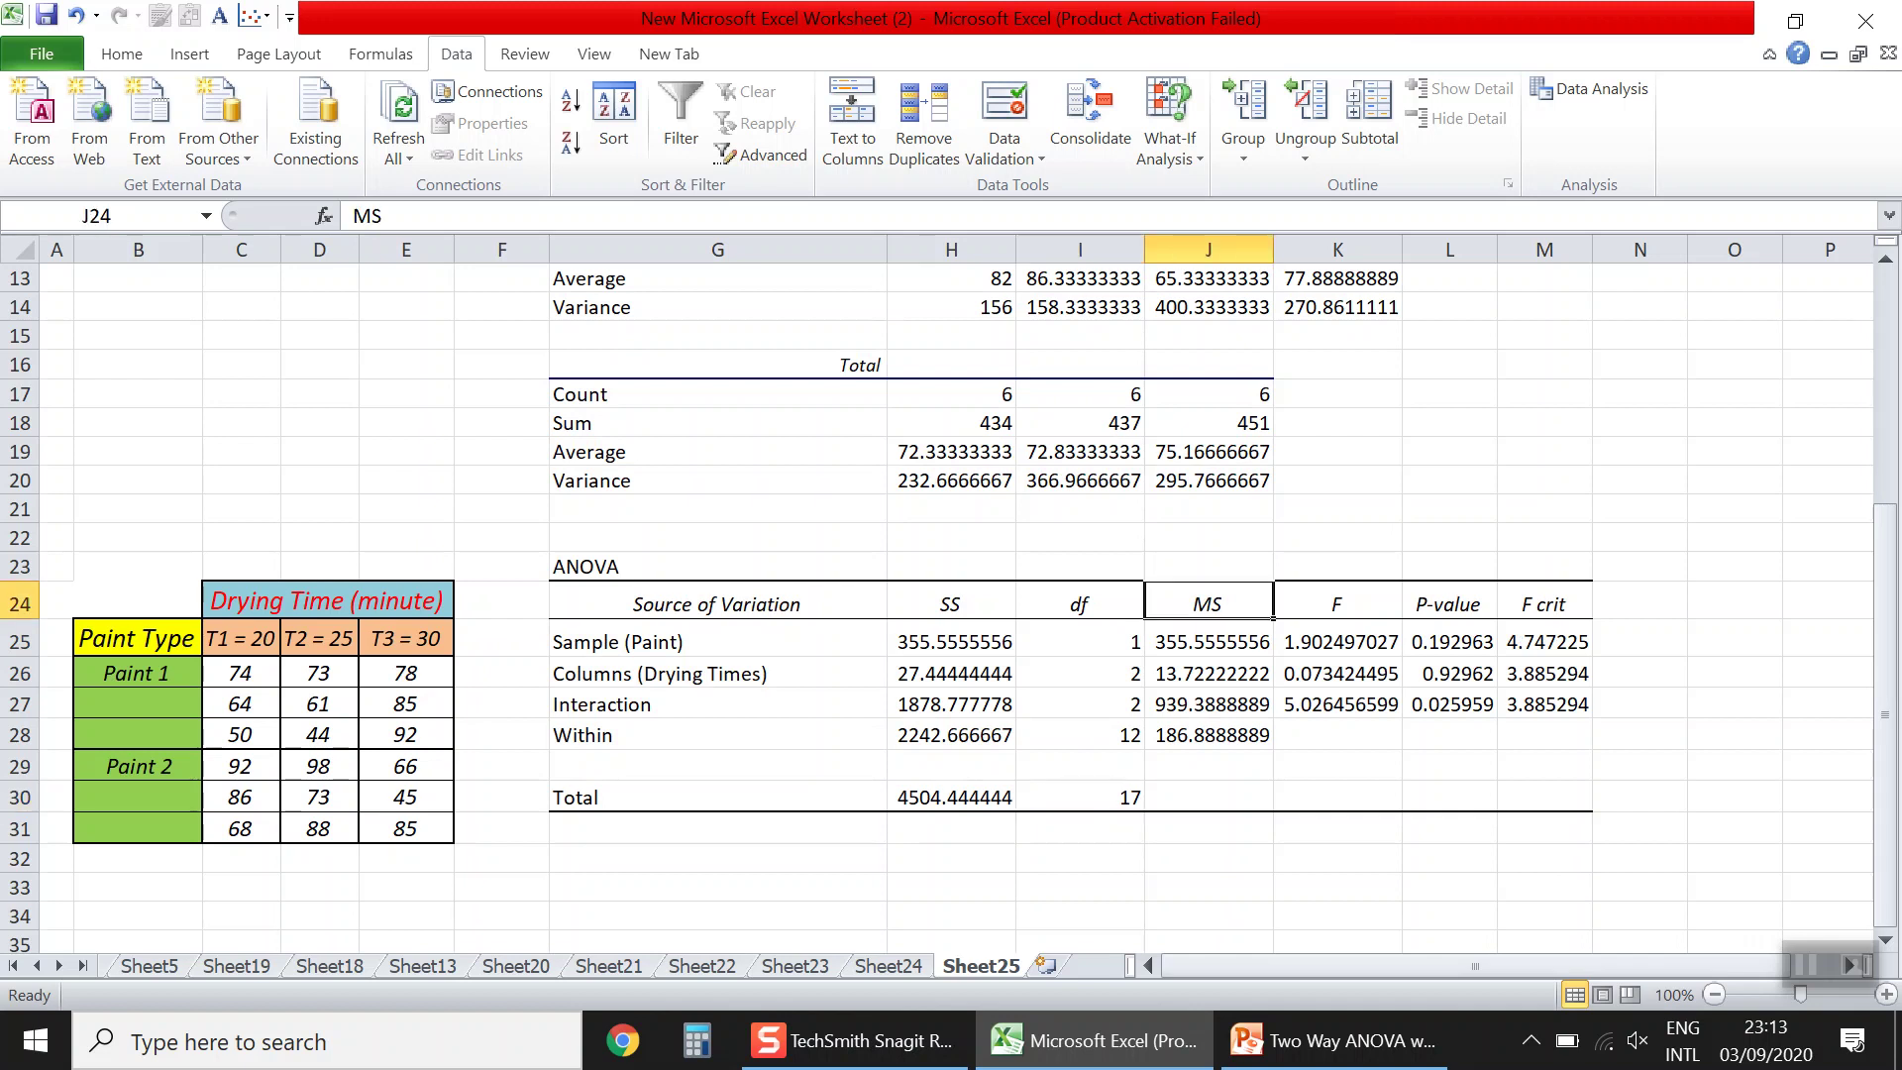
key(Down)
key(Down)
key(Down)
key(Down)
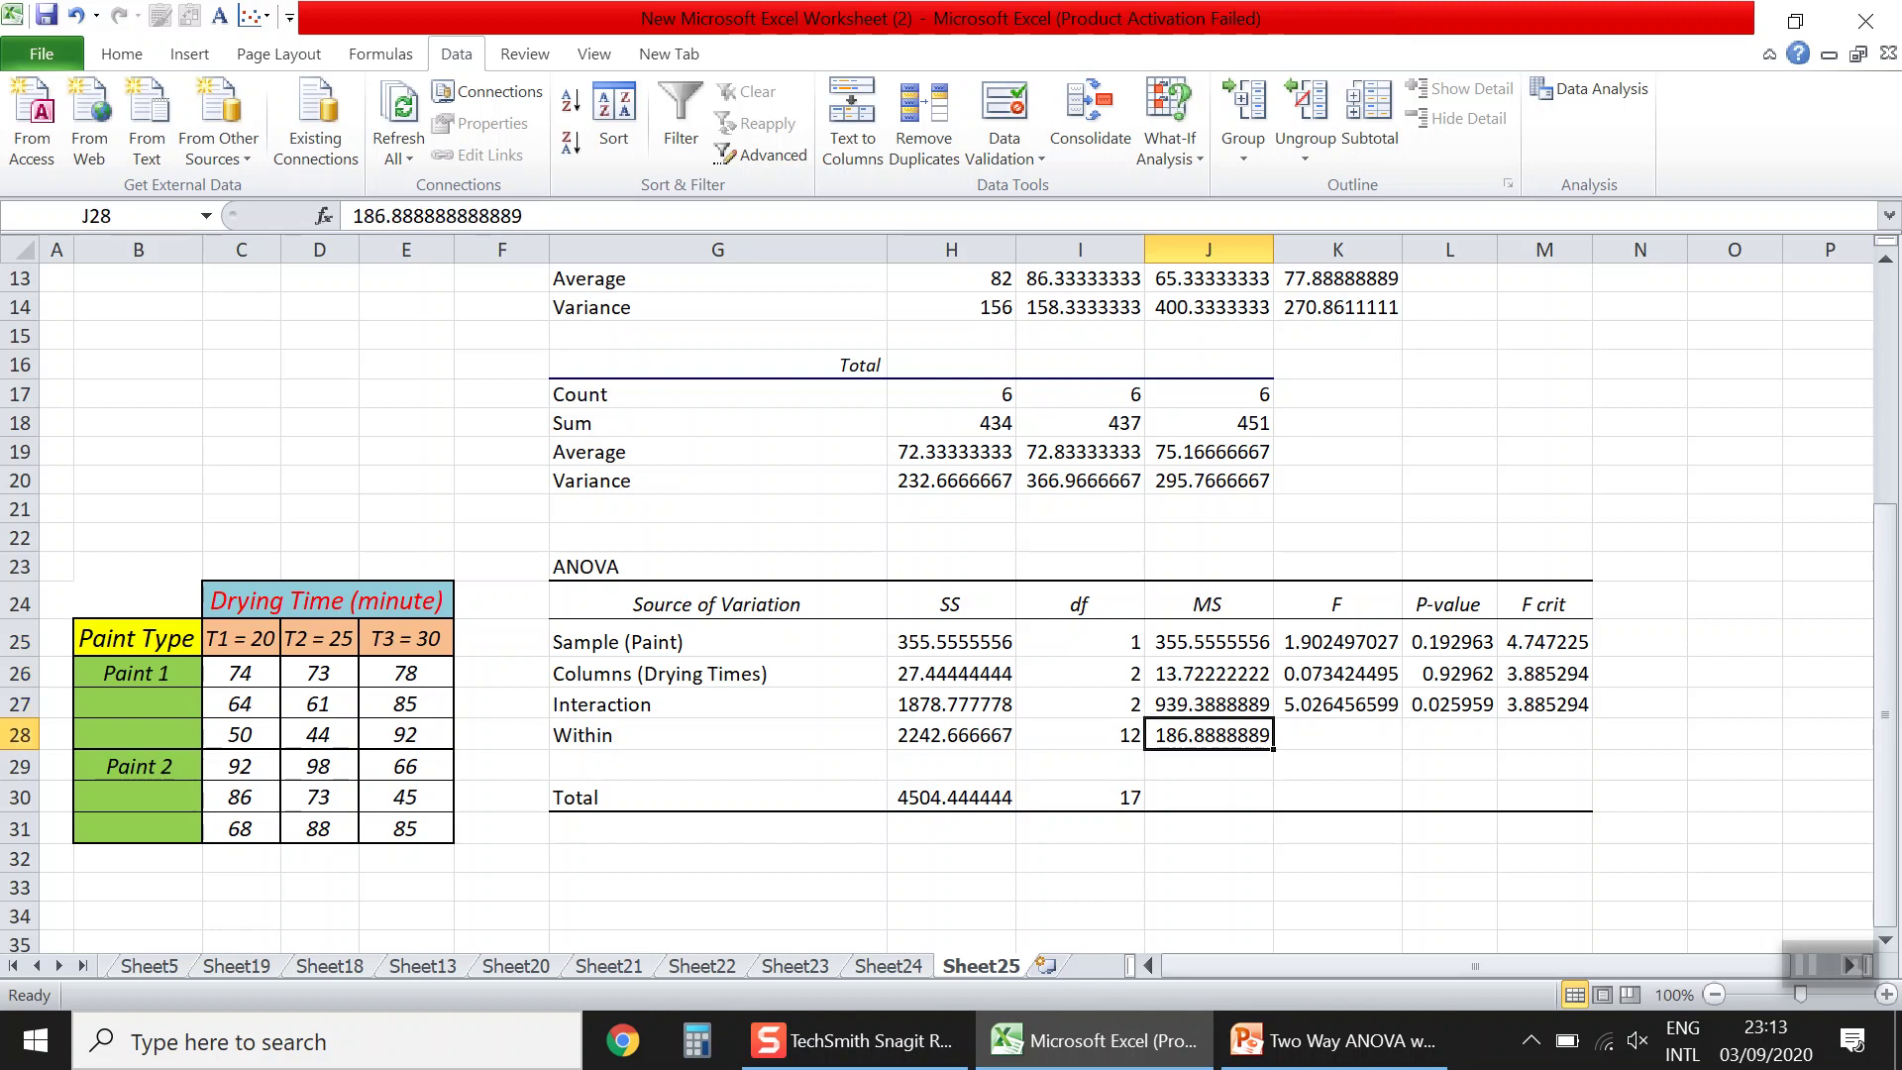
- Trace the paint F value to the Sample and Within mean squares, and inspect the drying times and interaction F values
click(1336, 641)
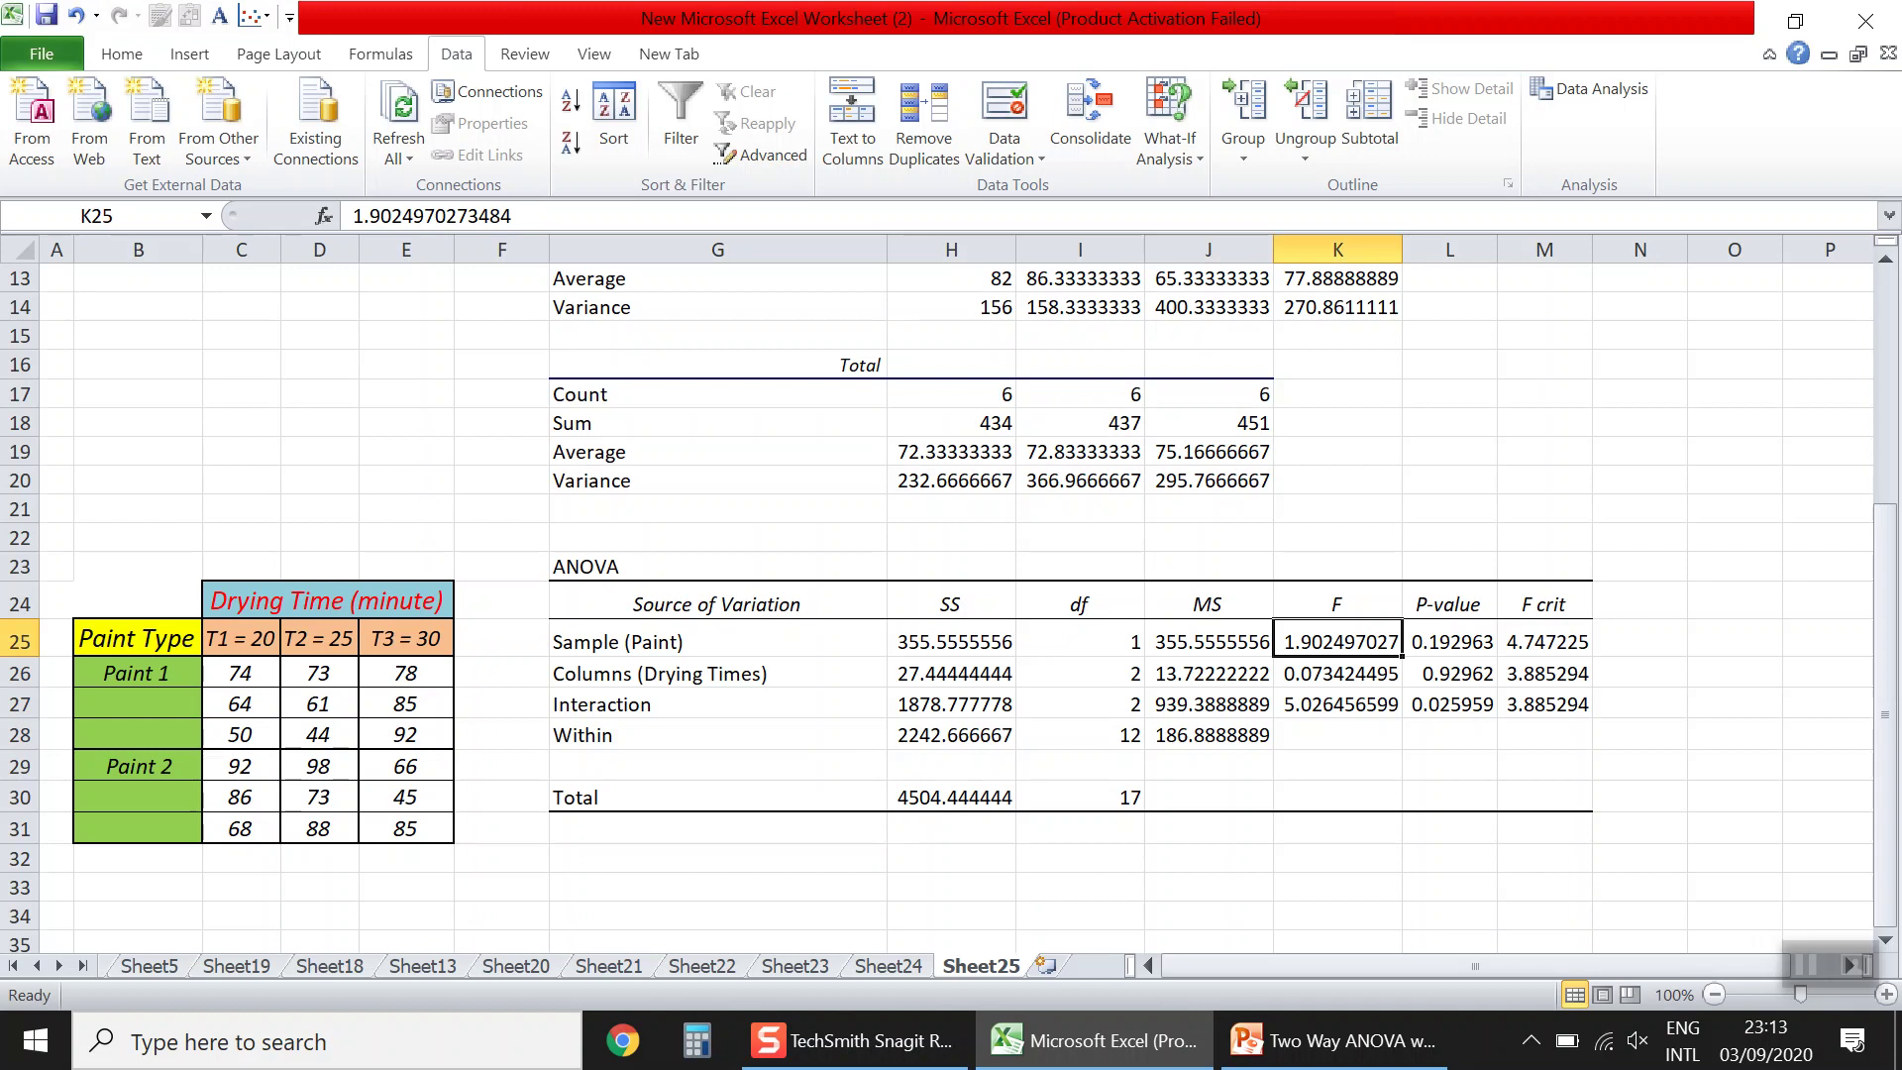
click(1207, 641)
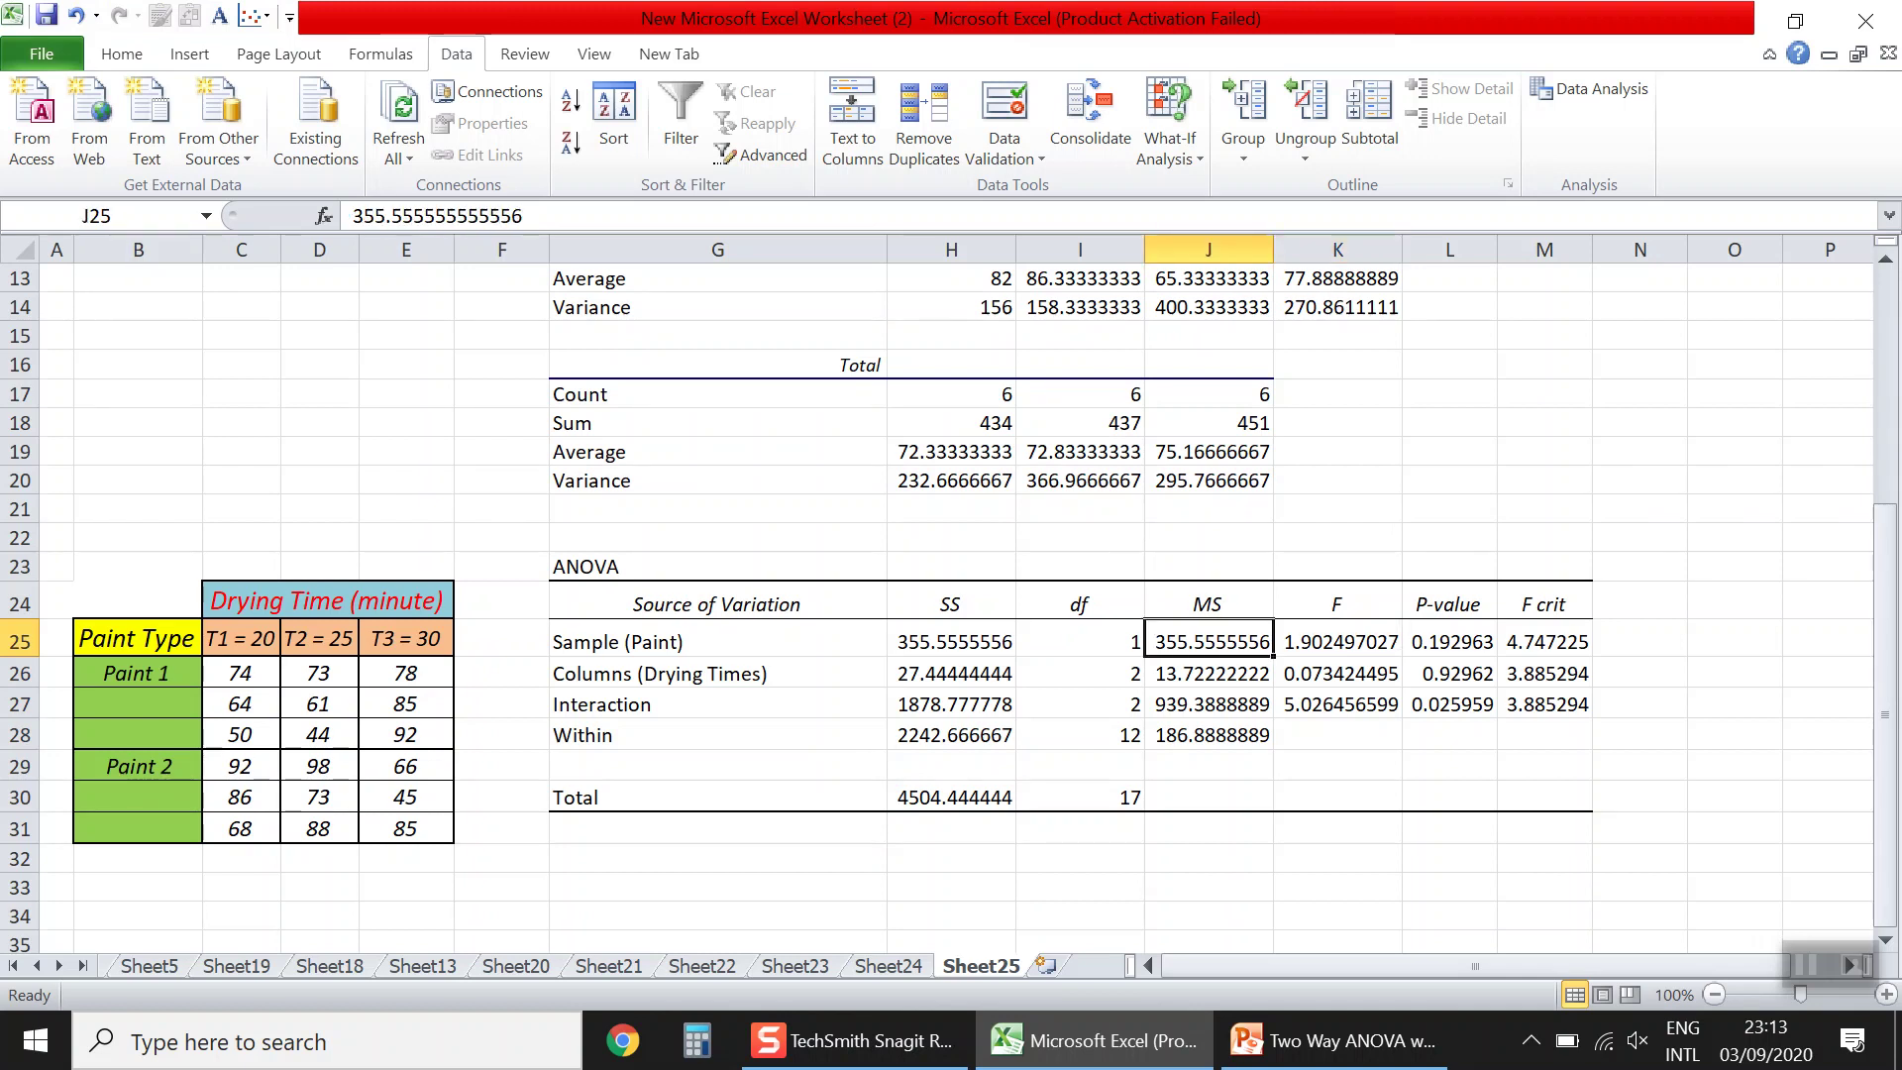
click(1208, 734)
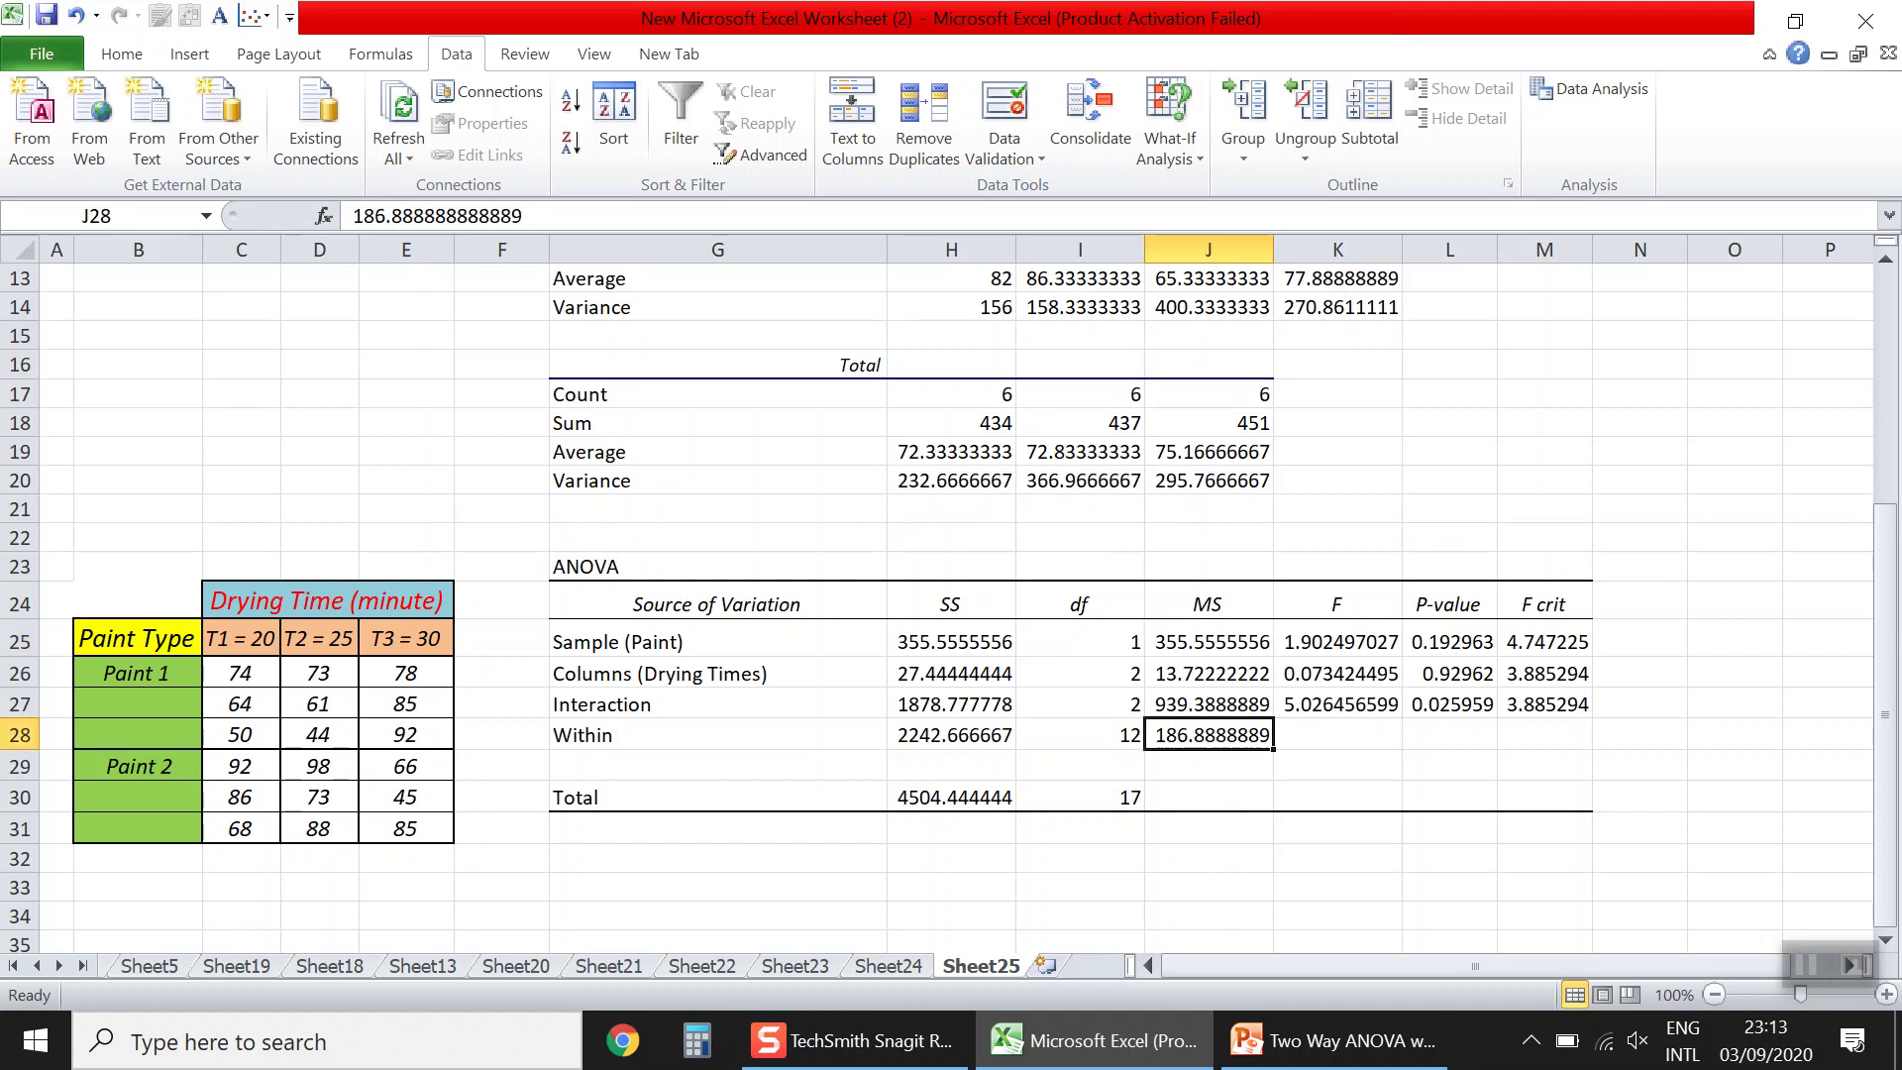
click(1336, 641)
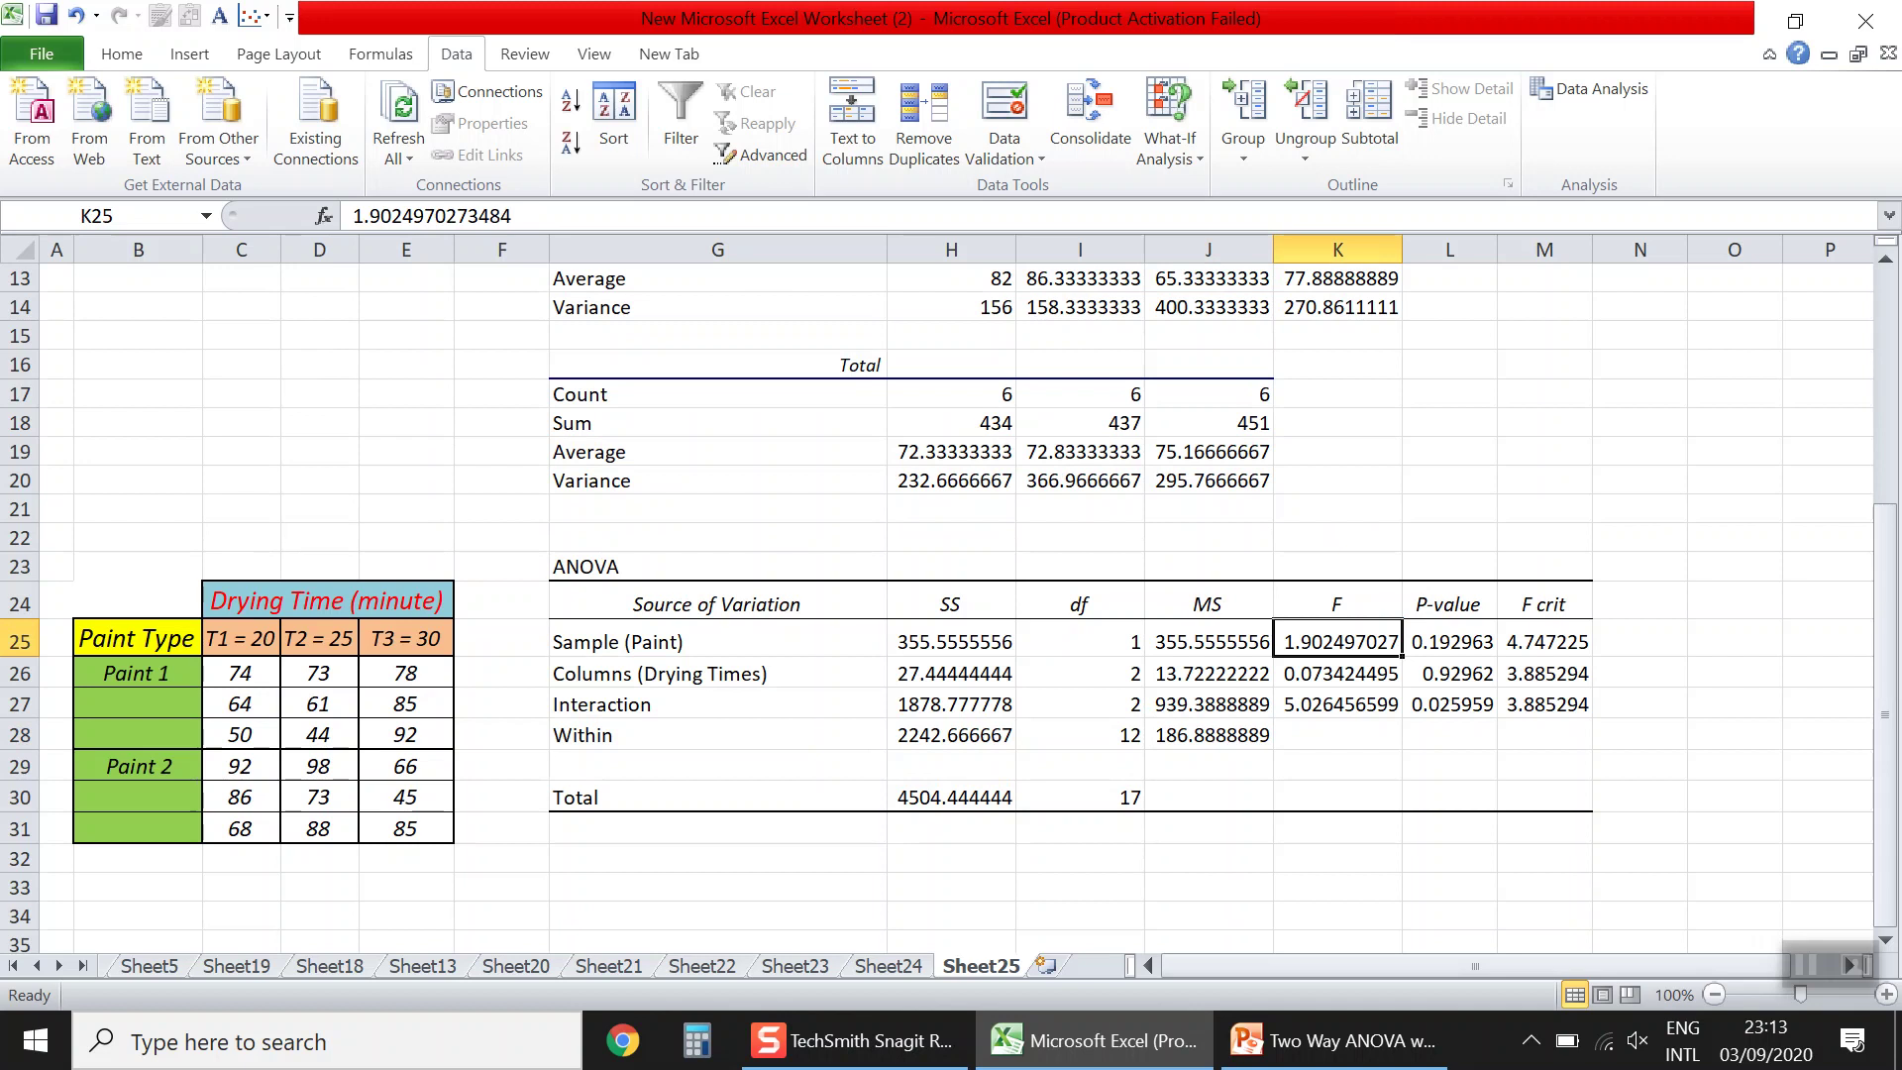
click(1336, 672)
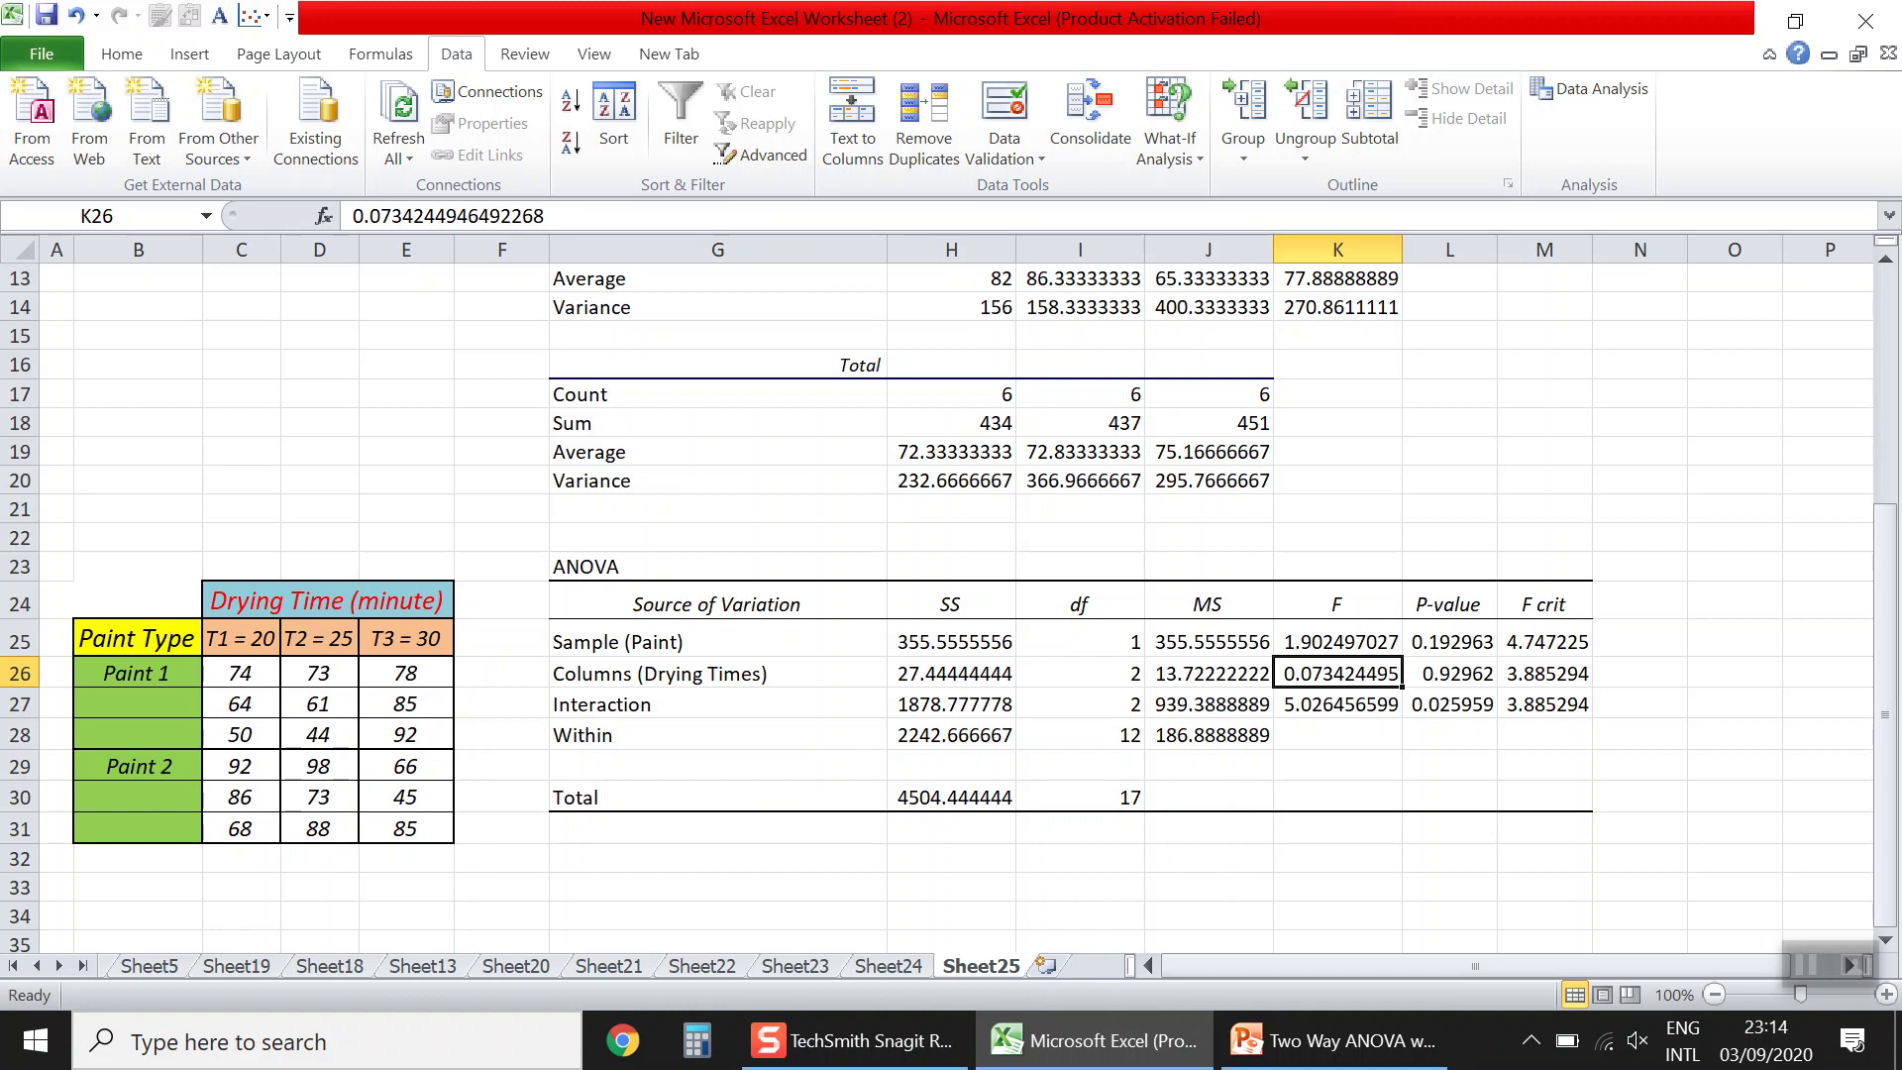
click(1336, 703)
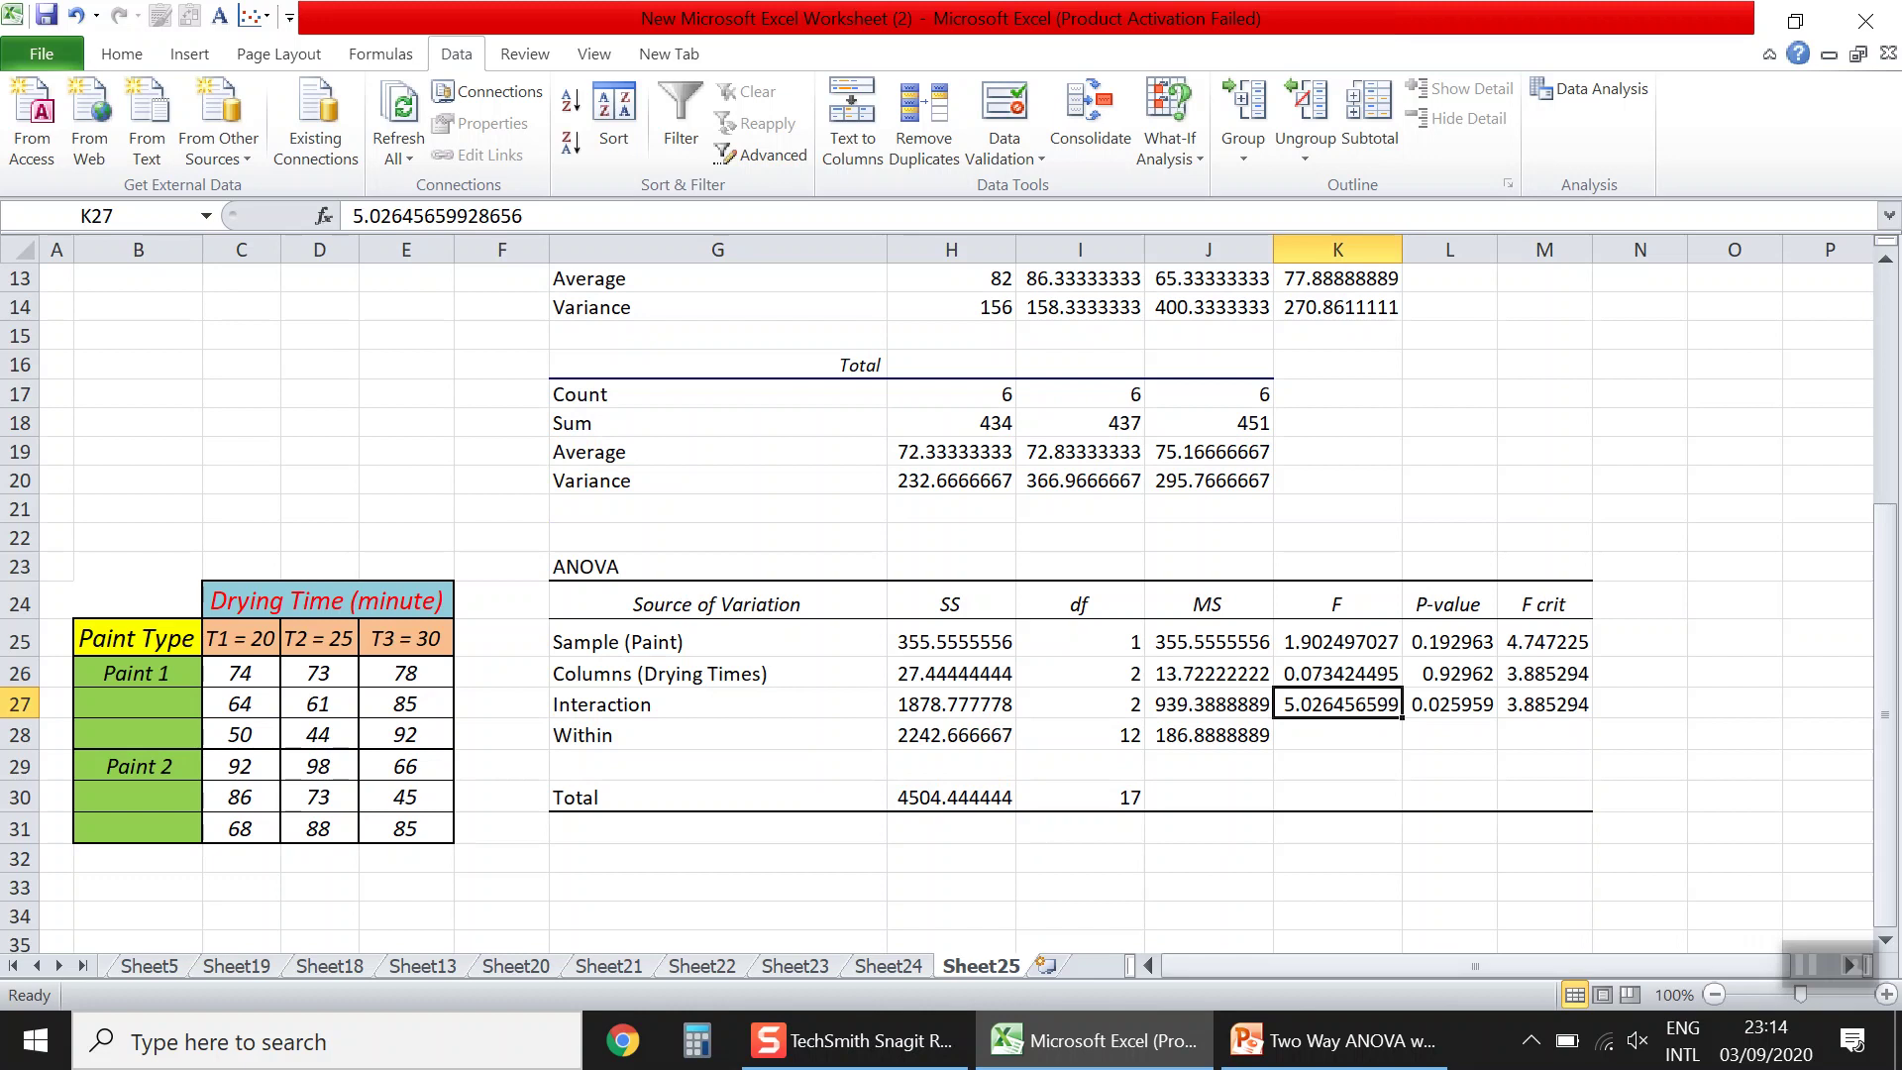
- Relate the paint P-value to its F value and degrees of freedom, and inspect the drying times and interaction P-values
click(1448, 641)
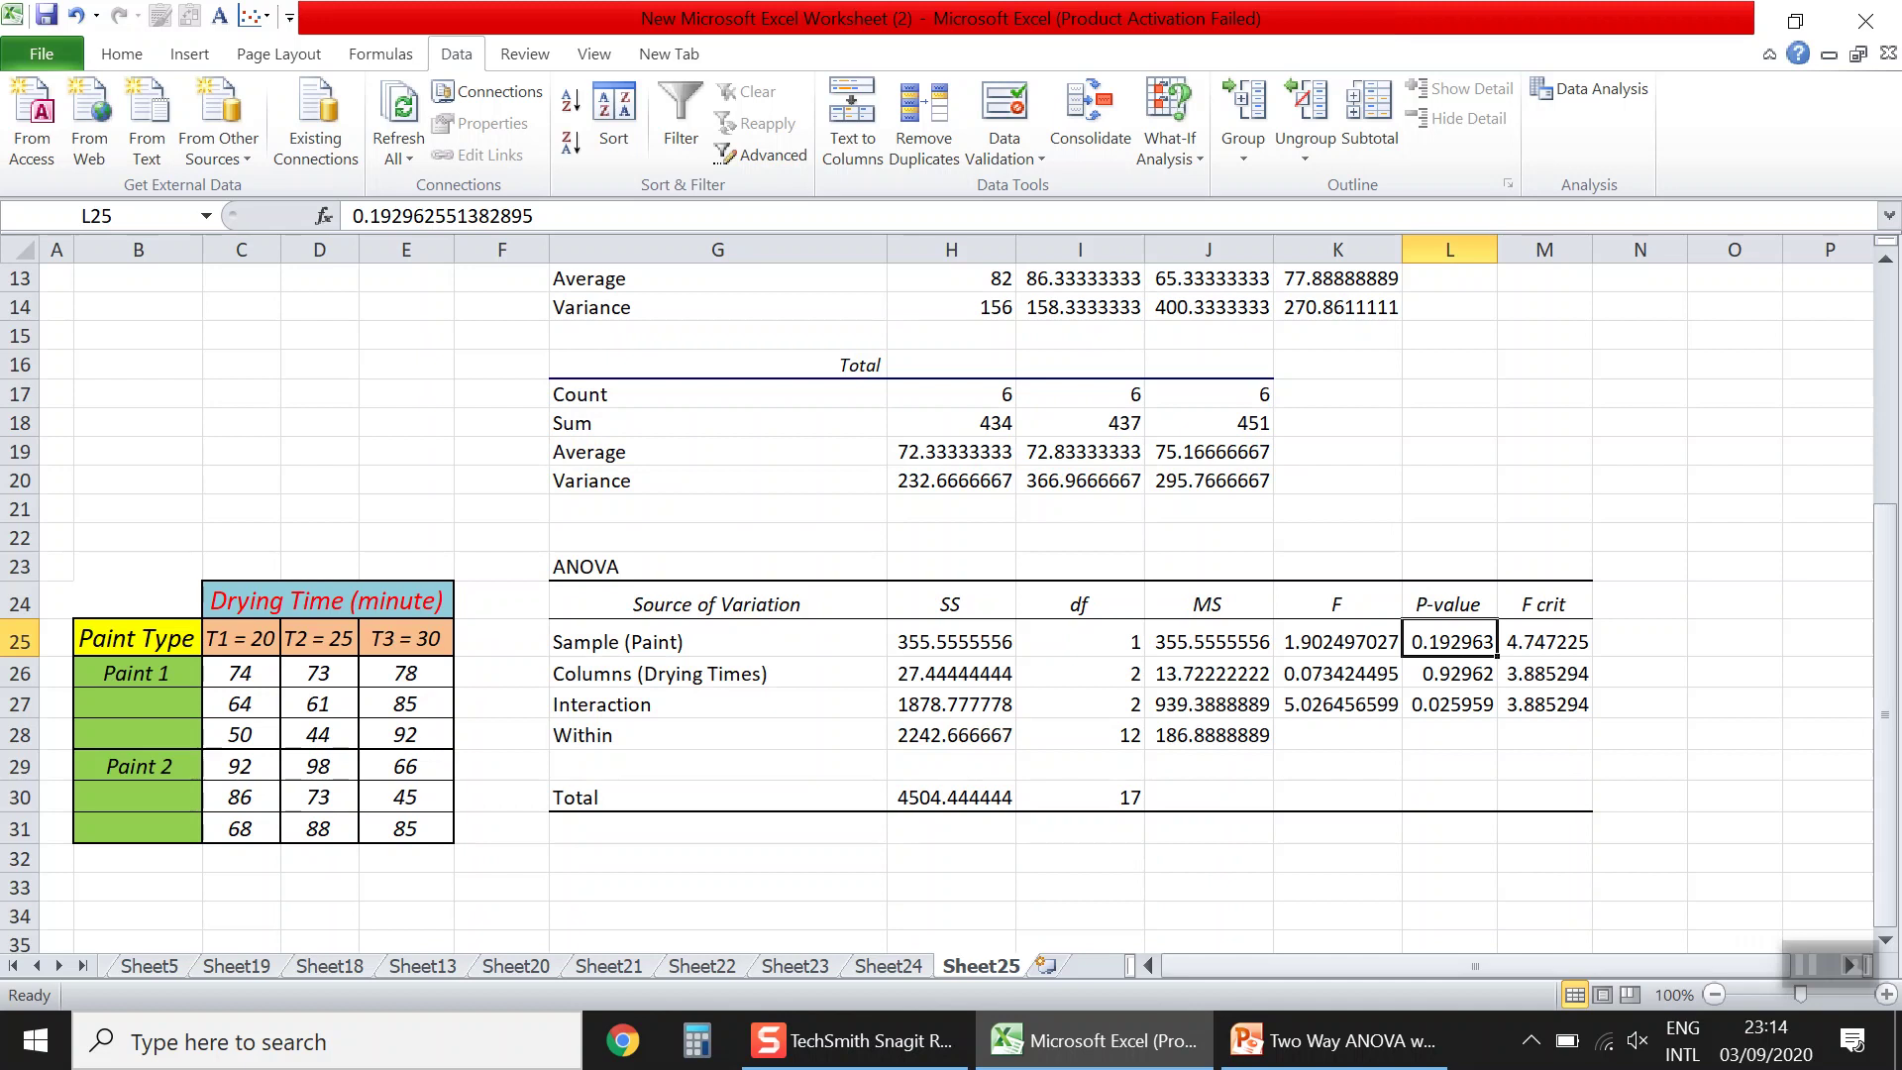
click(1336, 641)
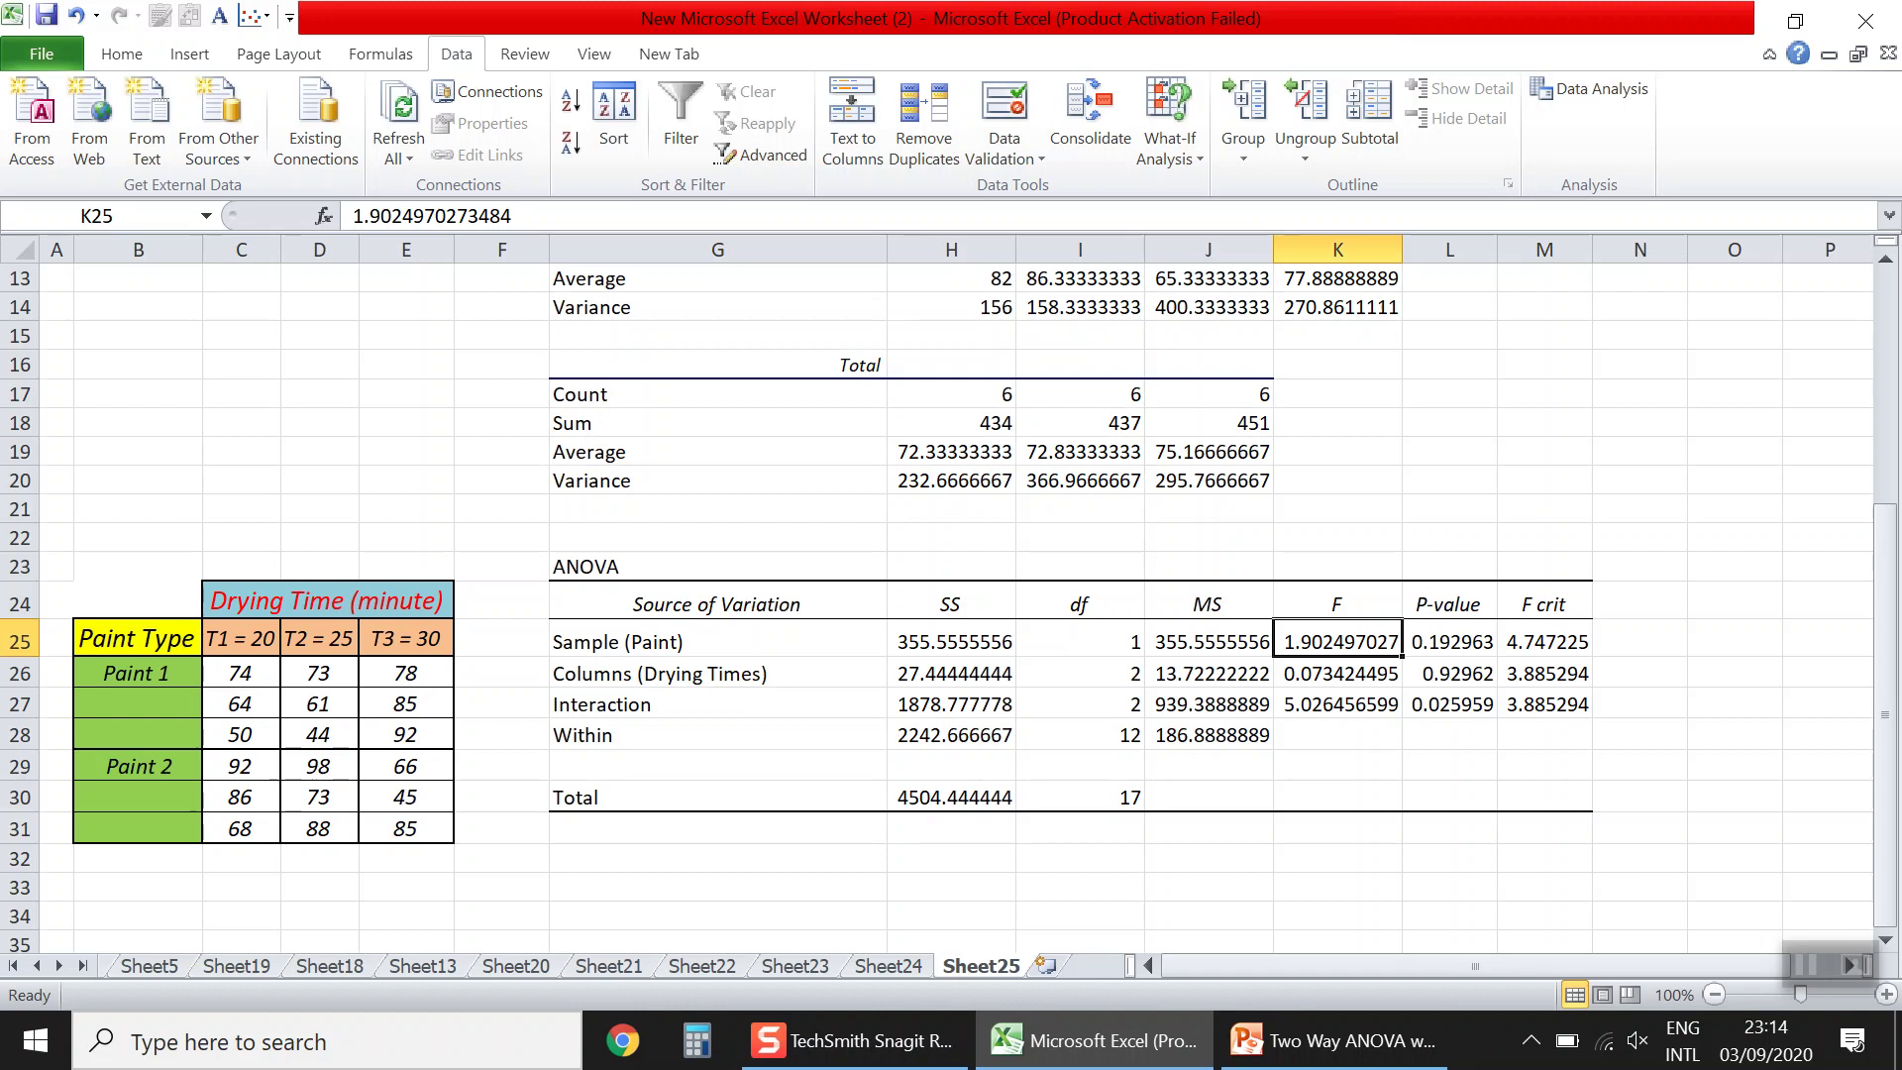
click(1078, 641)
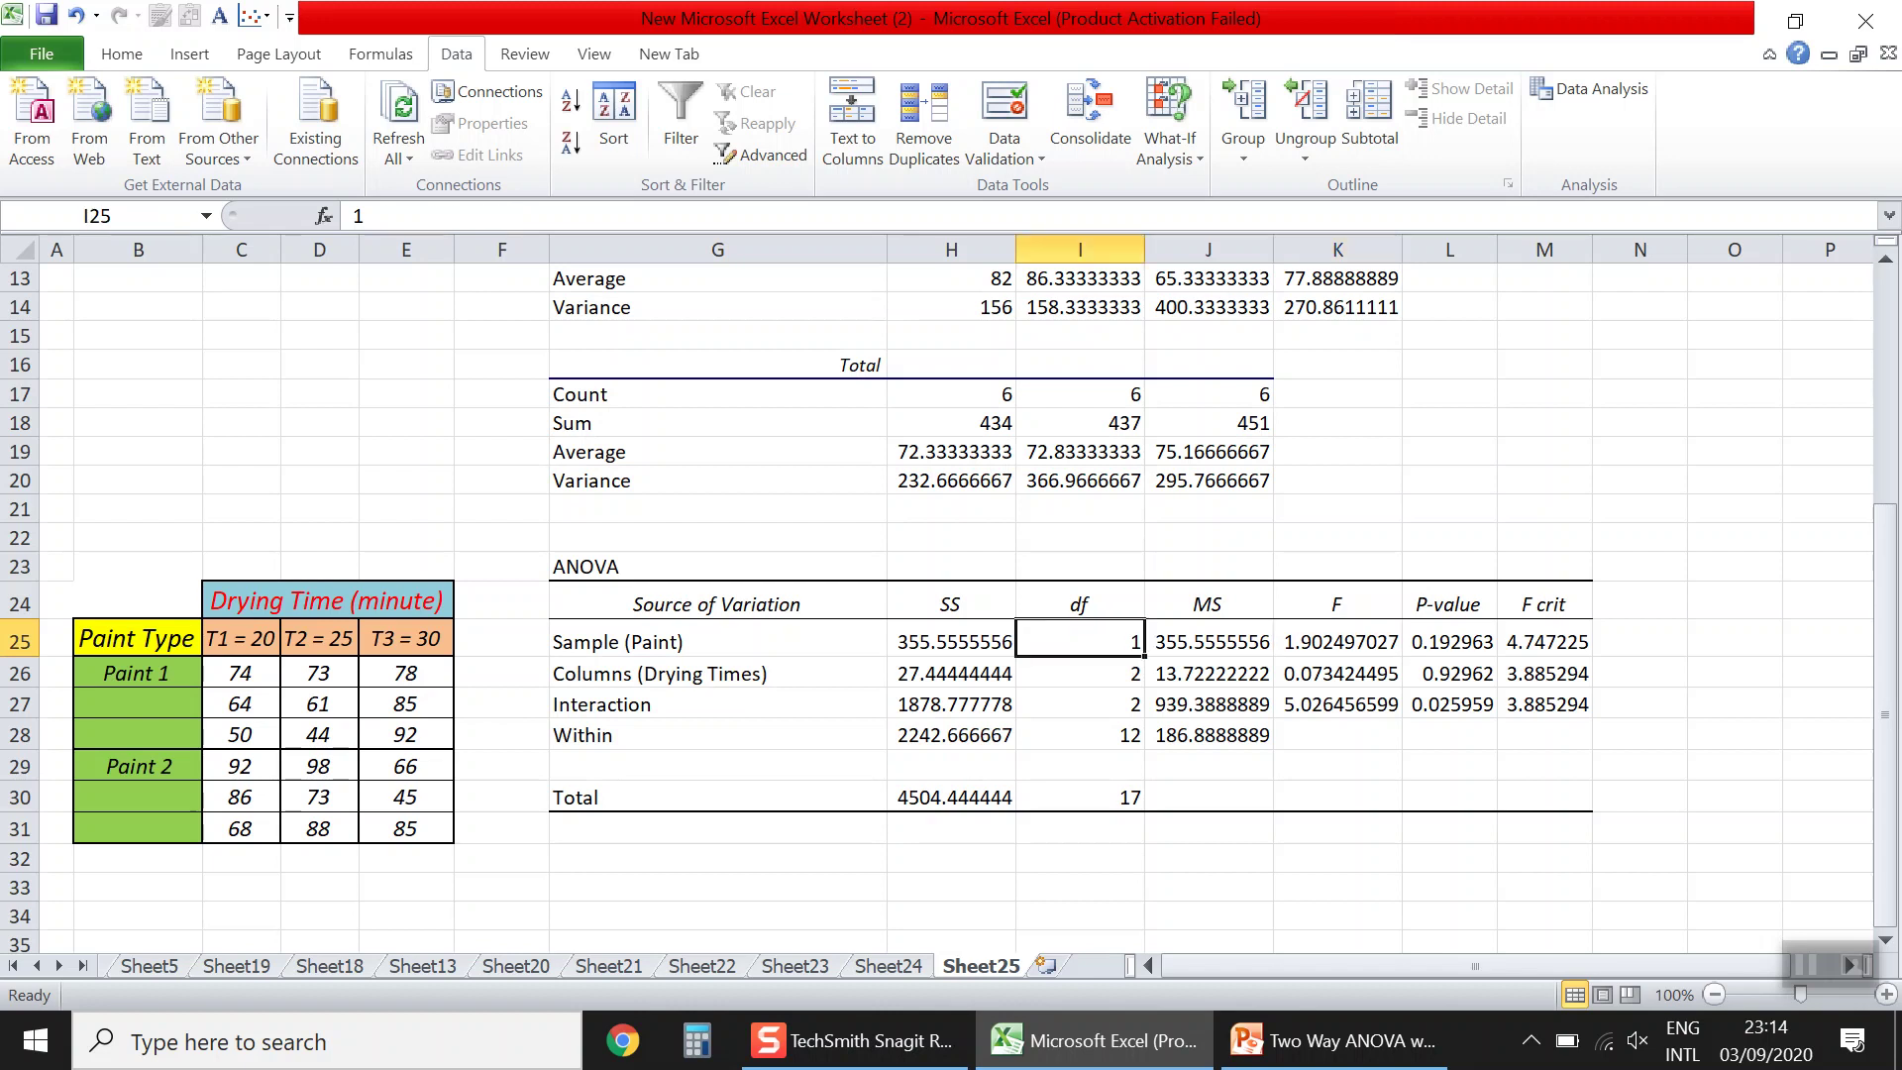
click(1078, 734)
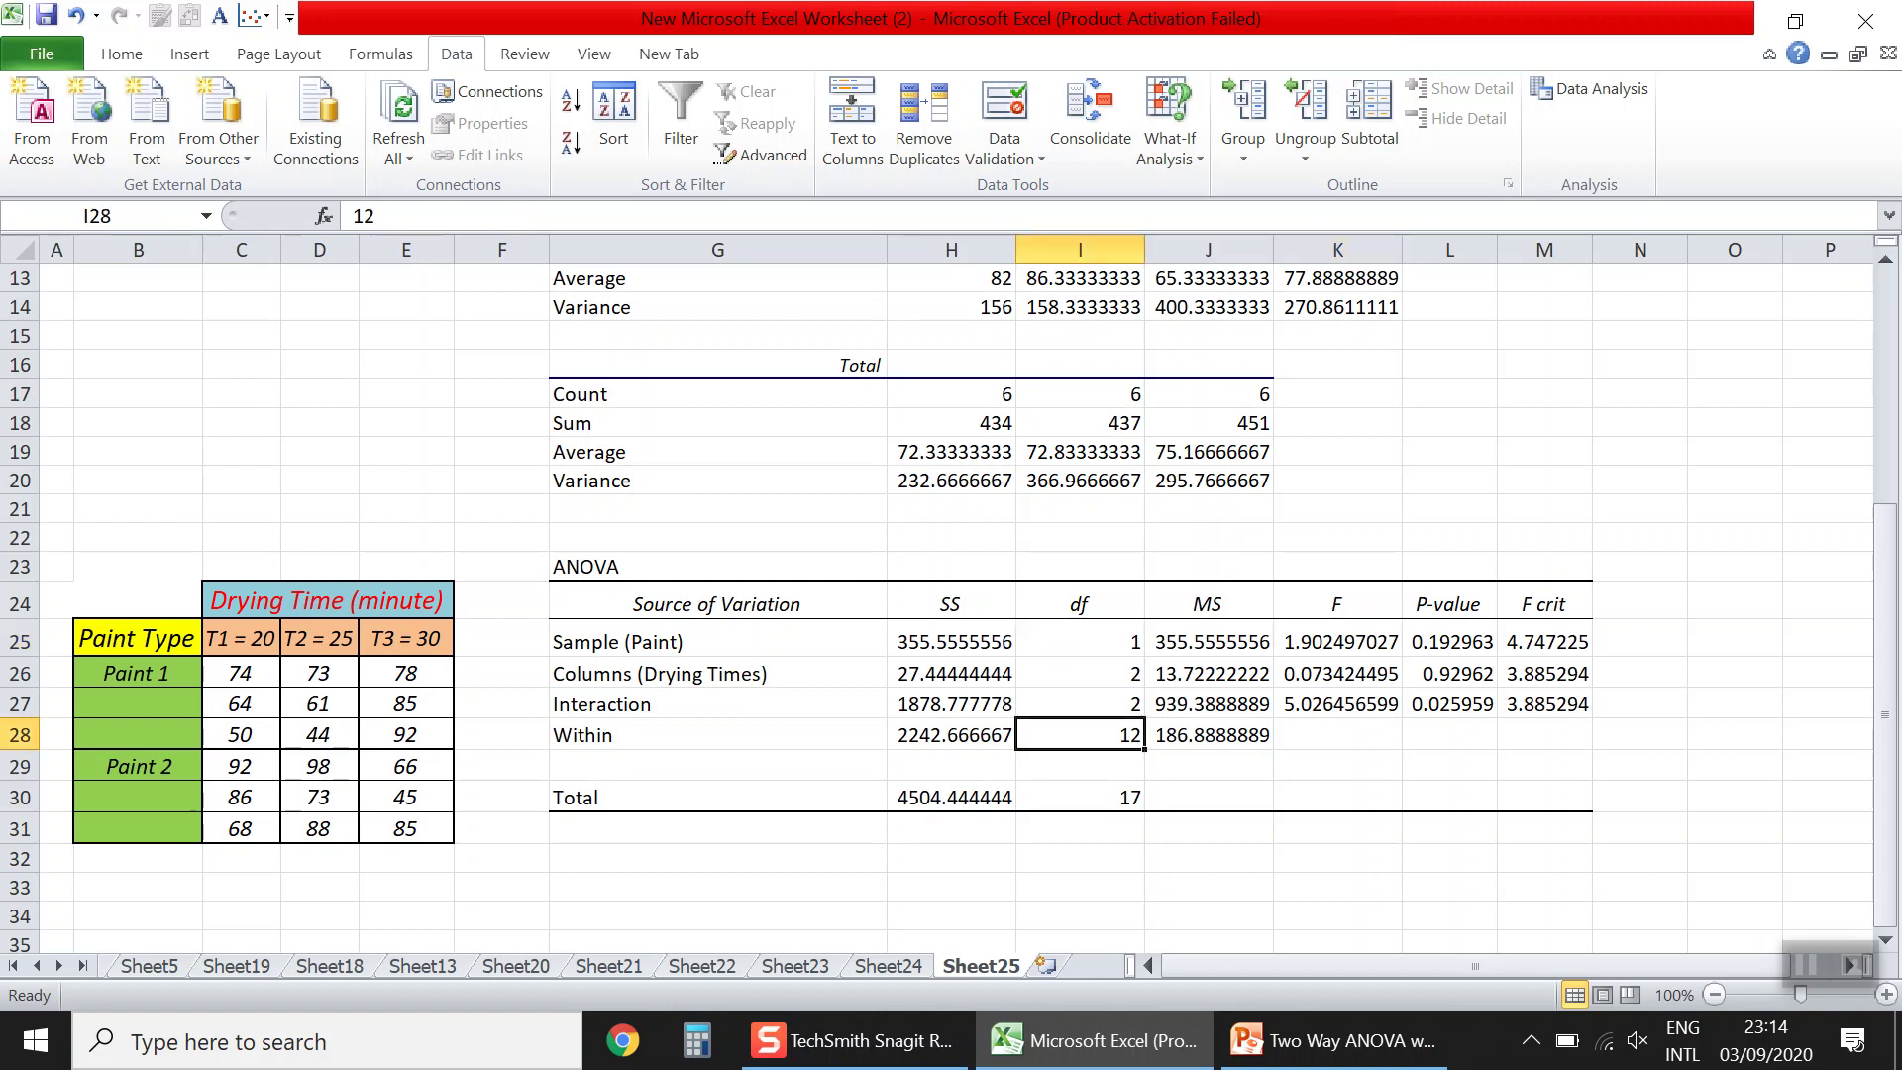
click(1448, 640)
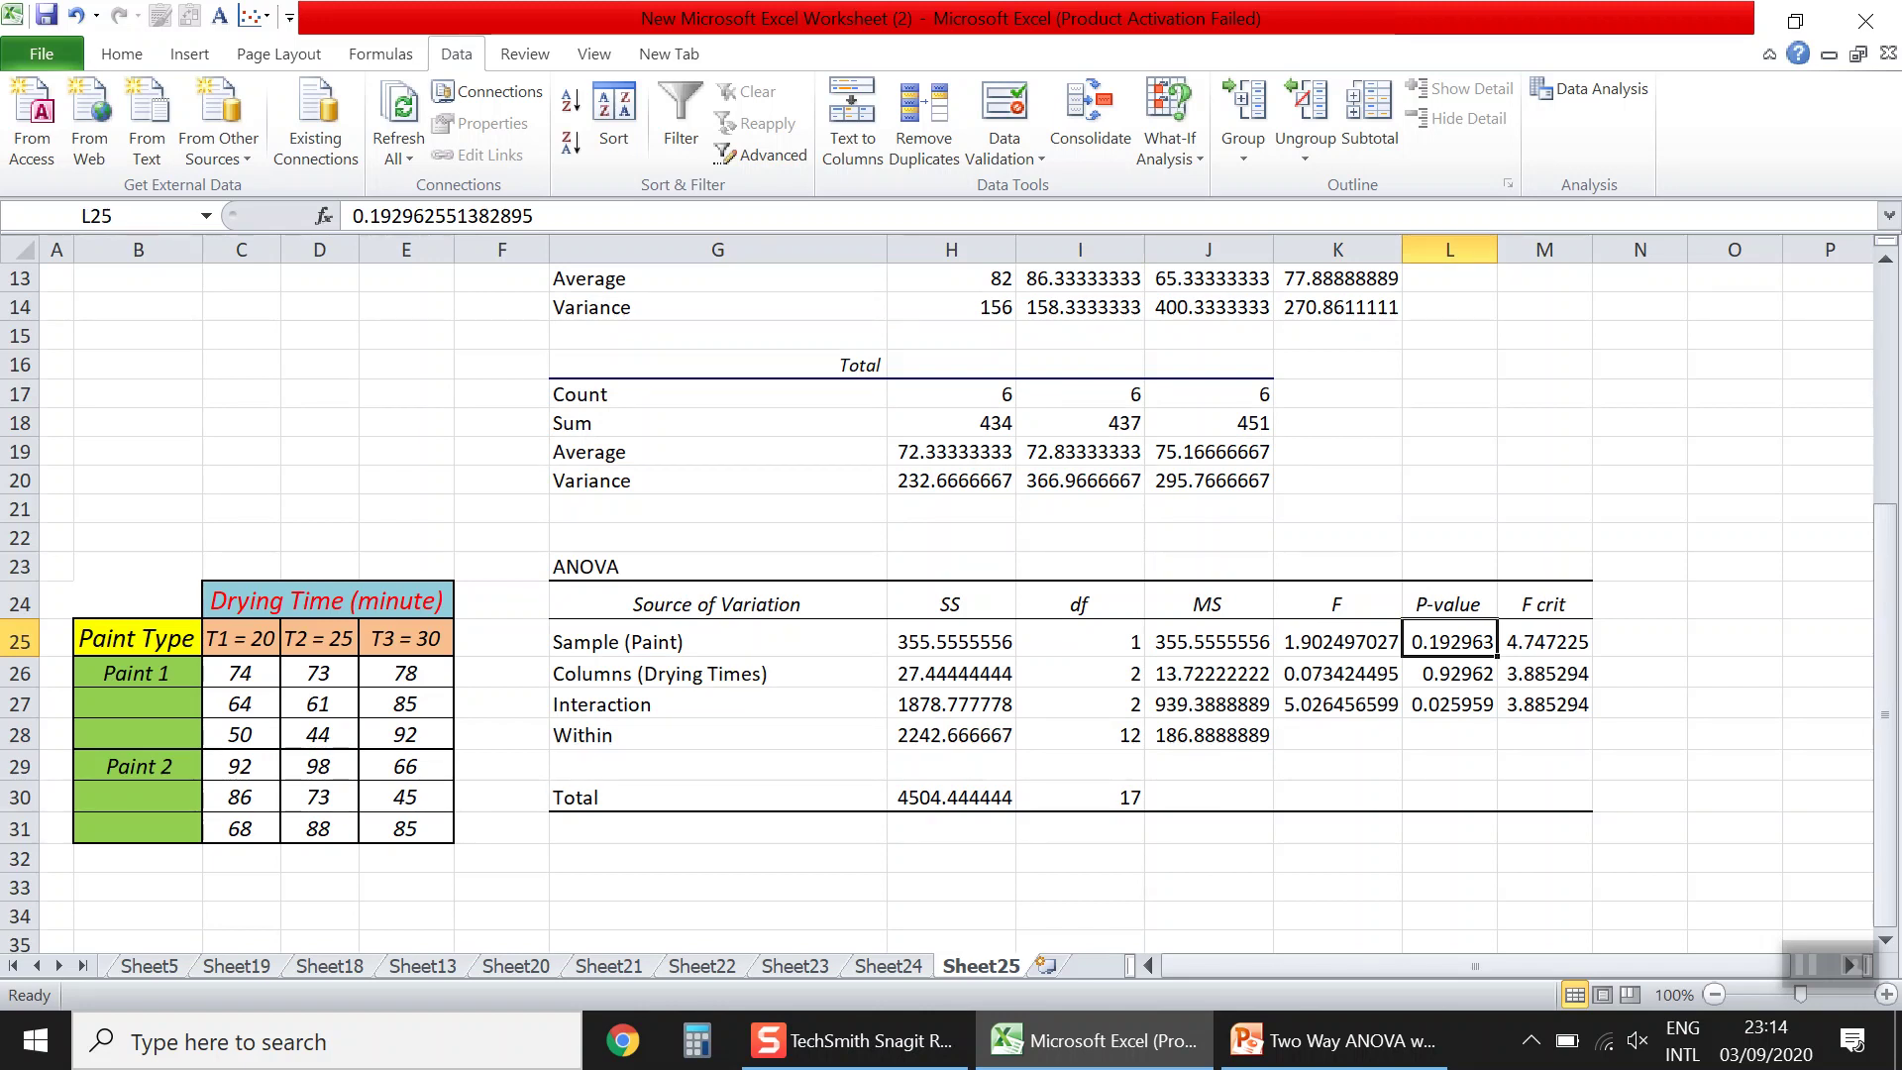
click(1448, 673)
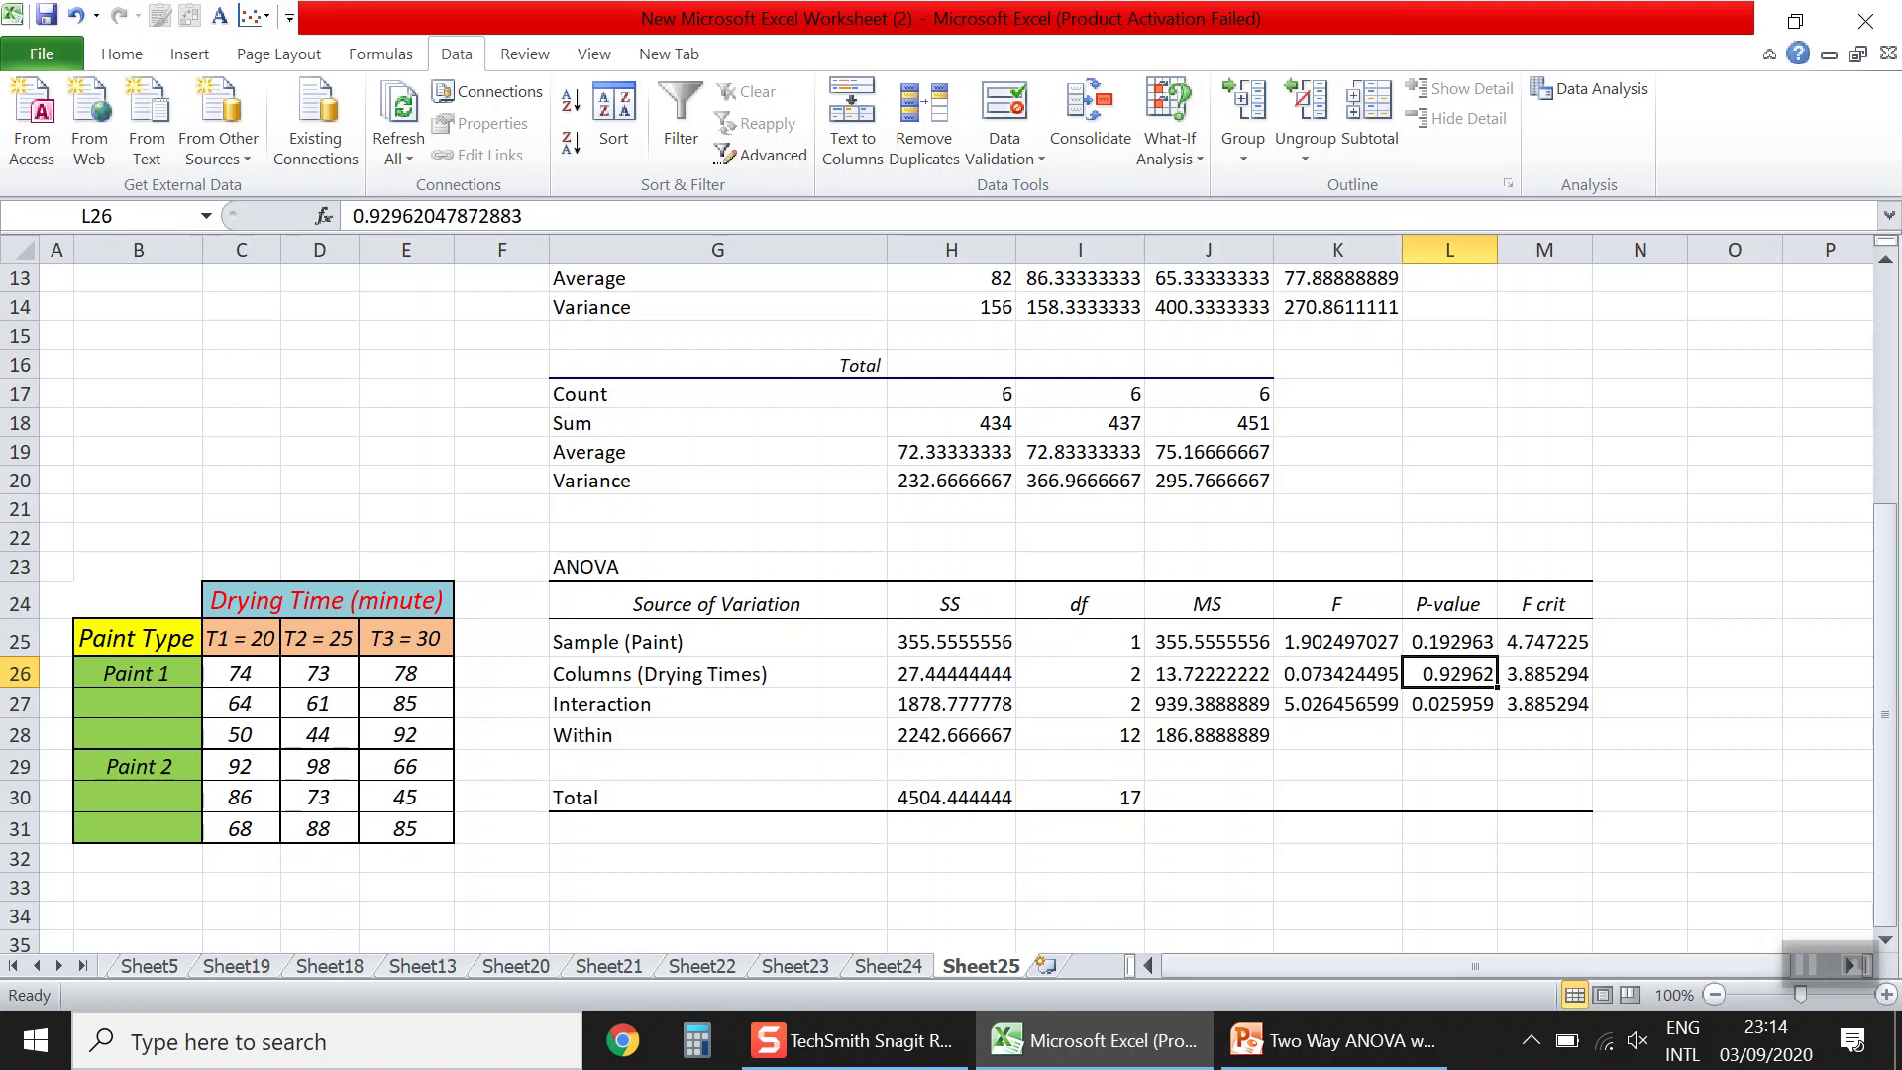
click(1447, 703)
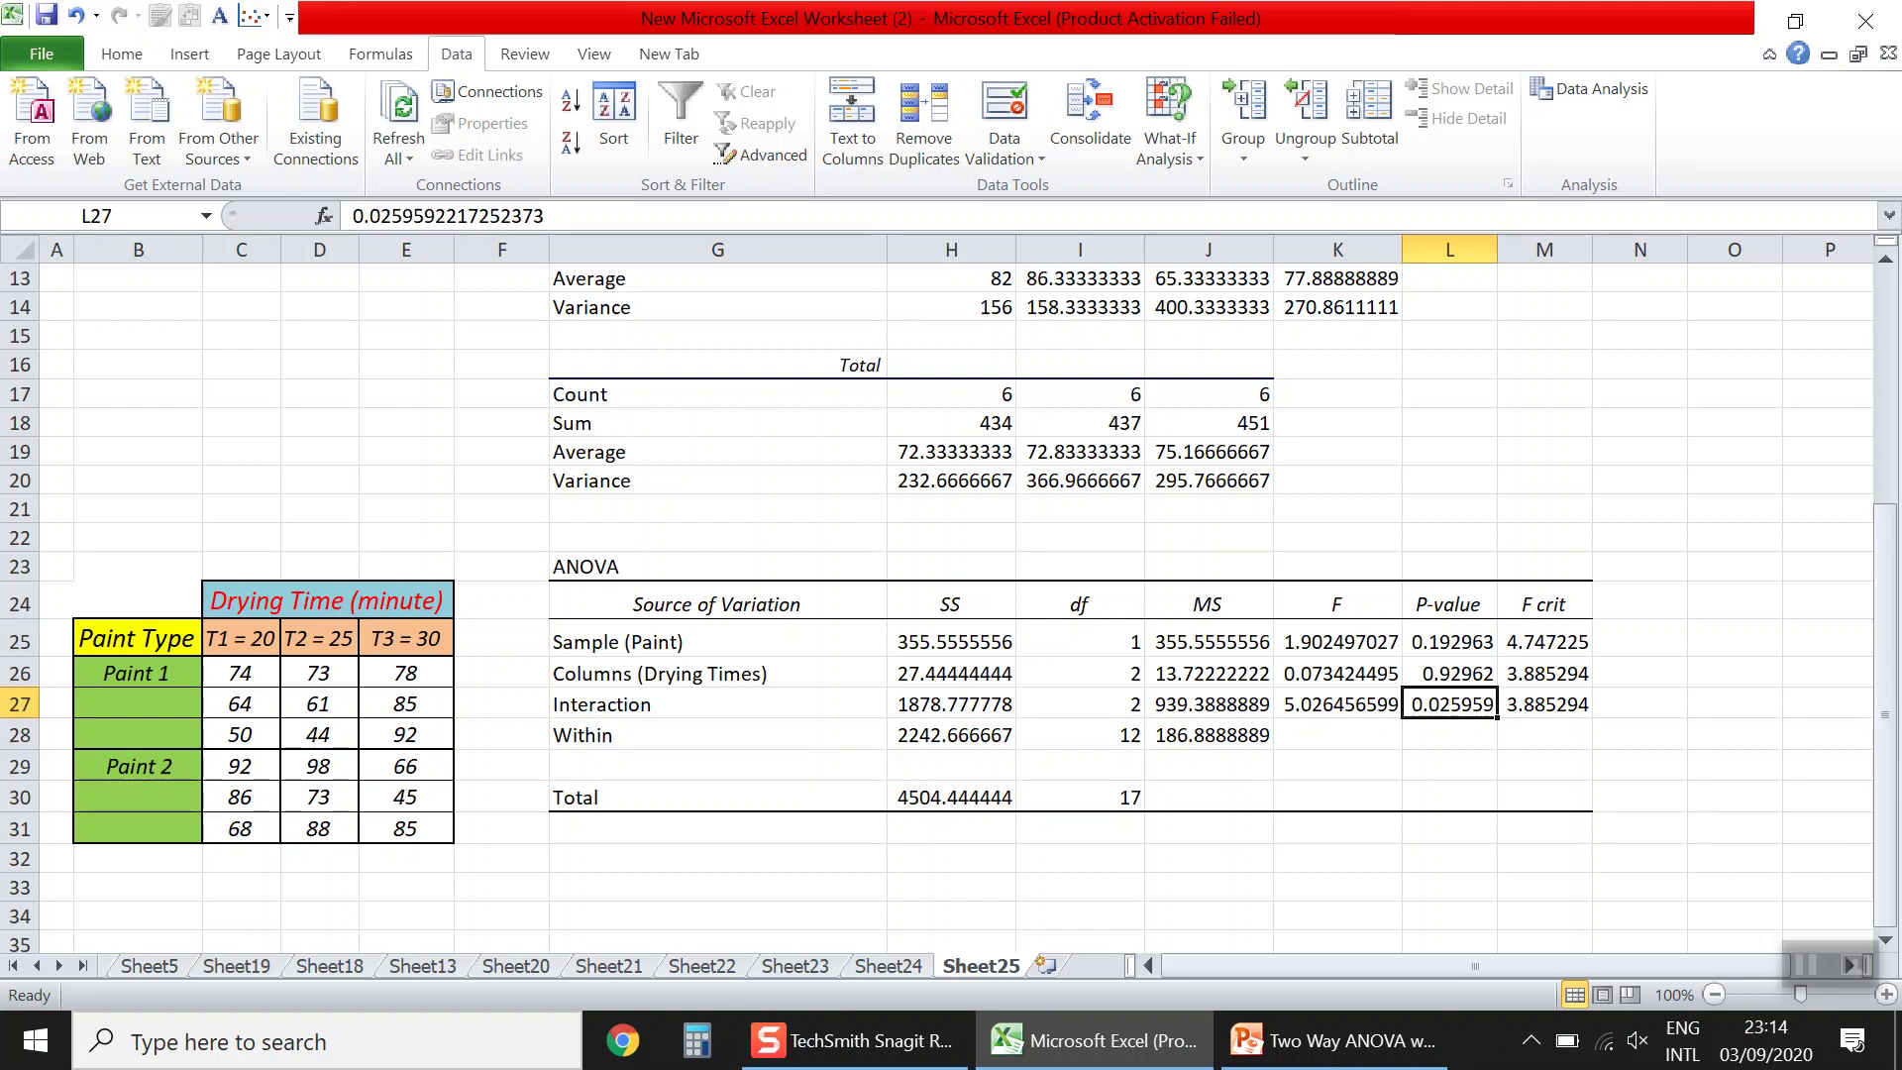
- Relate the critical F value in the Sample (Paint) row to the Sample and Within degrees of freedom
click(1544, 640)
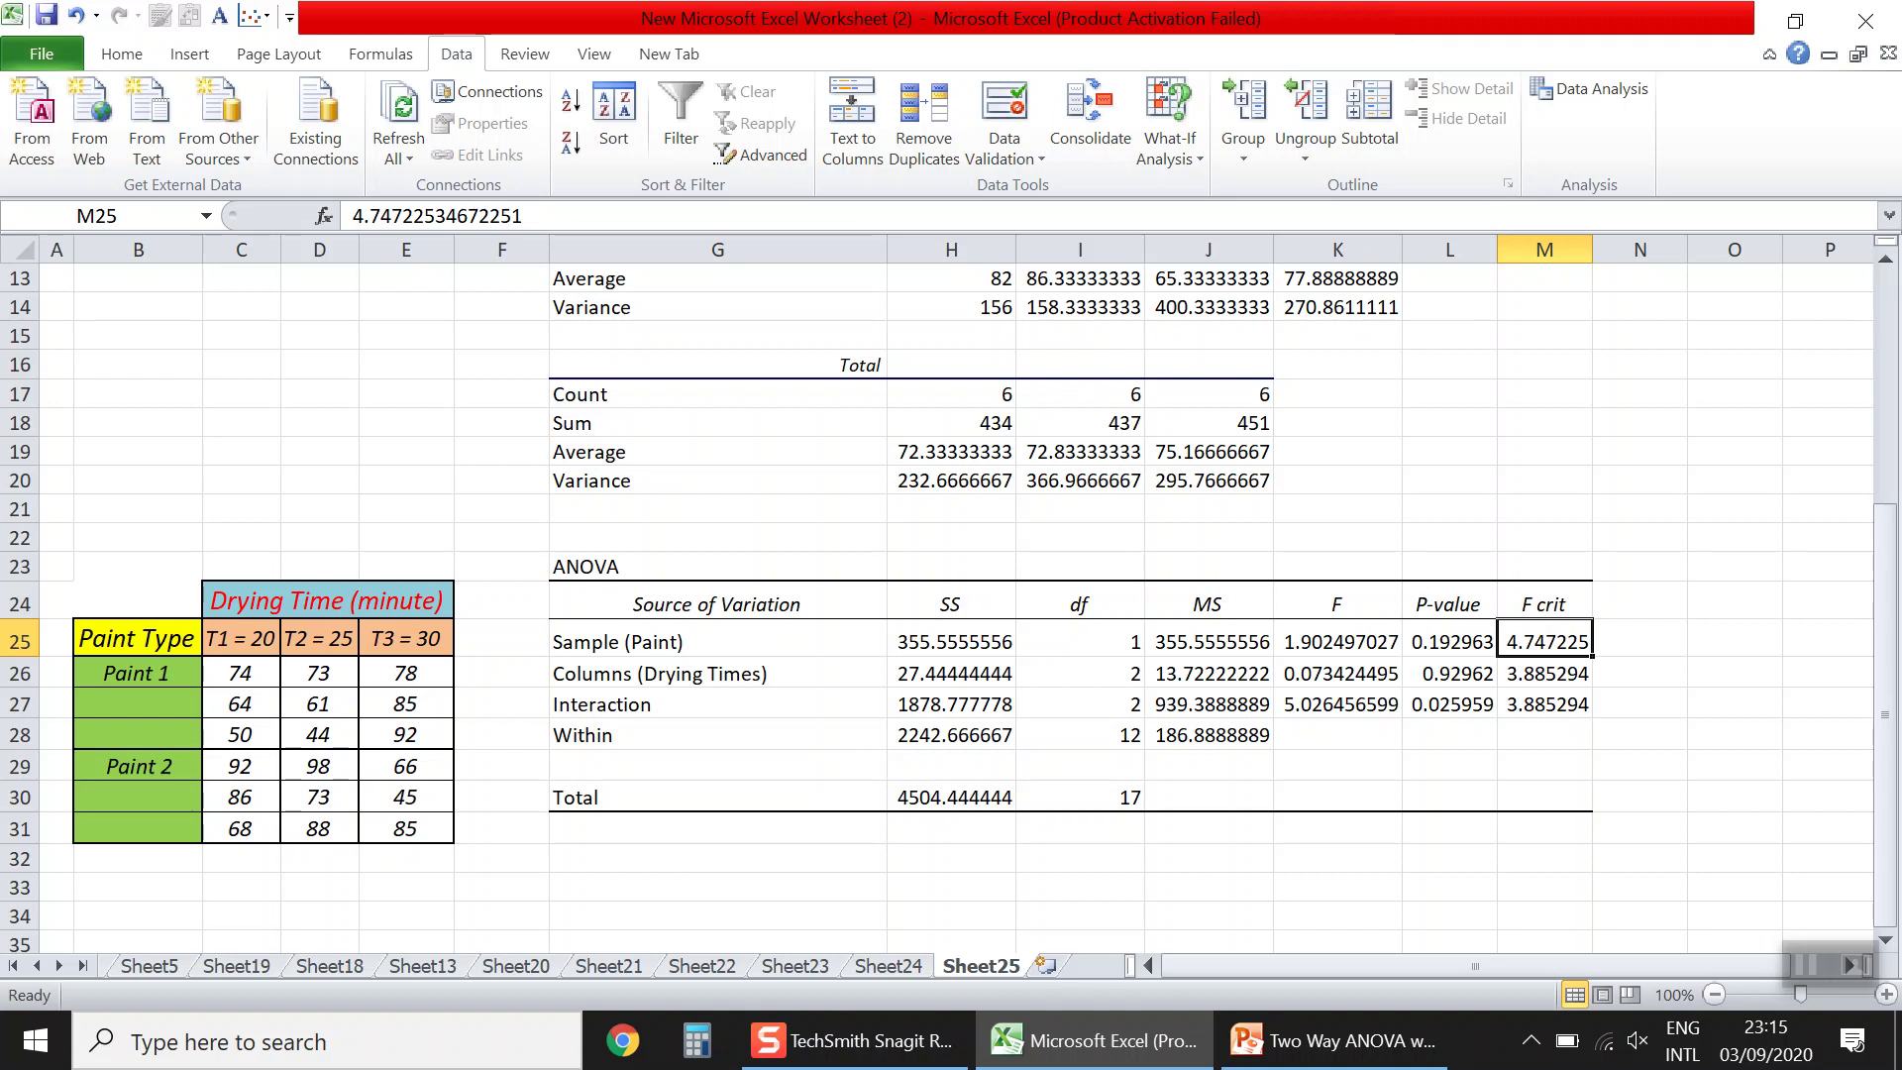
click(1079, 641)
click(1079, 734)
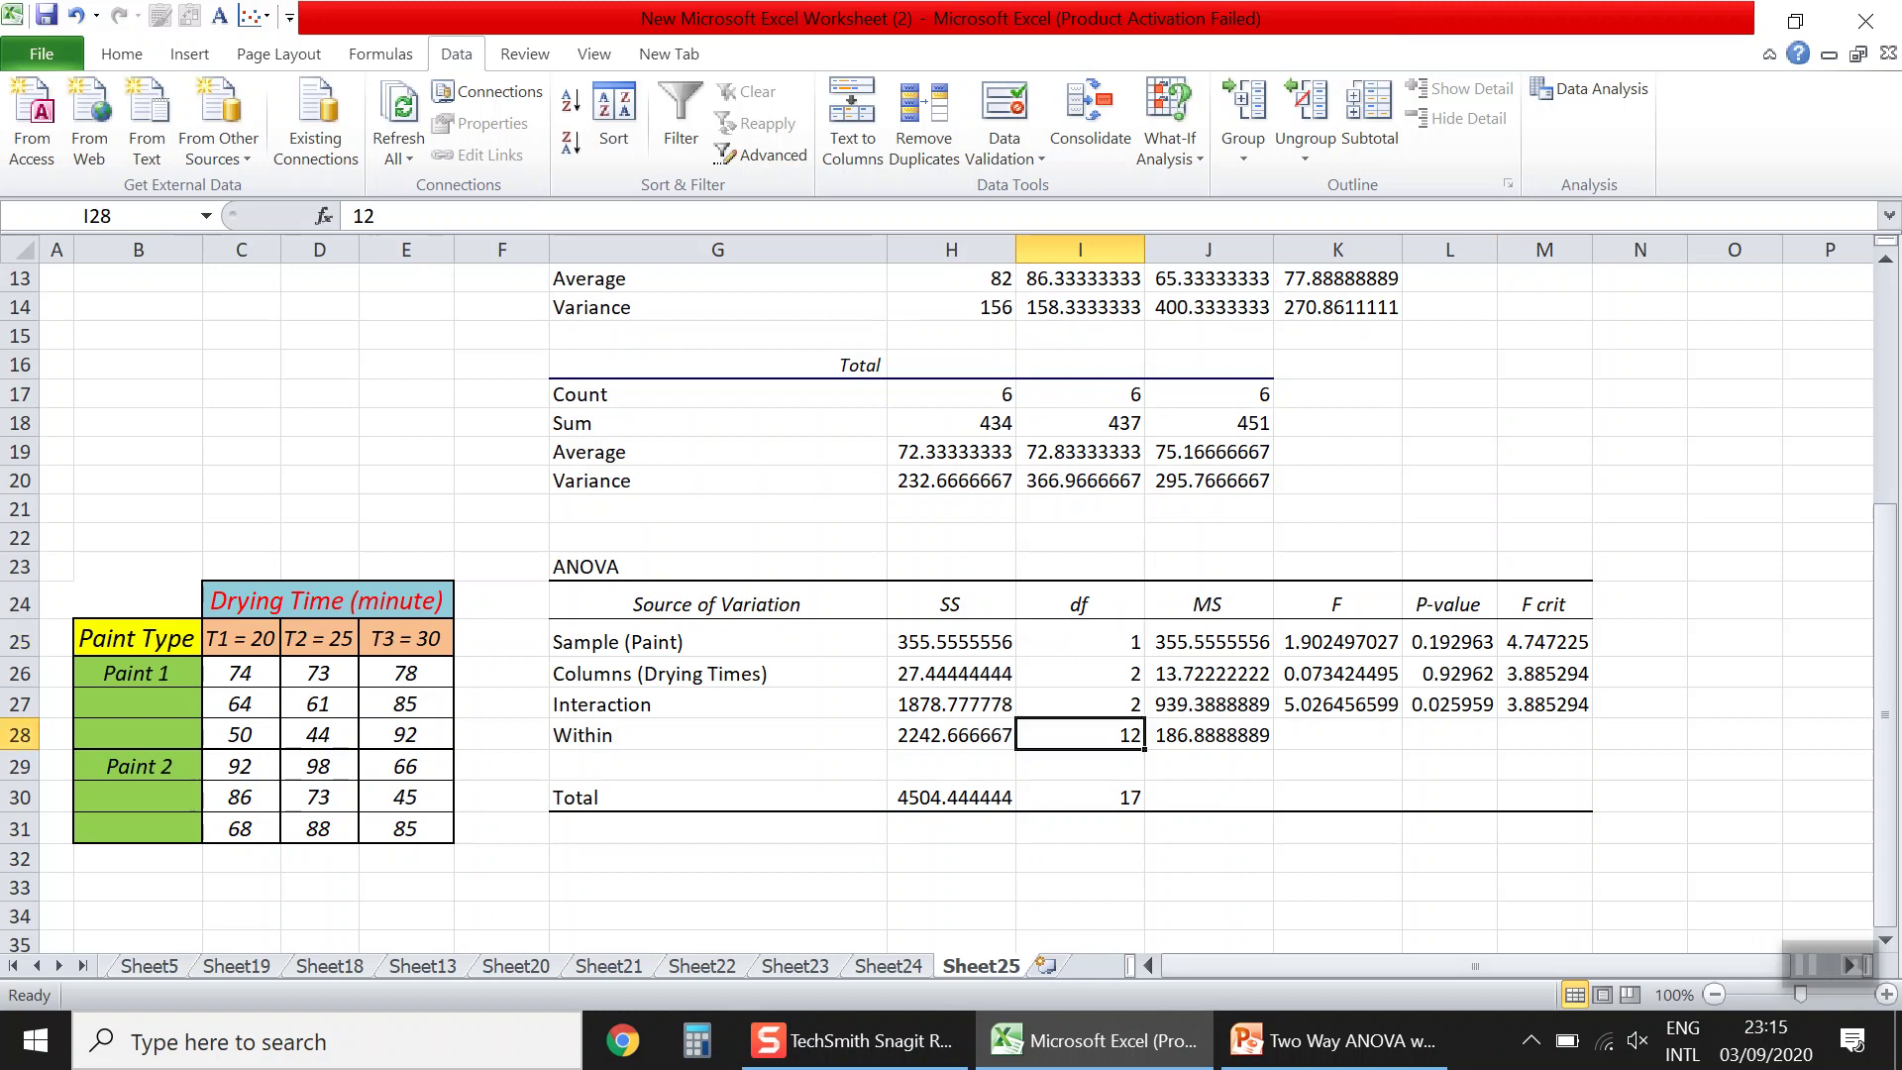
- Relate the critical F values in the Columns (Drying Times) and Interaction rows to each row's own and the Within degrees of freedom
click(1544, 641)
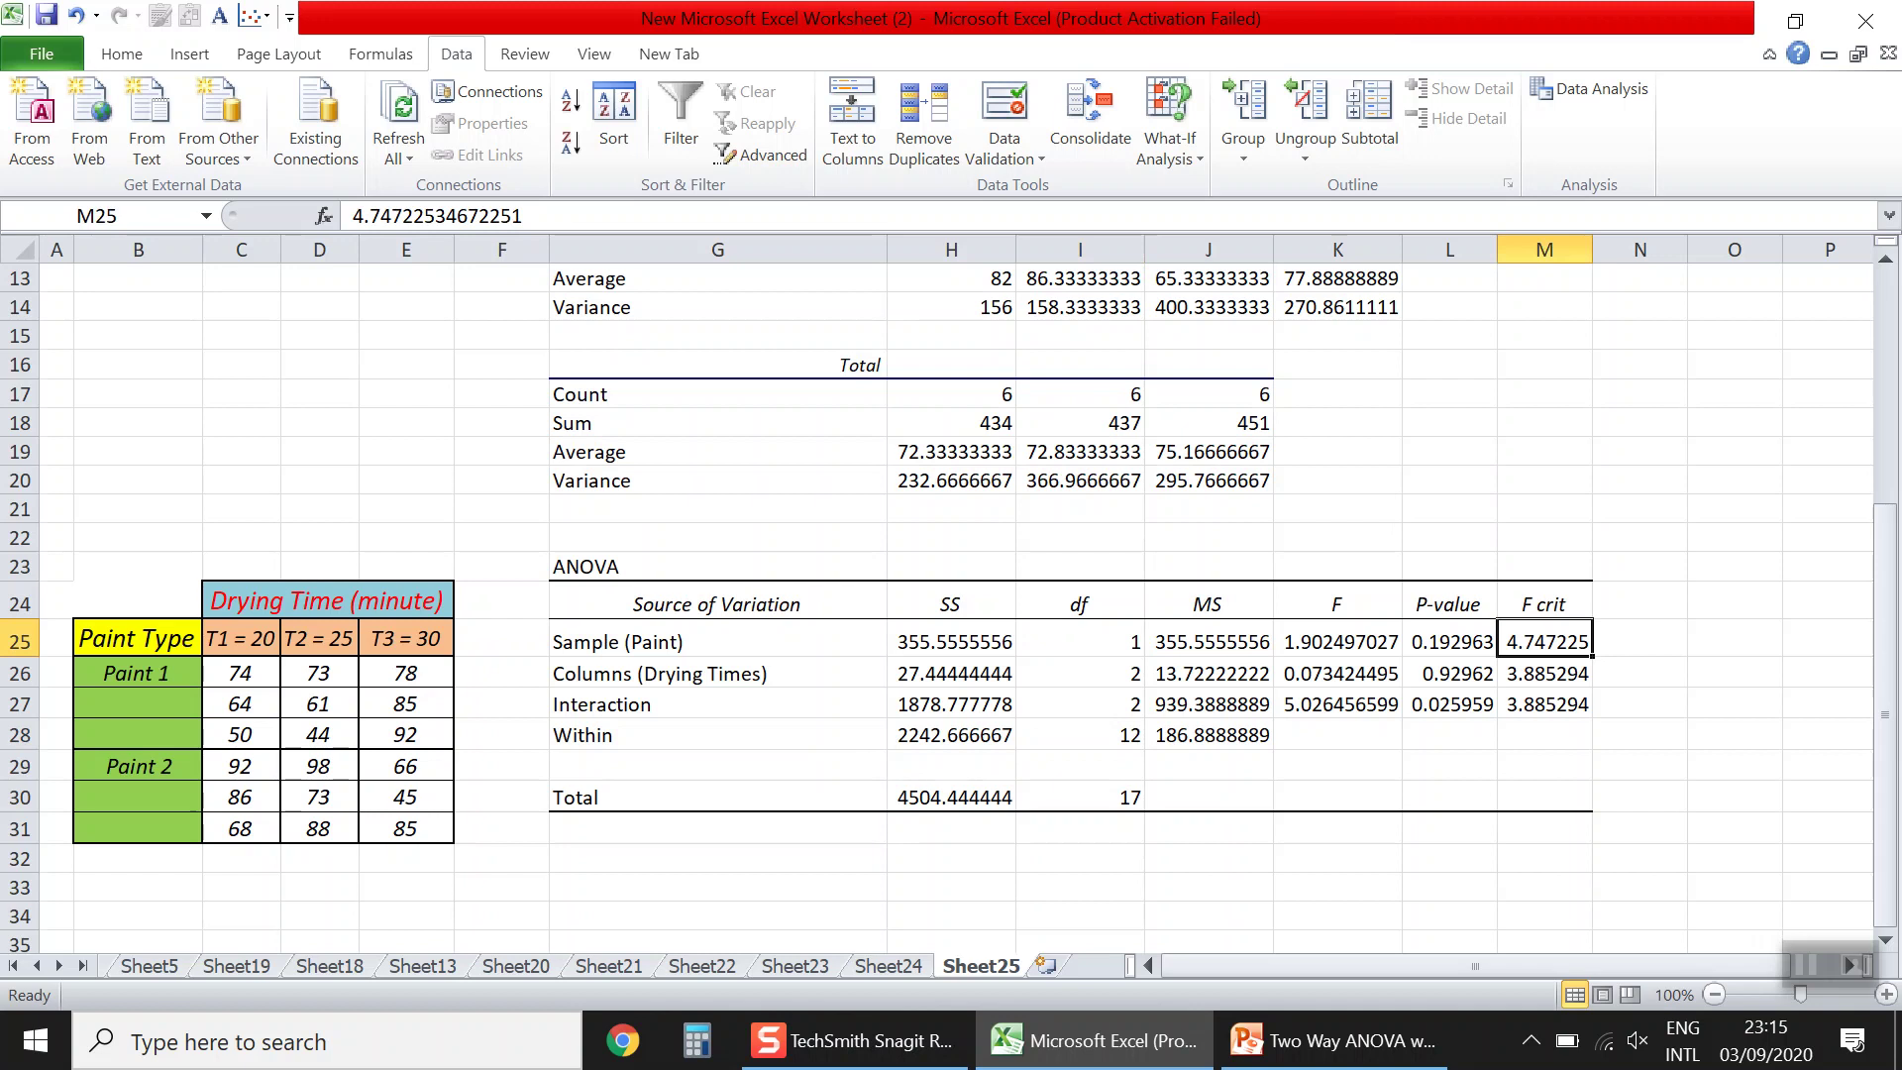
click(1544, 673)
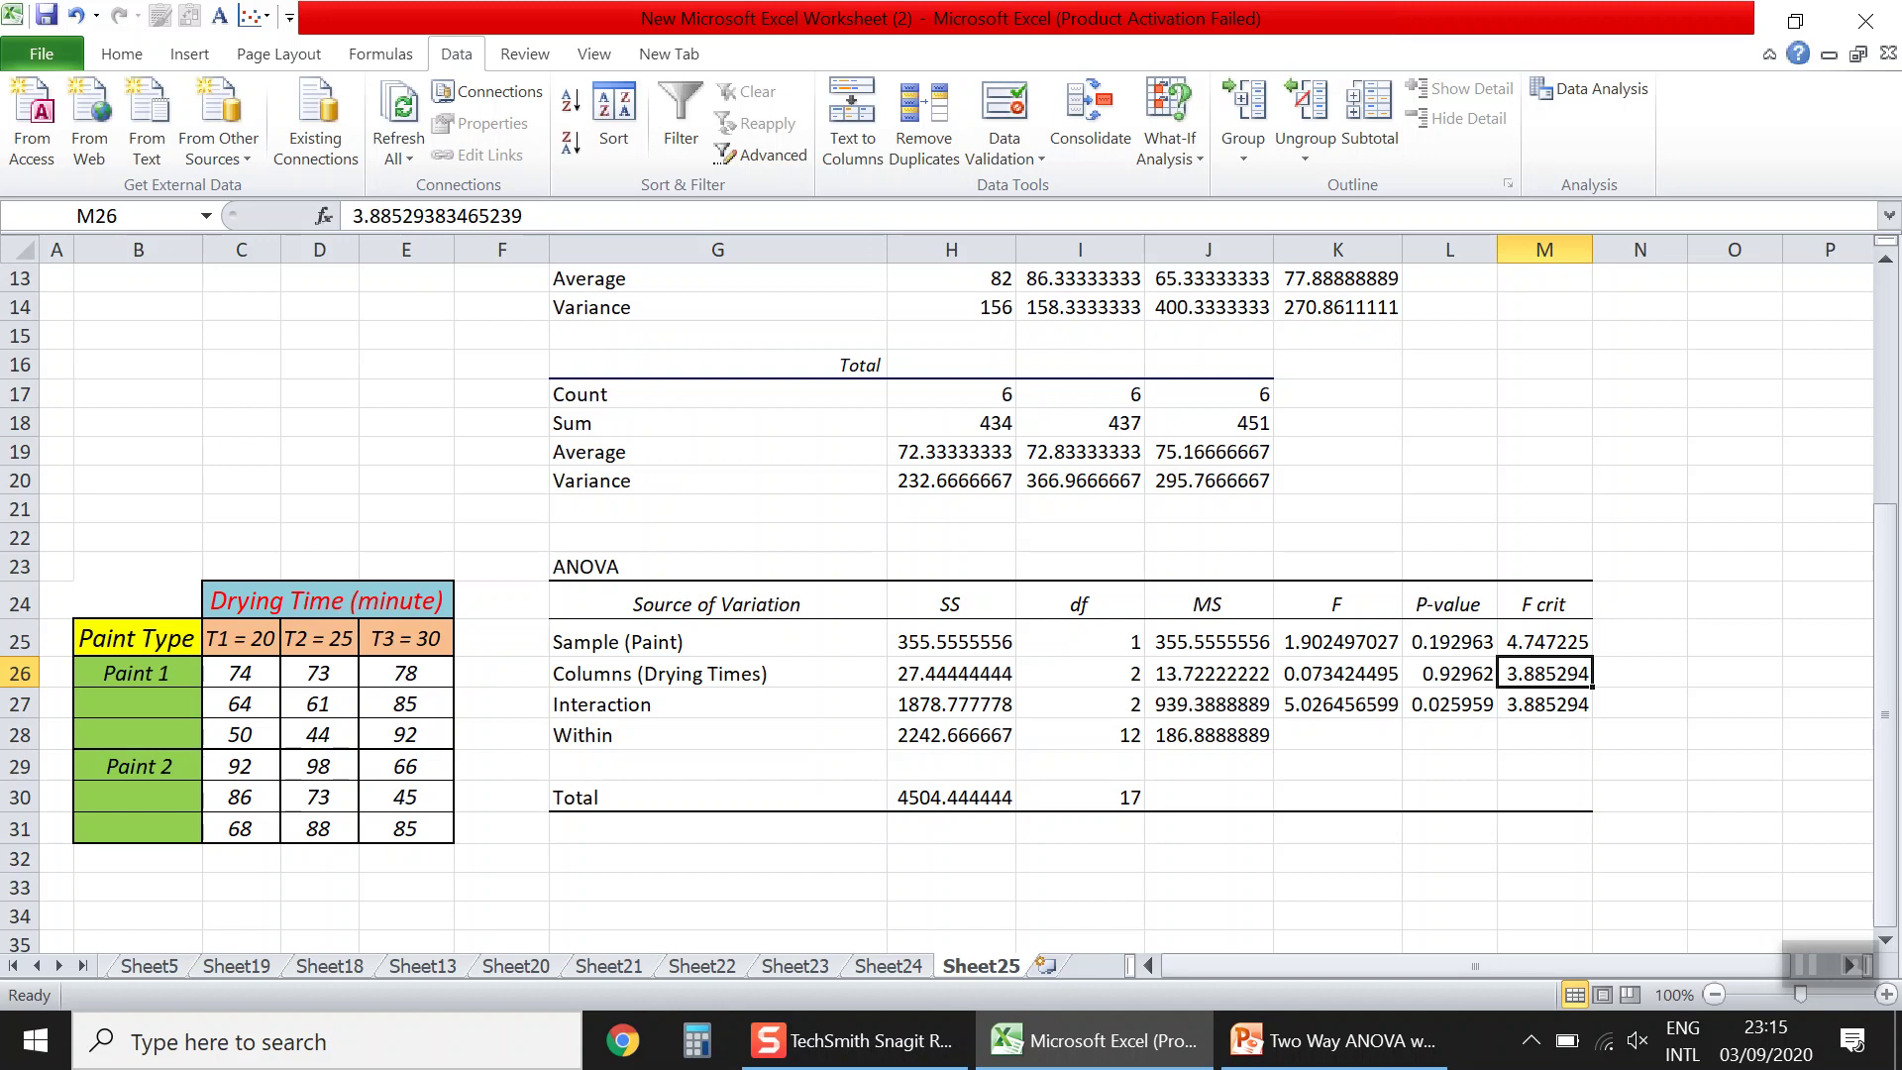
click(1080, 673)
click(1080, 734)
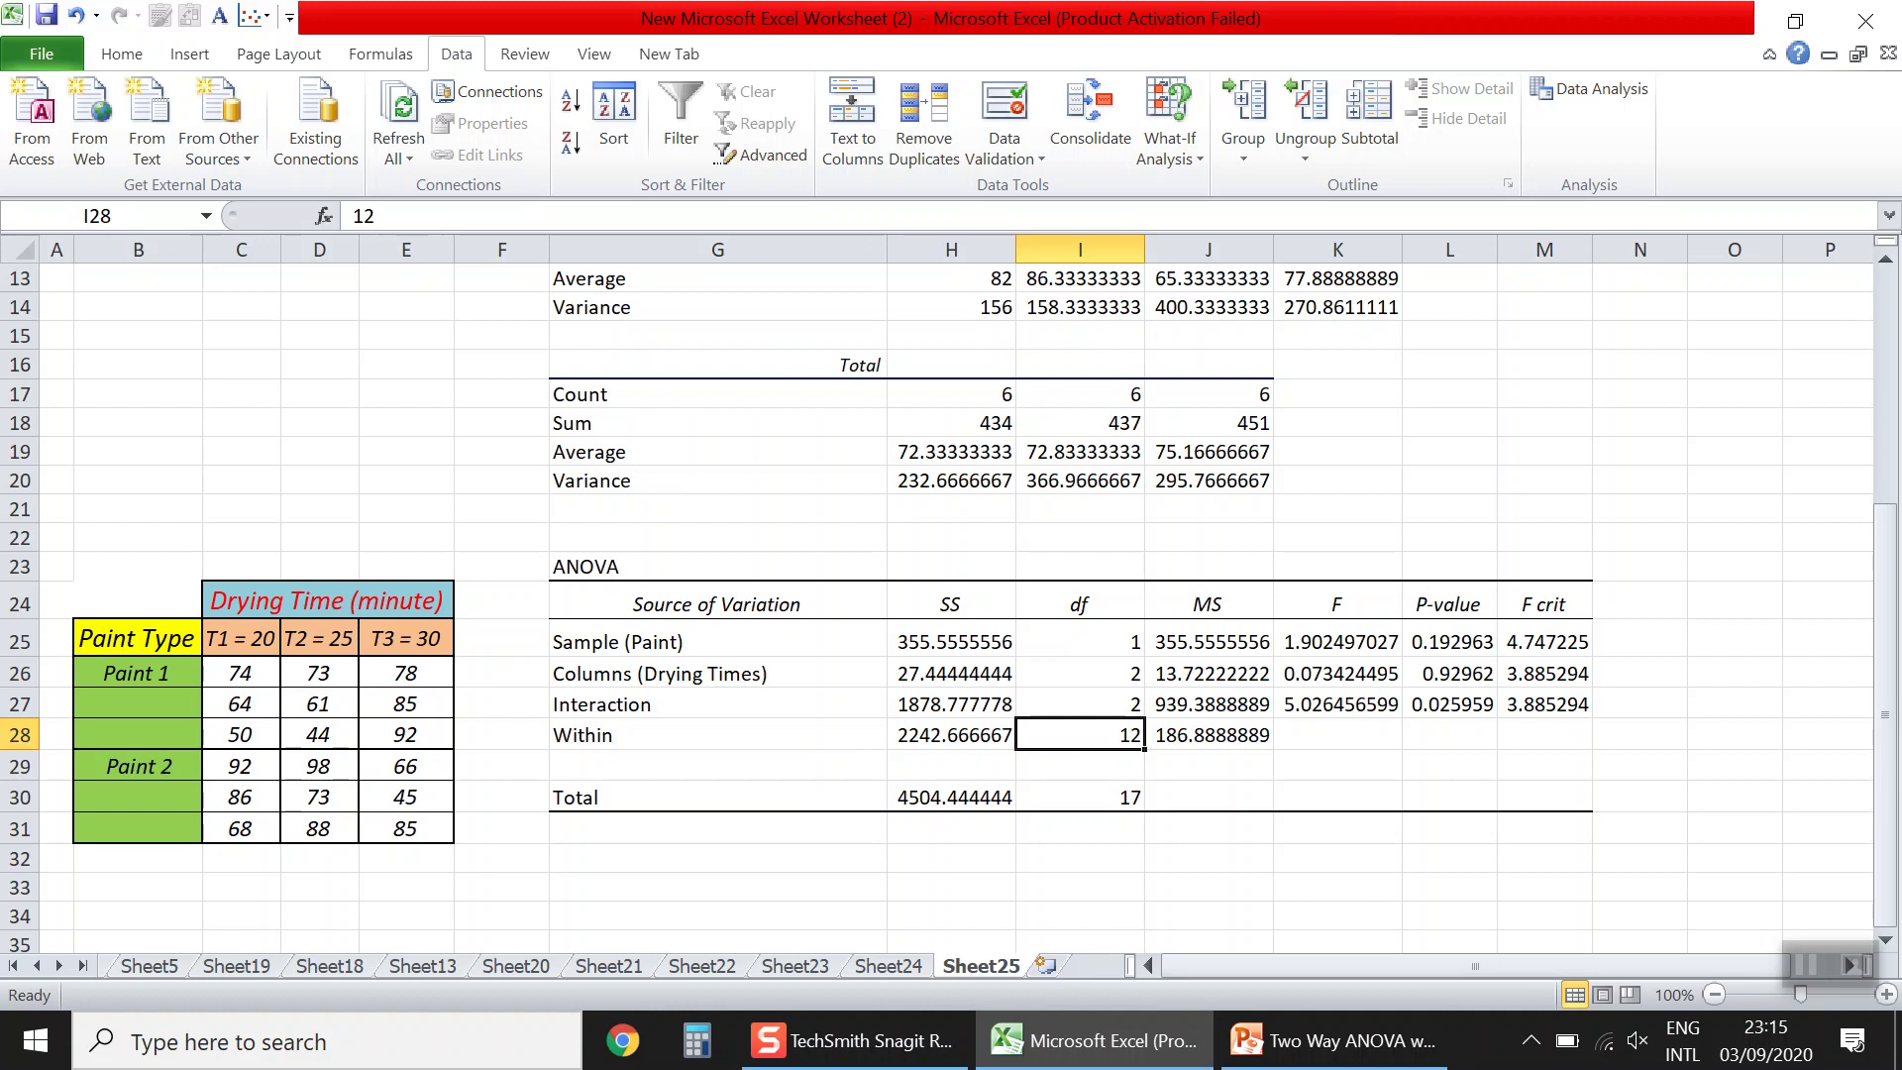
click(1544, 704)
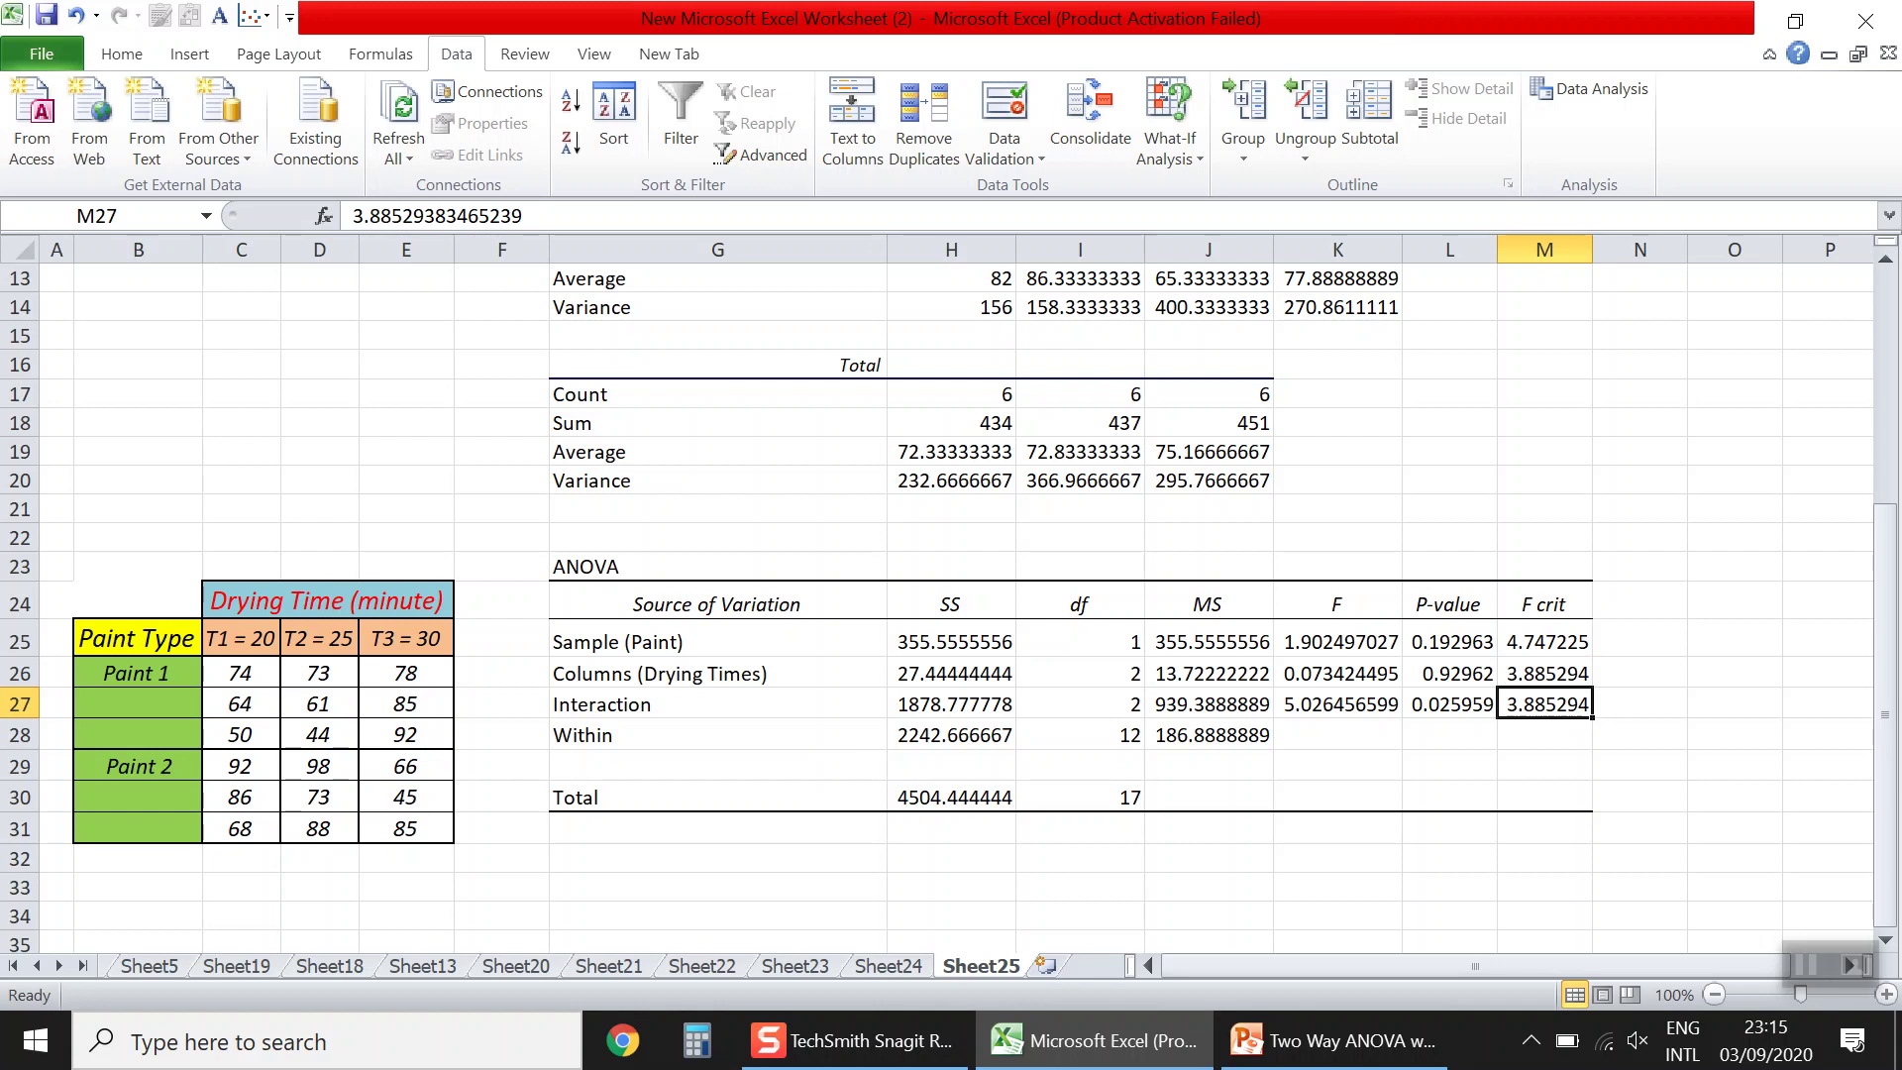
click(1079, 703)
click(1079, 735)
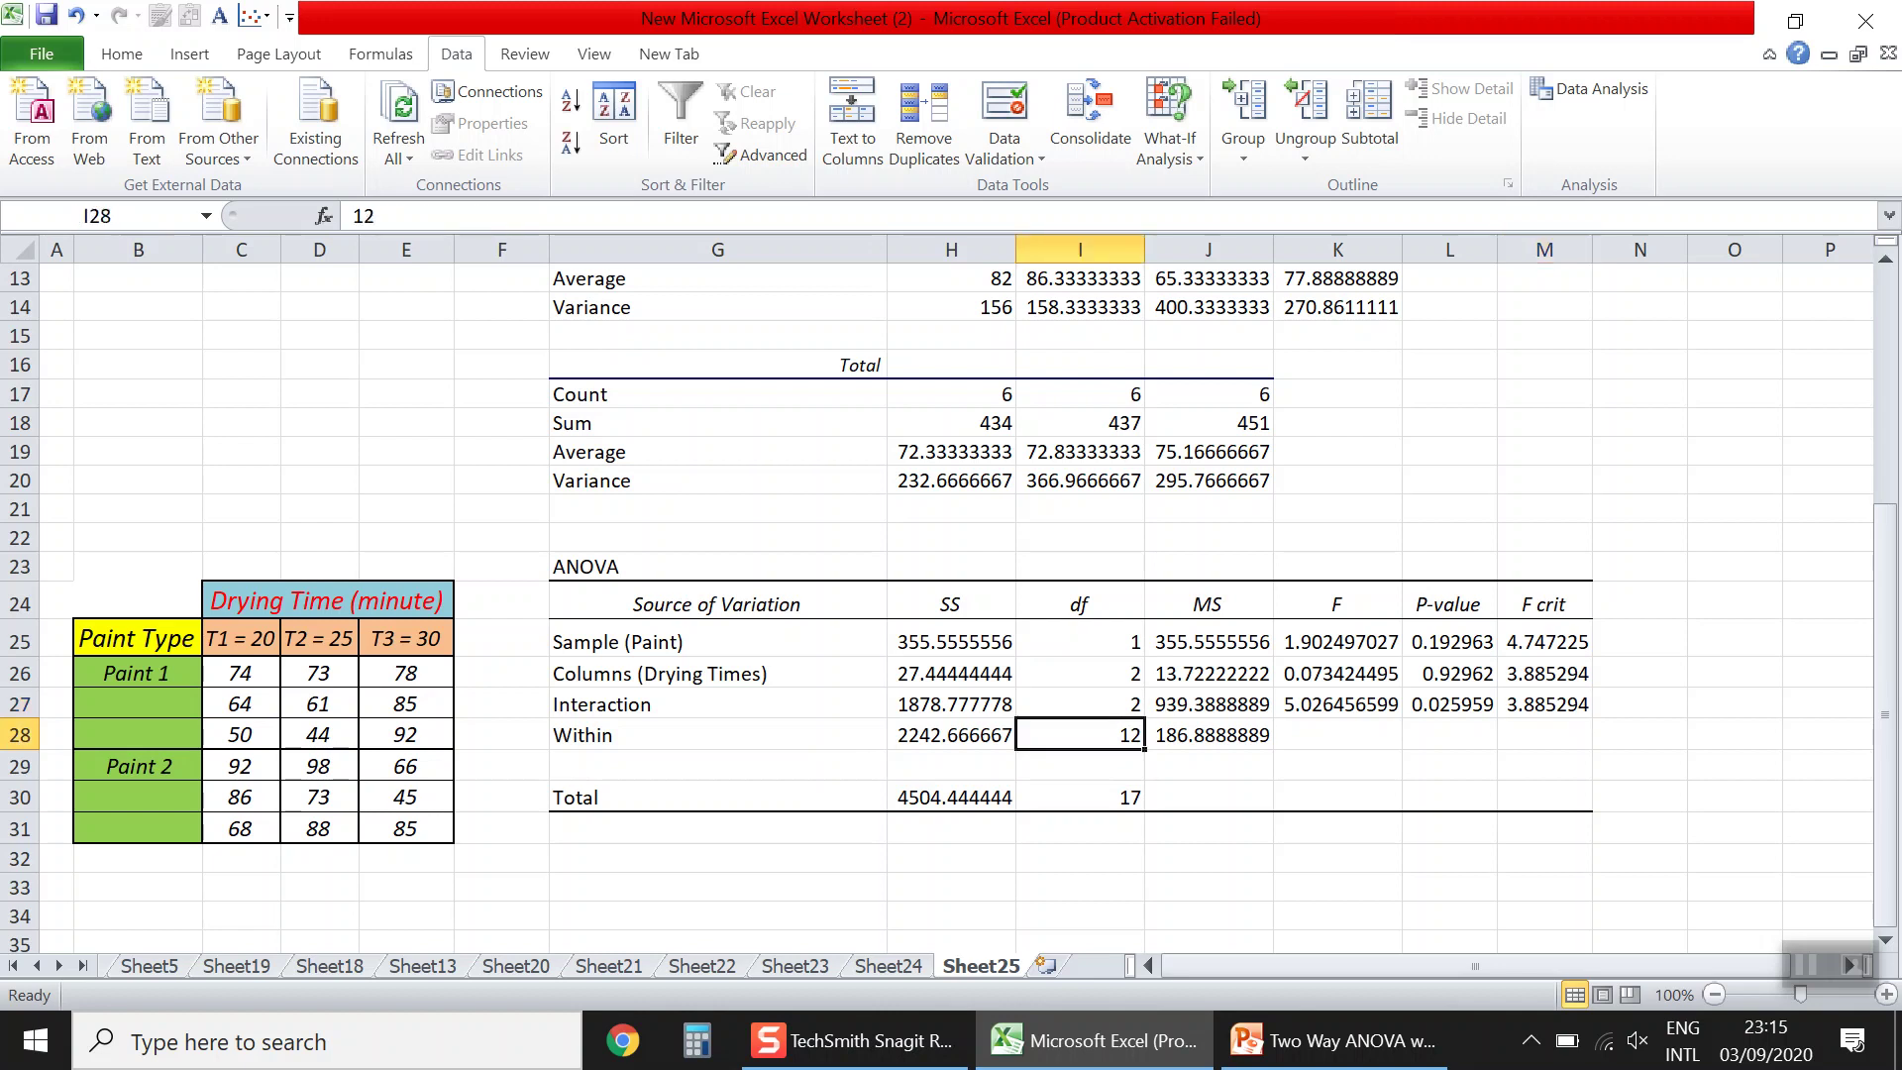
click(1639, 735)
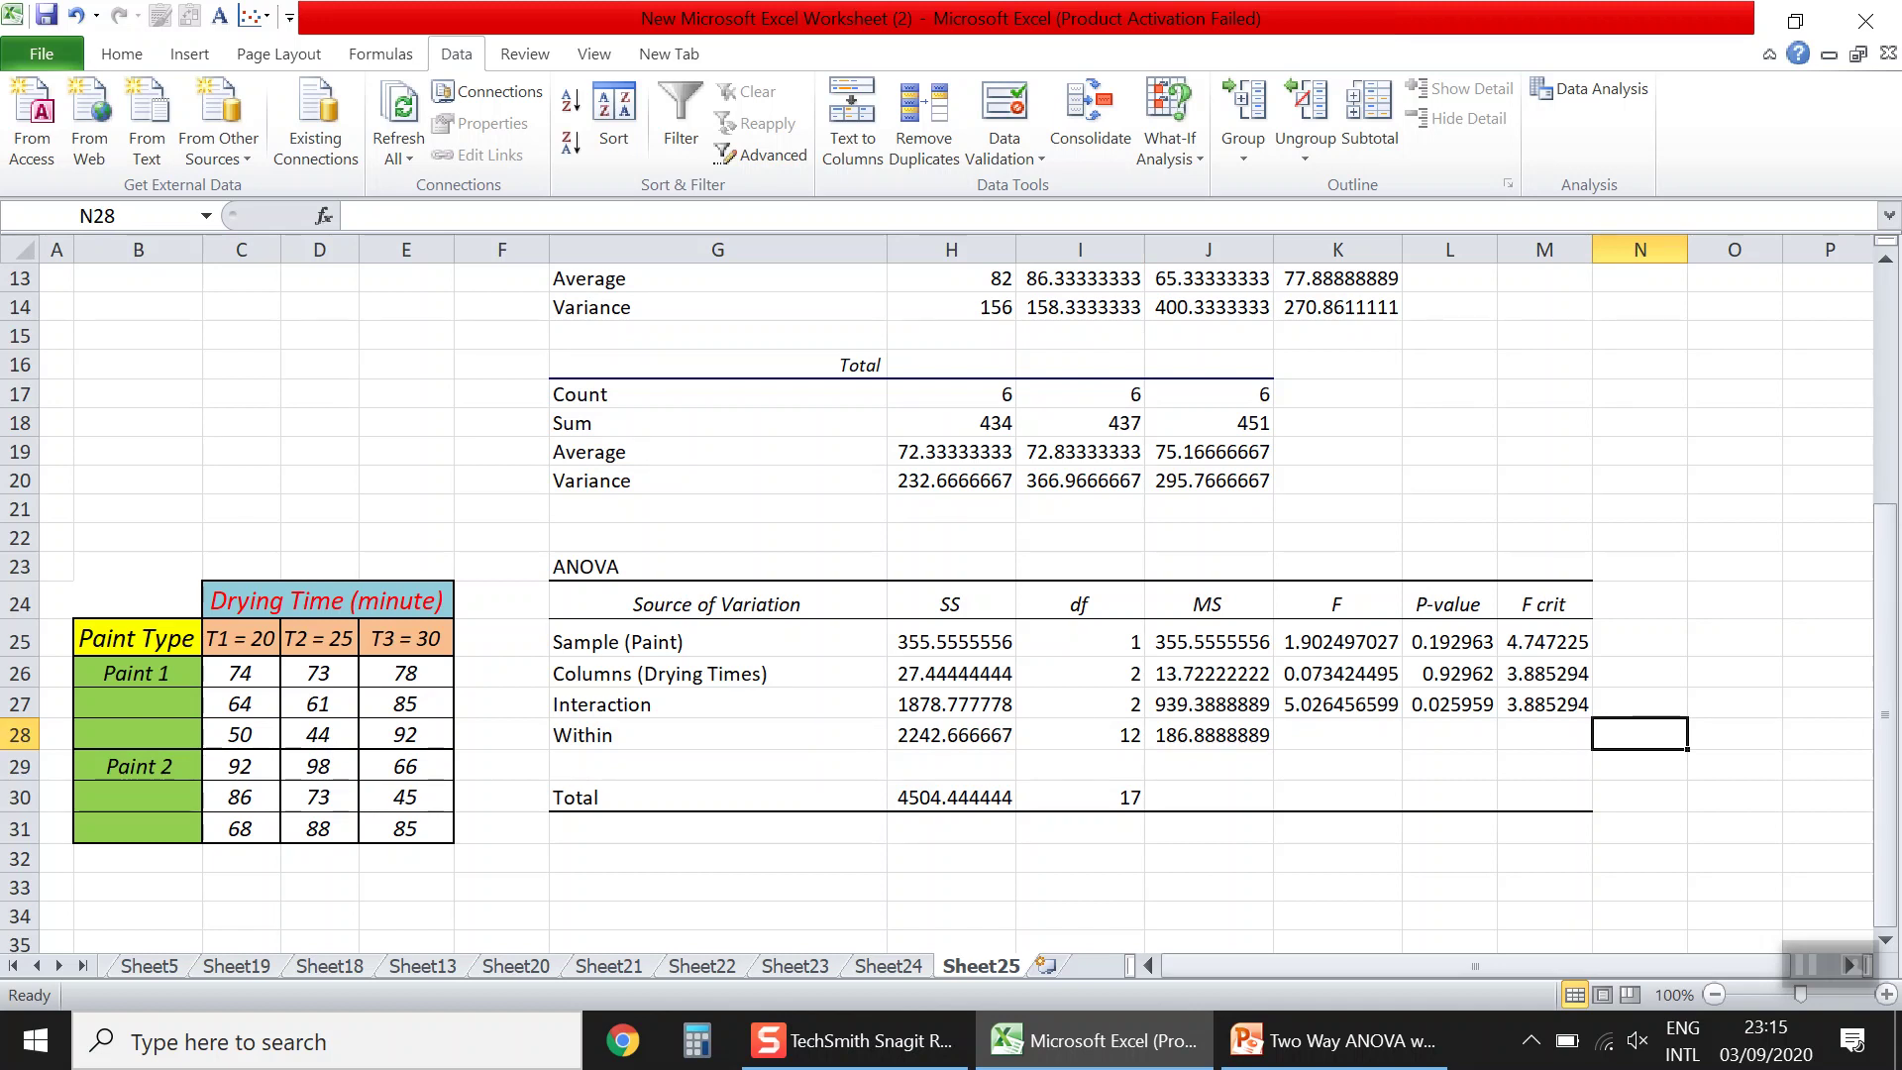
- Compare the calculated F value in the Sample (Paint) row with its critical F value
click(1337, 641)
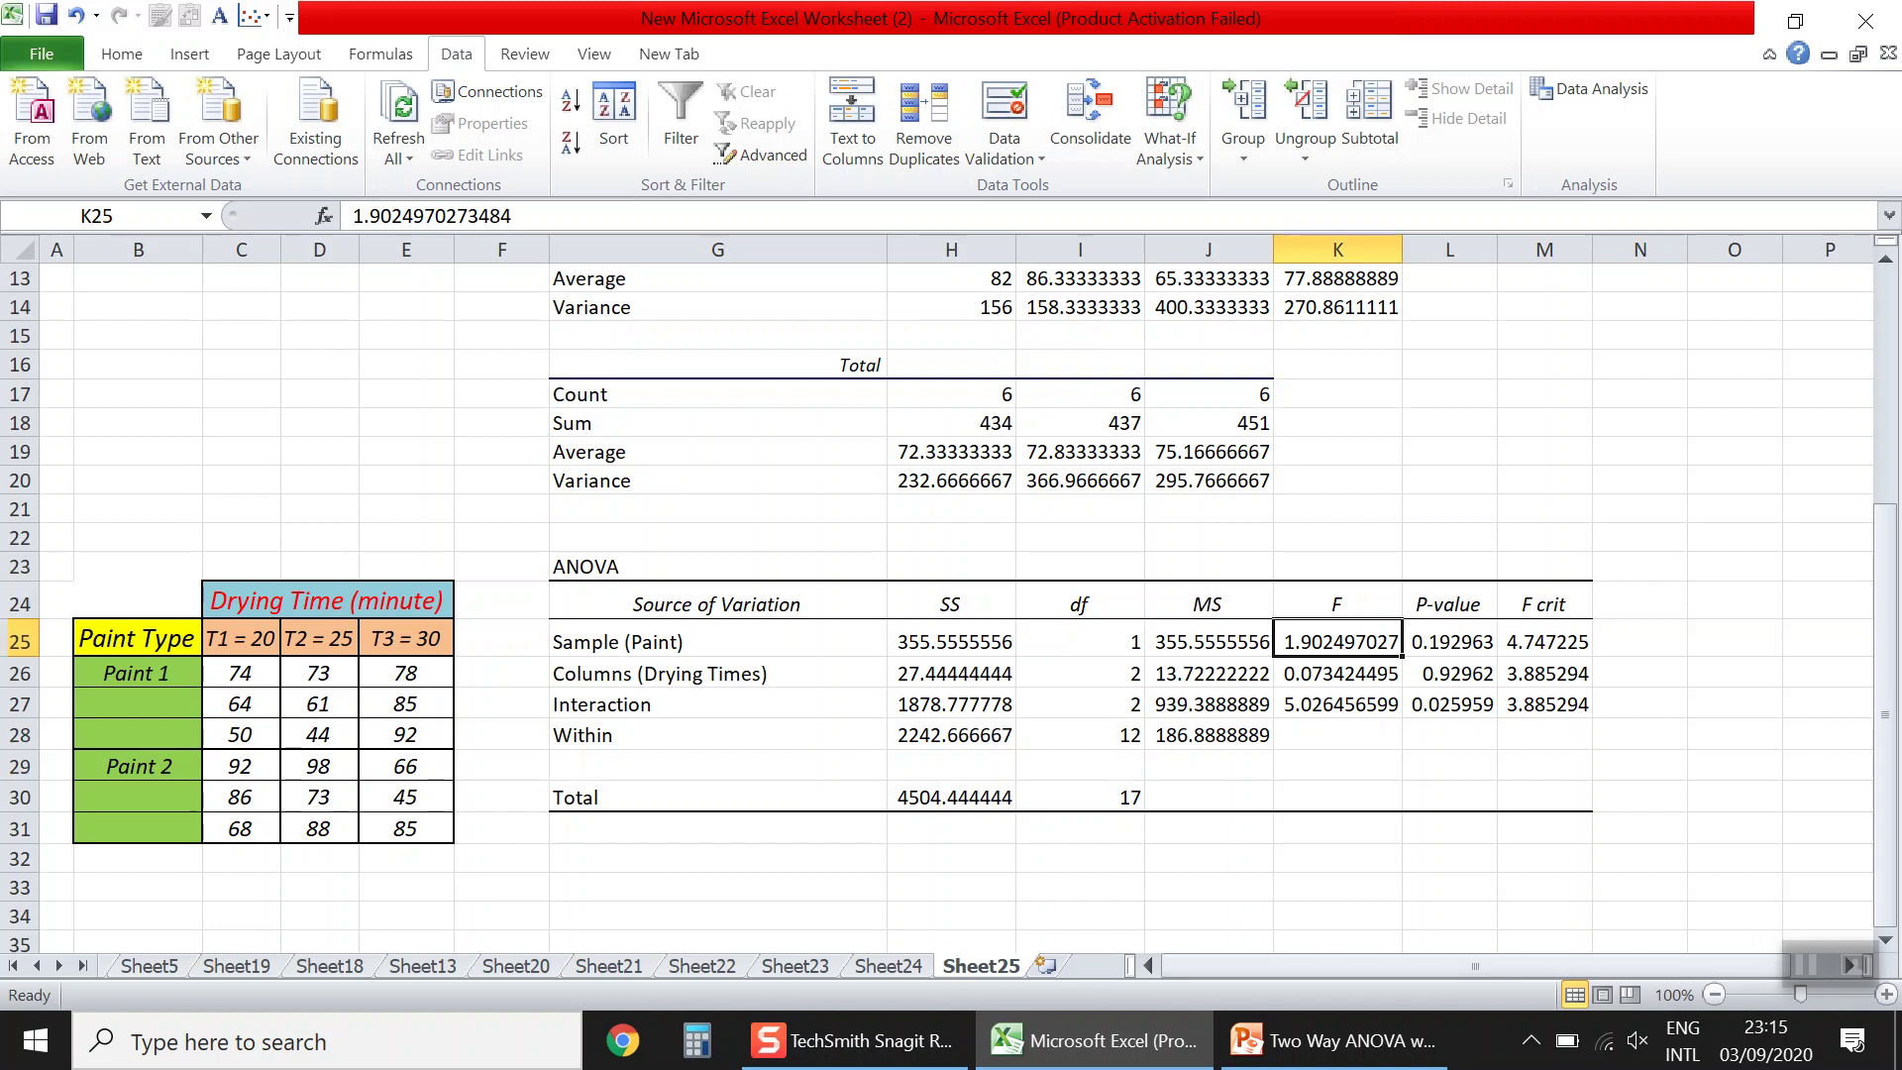
click(1543, 641)
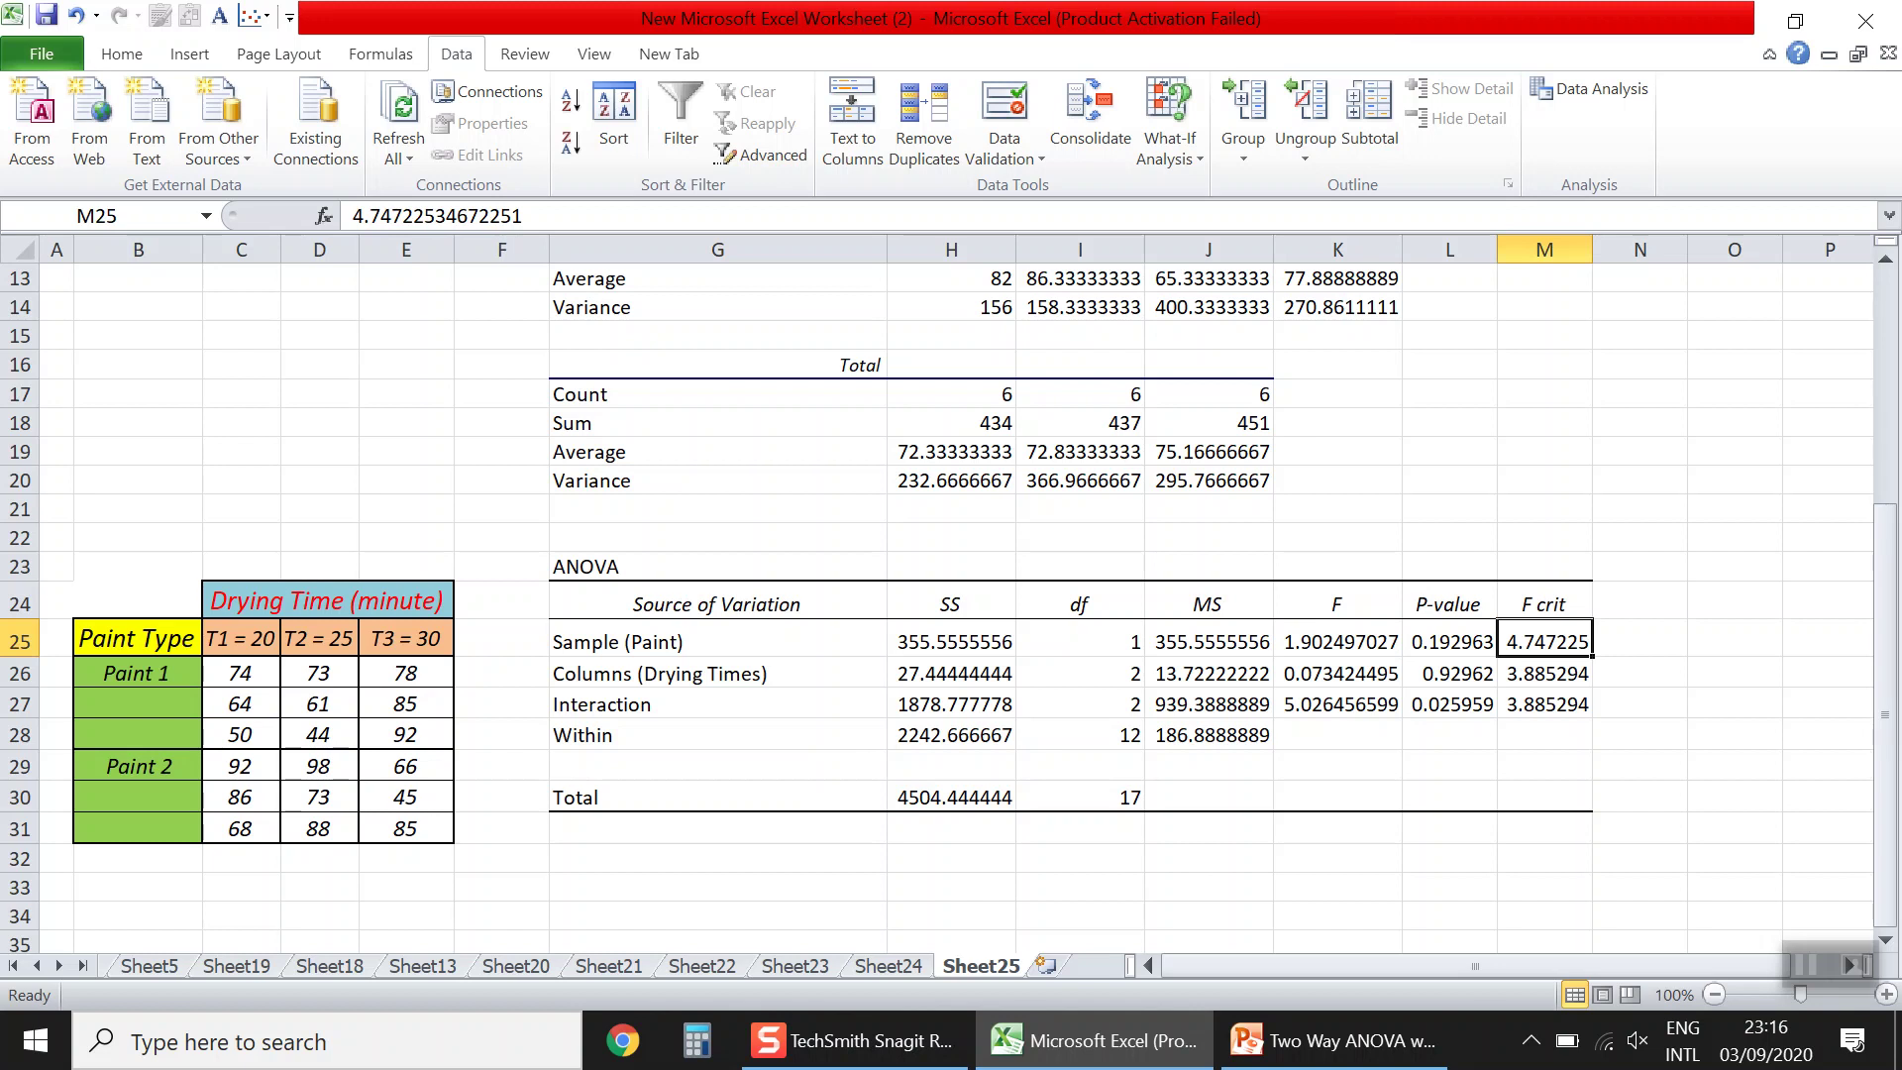
click(1336, 641)
click(1543, 641)
click(1336, 640)
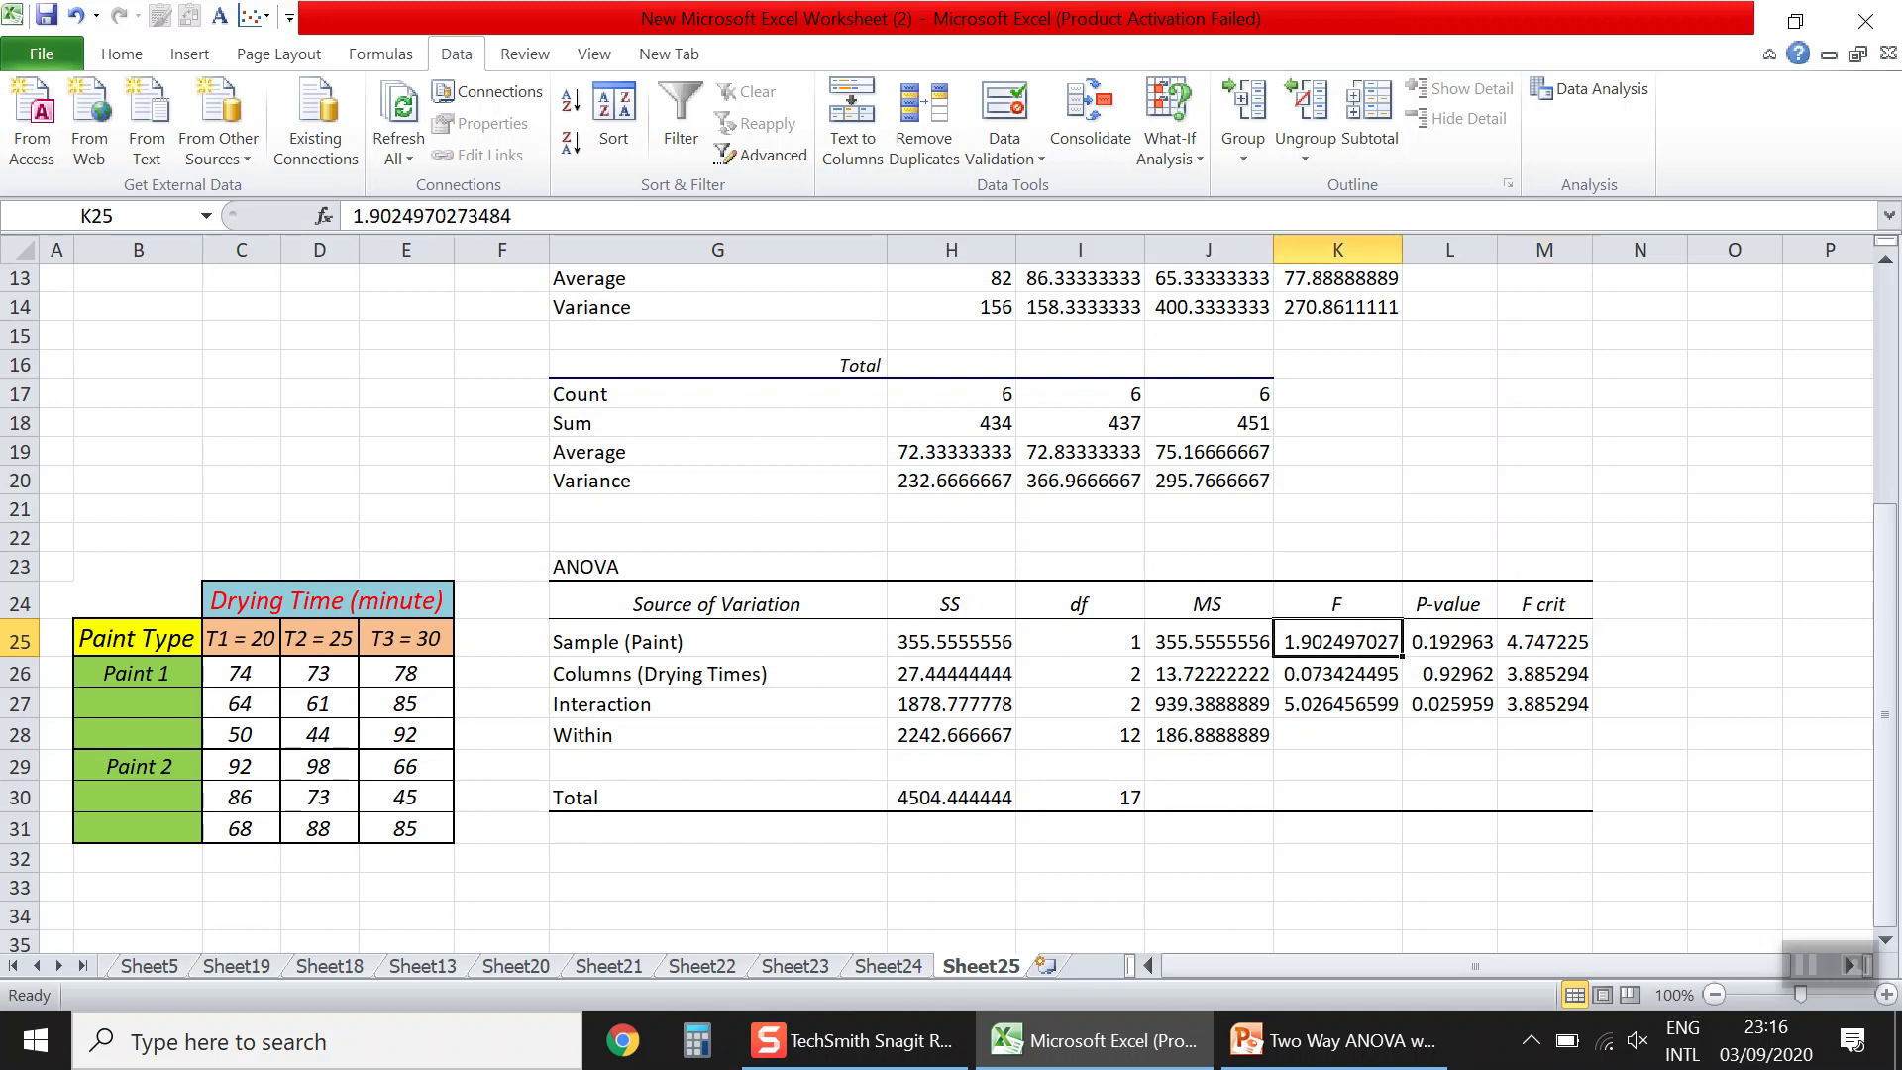
click(1543, 641)
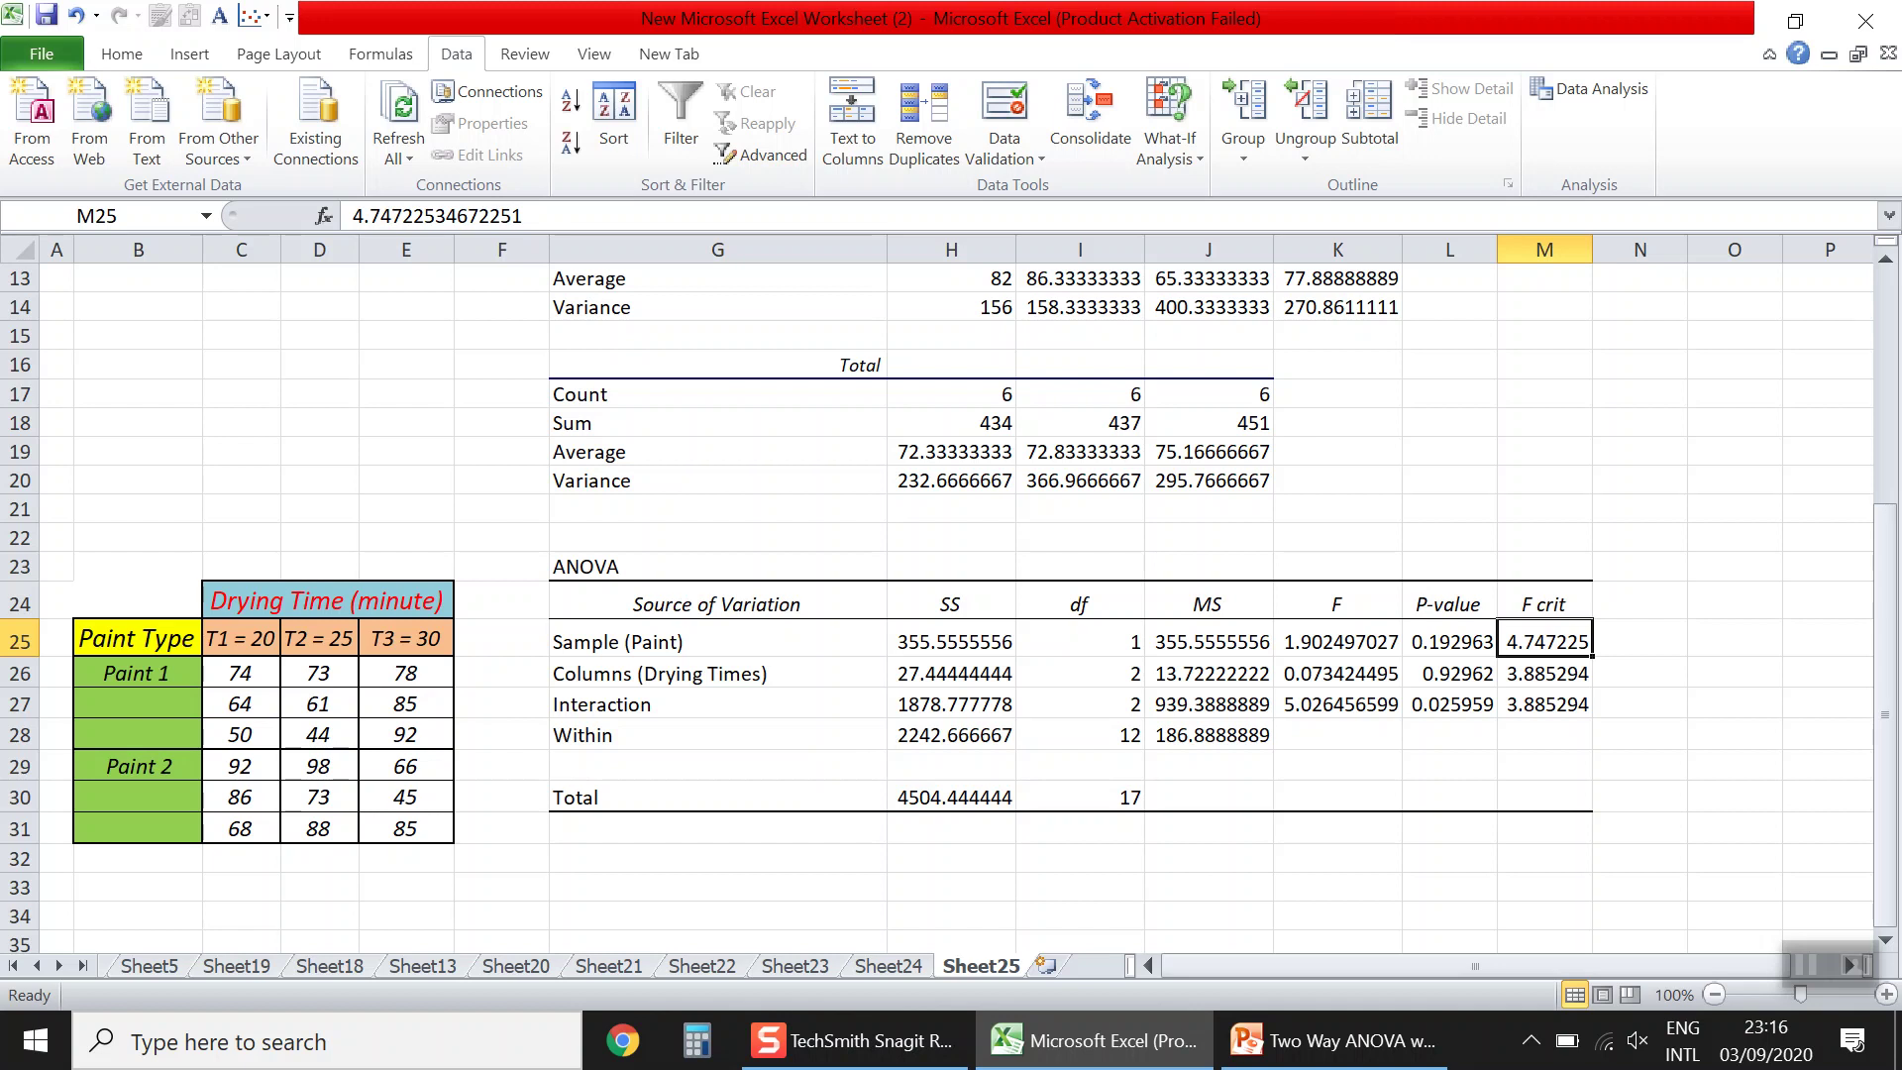
- Compare the calculated F values with the critical F values in the Columns (Drying Times) row and the Interaction row
click(717, 672)
drag(717, 674, 1544, 673)
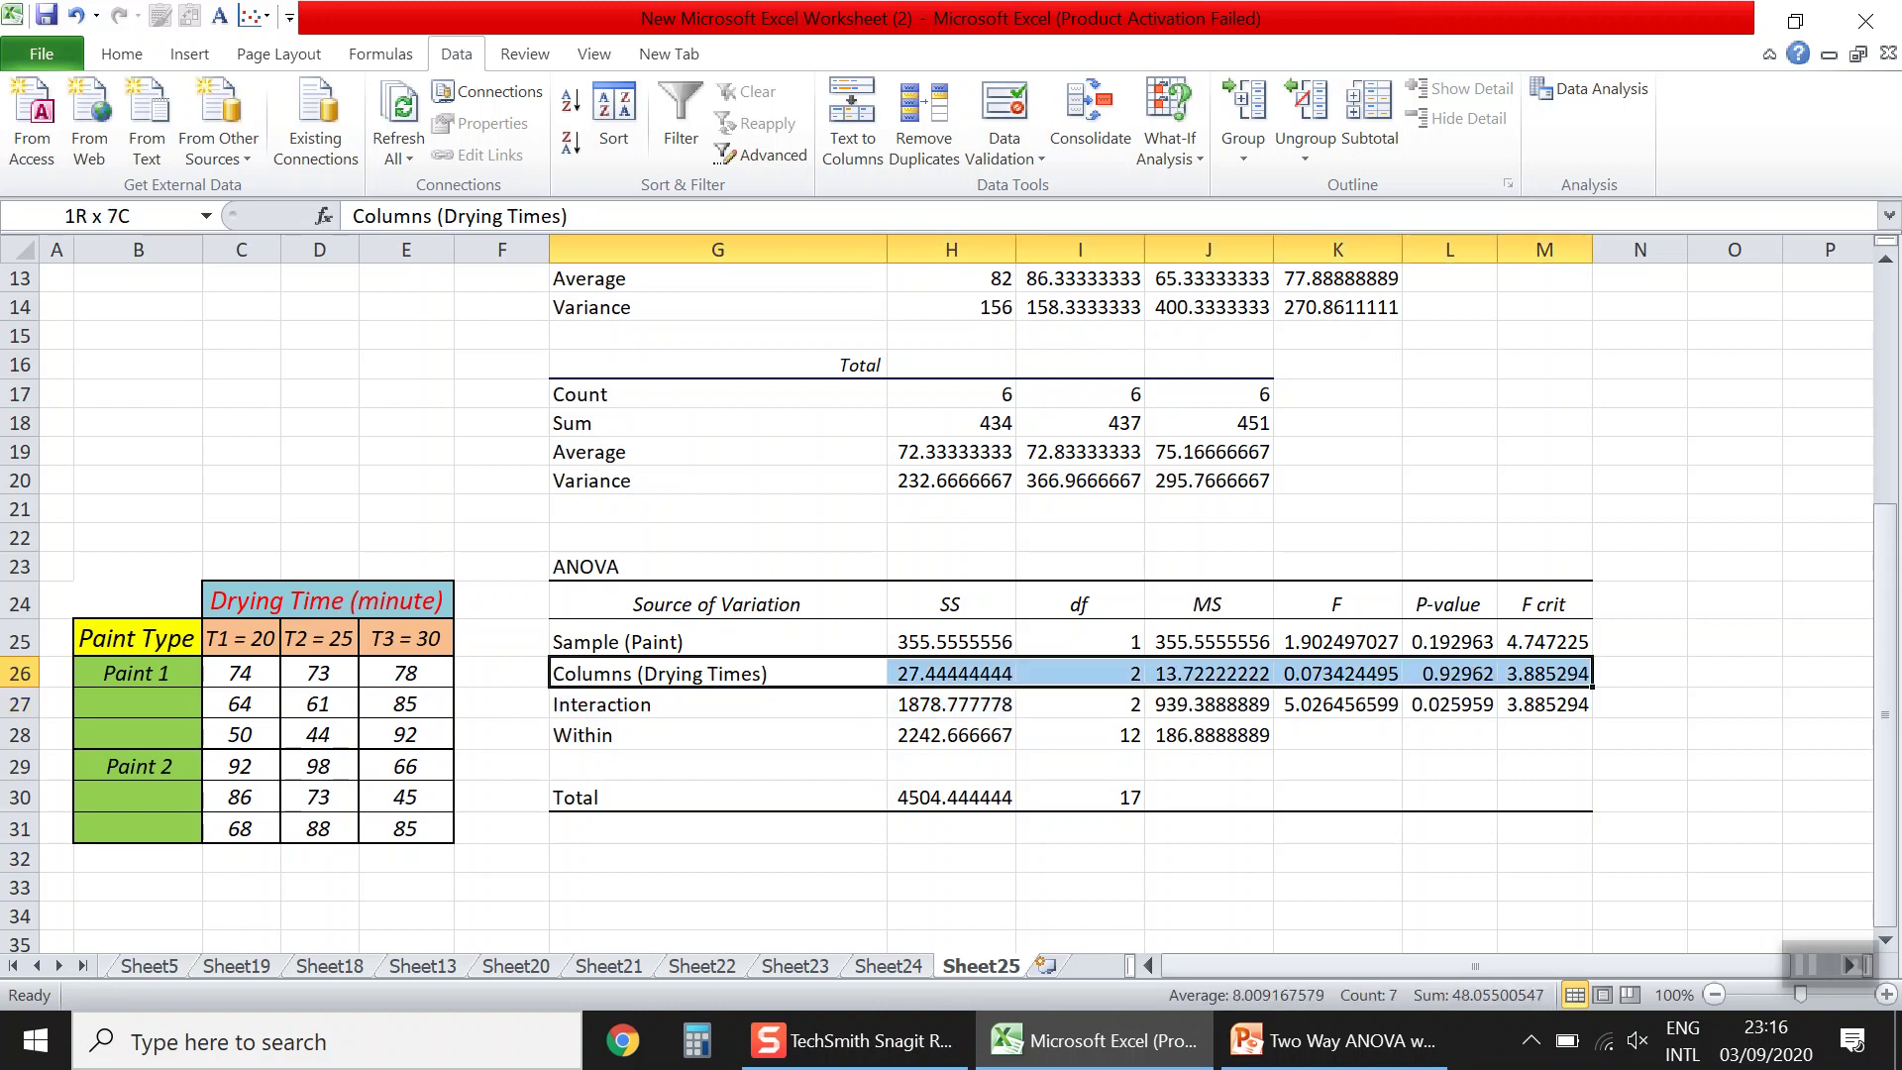
click(1337, 674)
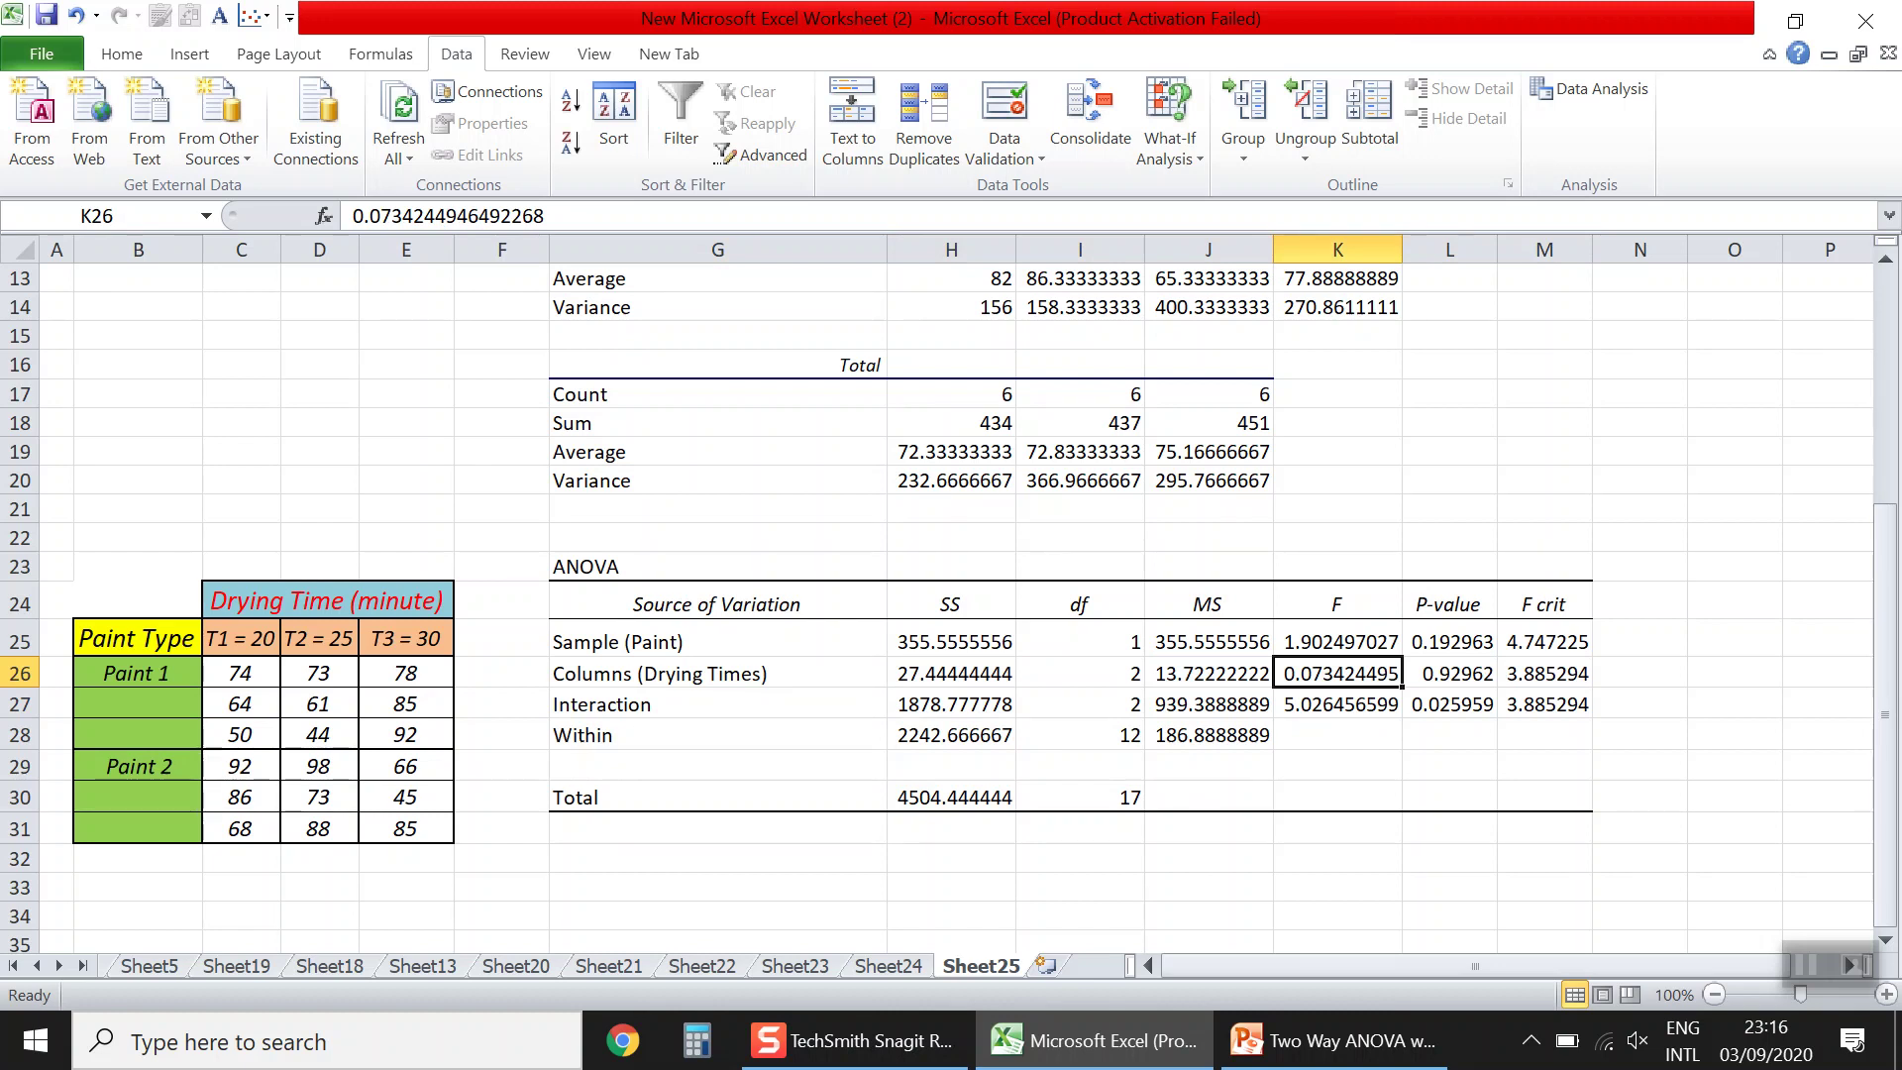
click(1544, 674)
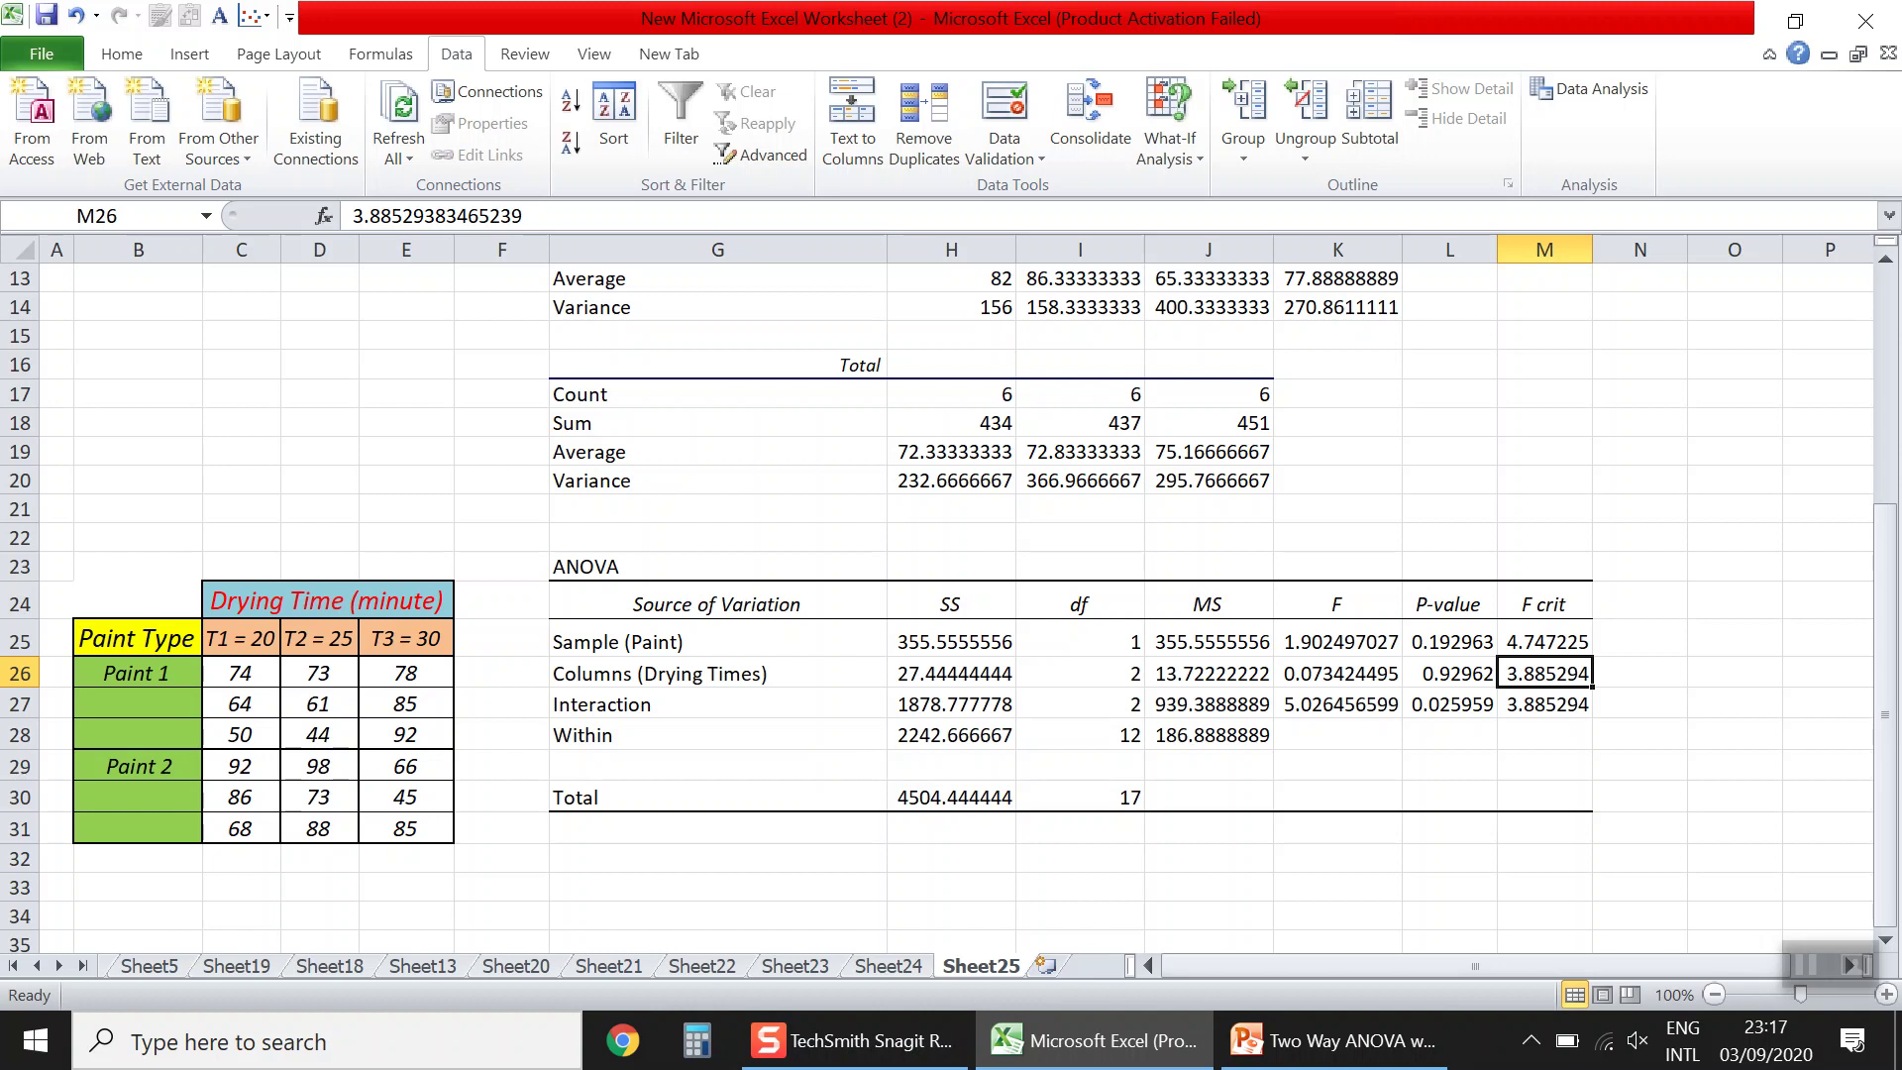
click(1336, 703)
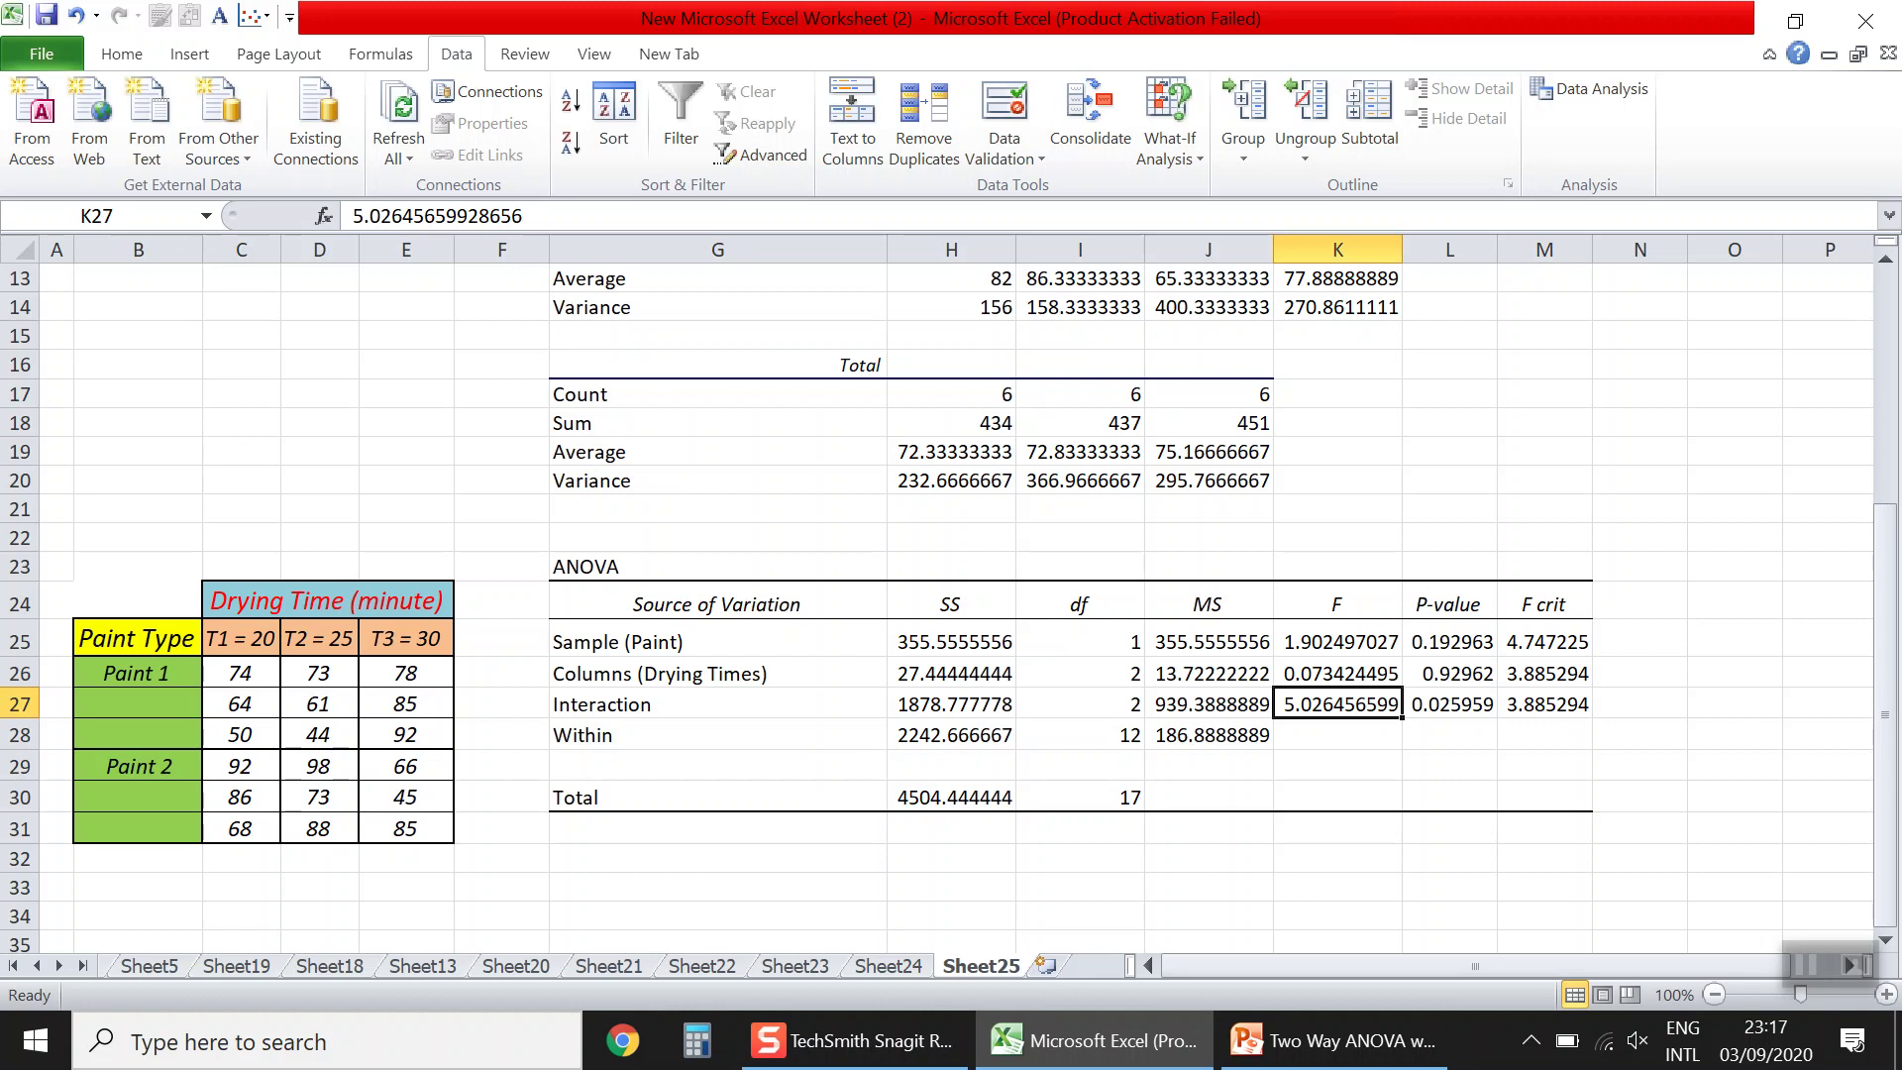
click(1544, 704)
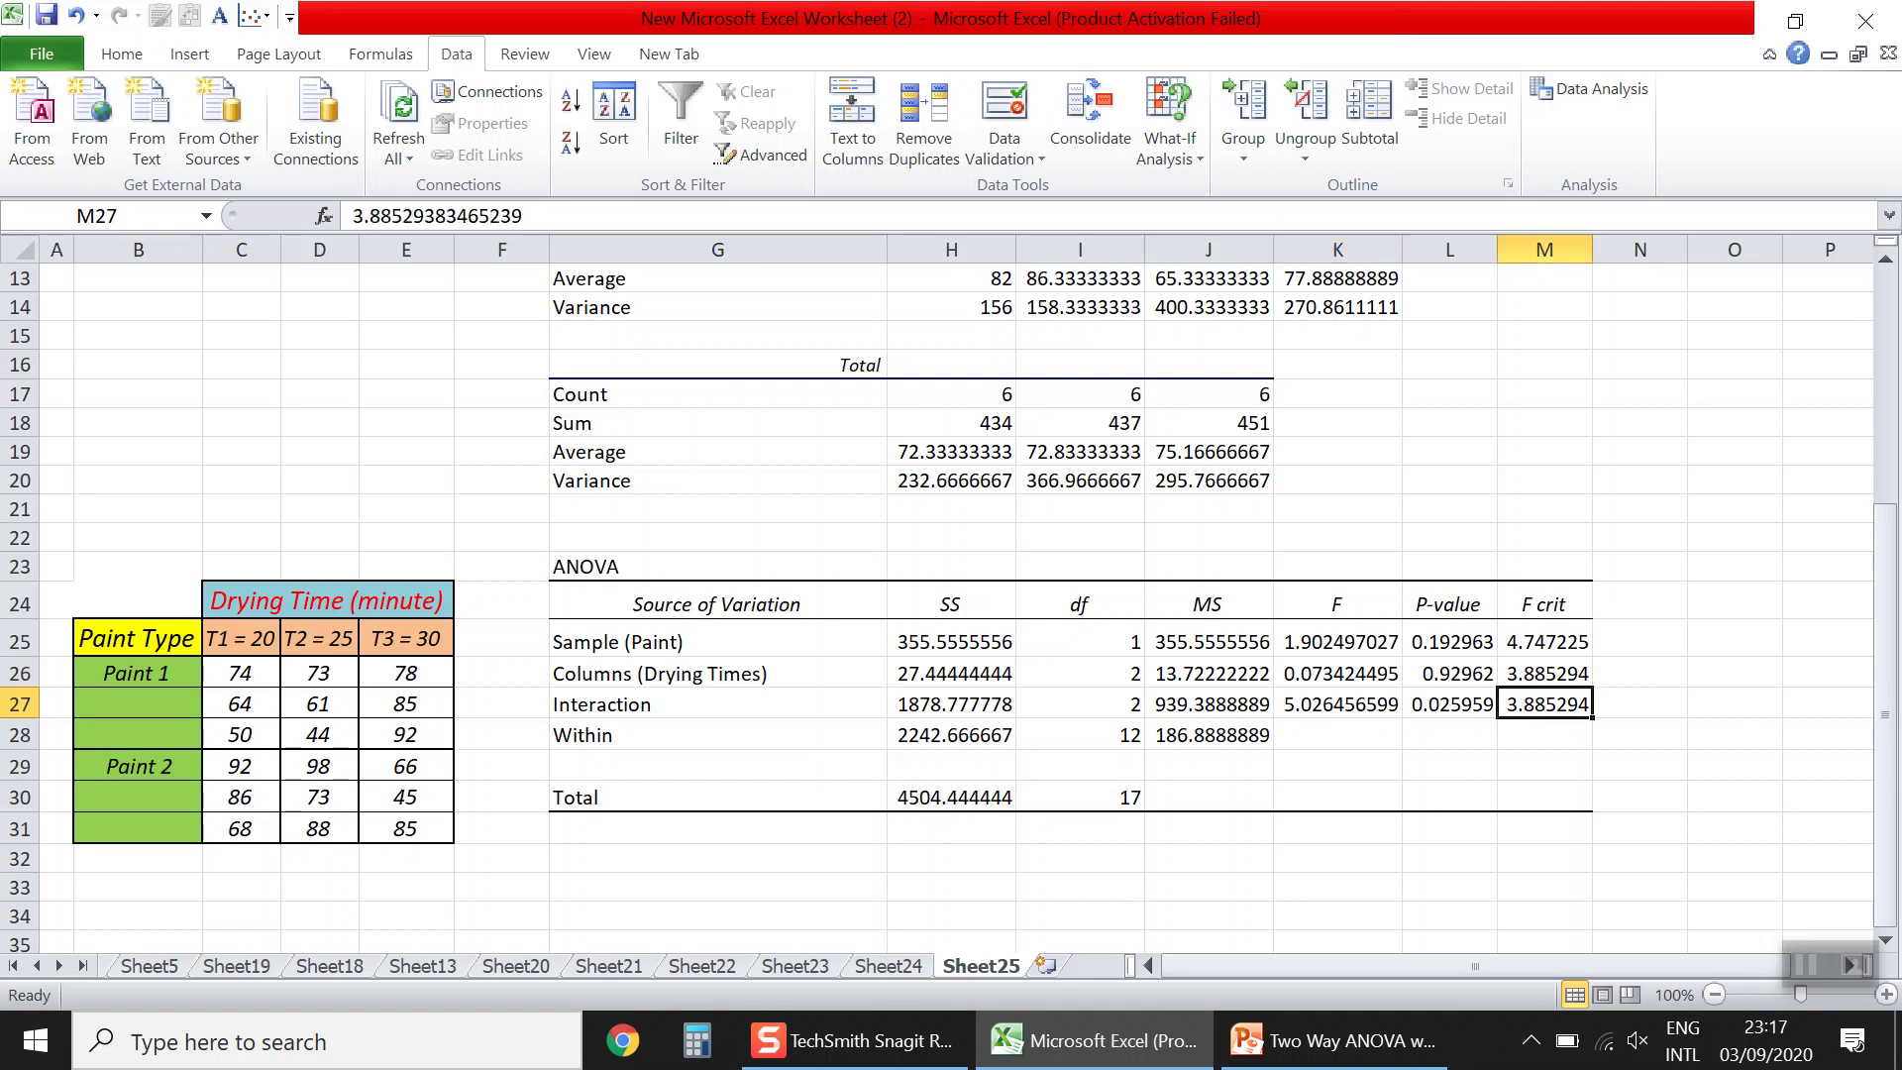